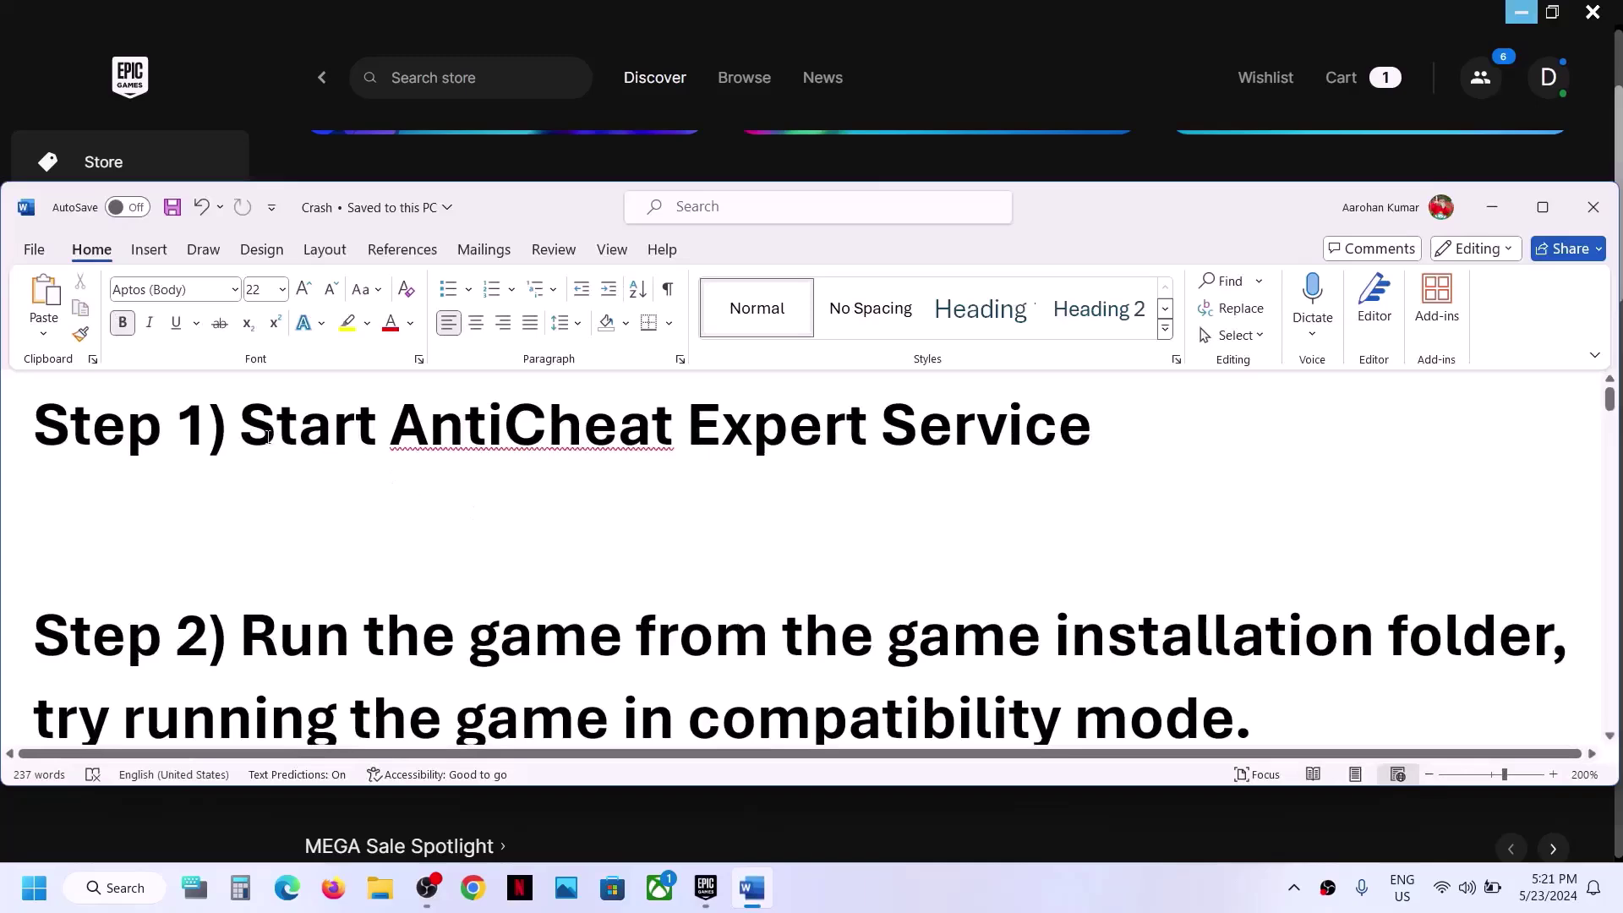
Highlight the Step 1 instruction about the AntiCheat Expert service in the document and open the Windows Services console
drag(266, 436, 1076, 464)
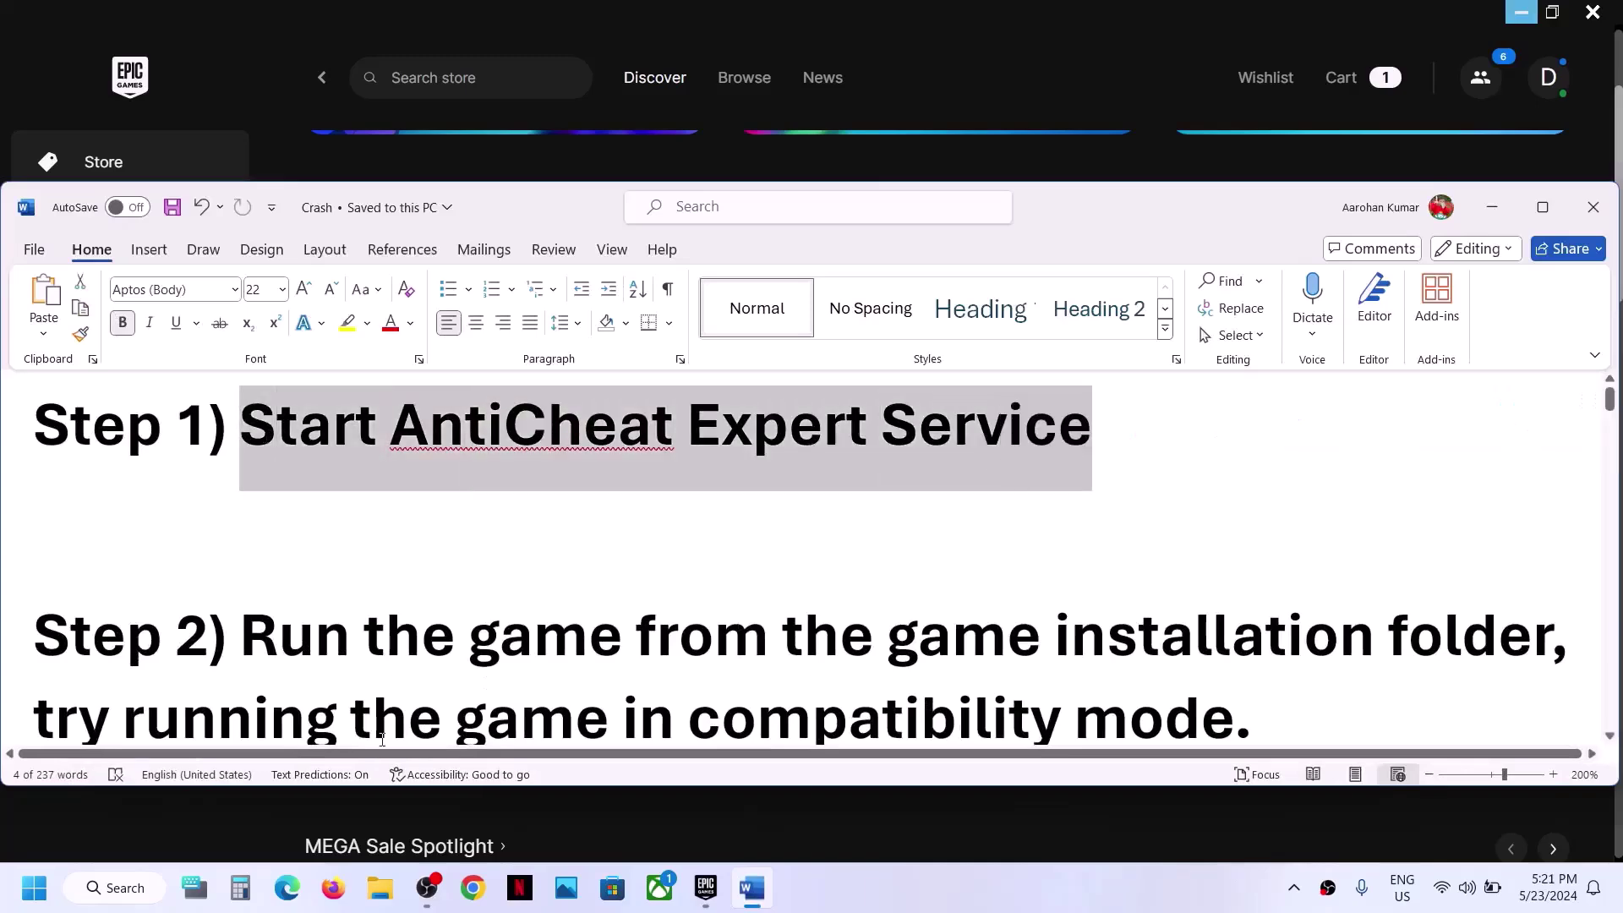
click(36, 882)
text(services)
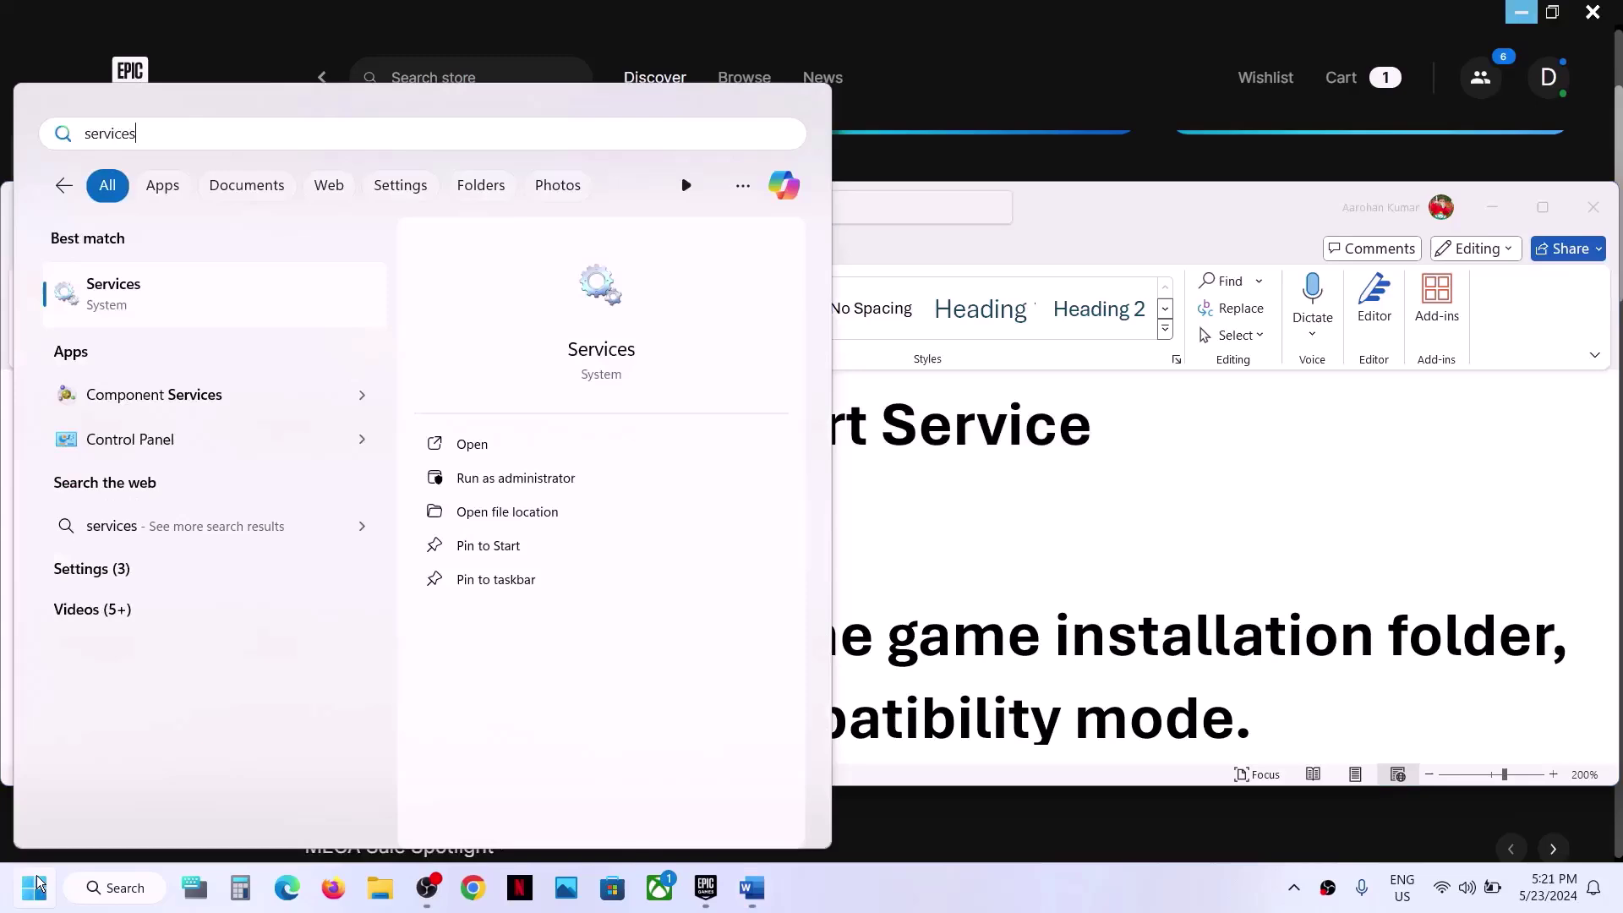
key(Return)
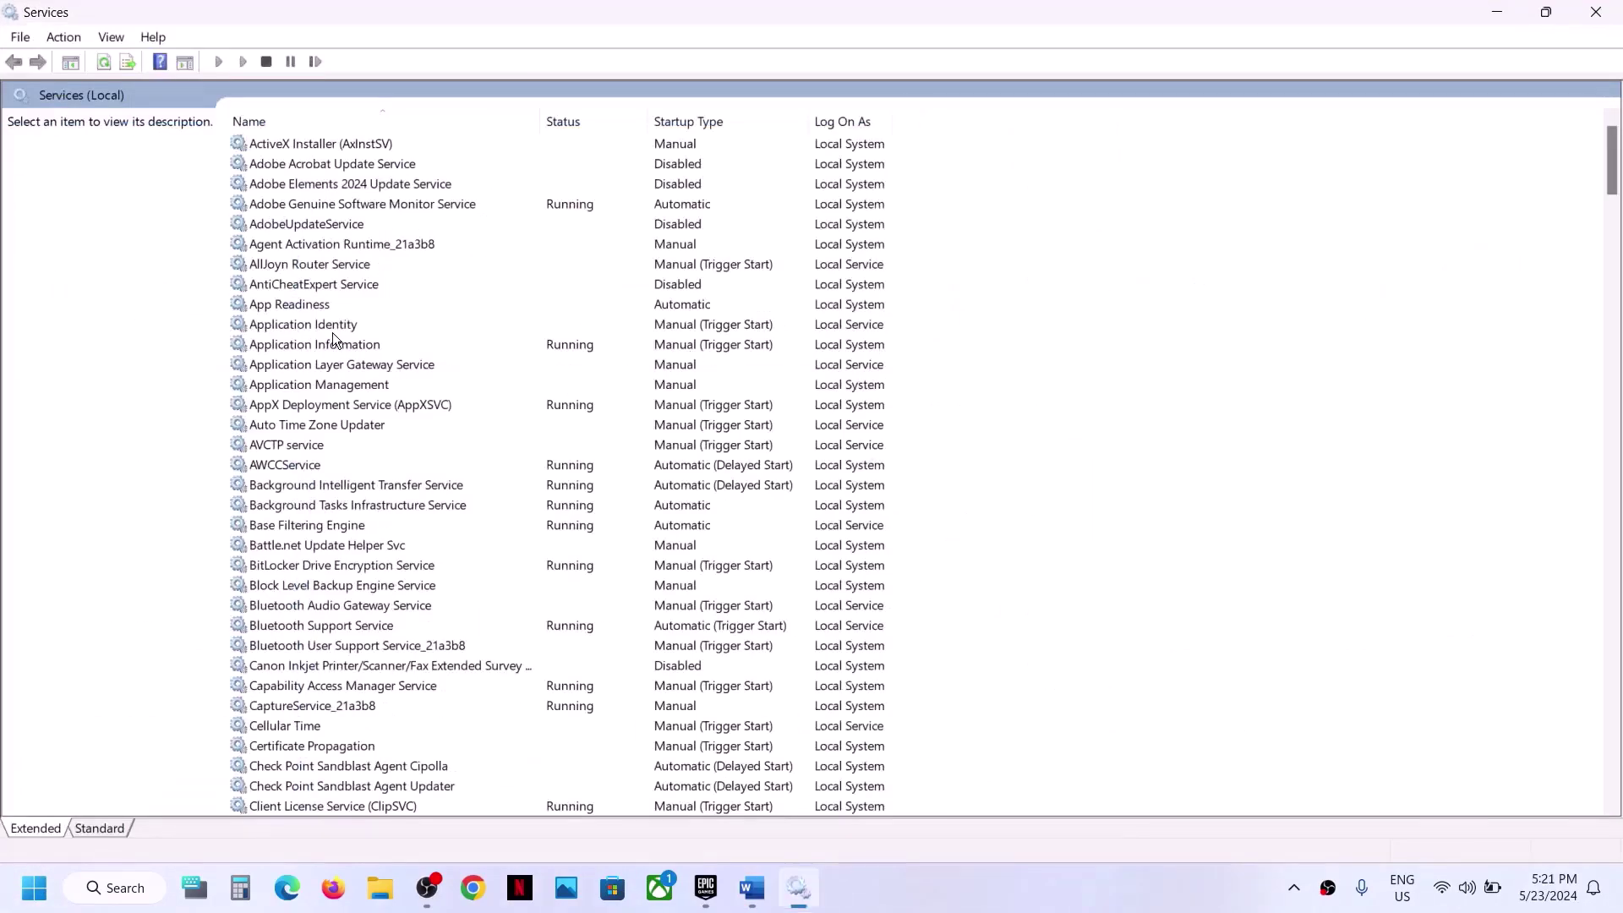
Set the startup type of AntiCheatExpert Service to Manual and apply the change
click(304, 282)
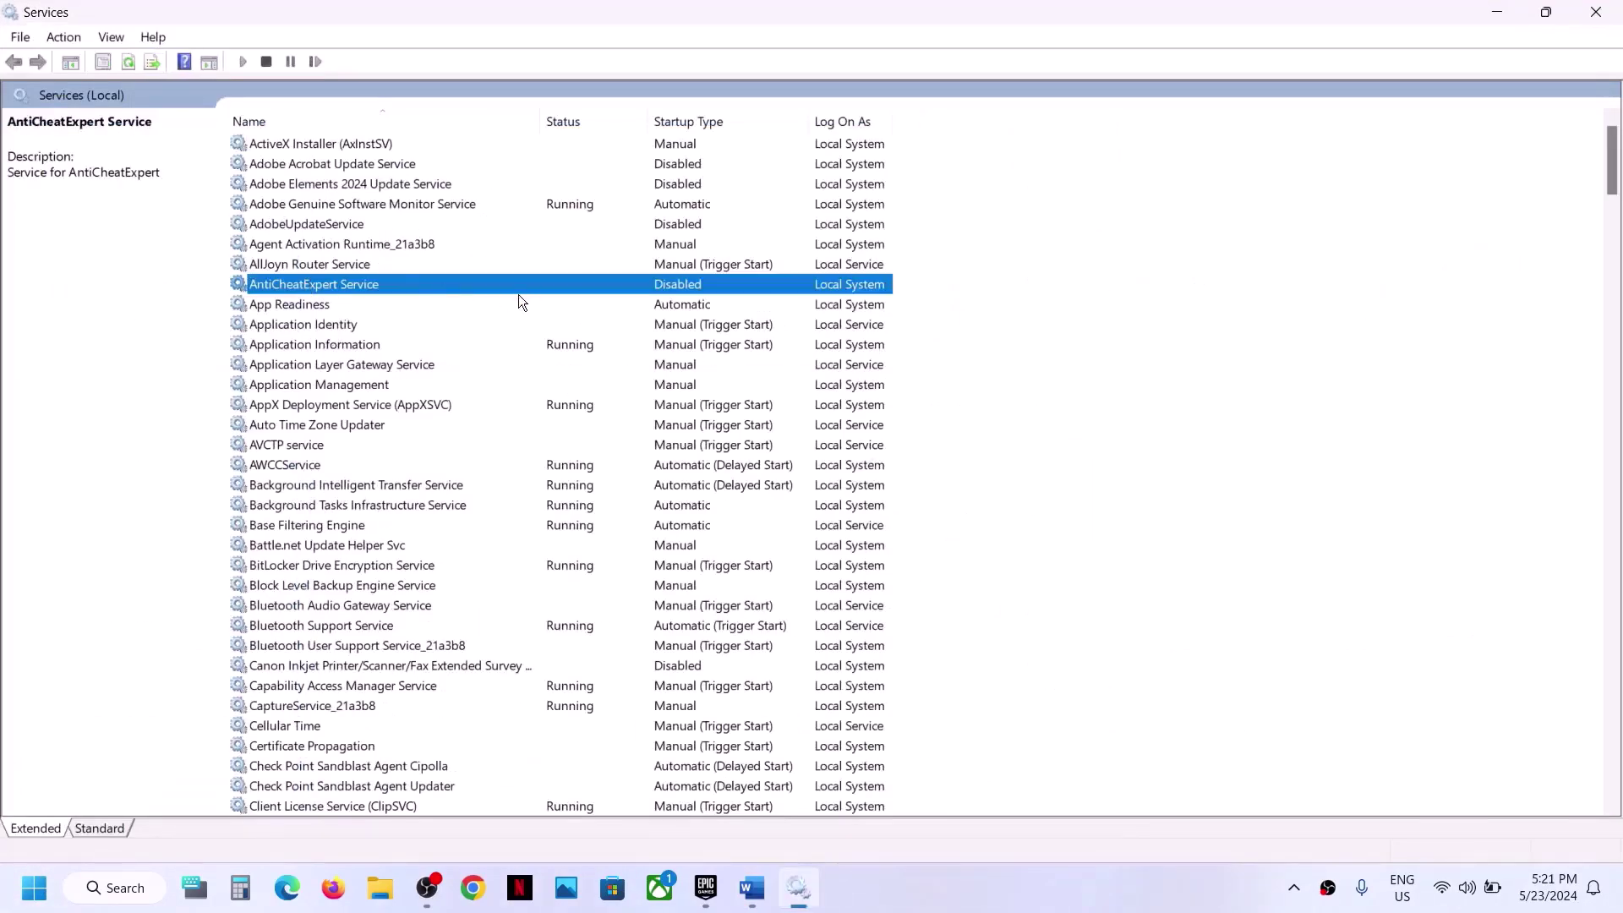
double_click(438, 284)
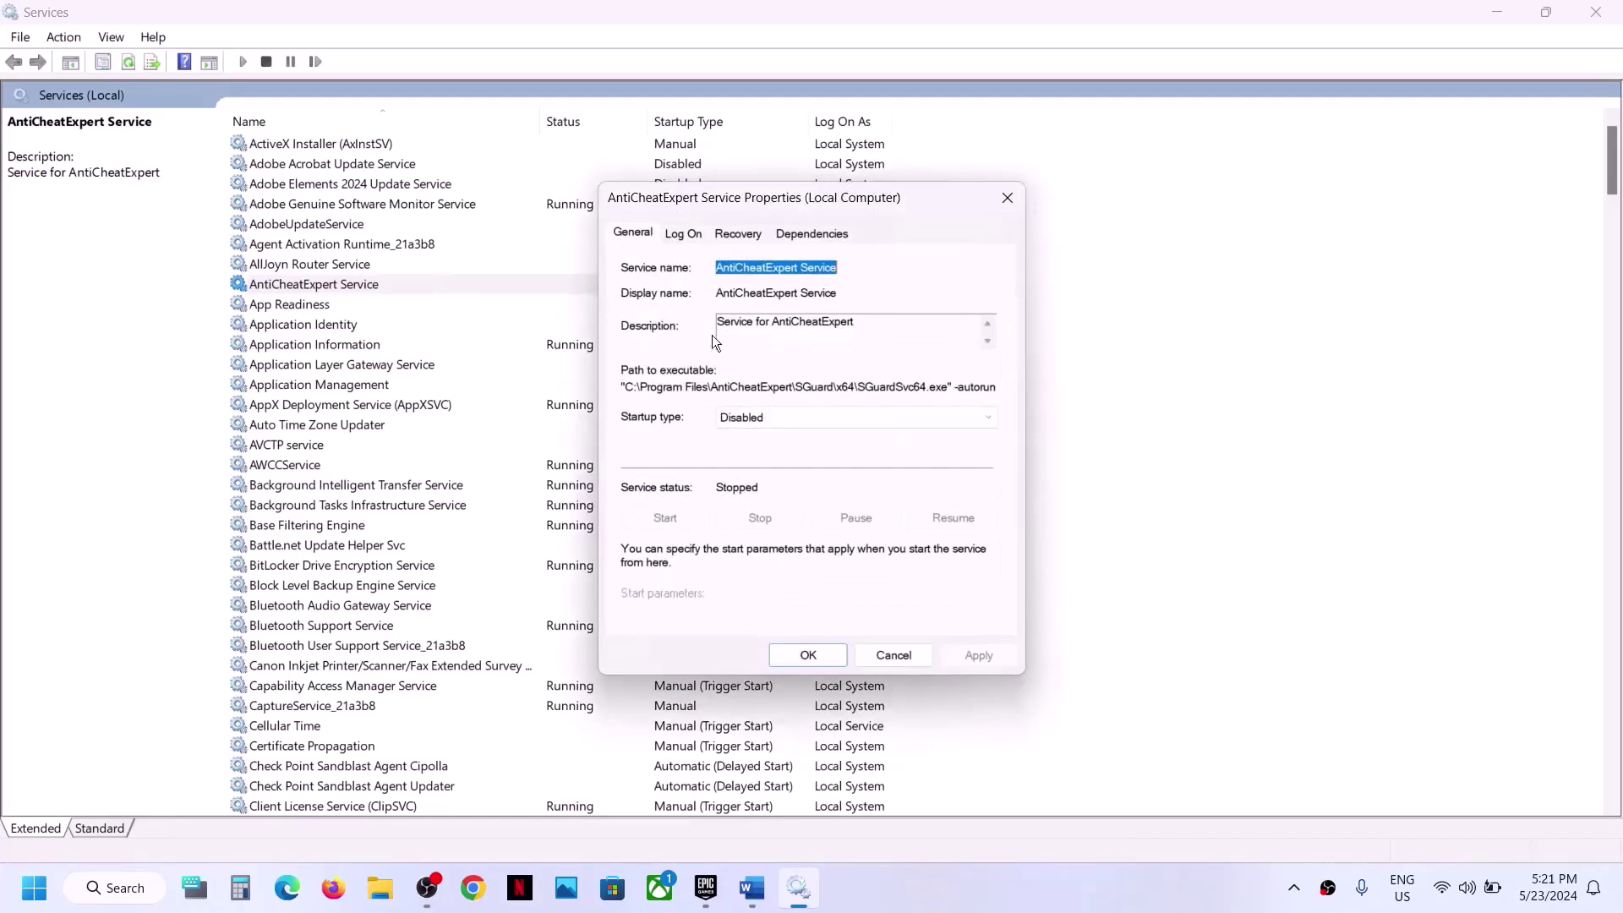
click(827, 424)
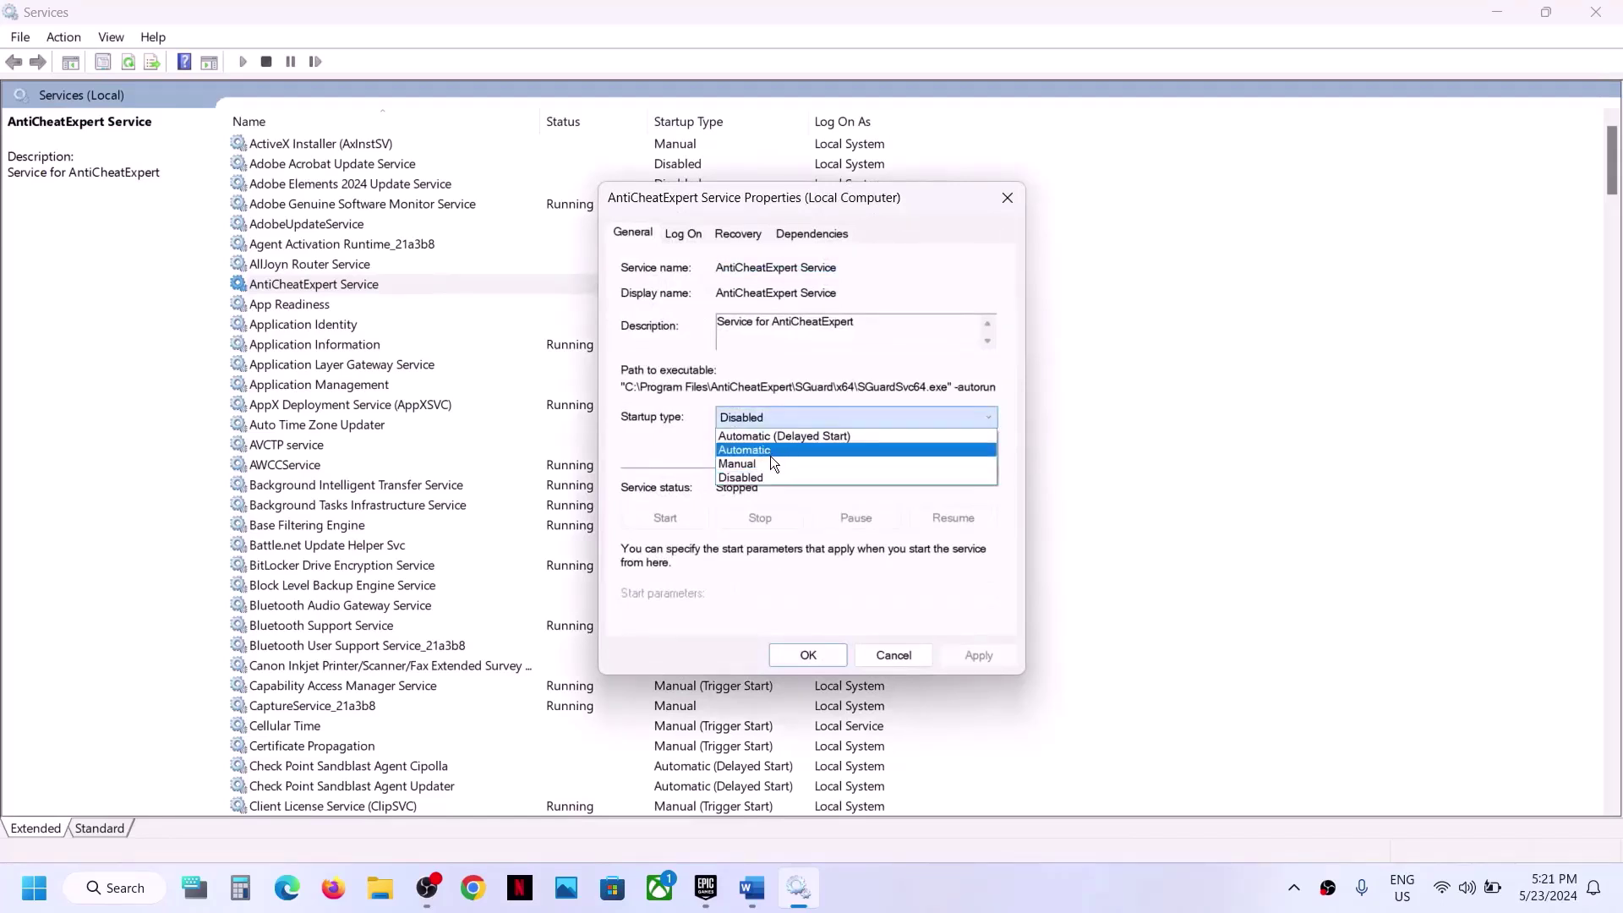
click(742, 465)
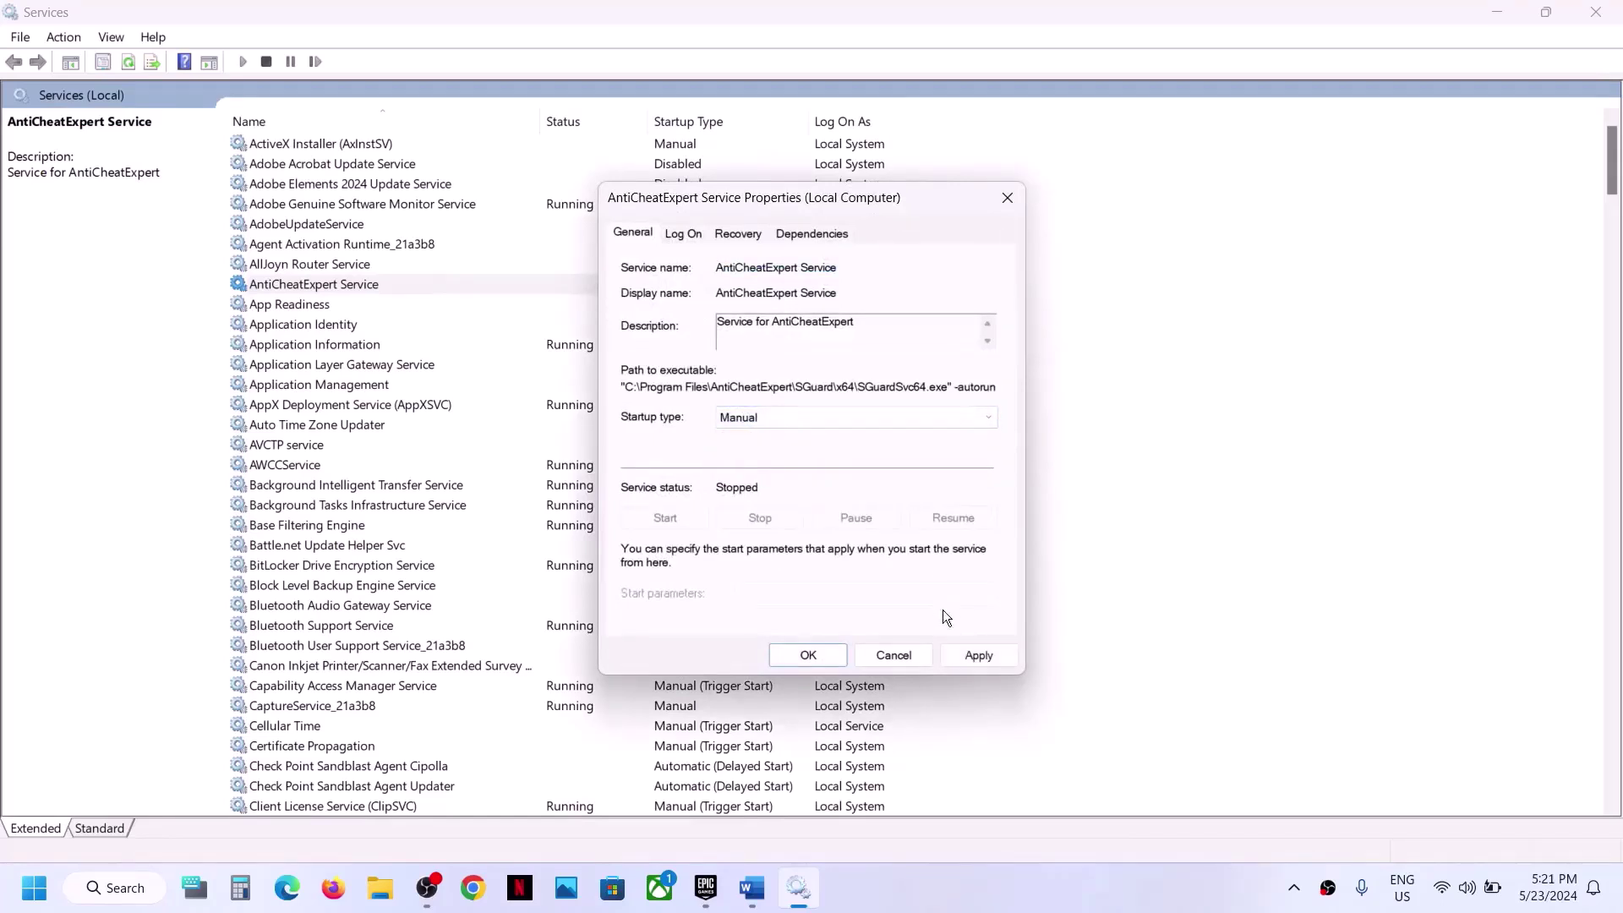
click(959, 652)
Start the AntiCheatExpert Service, accept its properties and close the Services console
click(666, 519)
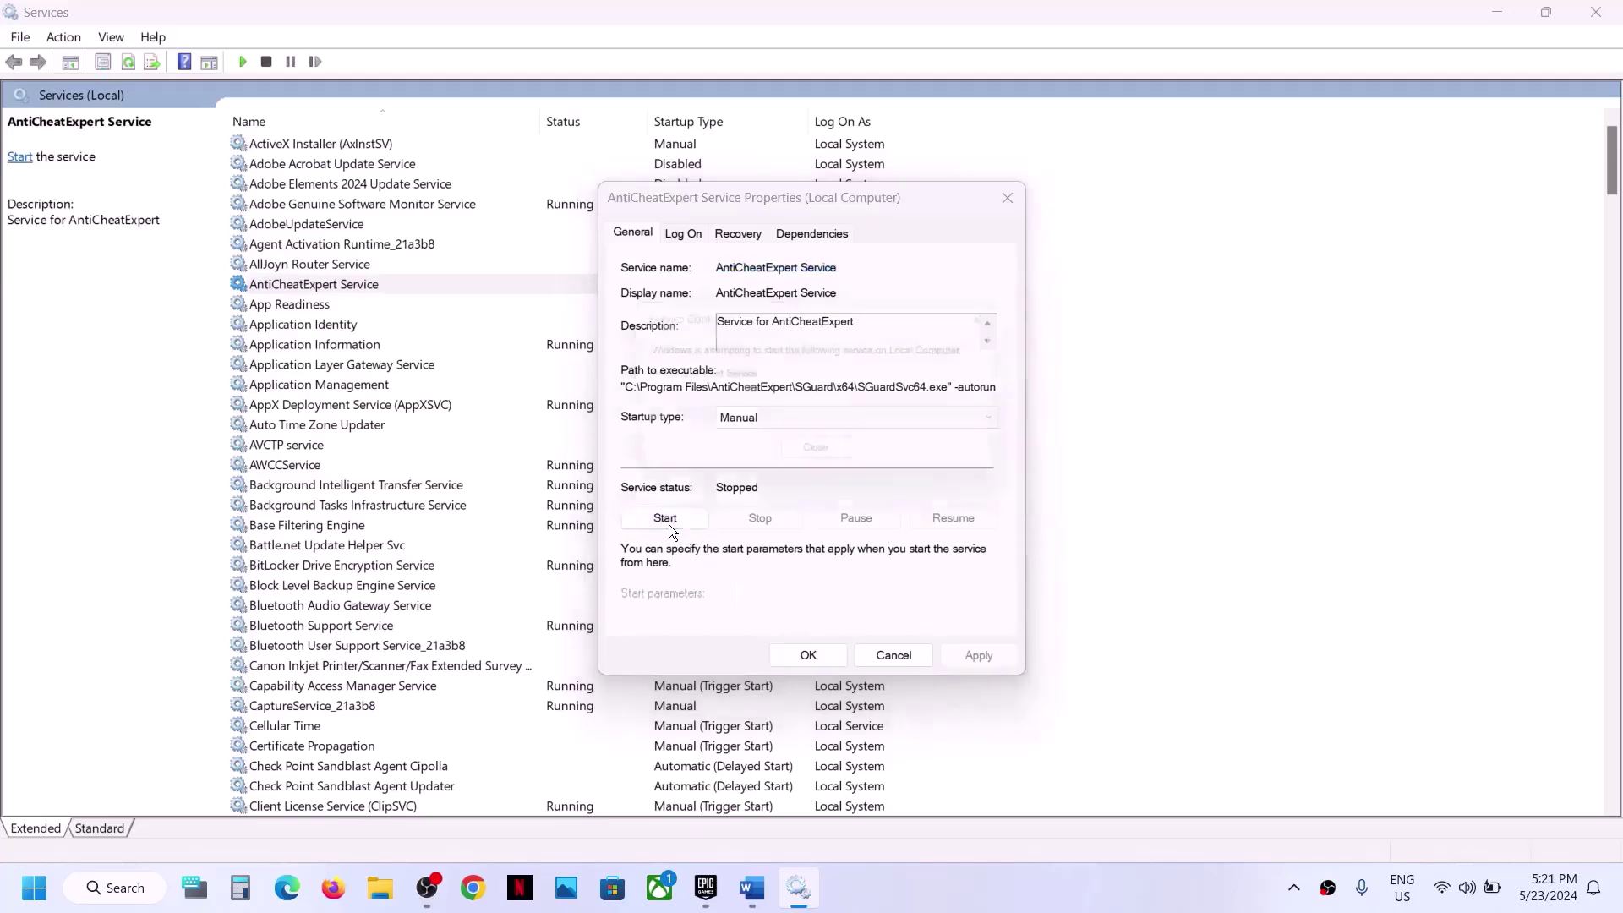
click(825, 651)
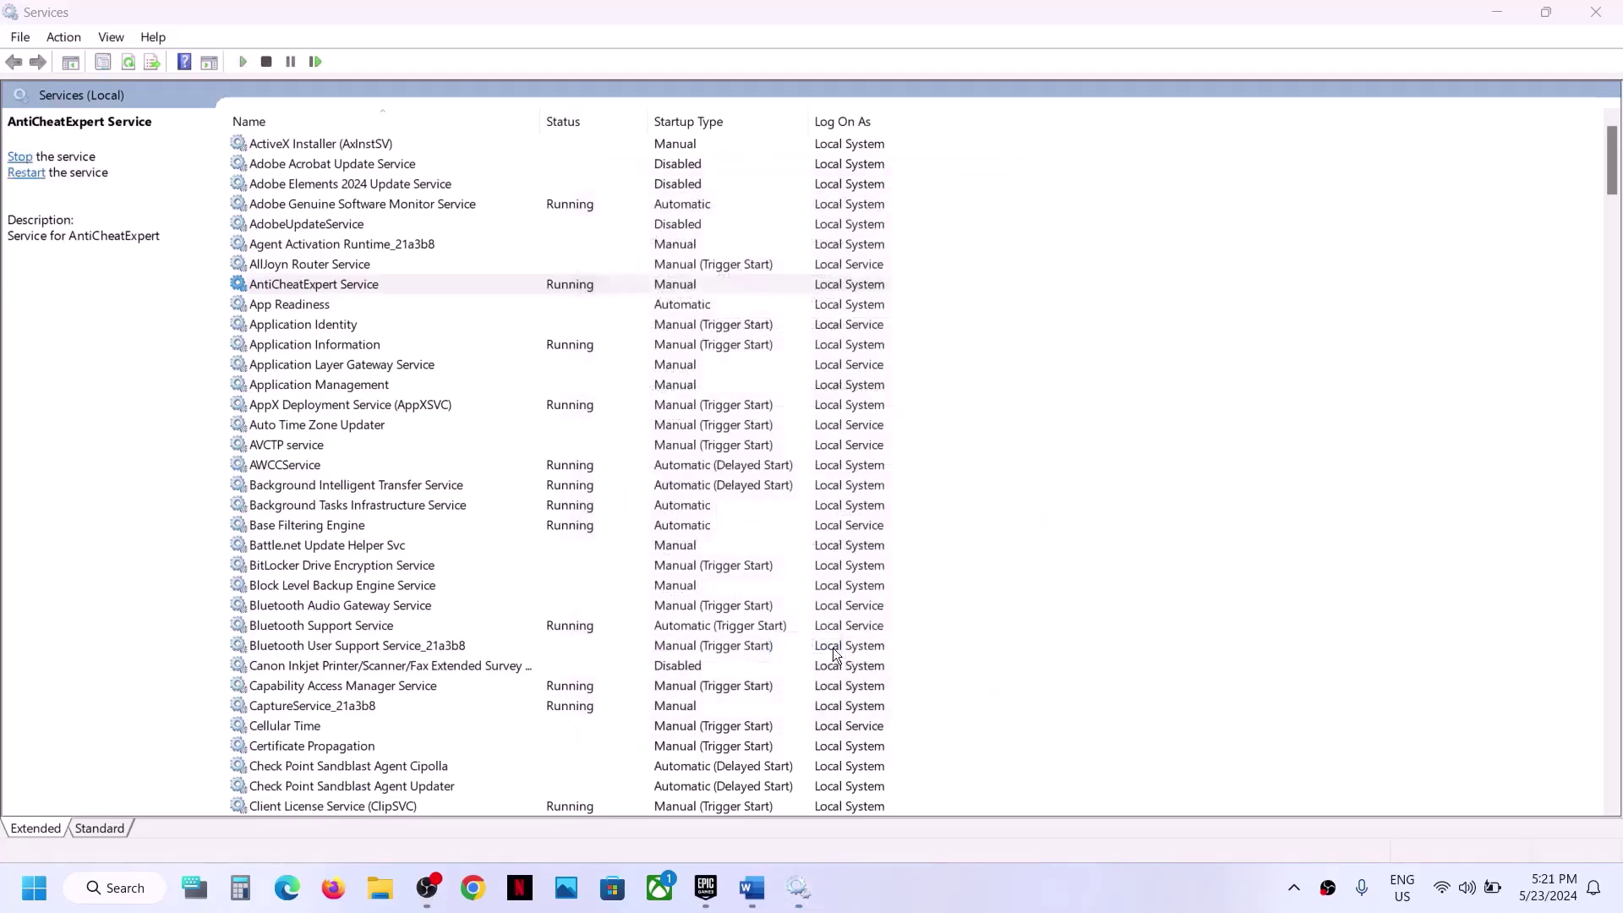
click(1596, 12)
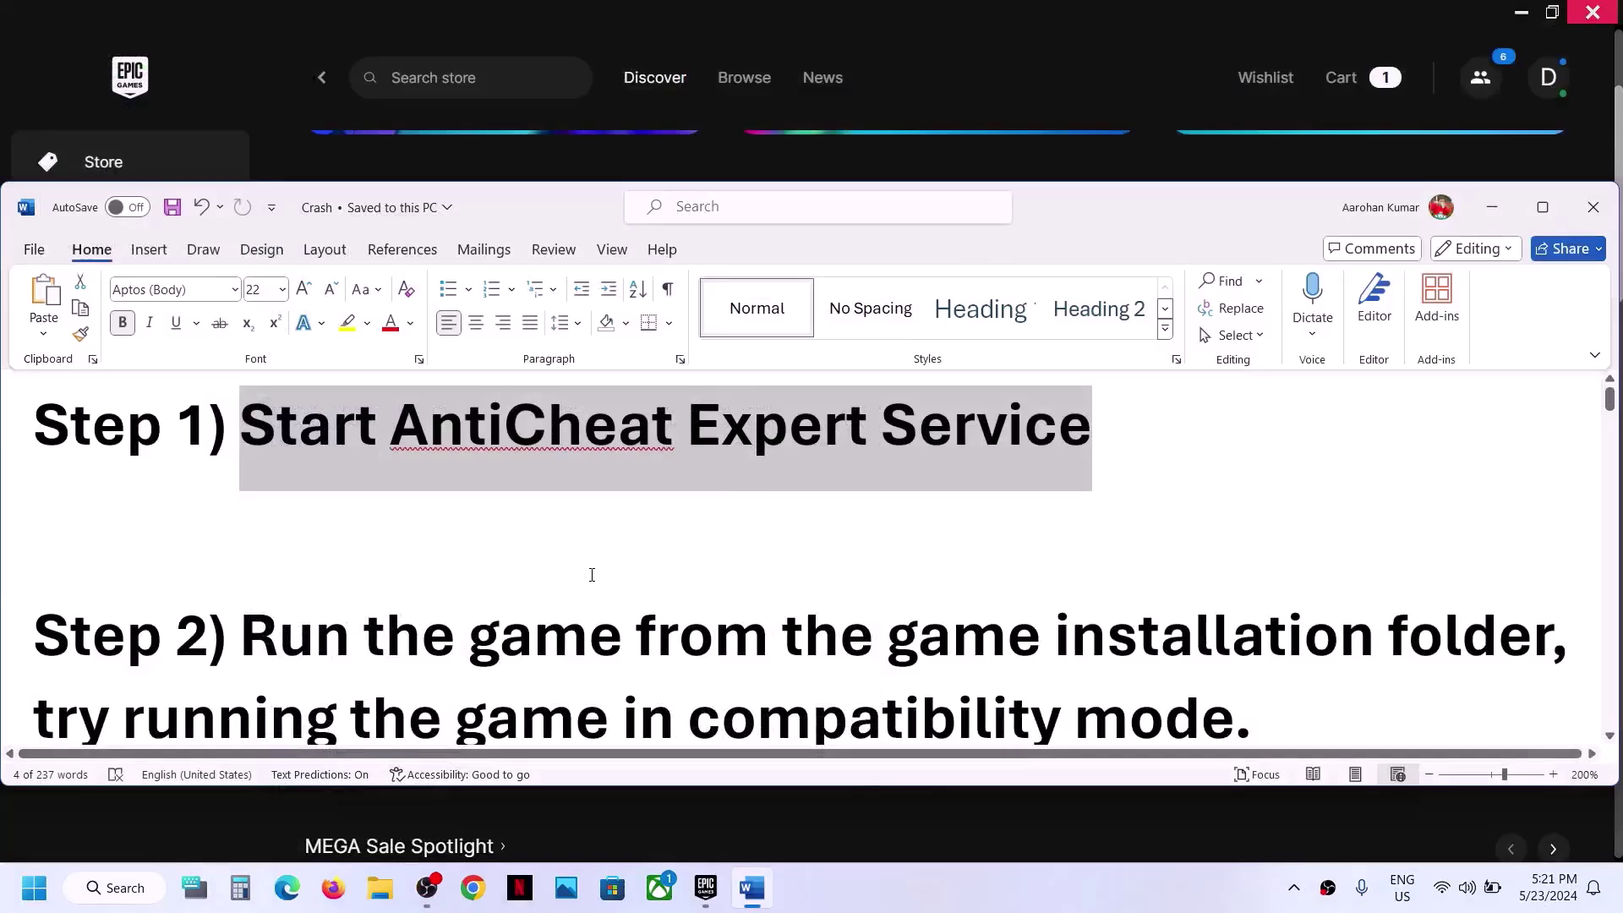
Switch to the Epic Games Launcher, open the install location of Wuthering Waves from the library and go into its Wuthering Waves Game folder
scroll(591, 575, down, 2)
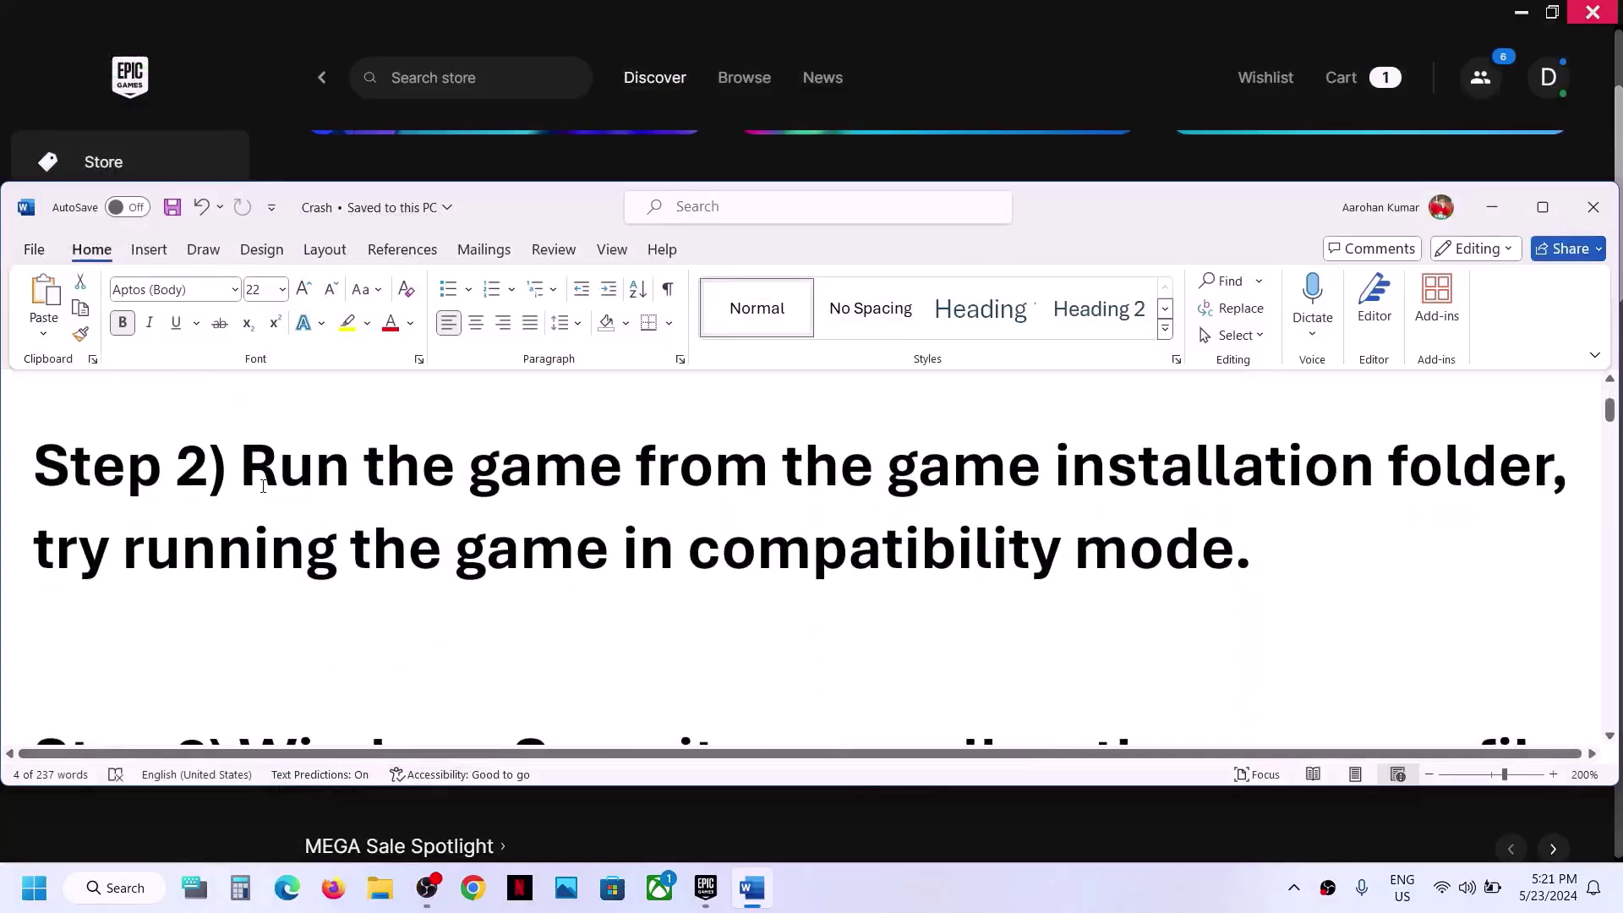
drag(263, 486, 1572, 478)
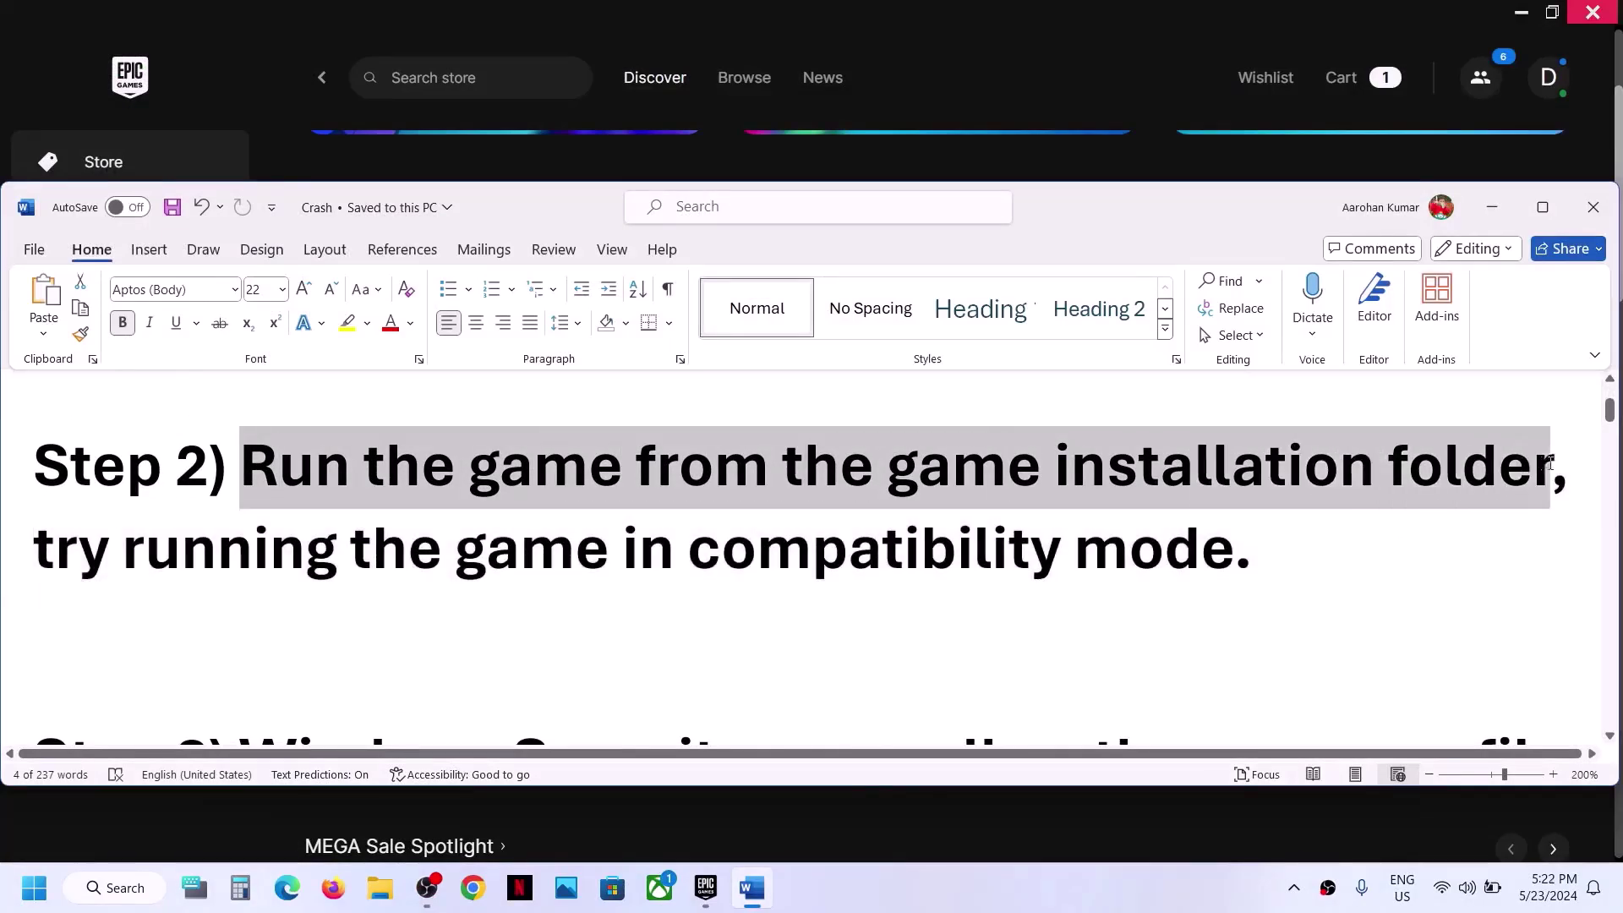
click(1051, 66)
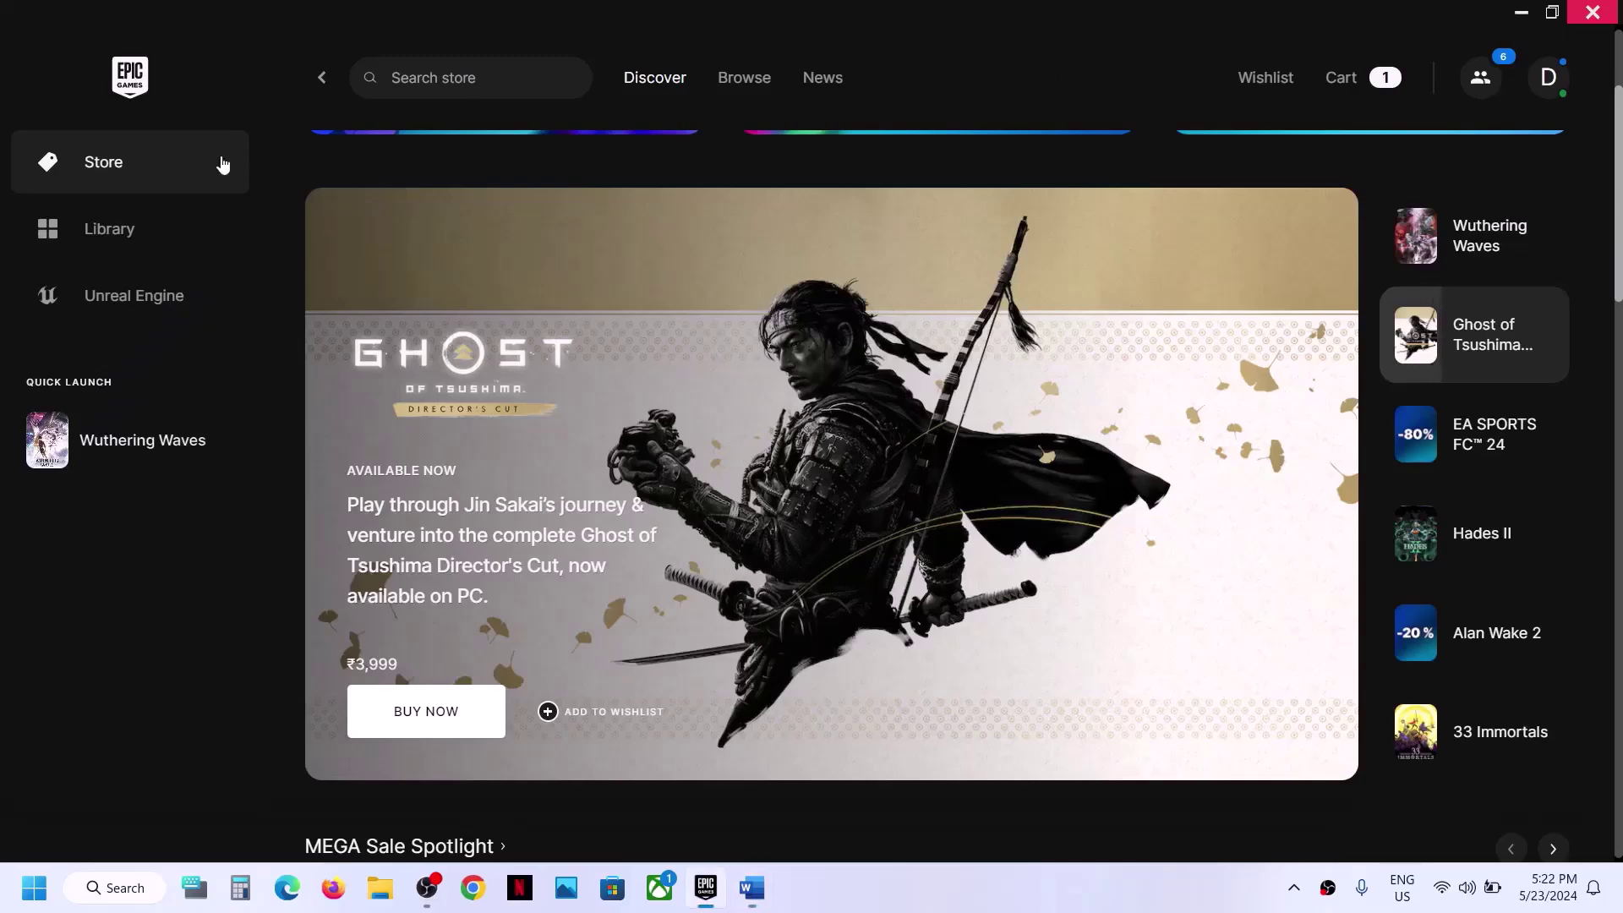
click(110, 241)
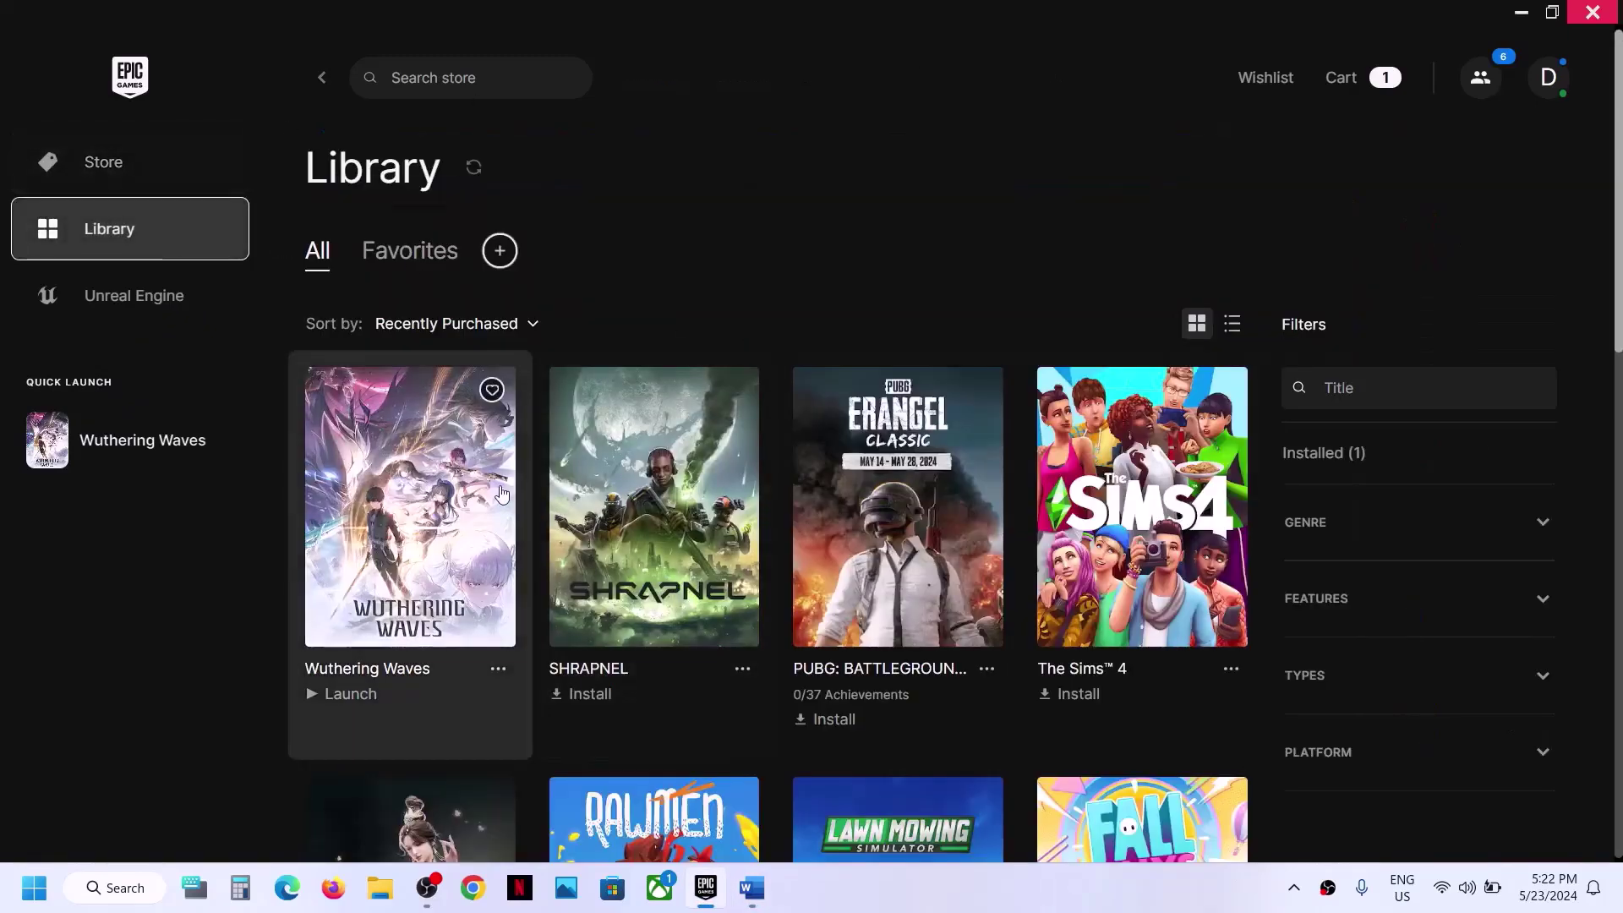
click(497, 677)
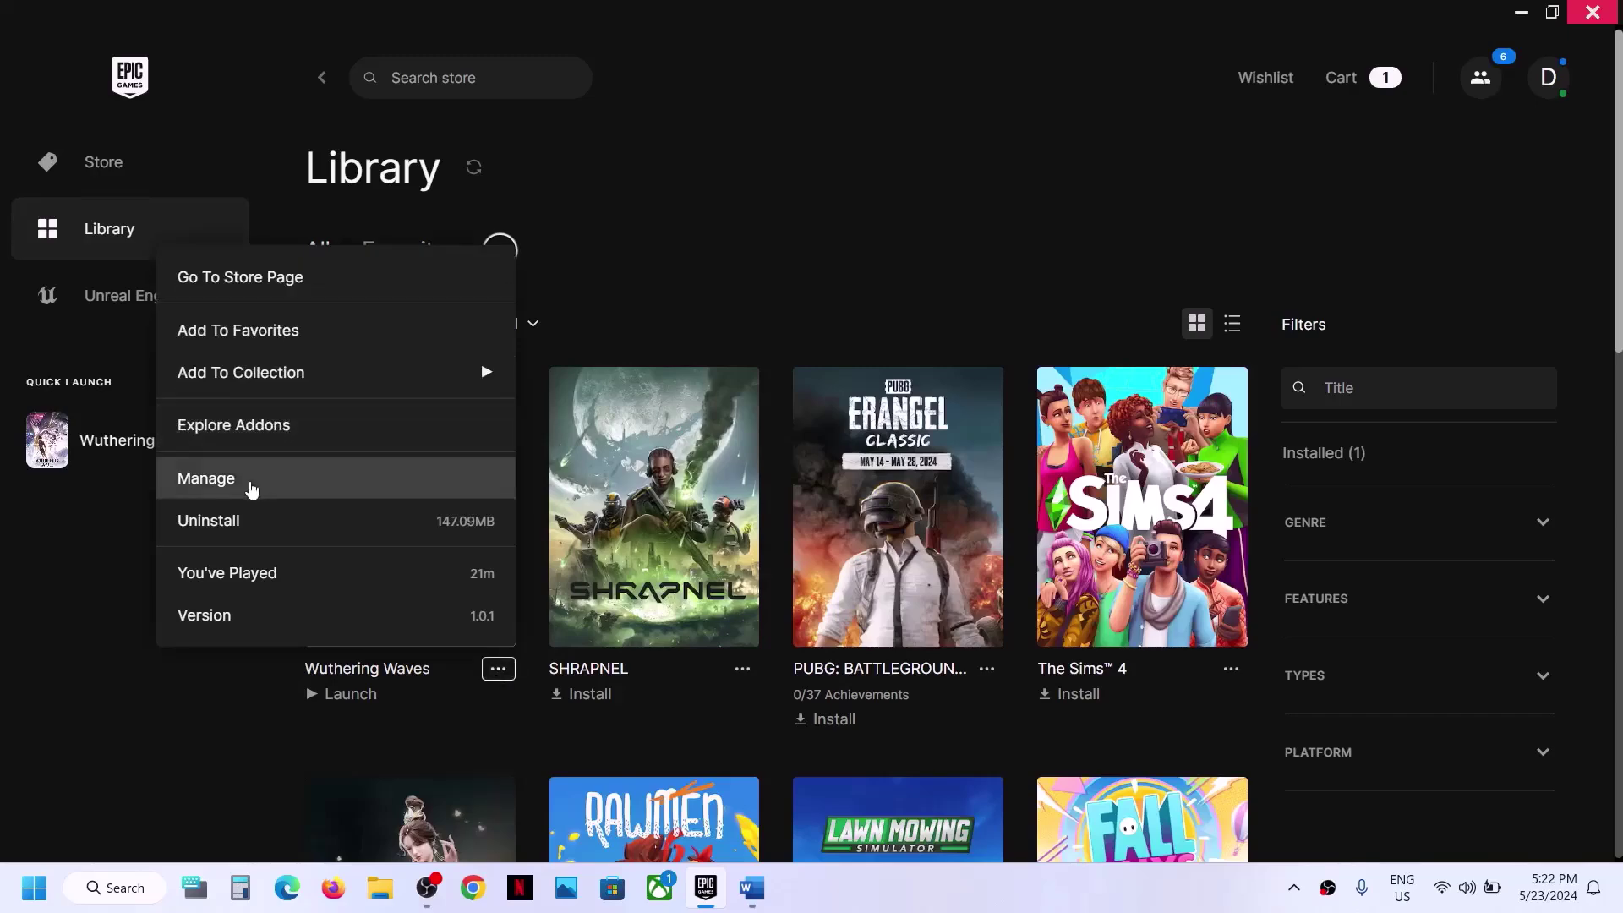
click(251, 480)
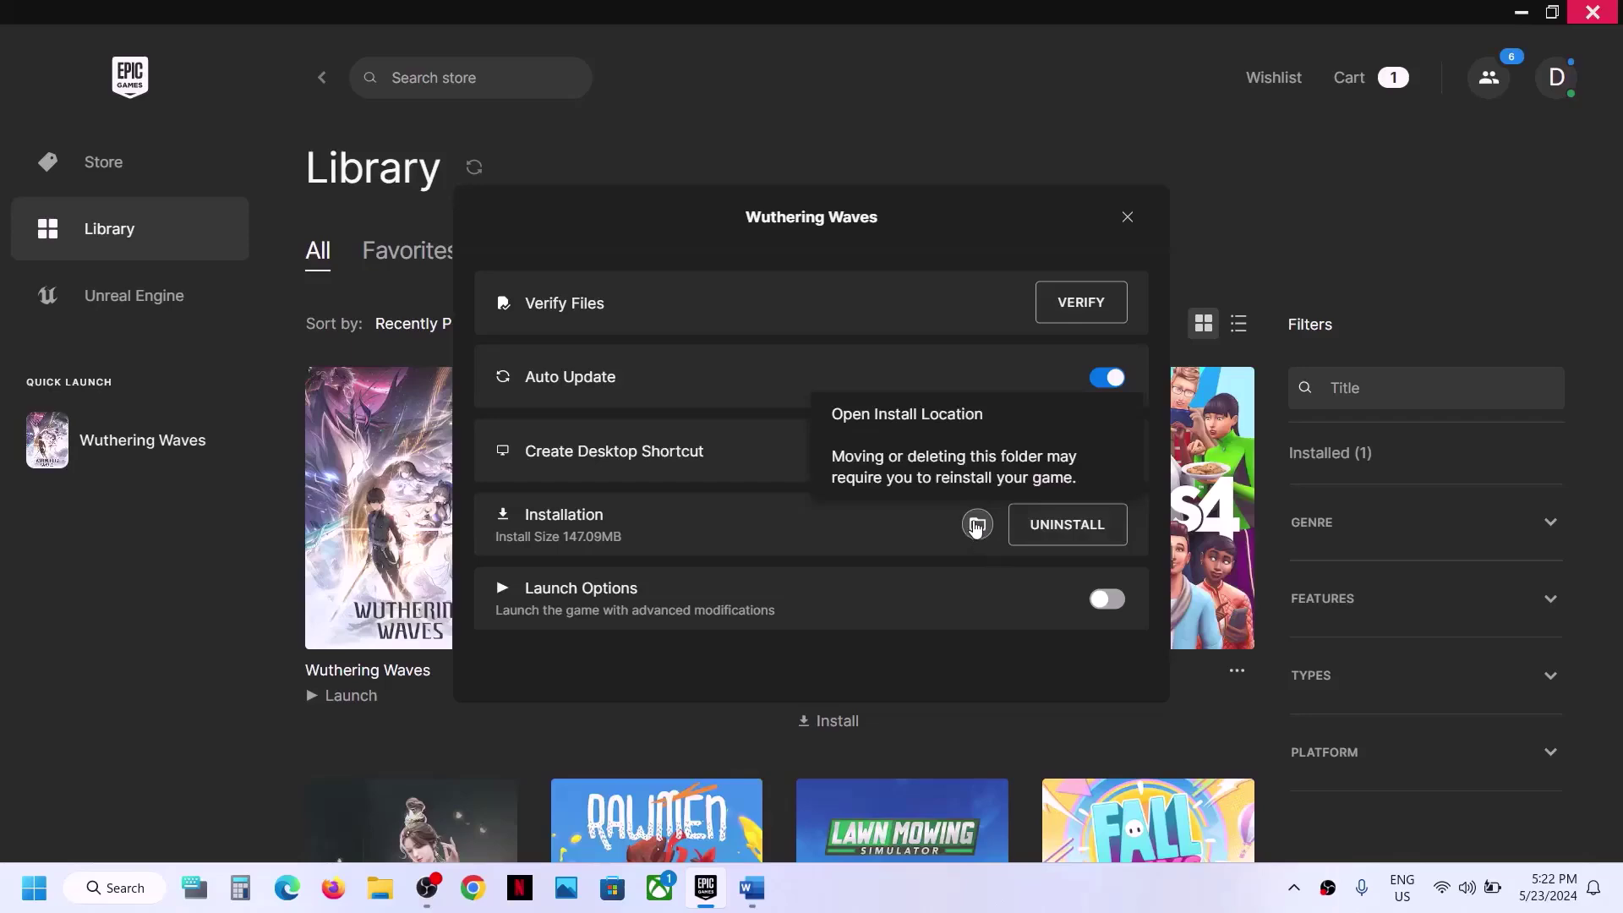
click(976, 525)
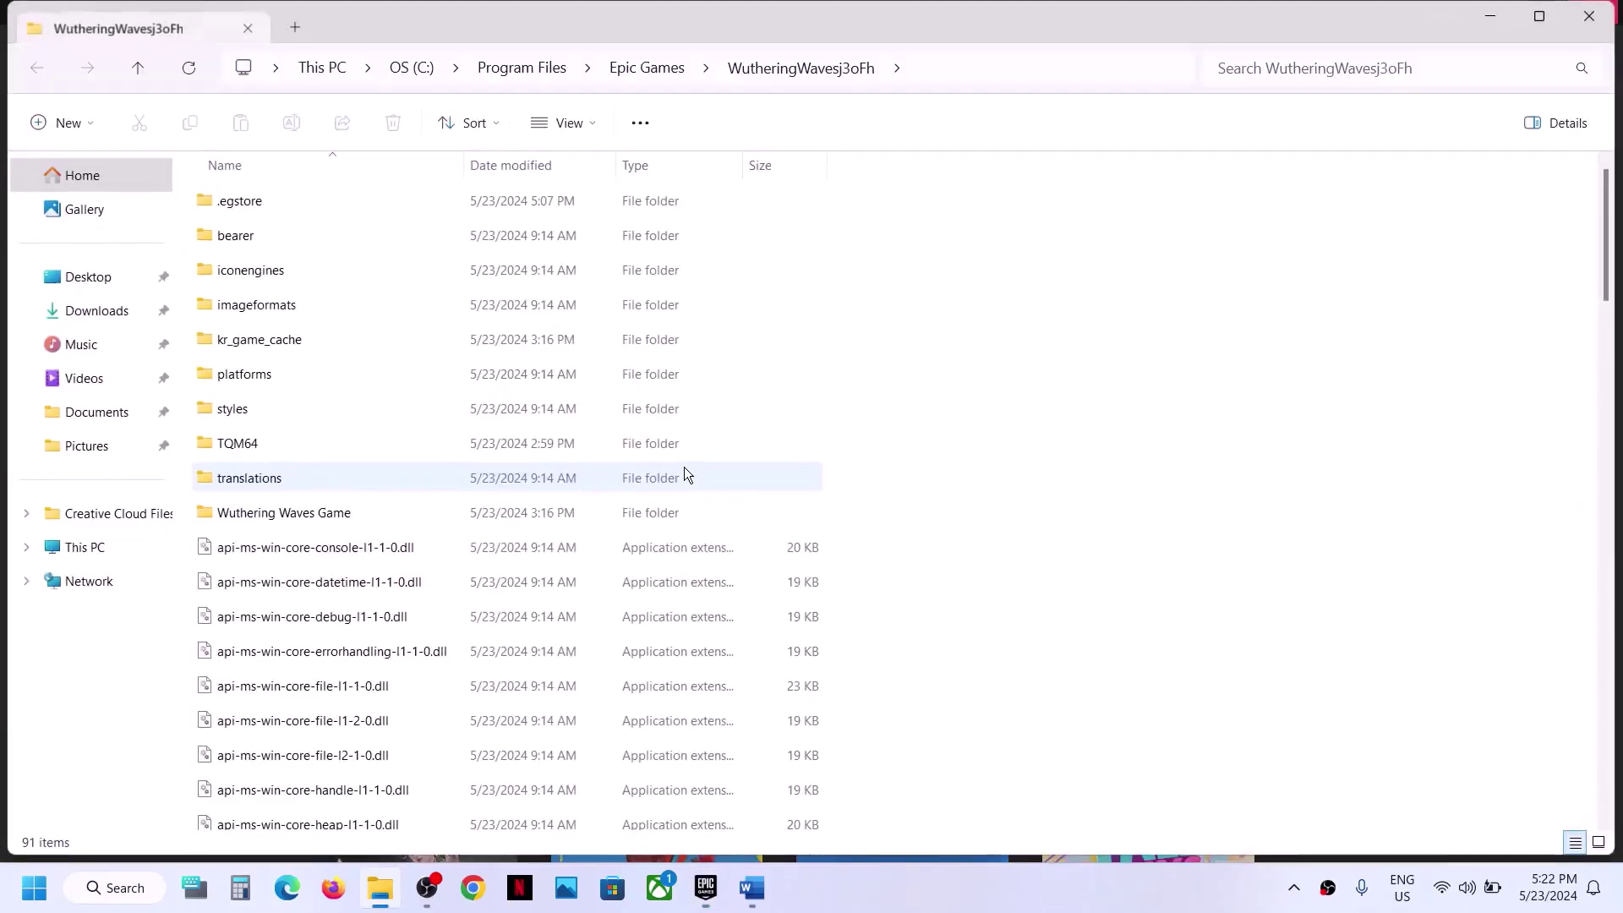
click(314, 513)
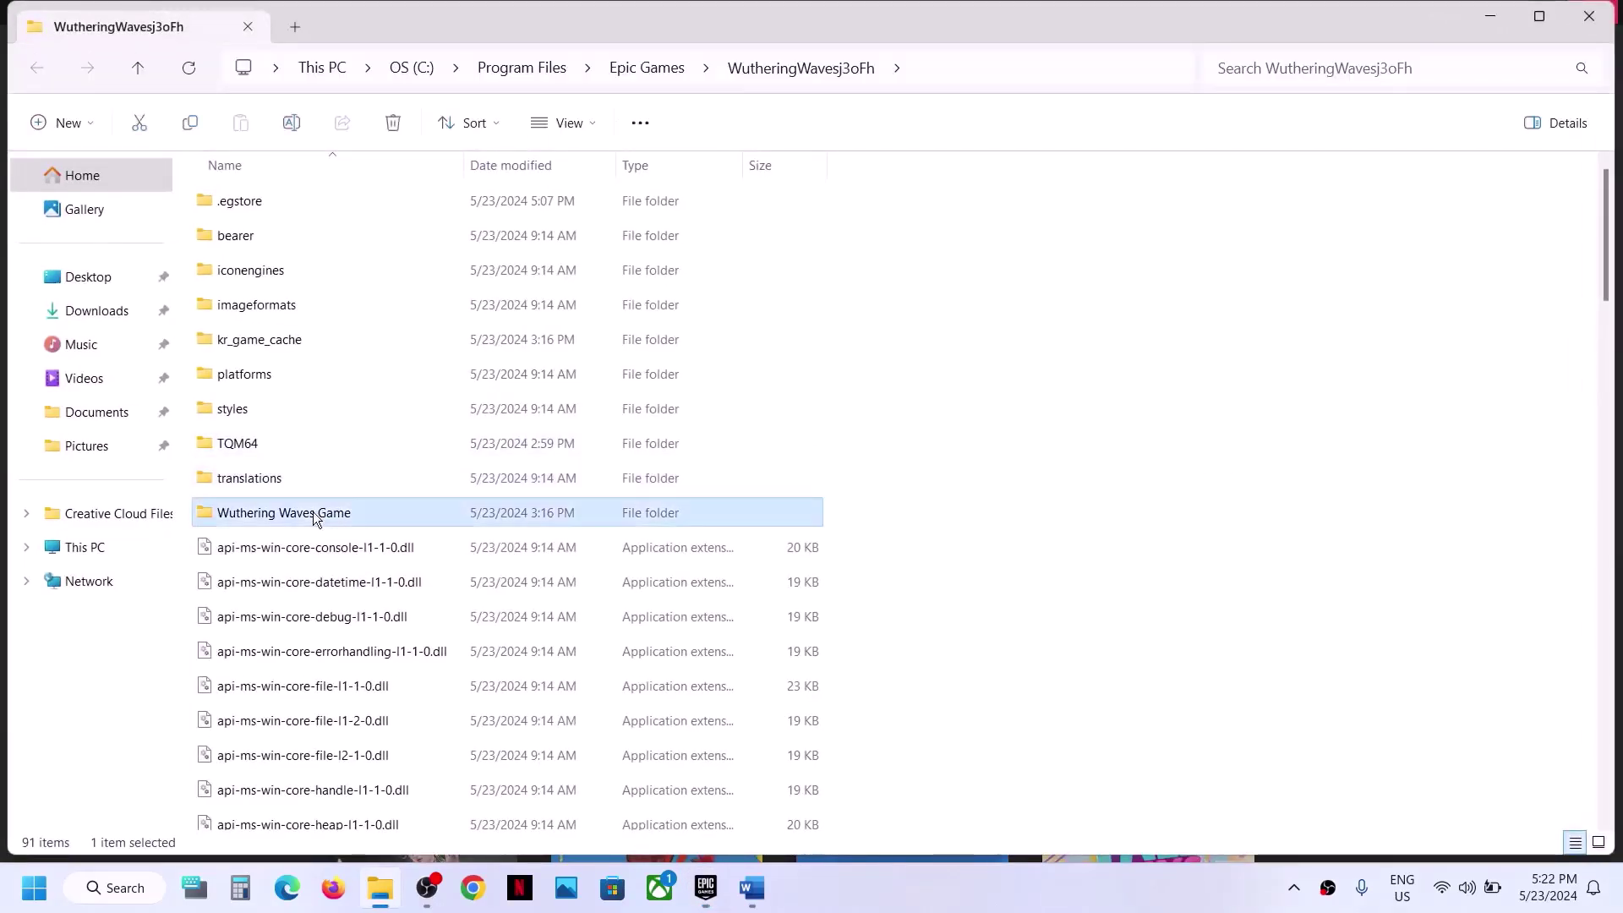
double_click(398, 514)
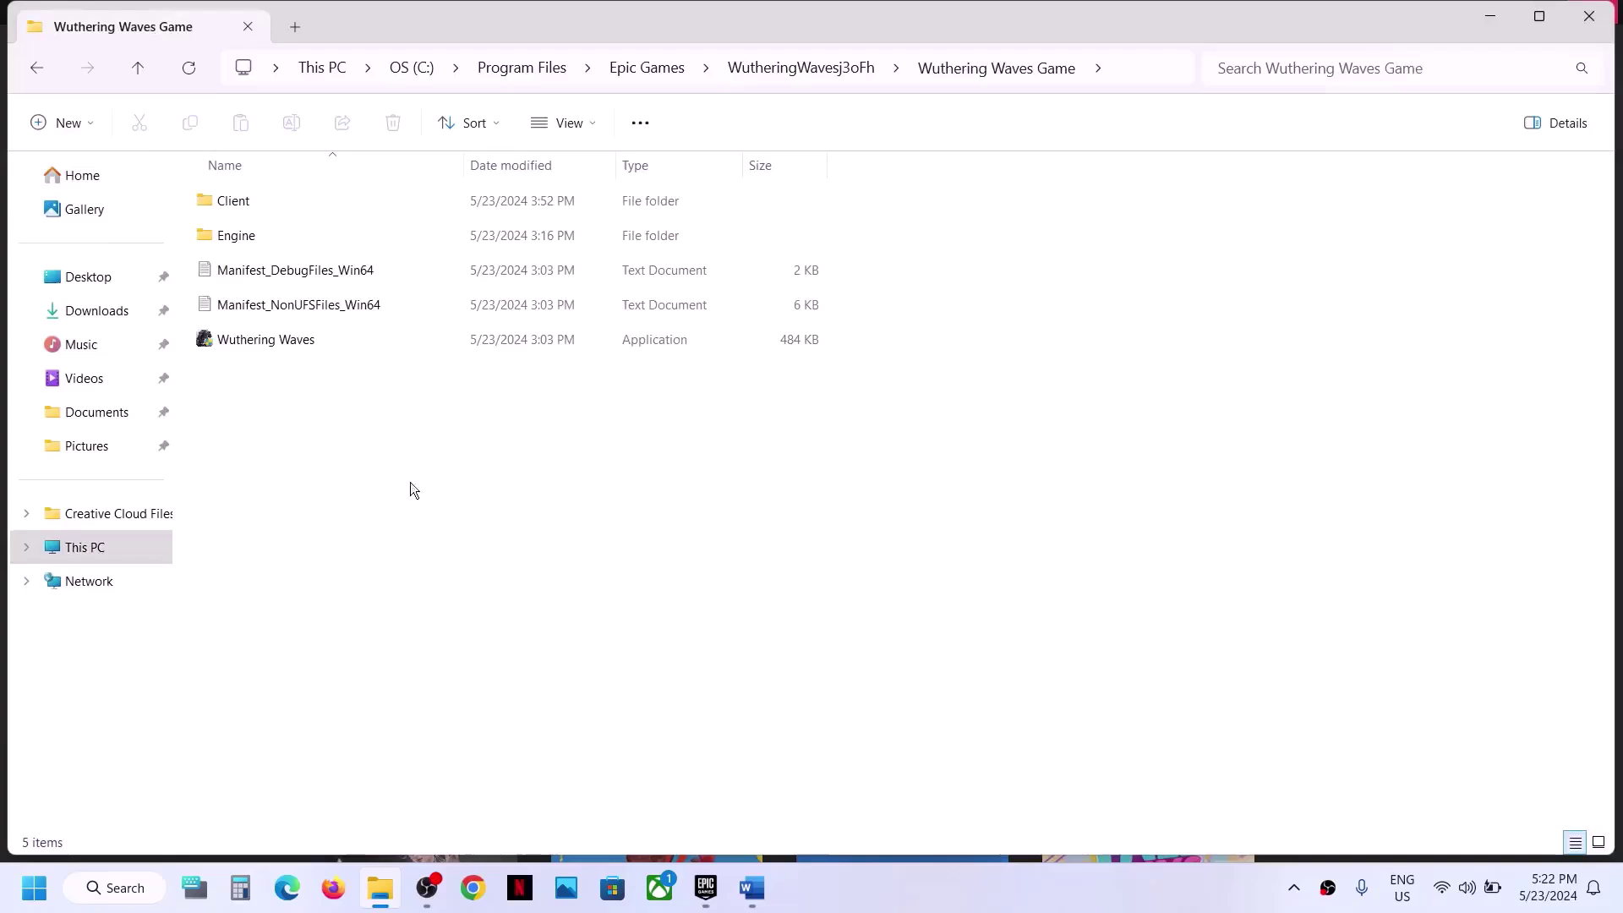
click(307, 347)
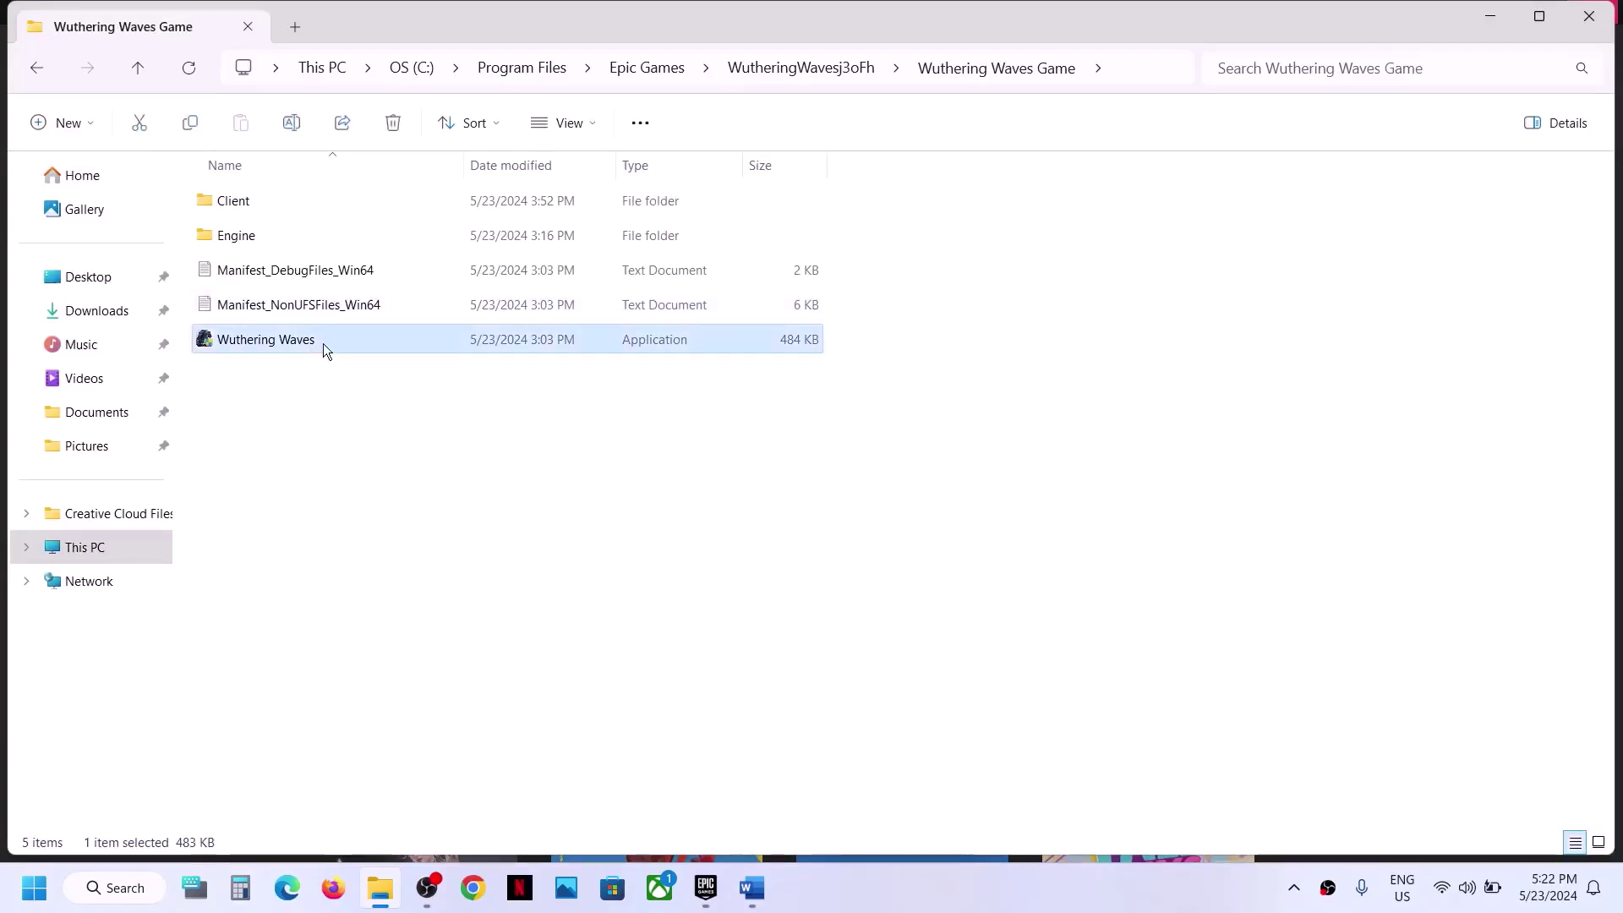
right_click(323, 343)
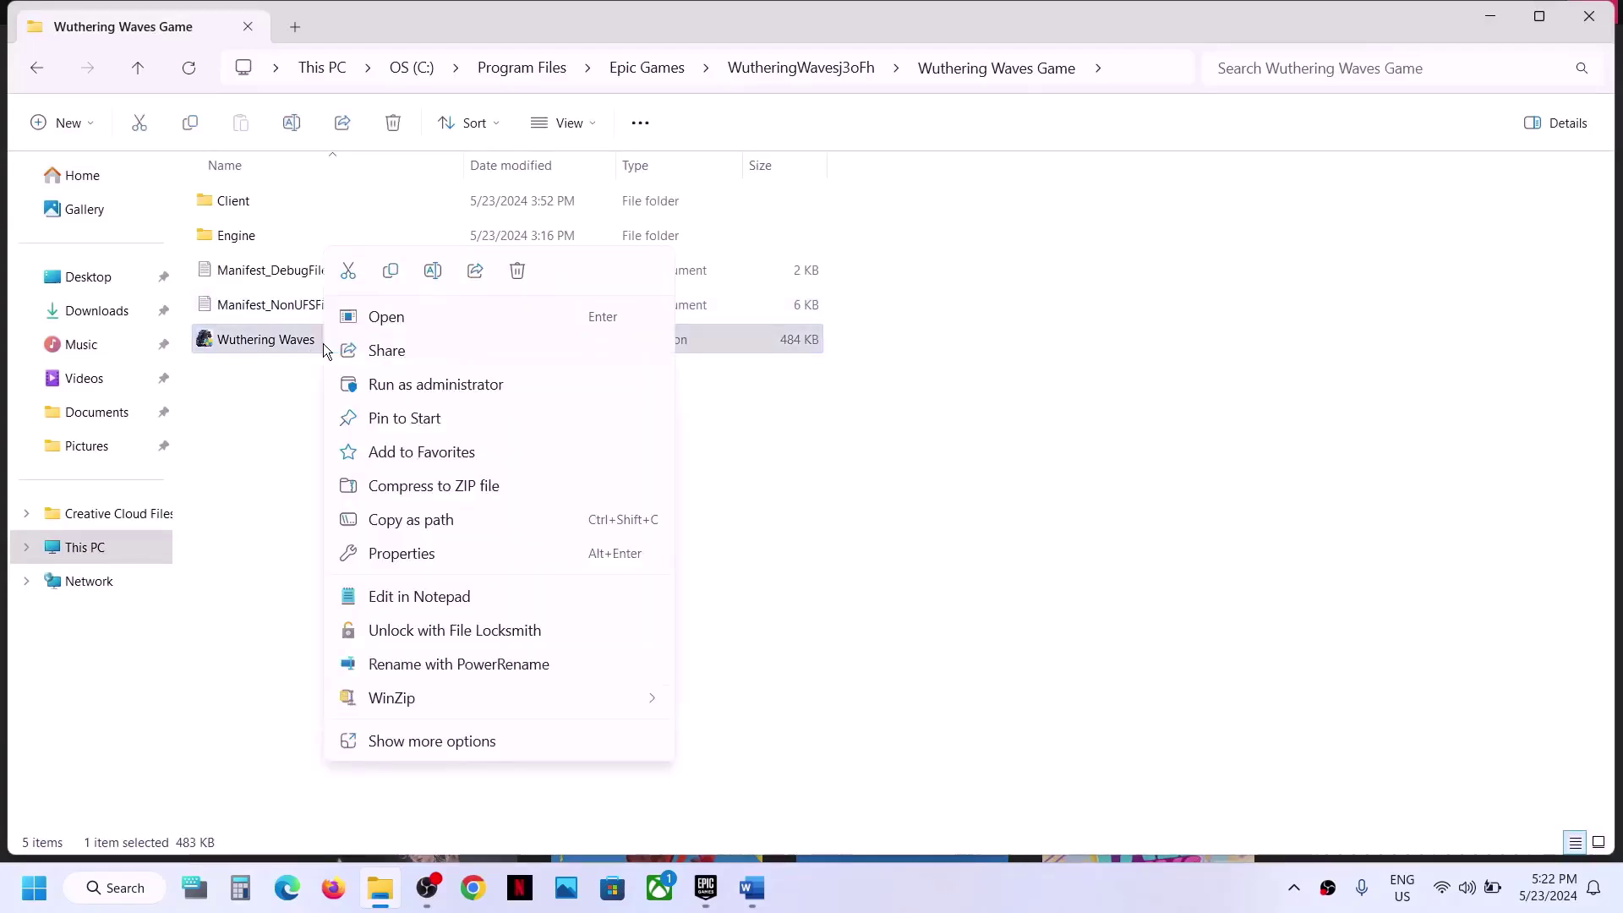
click(261, 395)
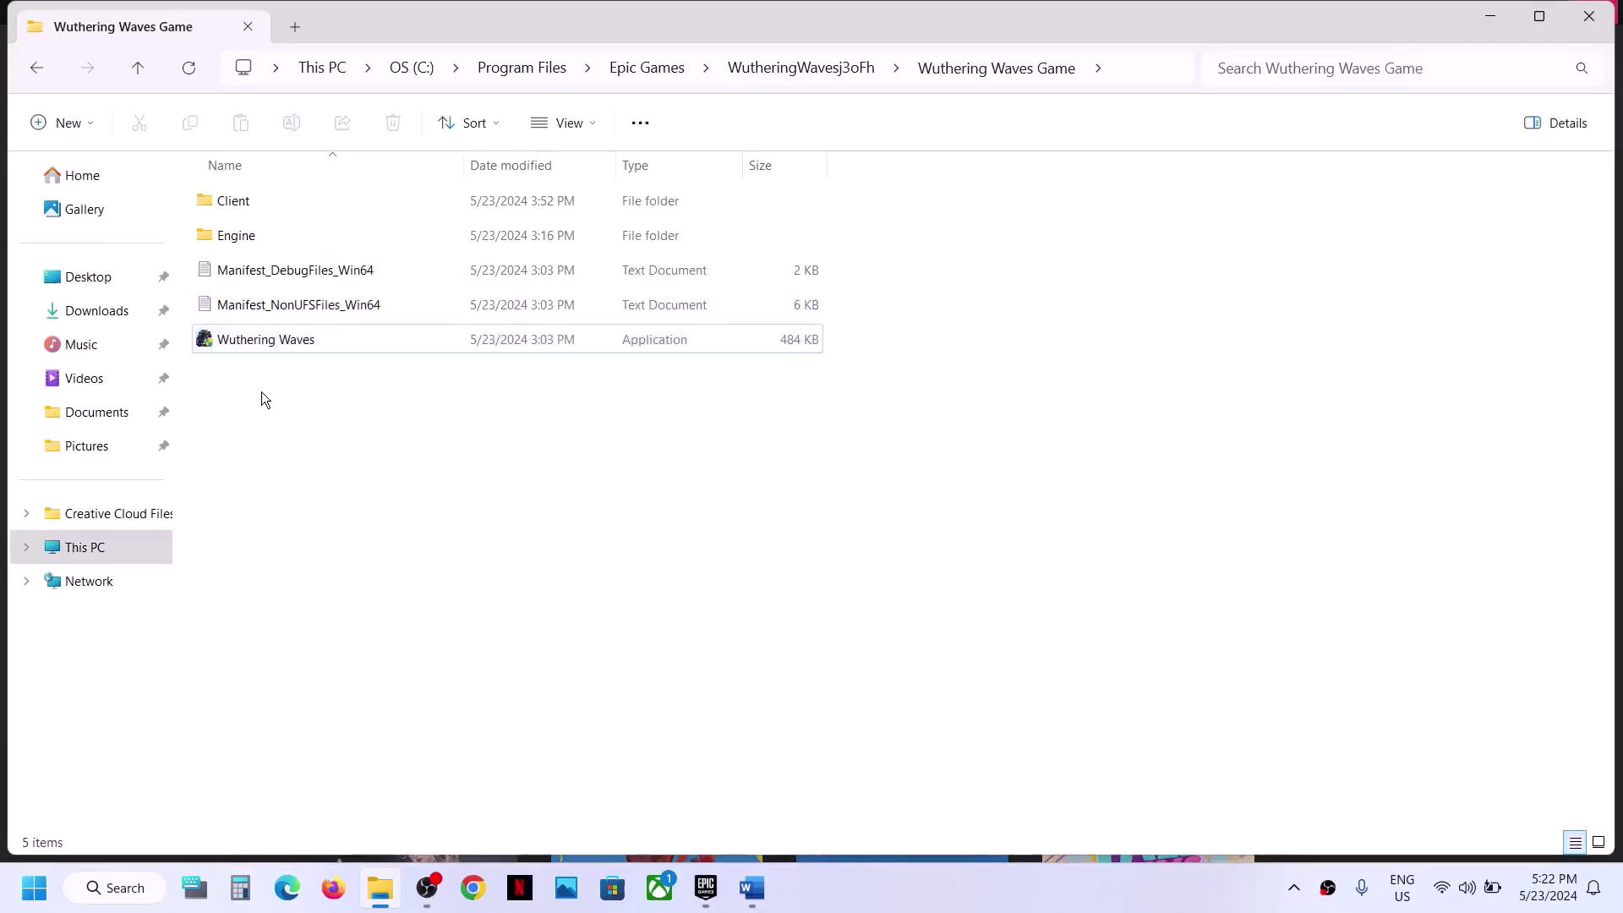
Set the Wuthering Waves application to run as an administrator in its compatibility properties and confirm
right_click(297, 343)
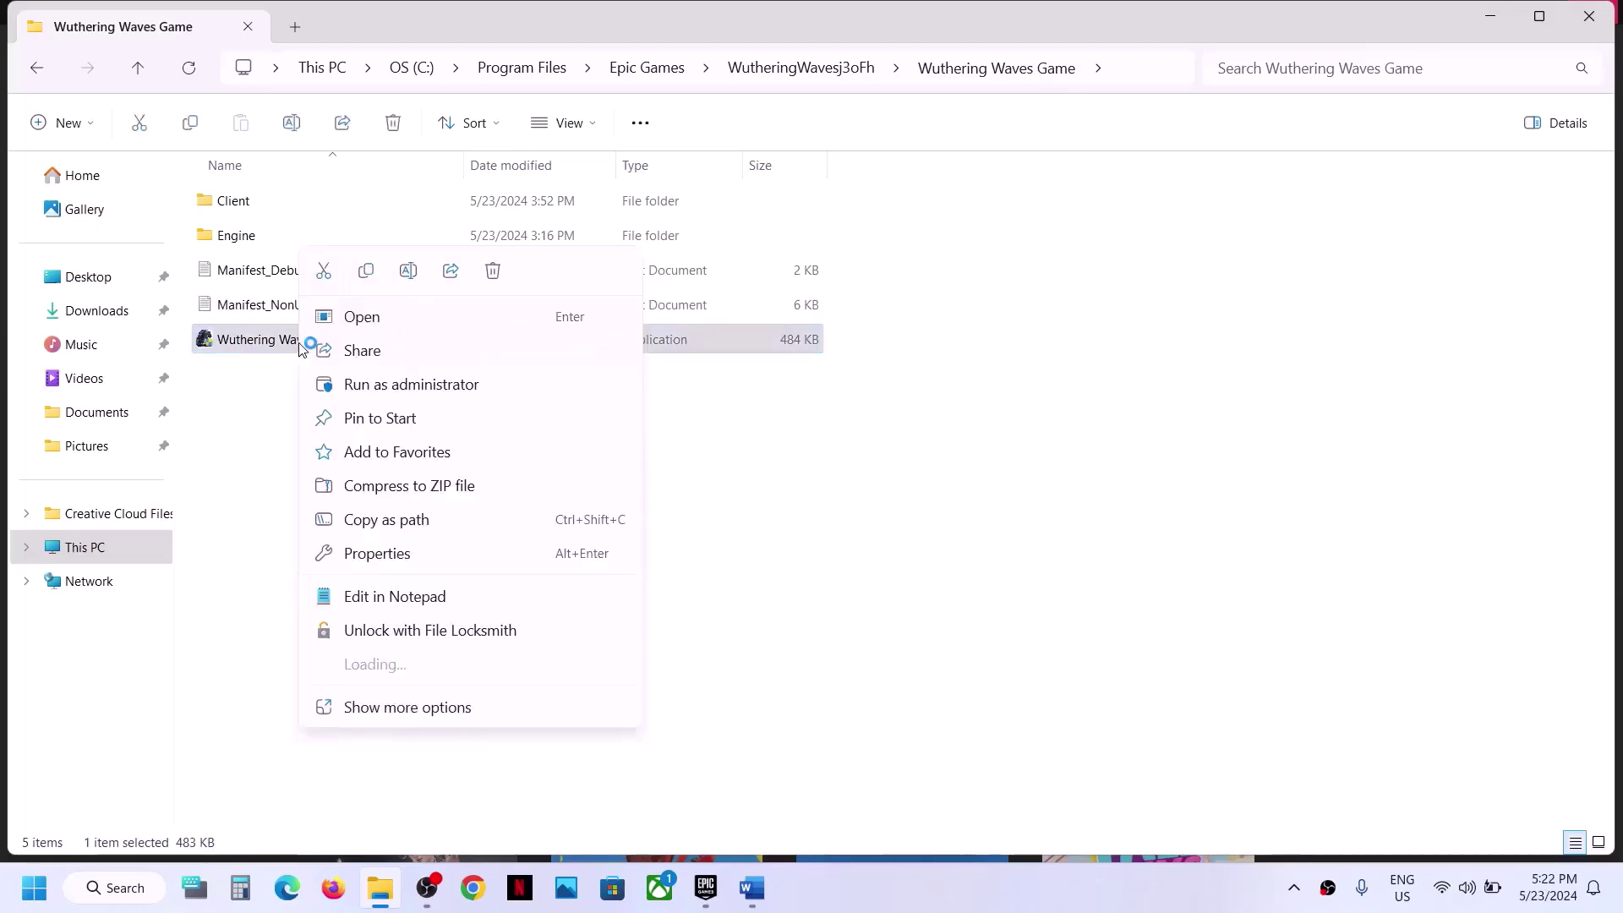
click(409, 564)
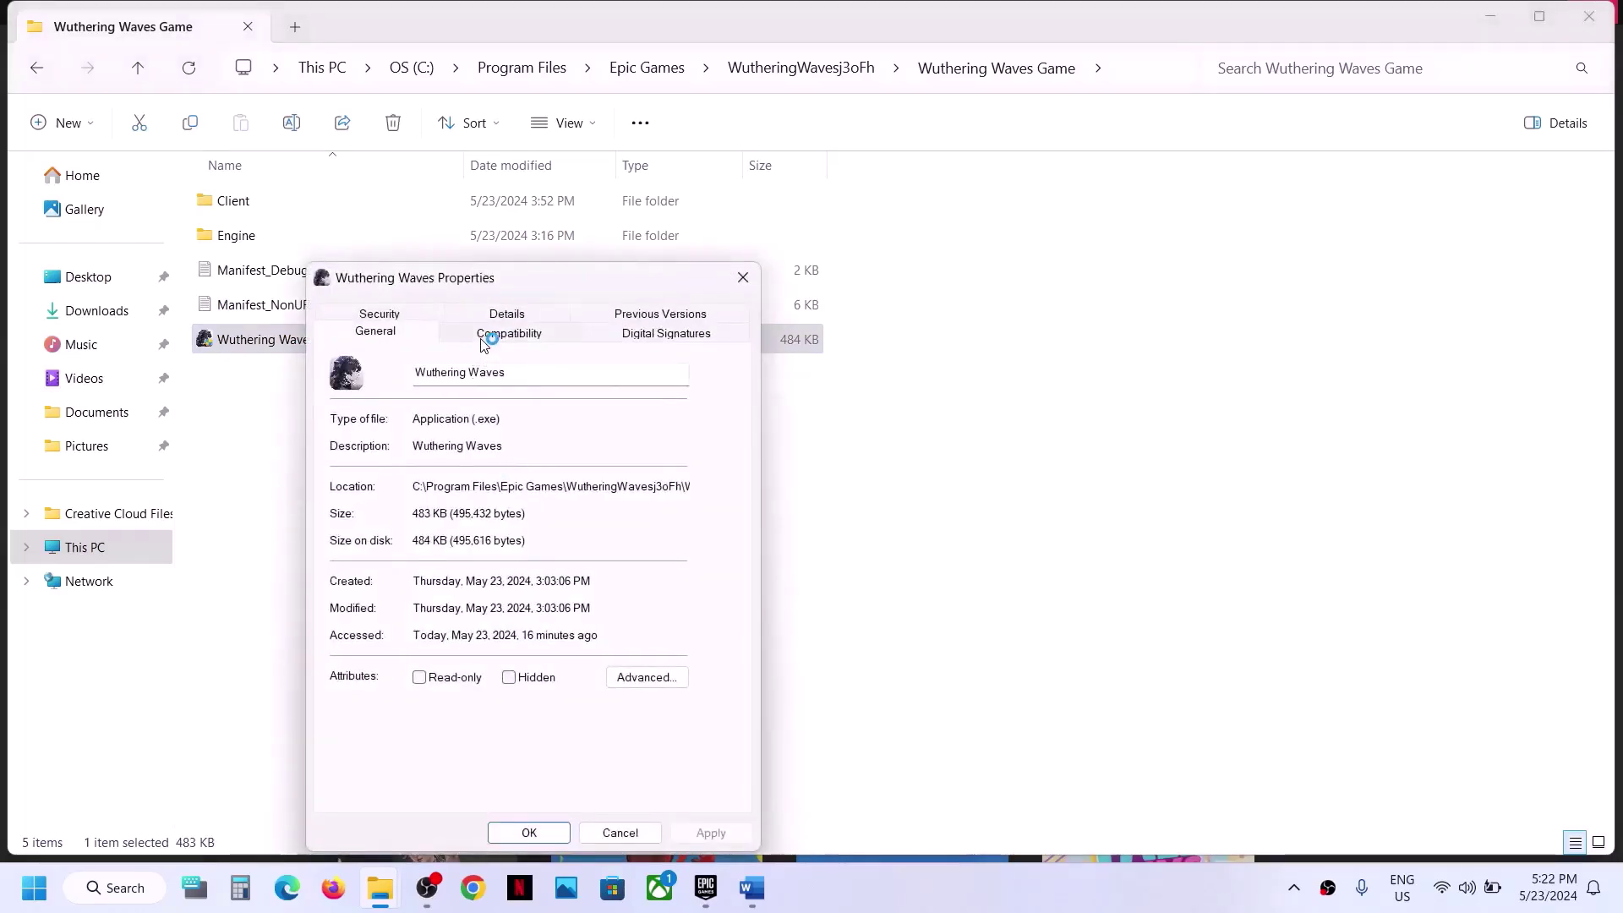
click(485, 338)
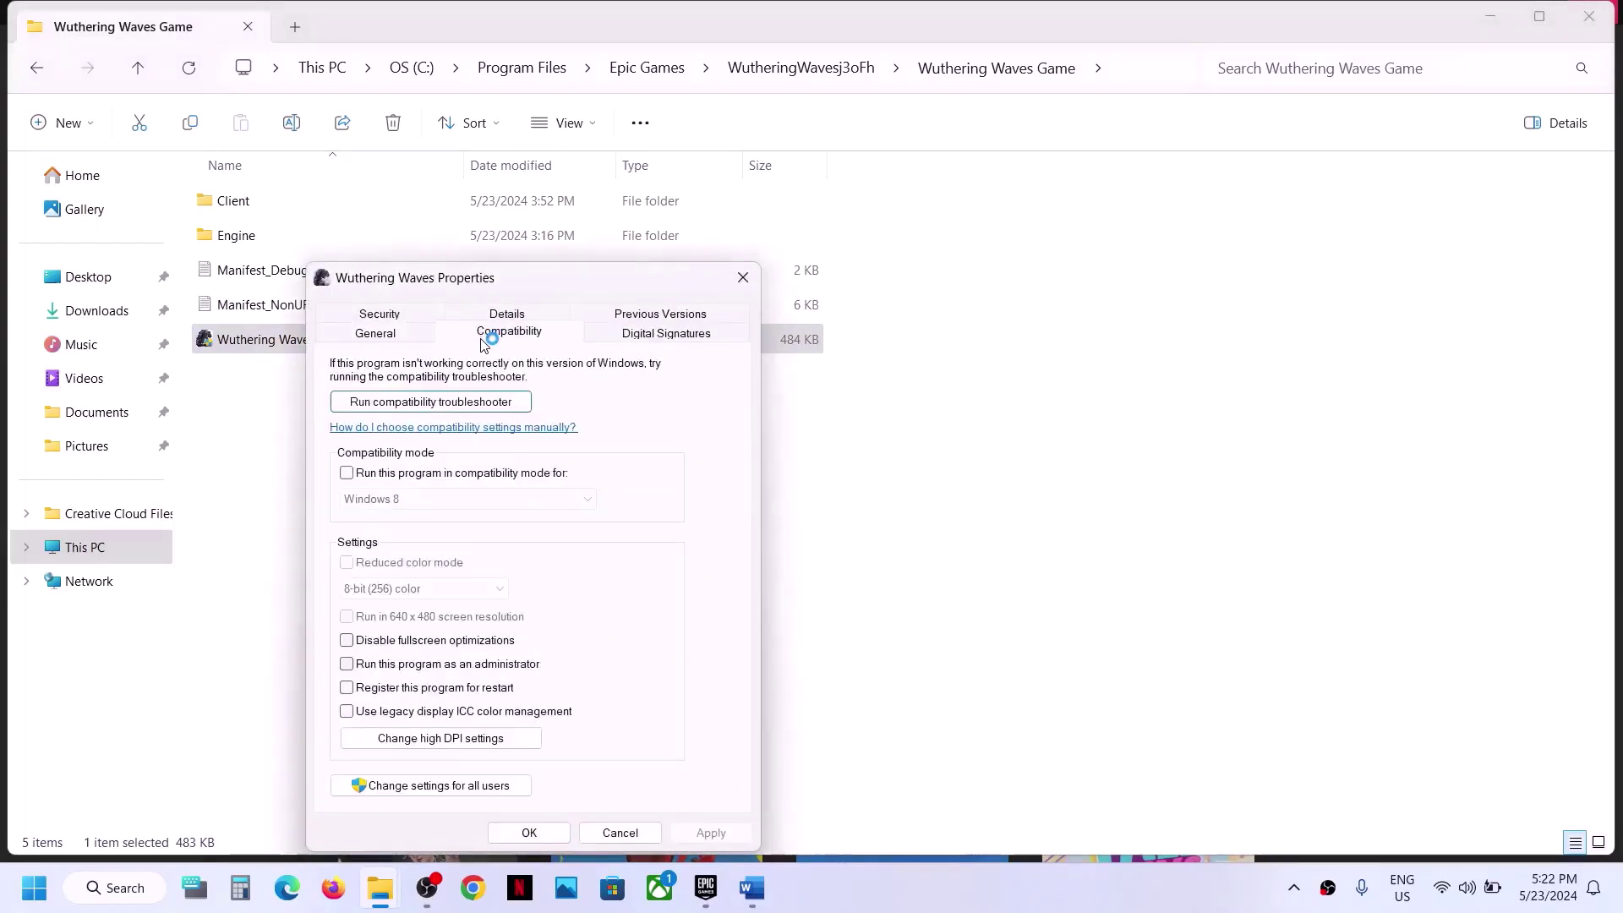
click(348, 664)
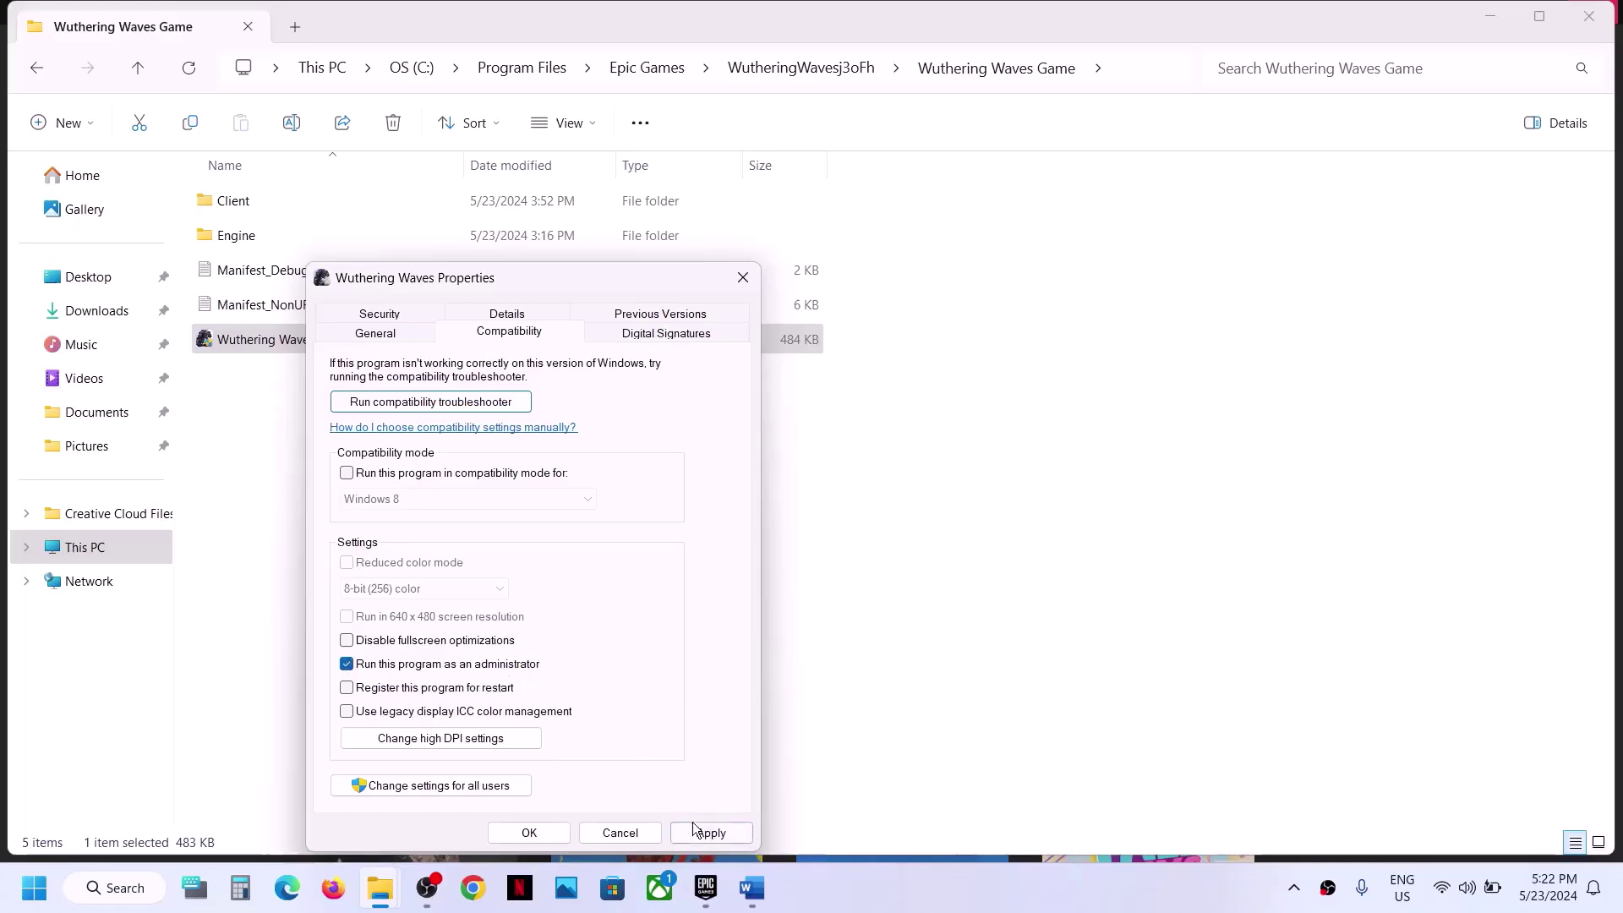
click(693, 830)
click(514, 824)
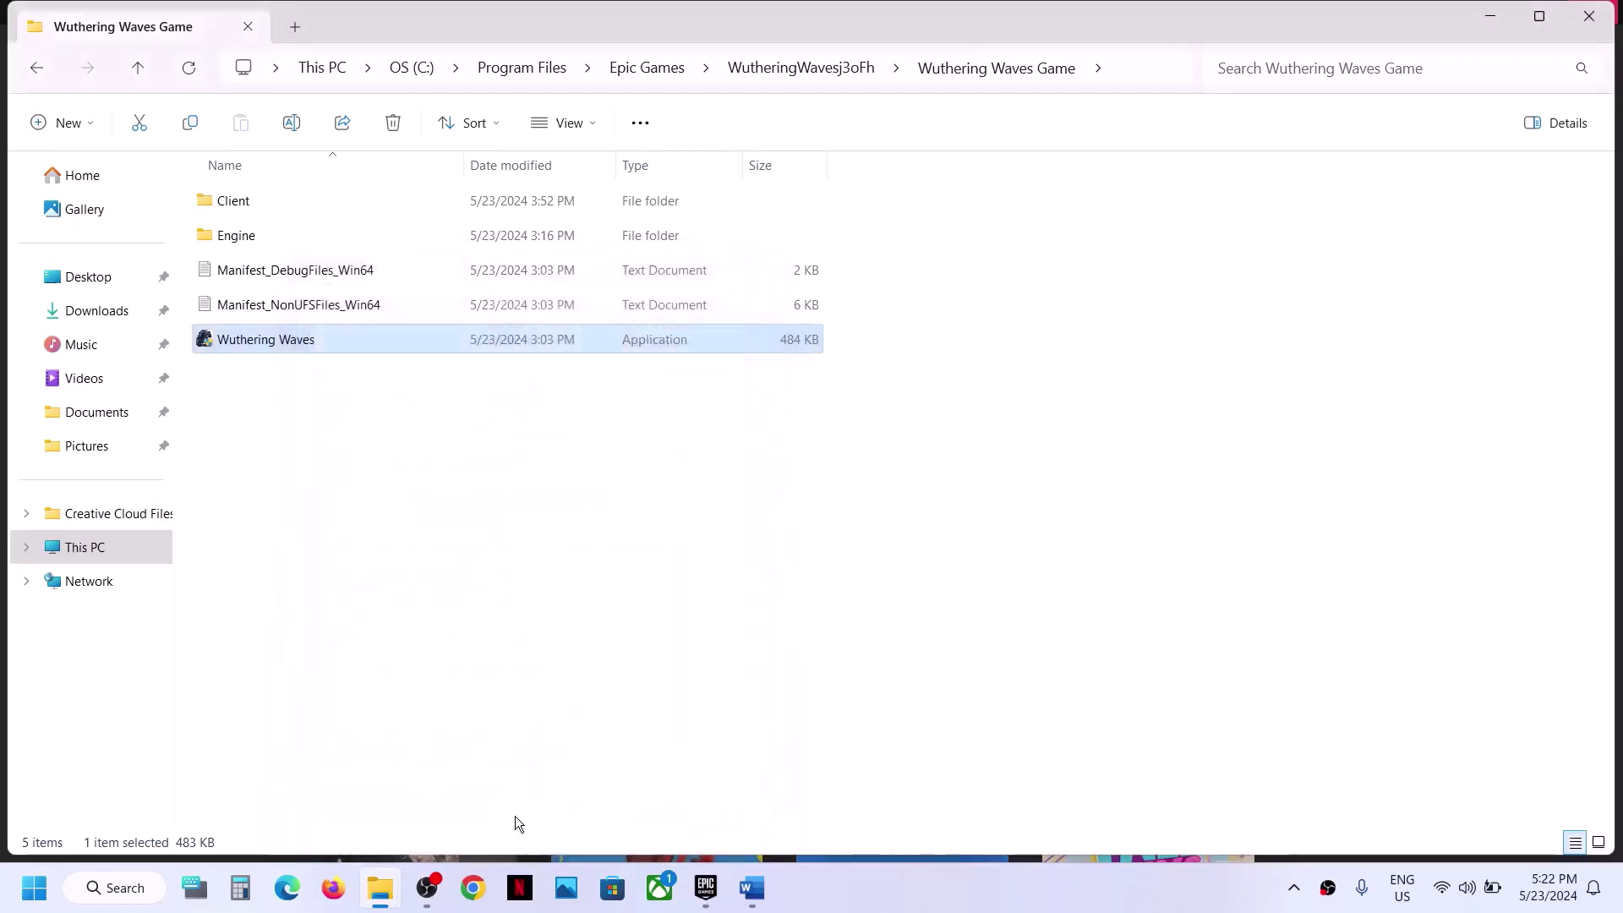
Enable compatibility mode for Windows 8 on the Wuthering Waves application and confirm its properties
right_click(329, 348)
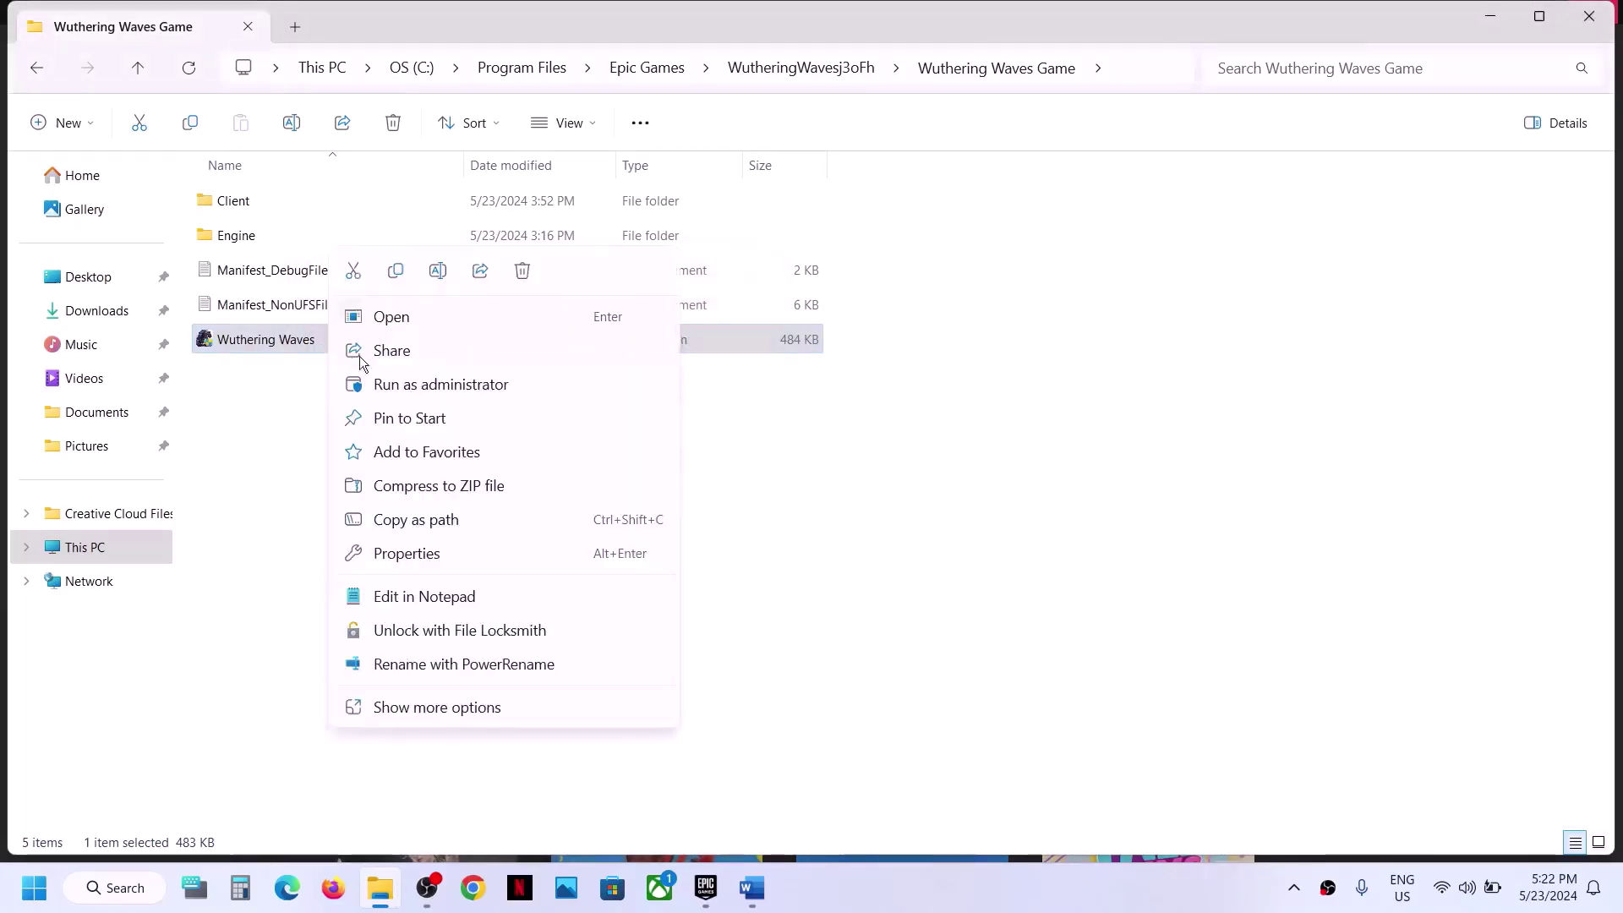
click(456, 551)
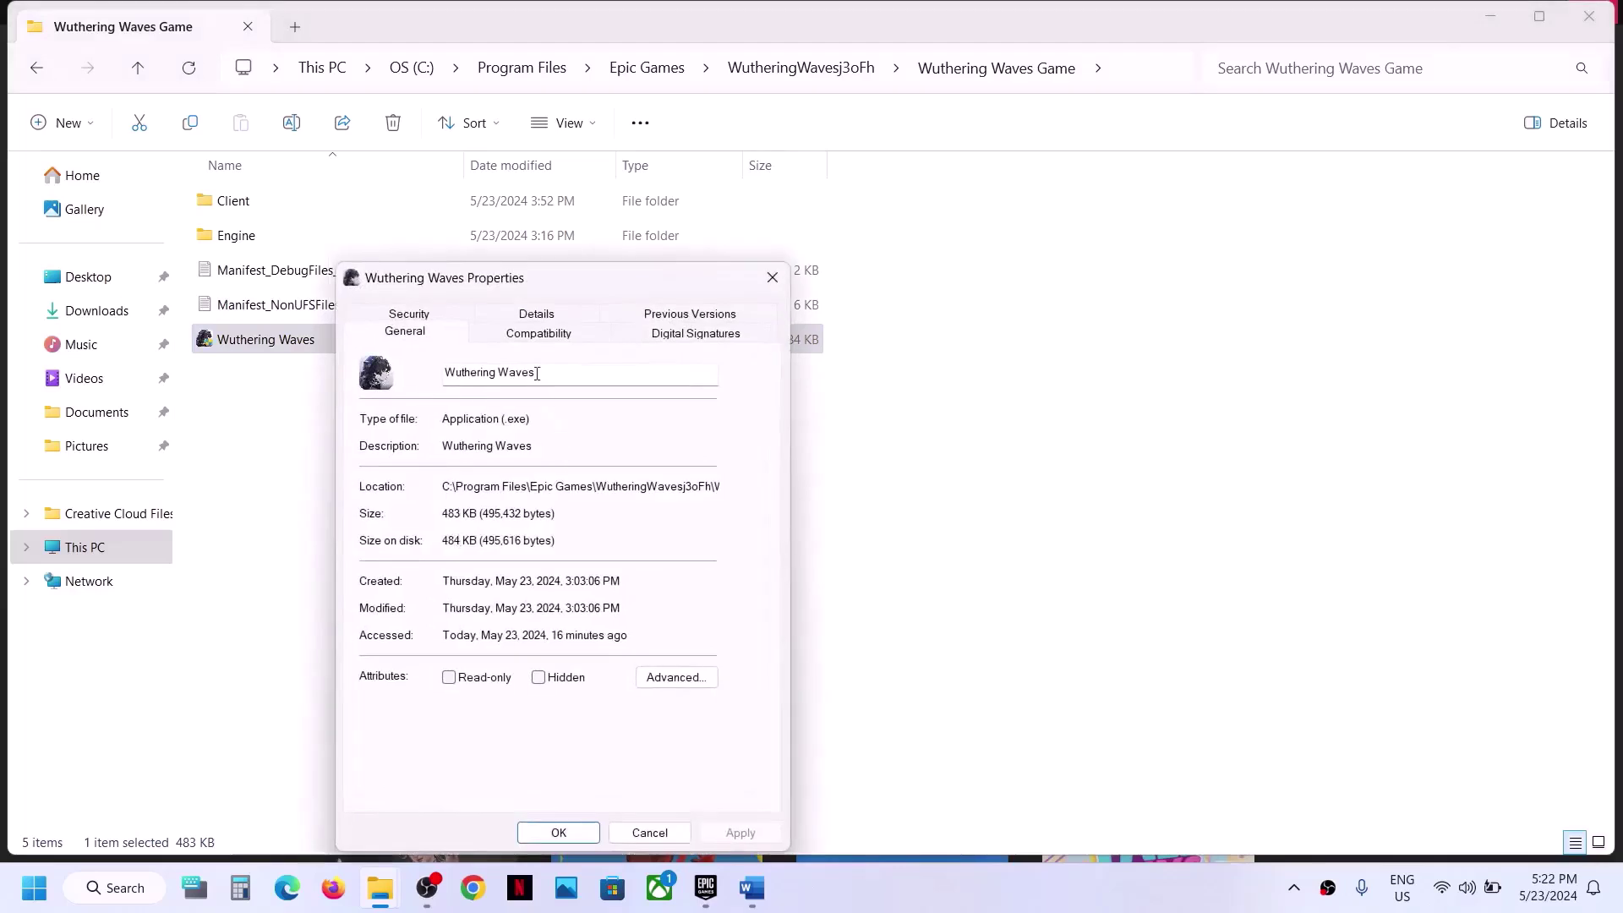
click(511, 345)
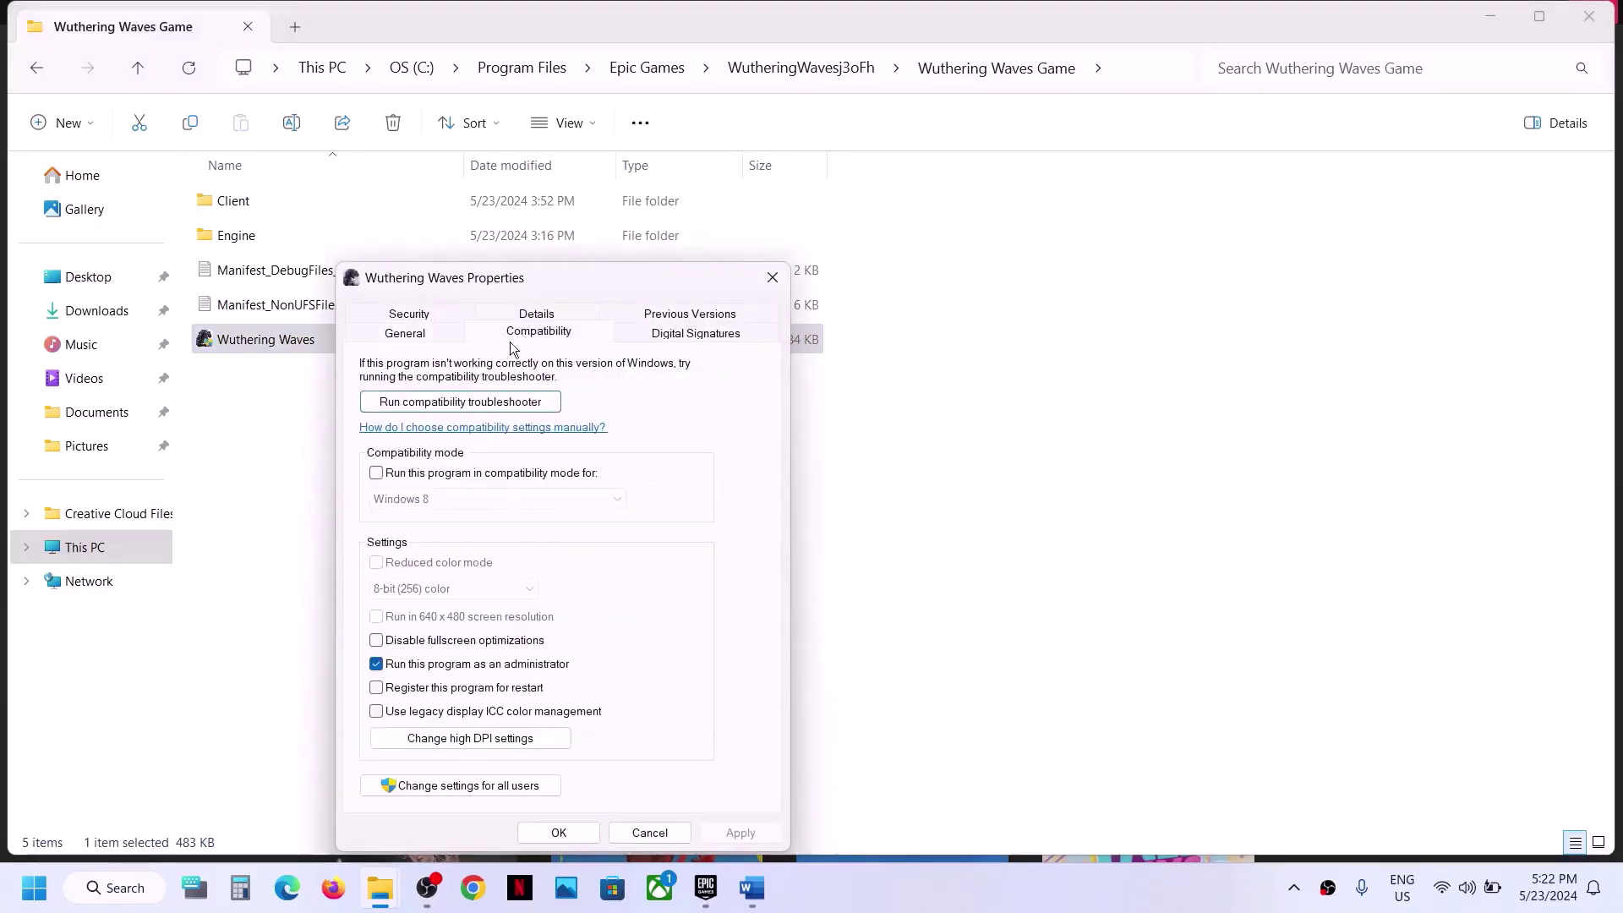
click(377, 473)
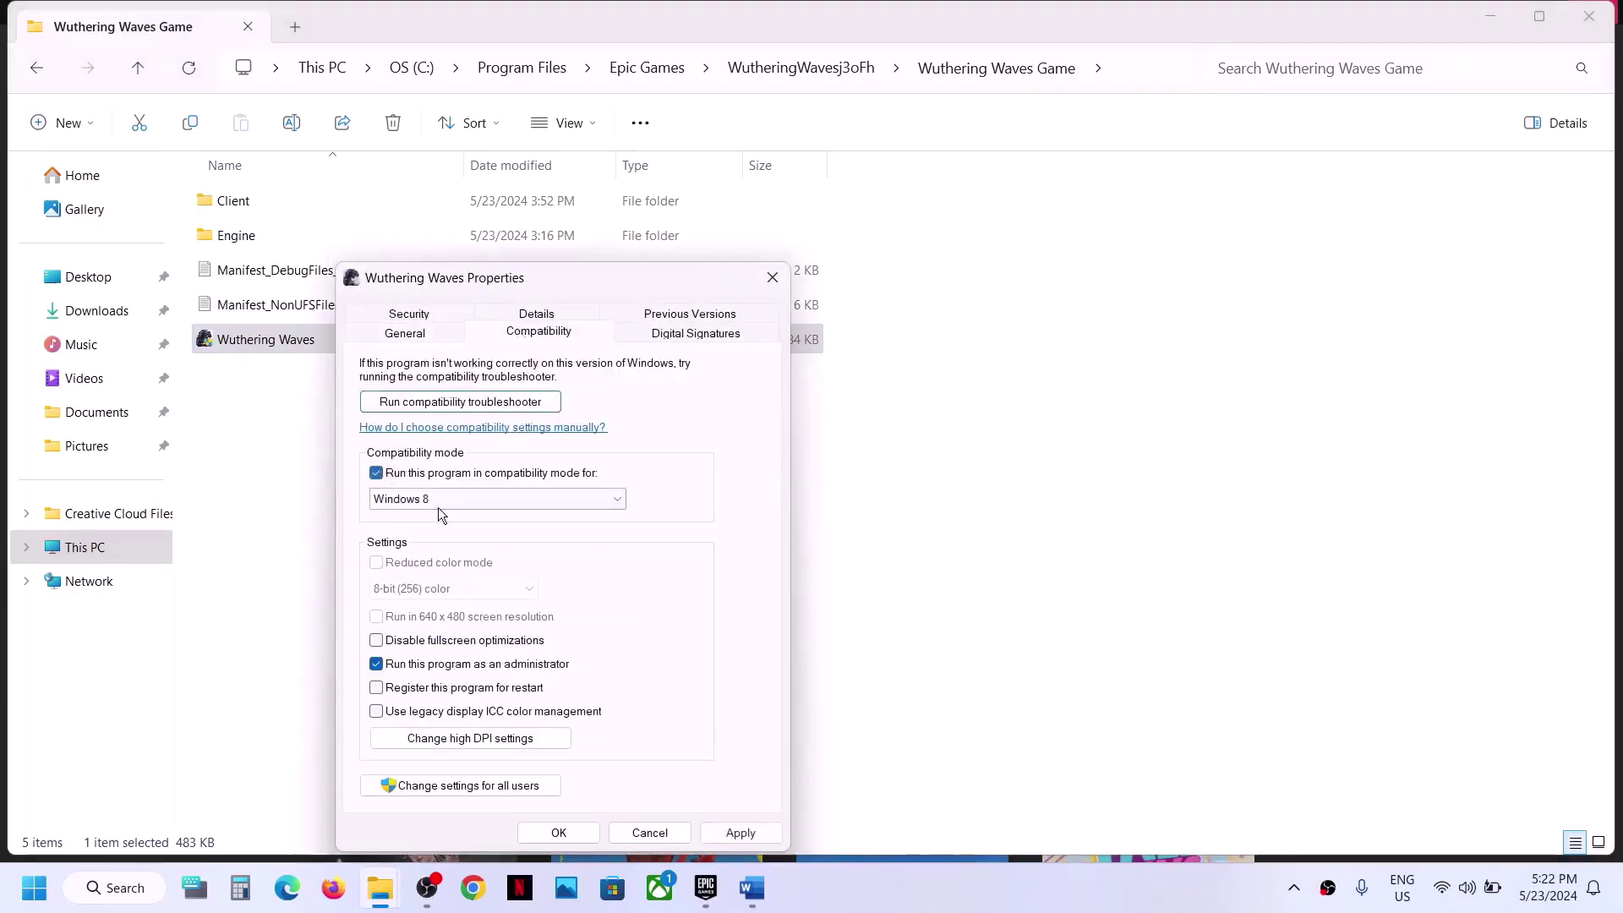
click(701, 831)
click(587, 831)
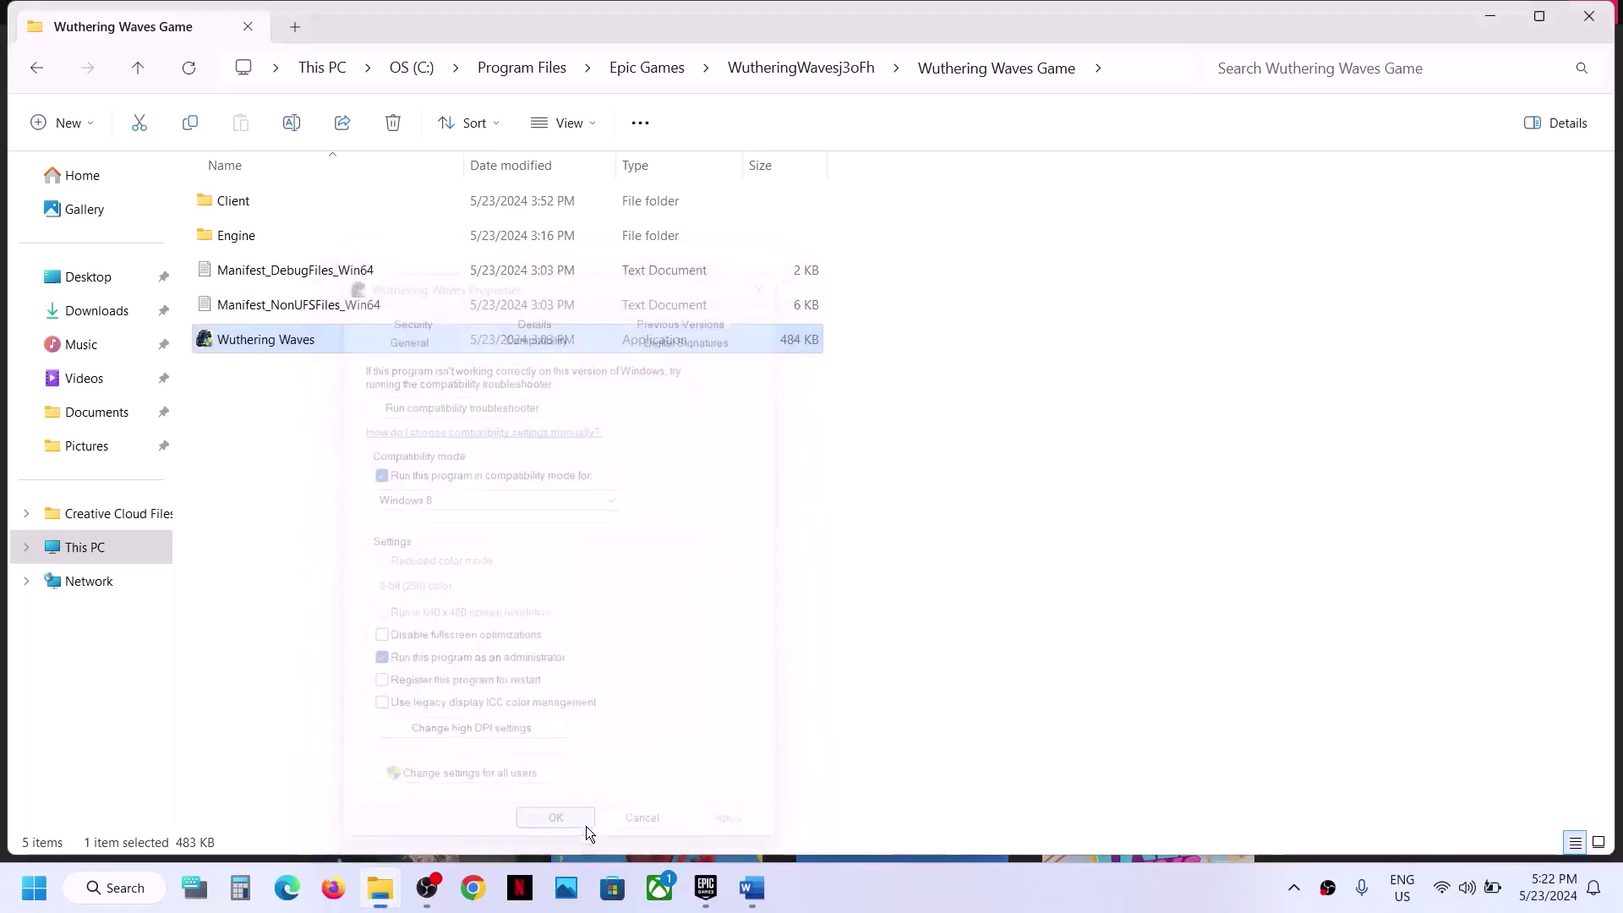
Change the compatibility mode of the Wuthering Waves application to Windows 7, apply it and confirm the properties
right_click(450, 342)
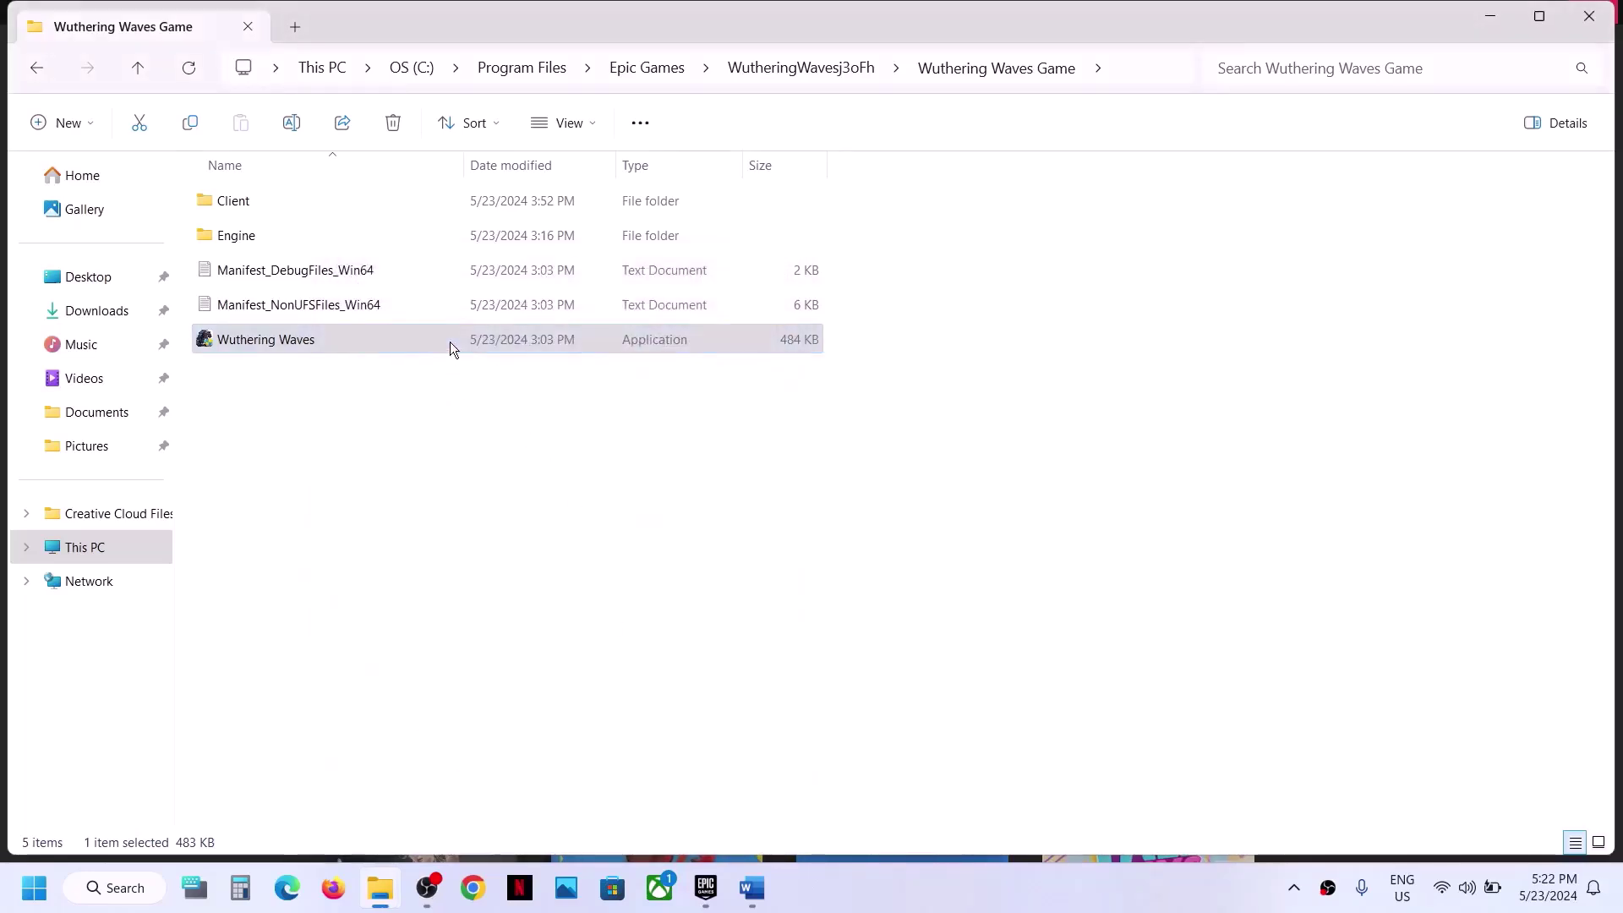
click(563, 560)
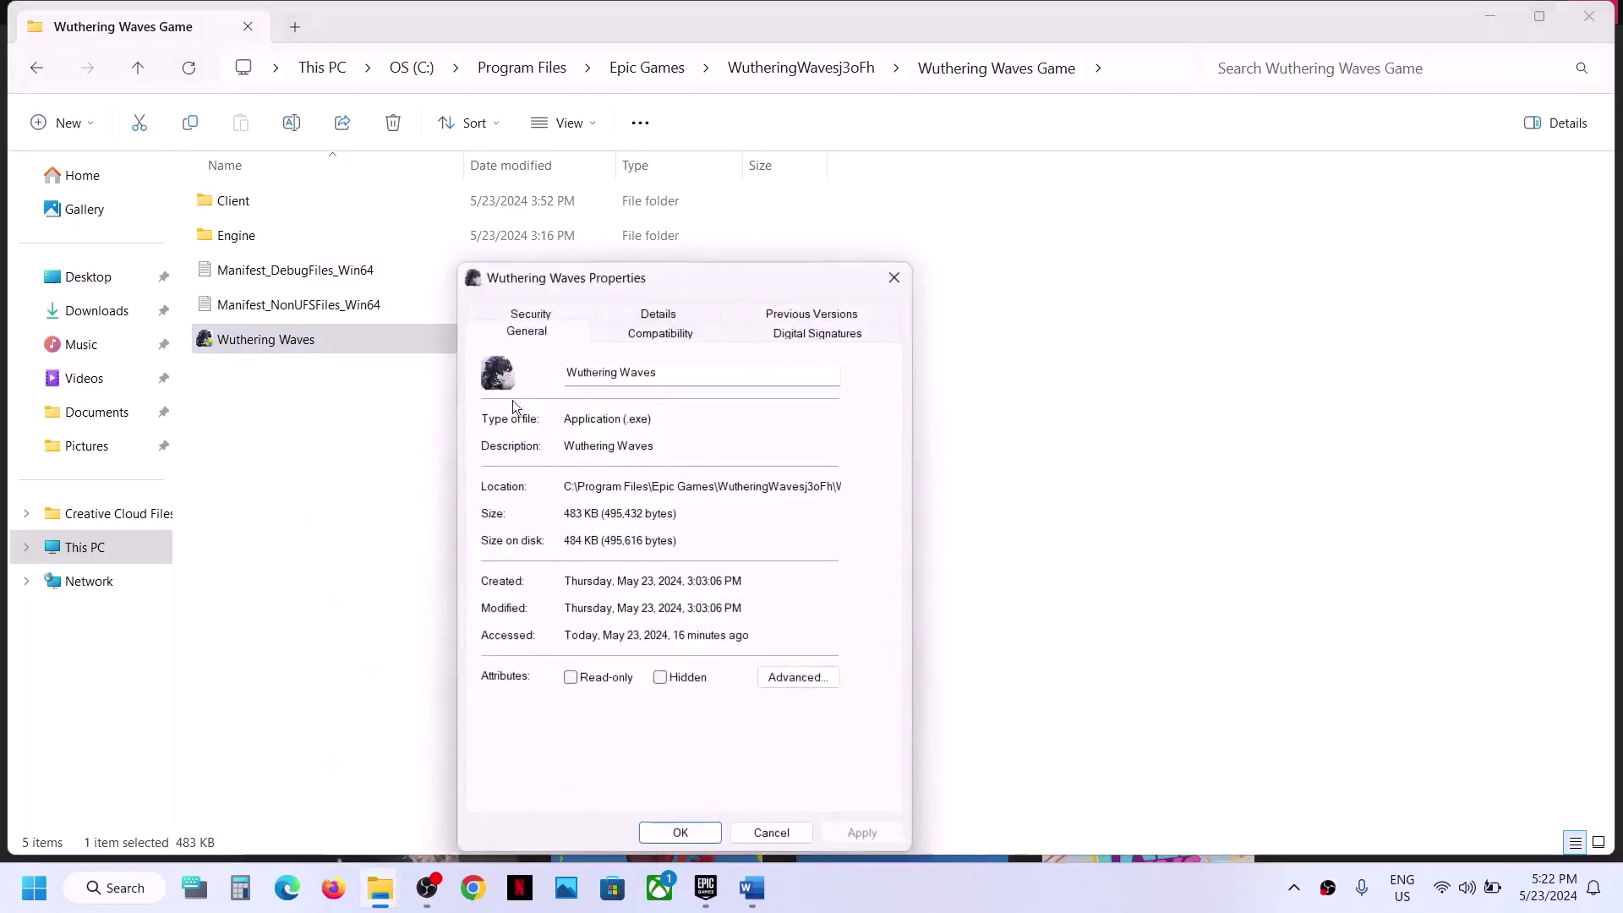
click(612, 338)
click(558, 498)
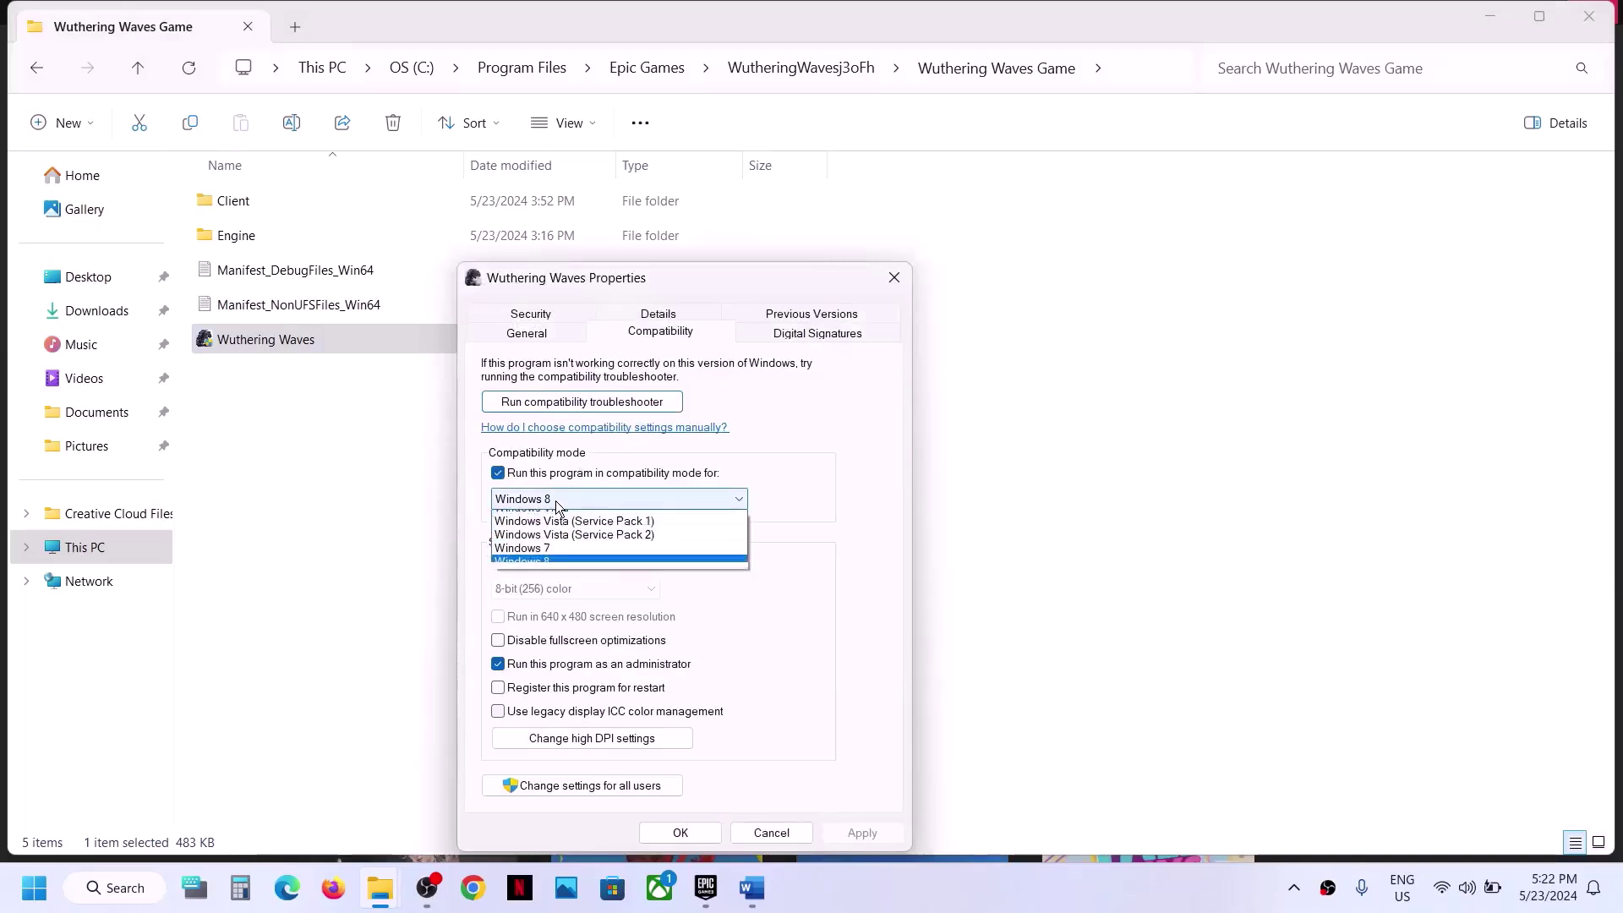
click(556, 556)
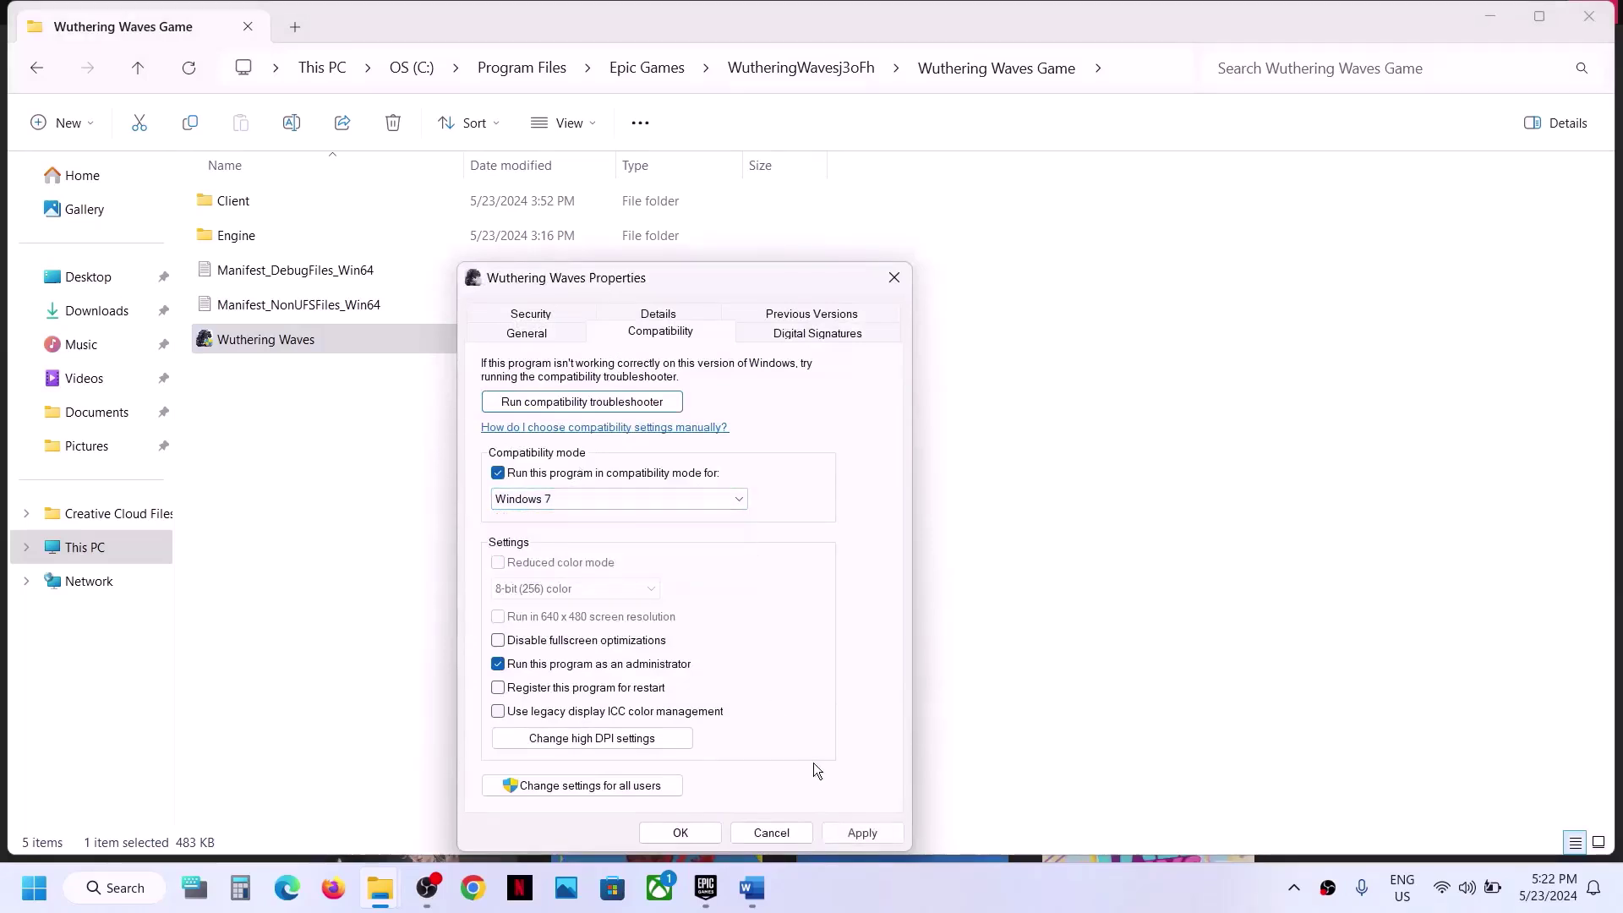
click(858, 830)
click(680, 833)
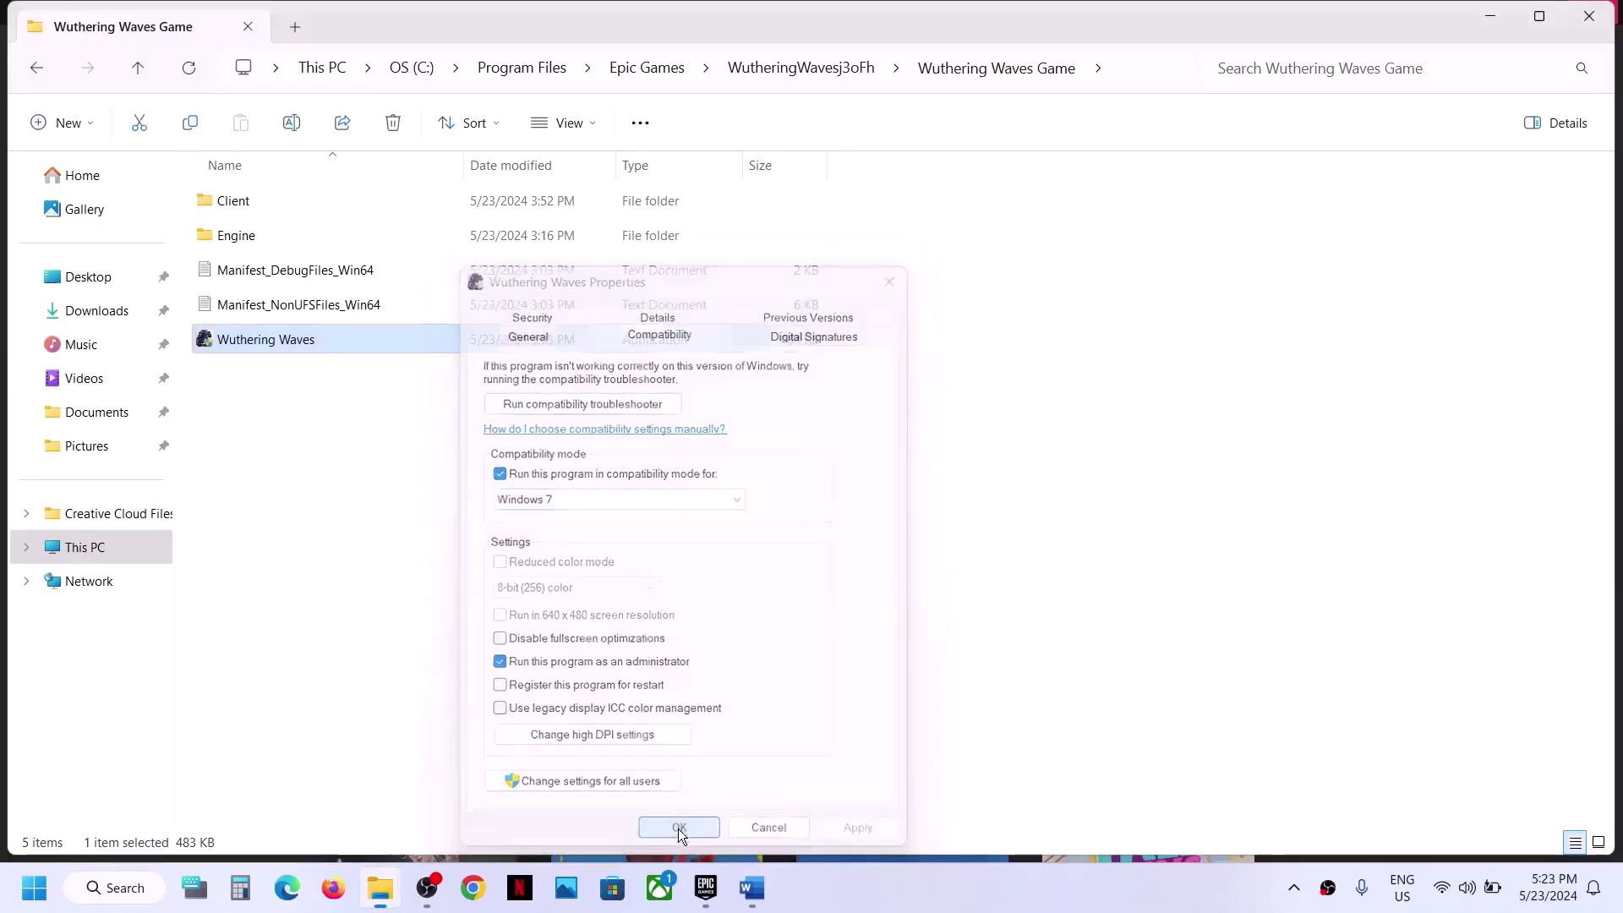
Disable fullscreen optimizations in the Wuthering Waves application's compatibility properties, apply the change and confirm
right_click(421, 338)
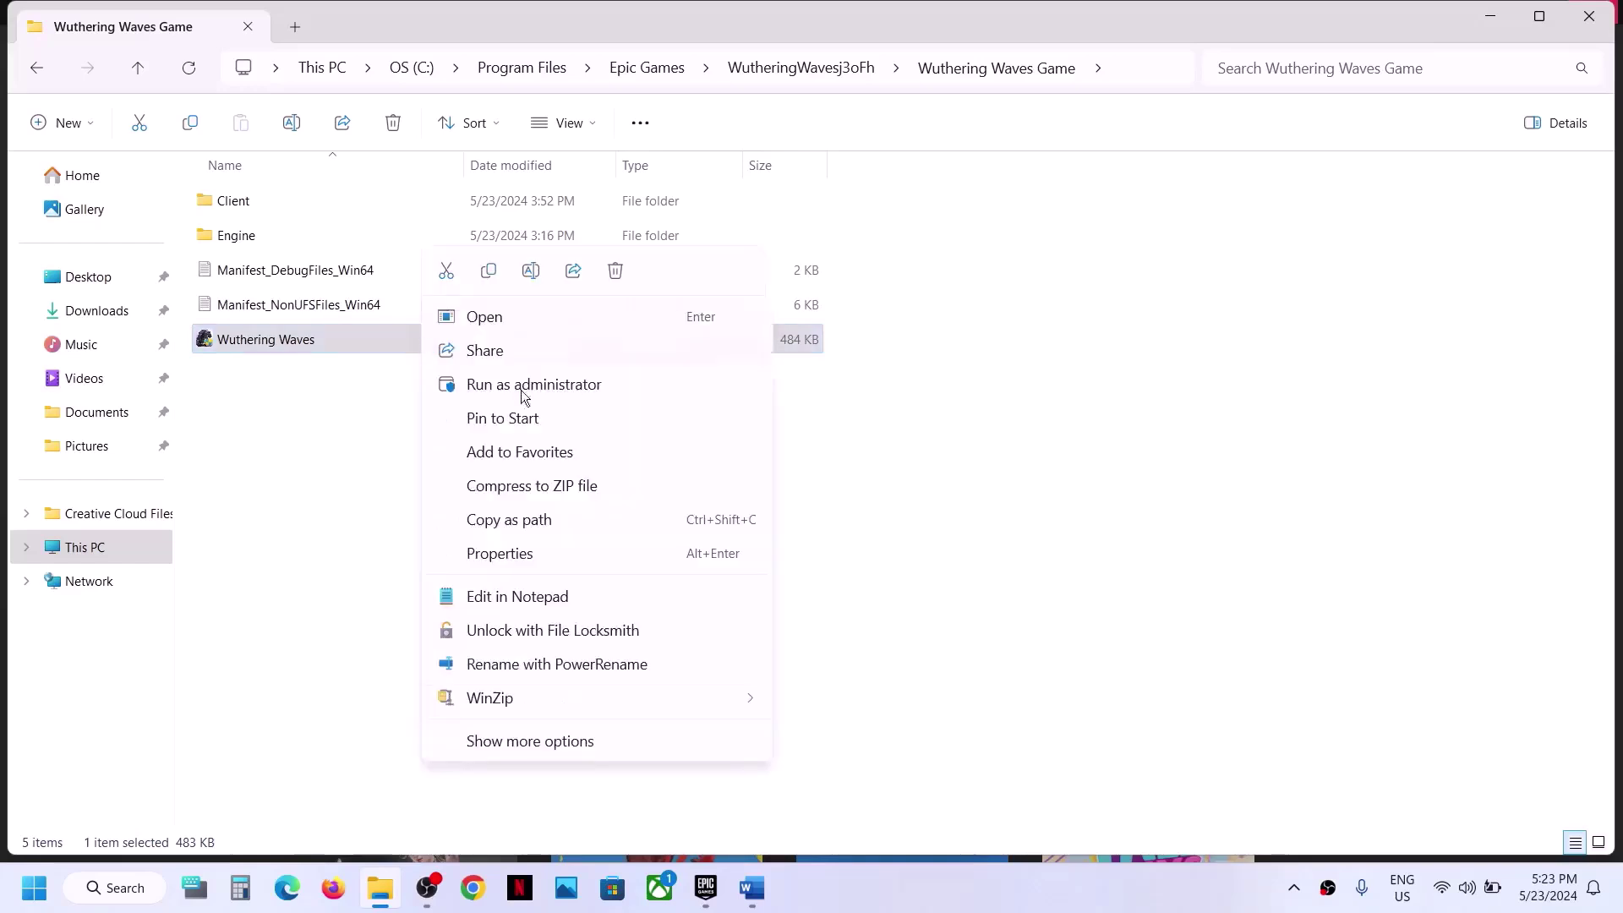
click(568, 553)
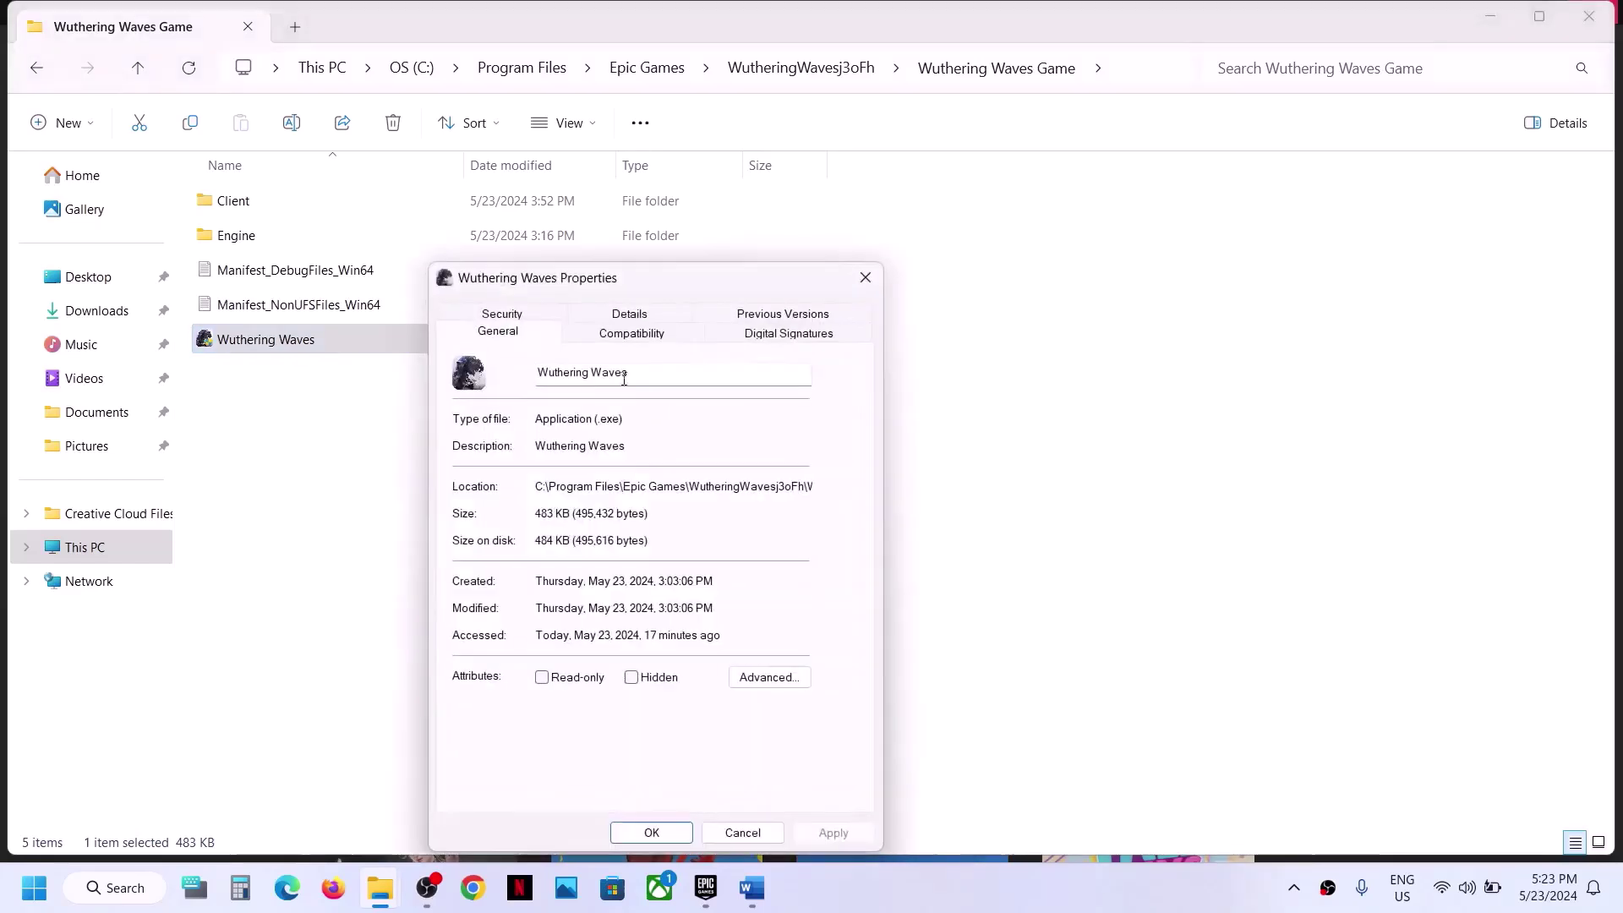
click(592, 333)
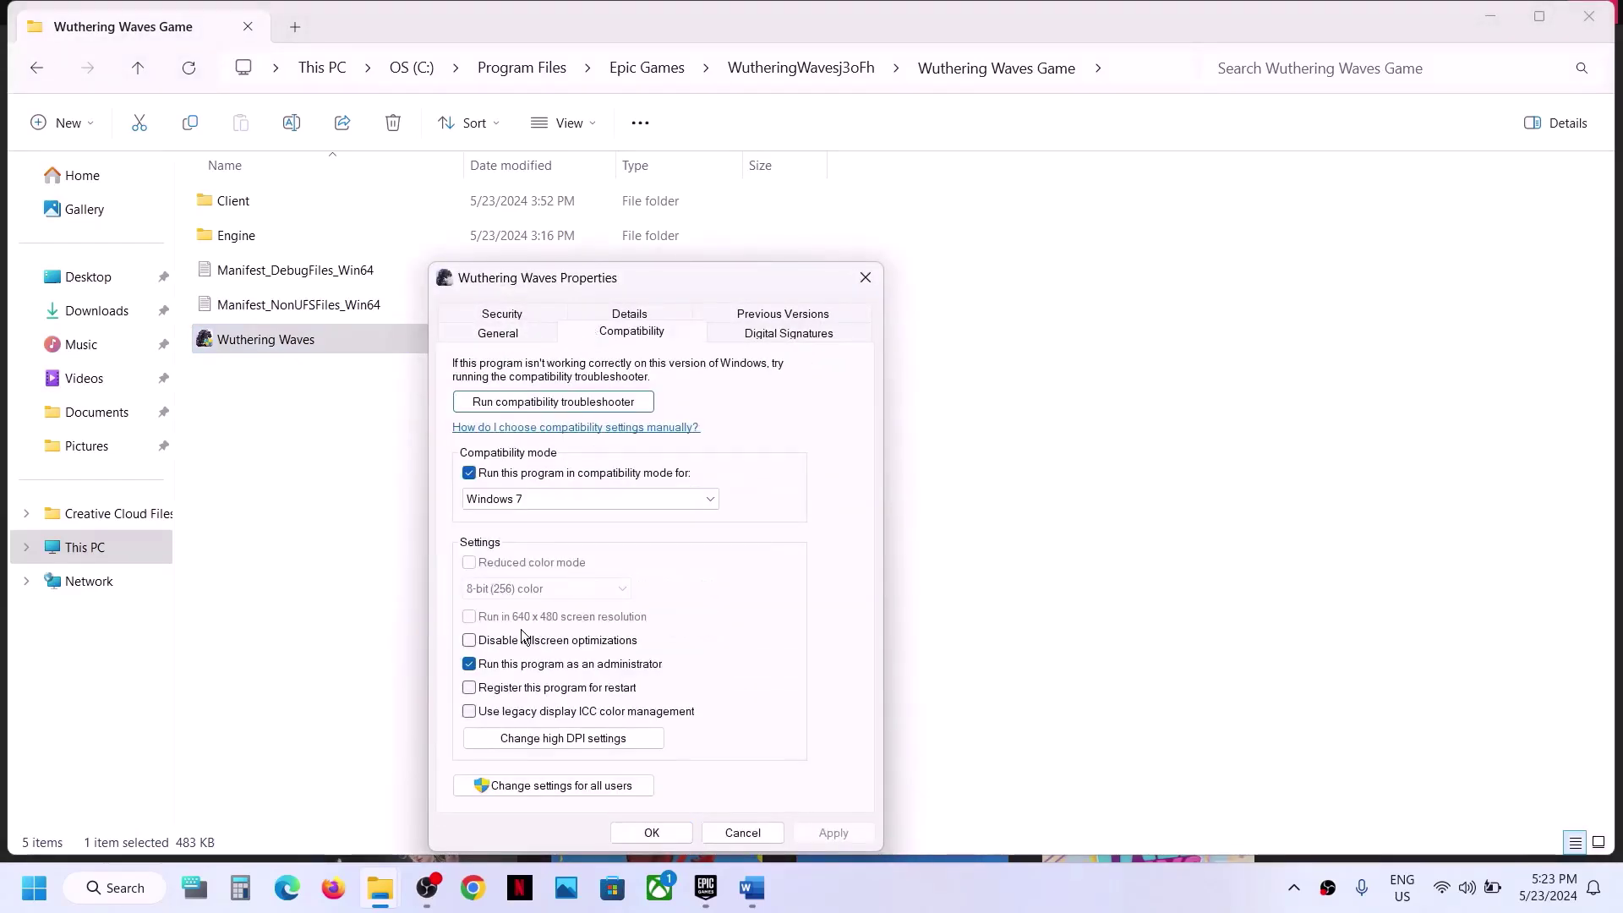
click(469, 644)
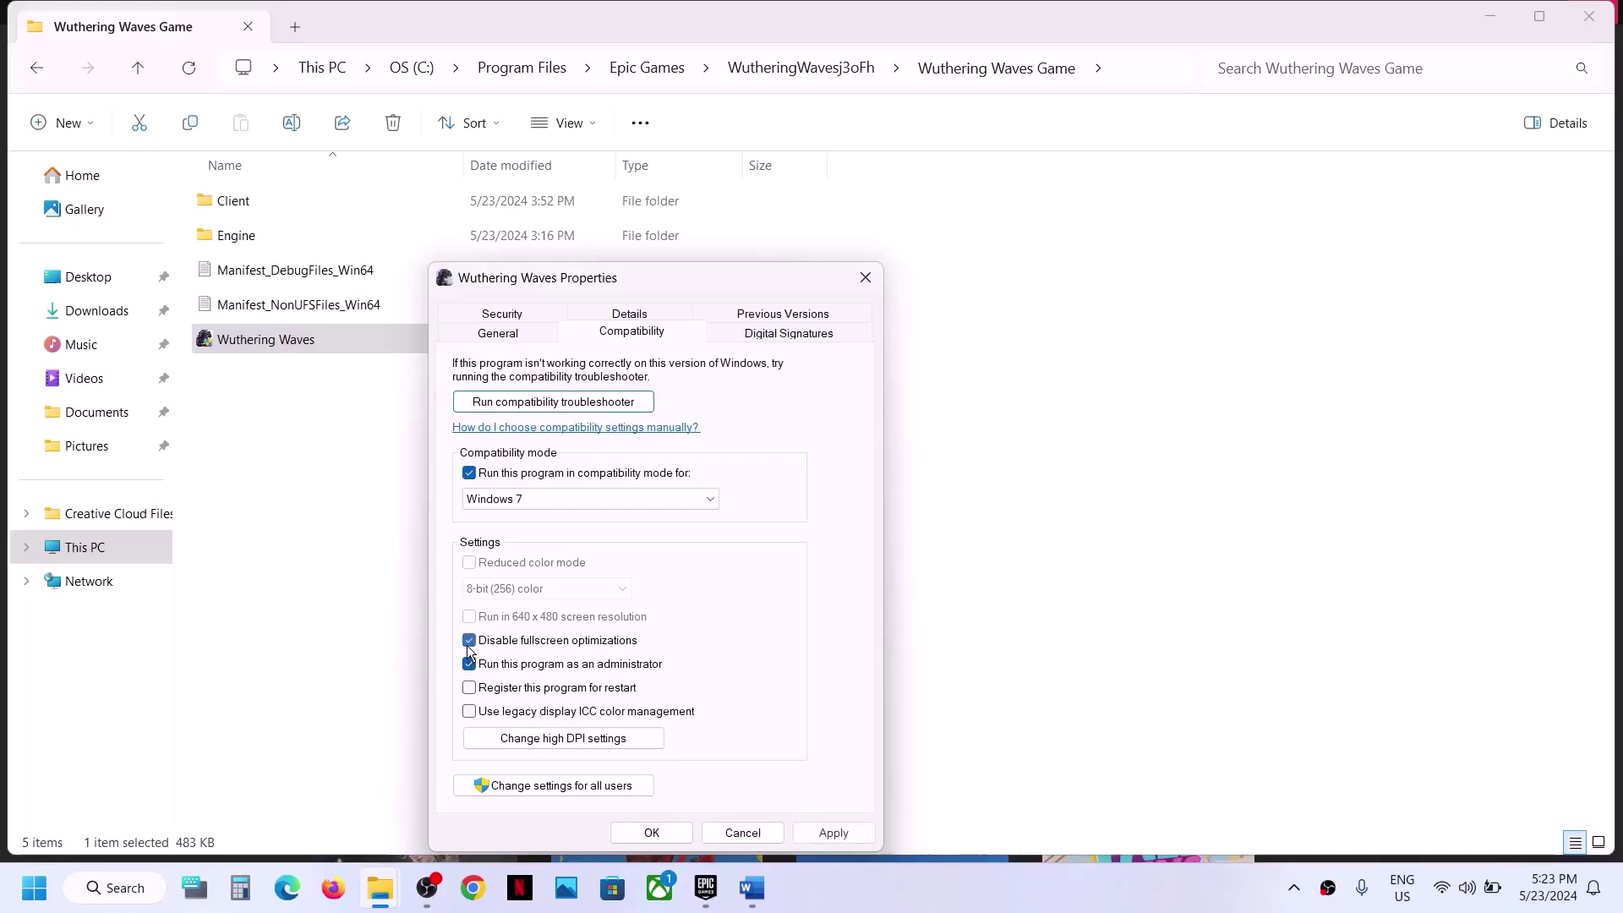
click(830, 830)
click(651, 831)
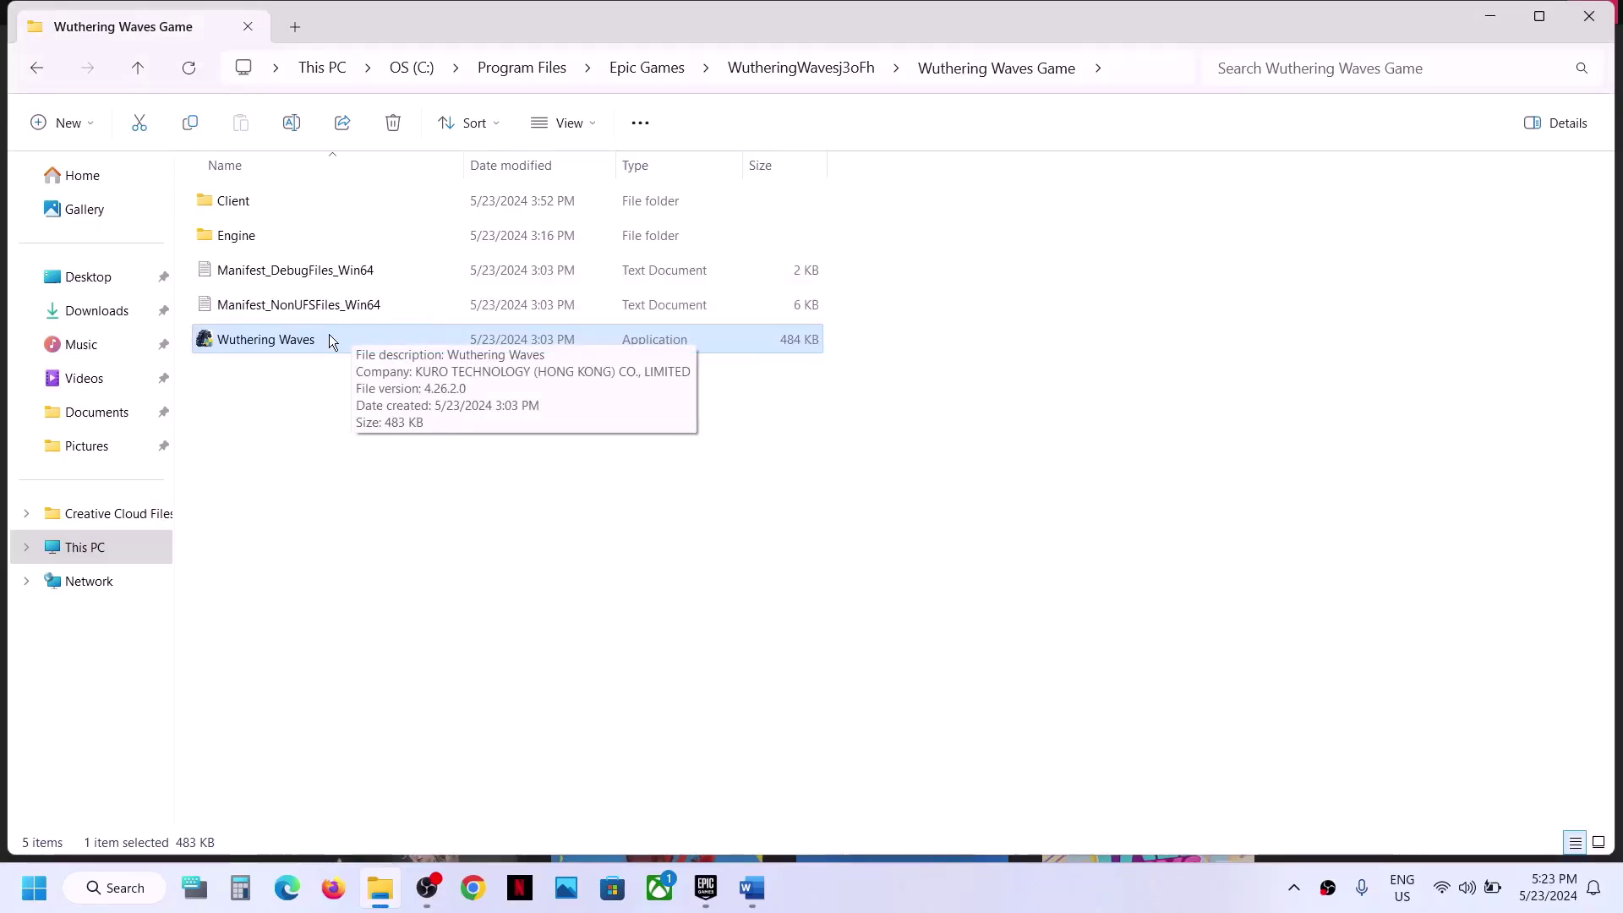
Turn off compatibility mode, disabled fullscreen optimizations and running as administrator for the Wuthering Waves application, apply and confirm
right_click(330, 336)
click(461, 549)
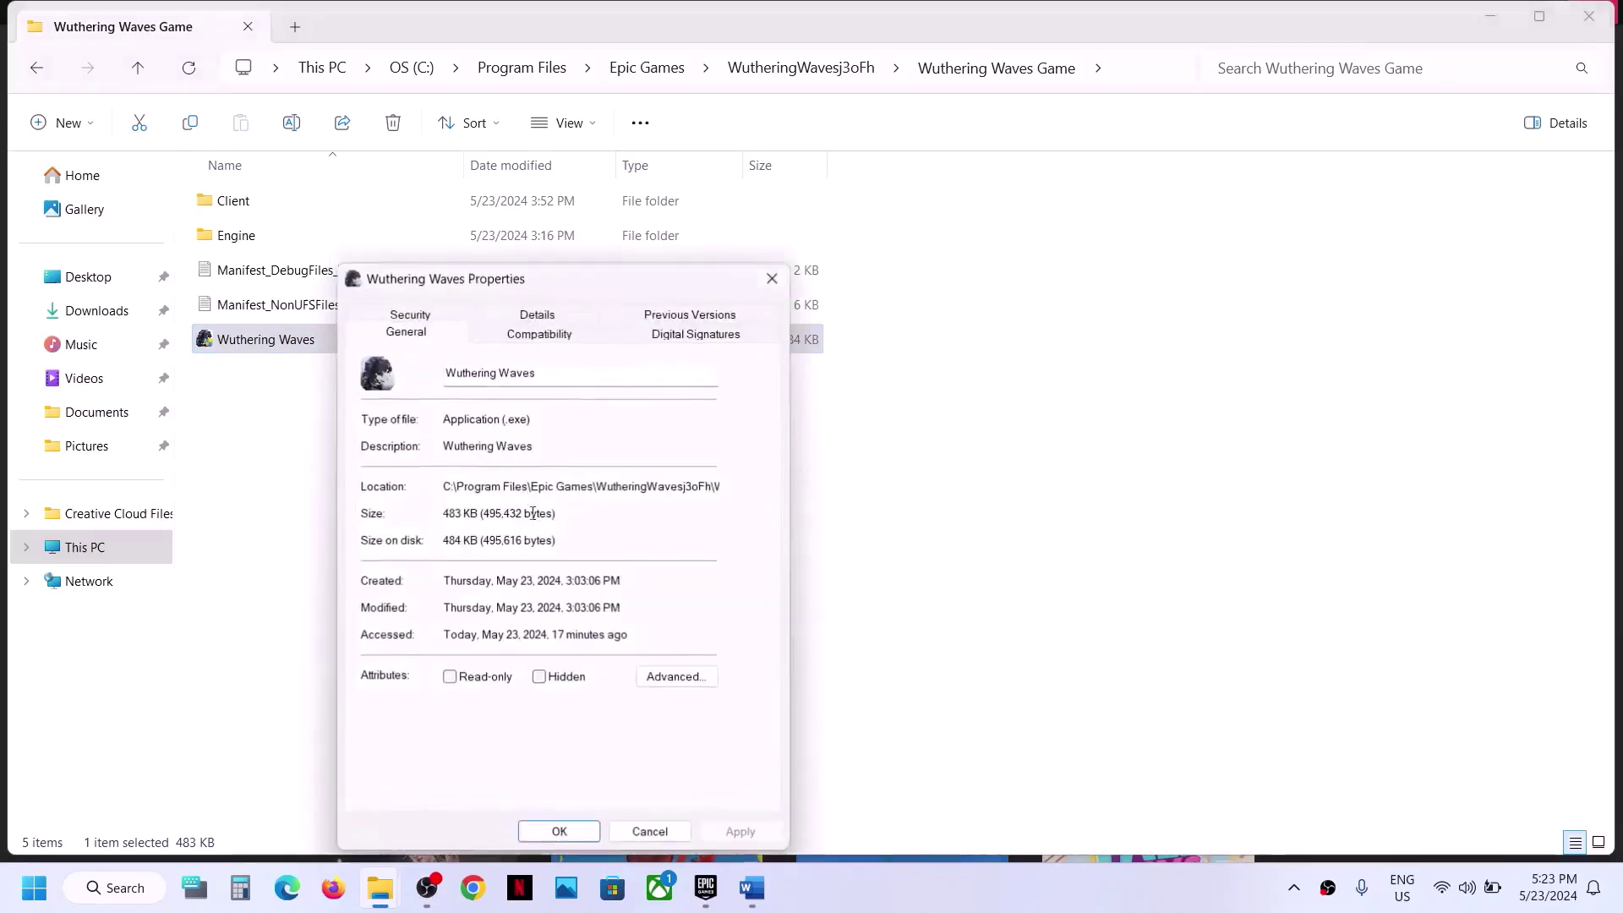
click(595, 338)
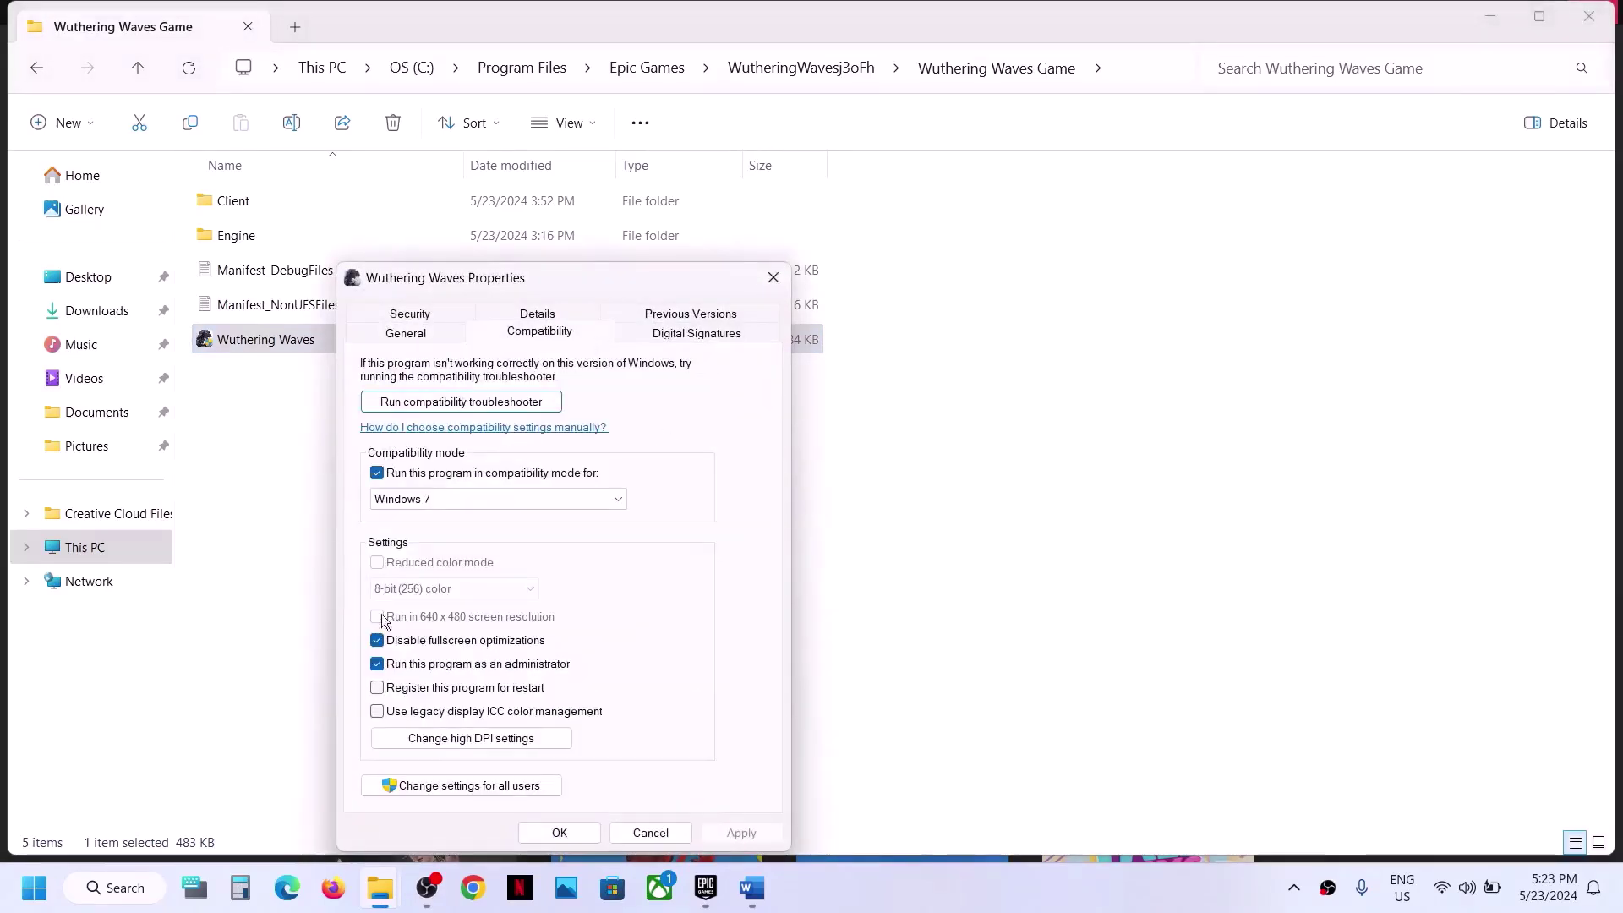
click(378, 473)
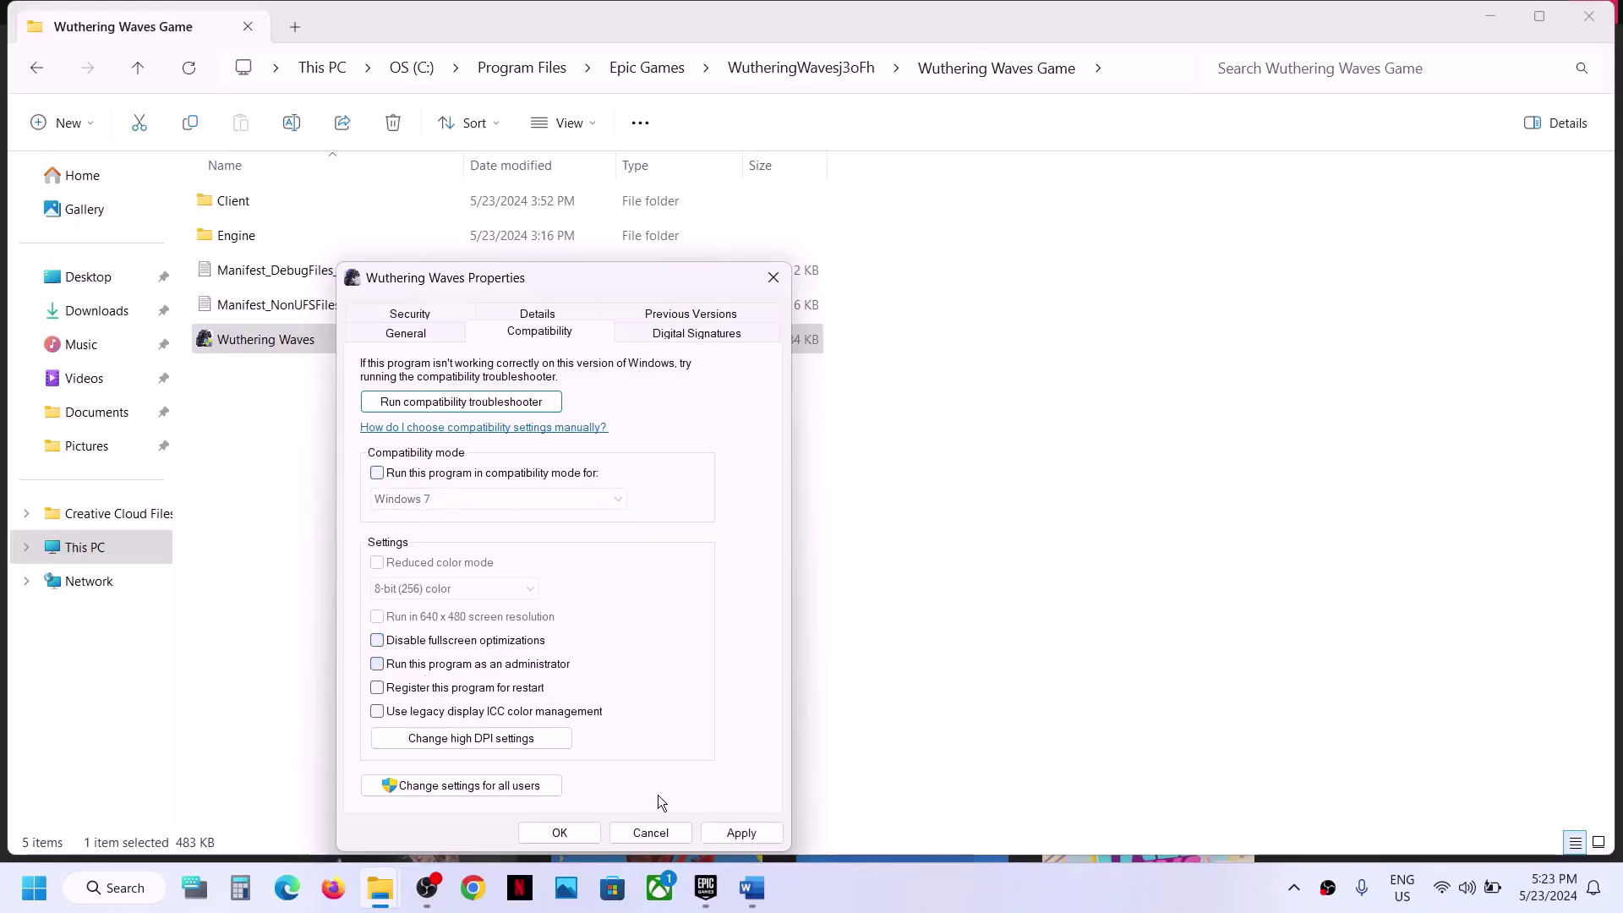
click(737, 833)
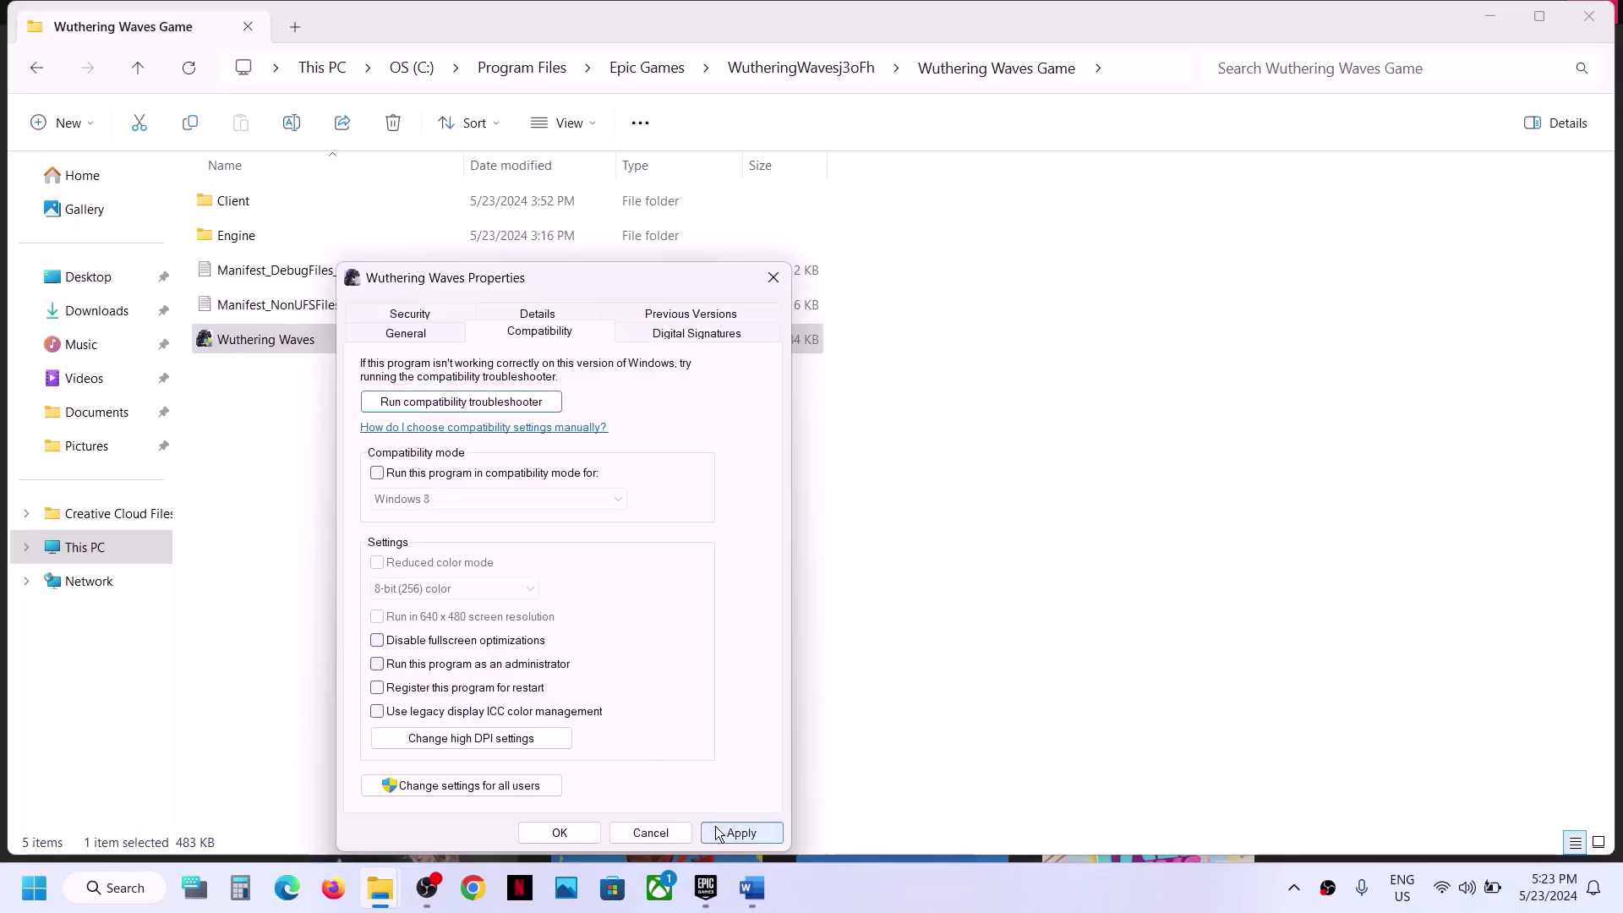
click(585, 835)
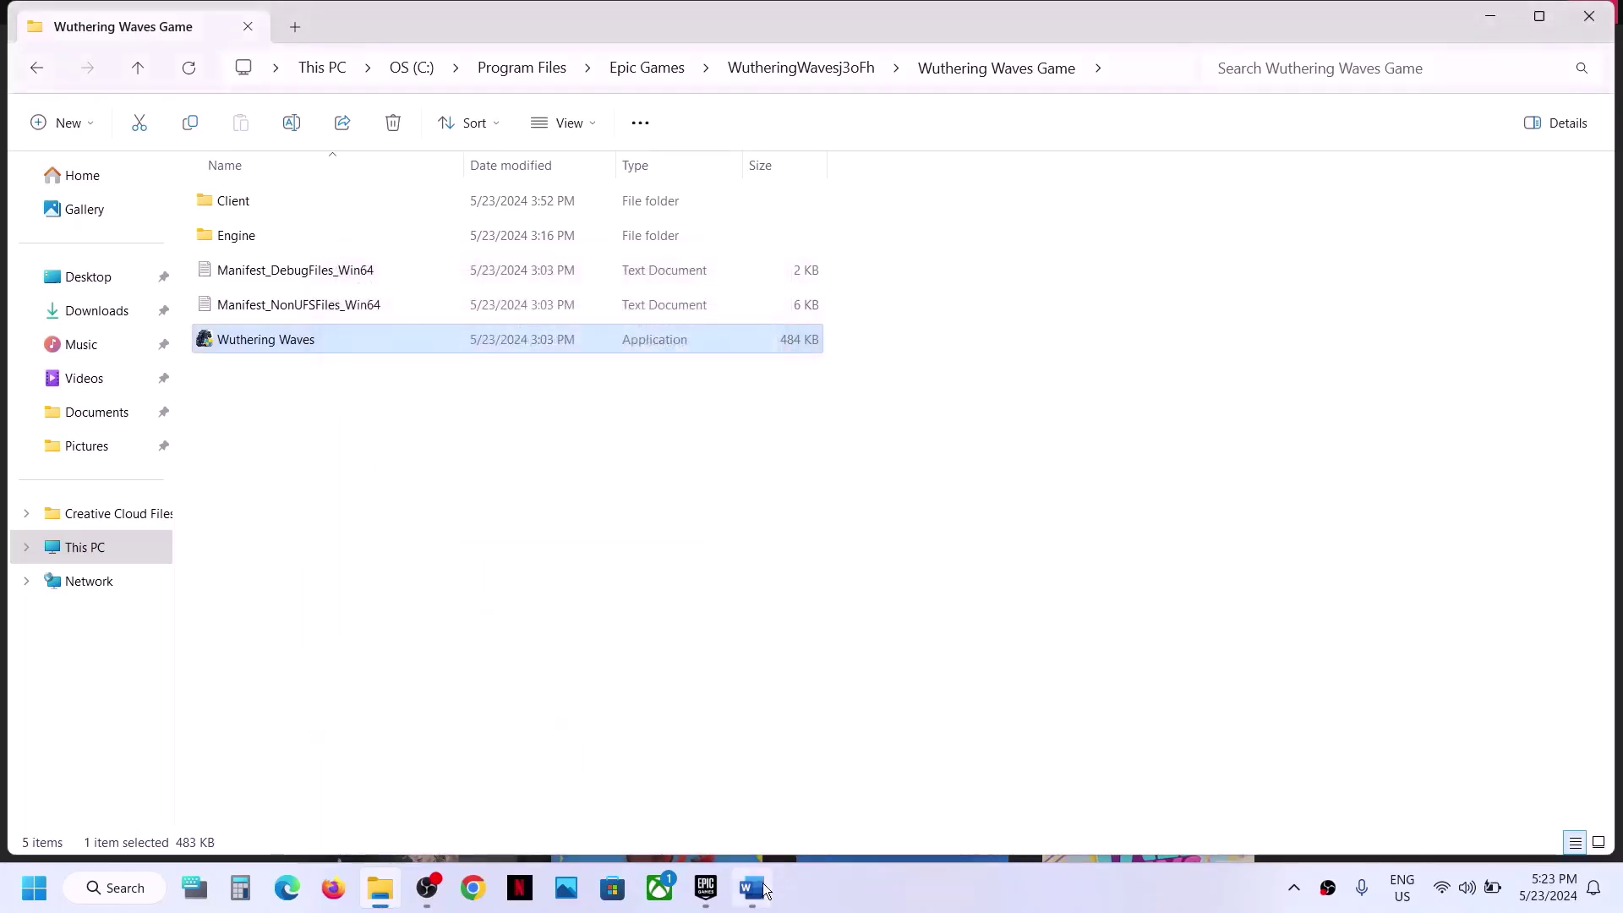
Switch to the Crash document in Word and read Step 3 about allowing the game exe through Windows Security or a third-party antivirus
click(751, 887)
scroll(570, 584, down, 3)
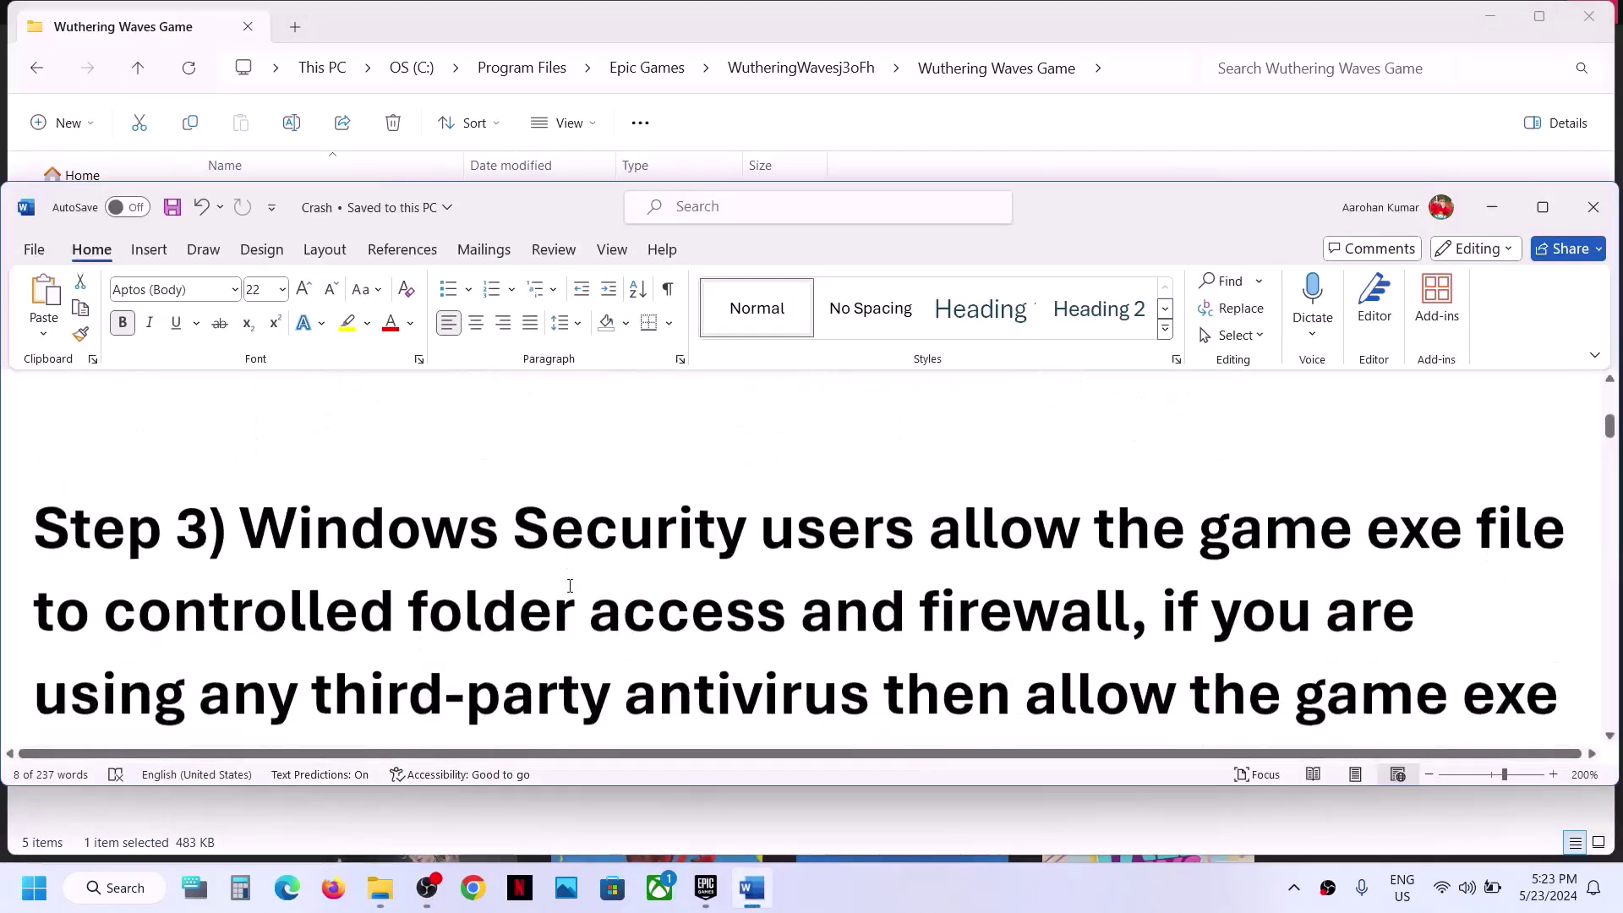
drag(254, 517, 713, 544)
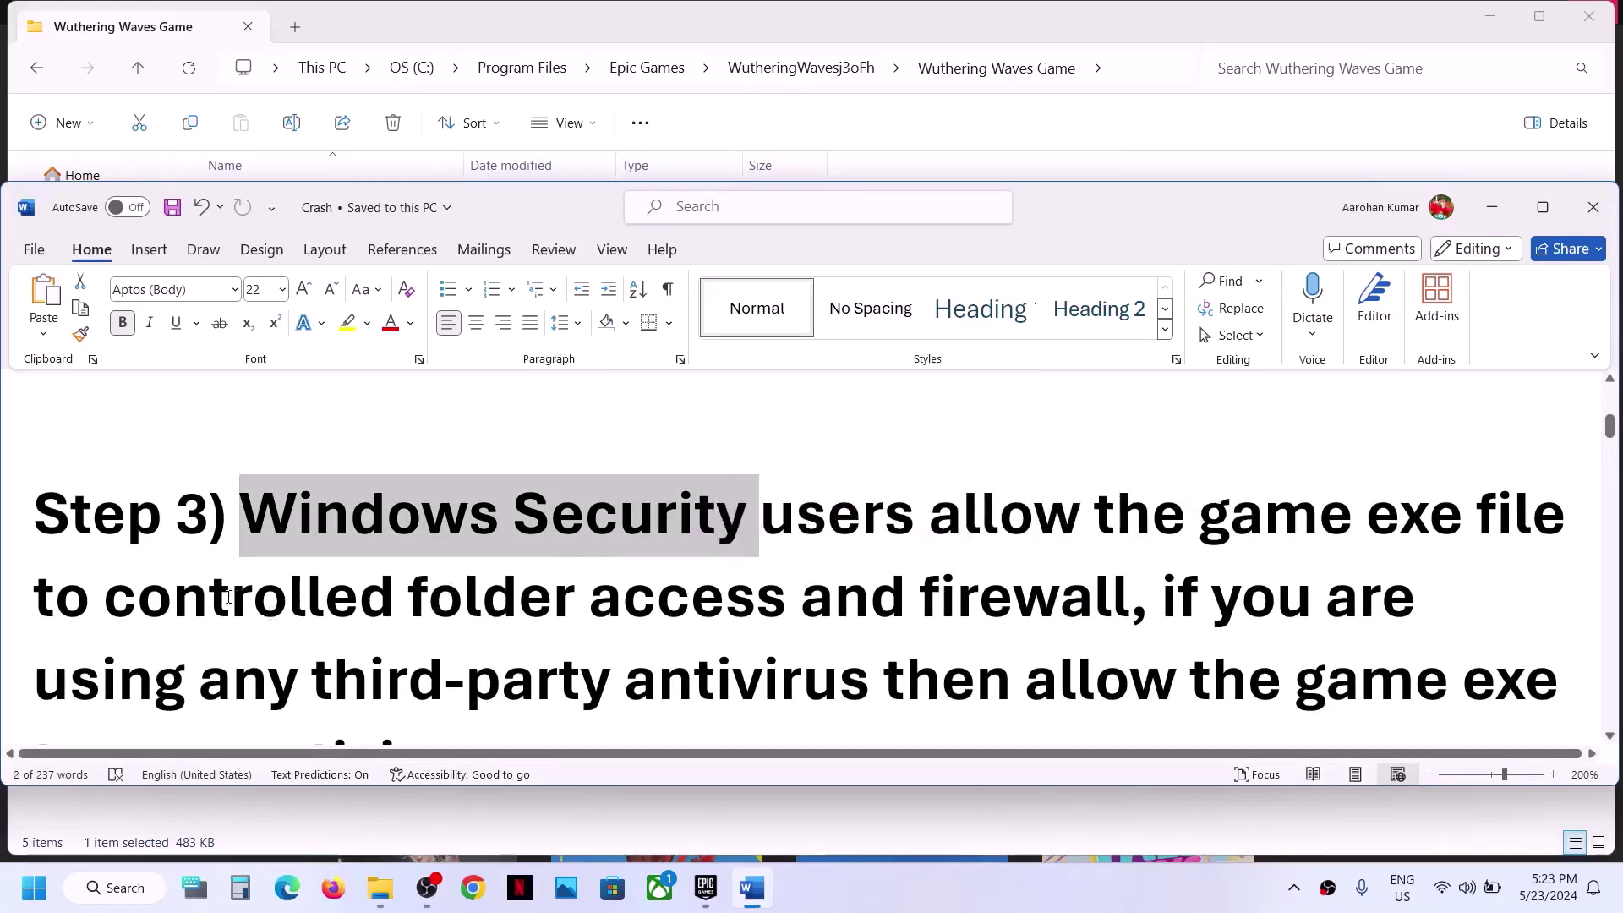
scroll(744, 635, down, 2)
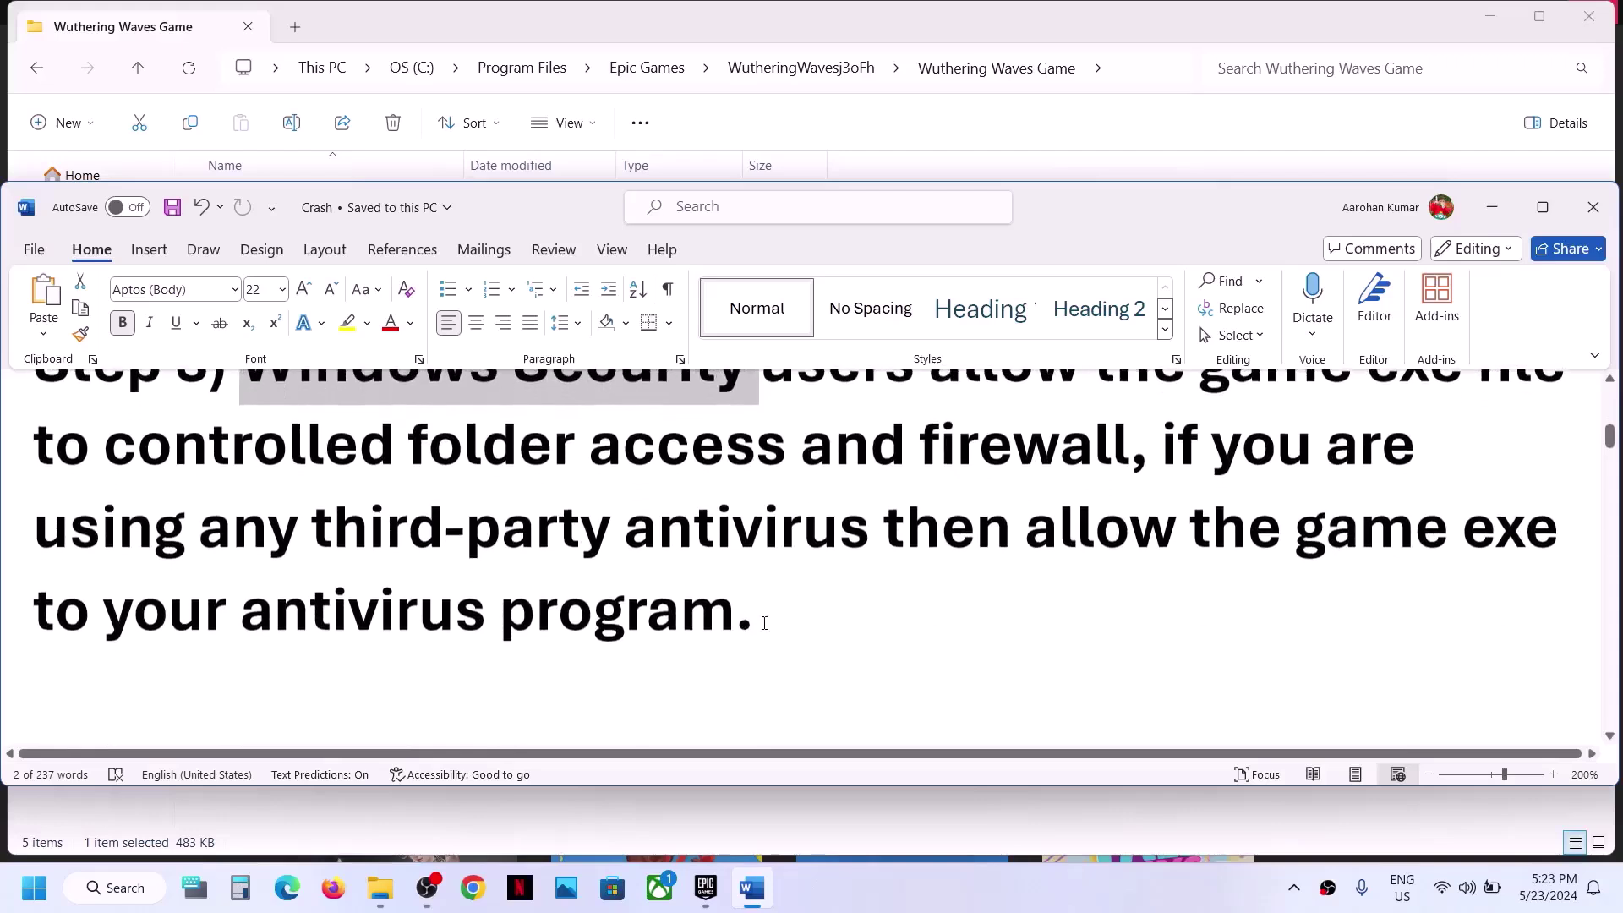
drag(342, 542, 756, 613)
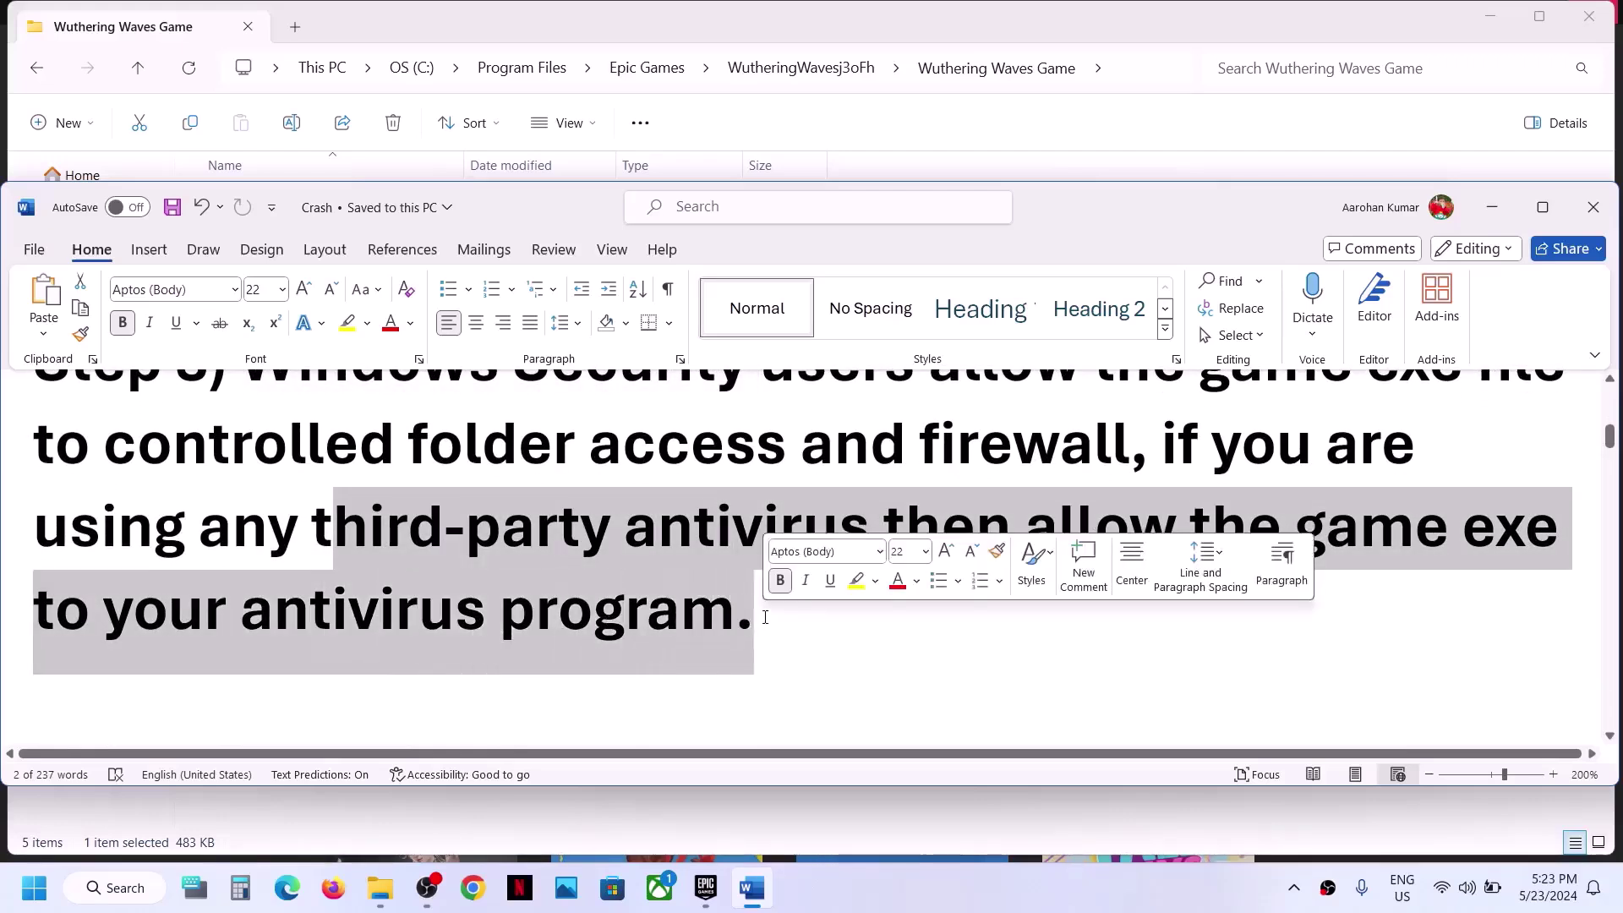
scroll(763, 617, up, 2)
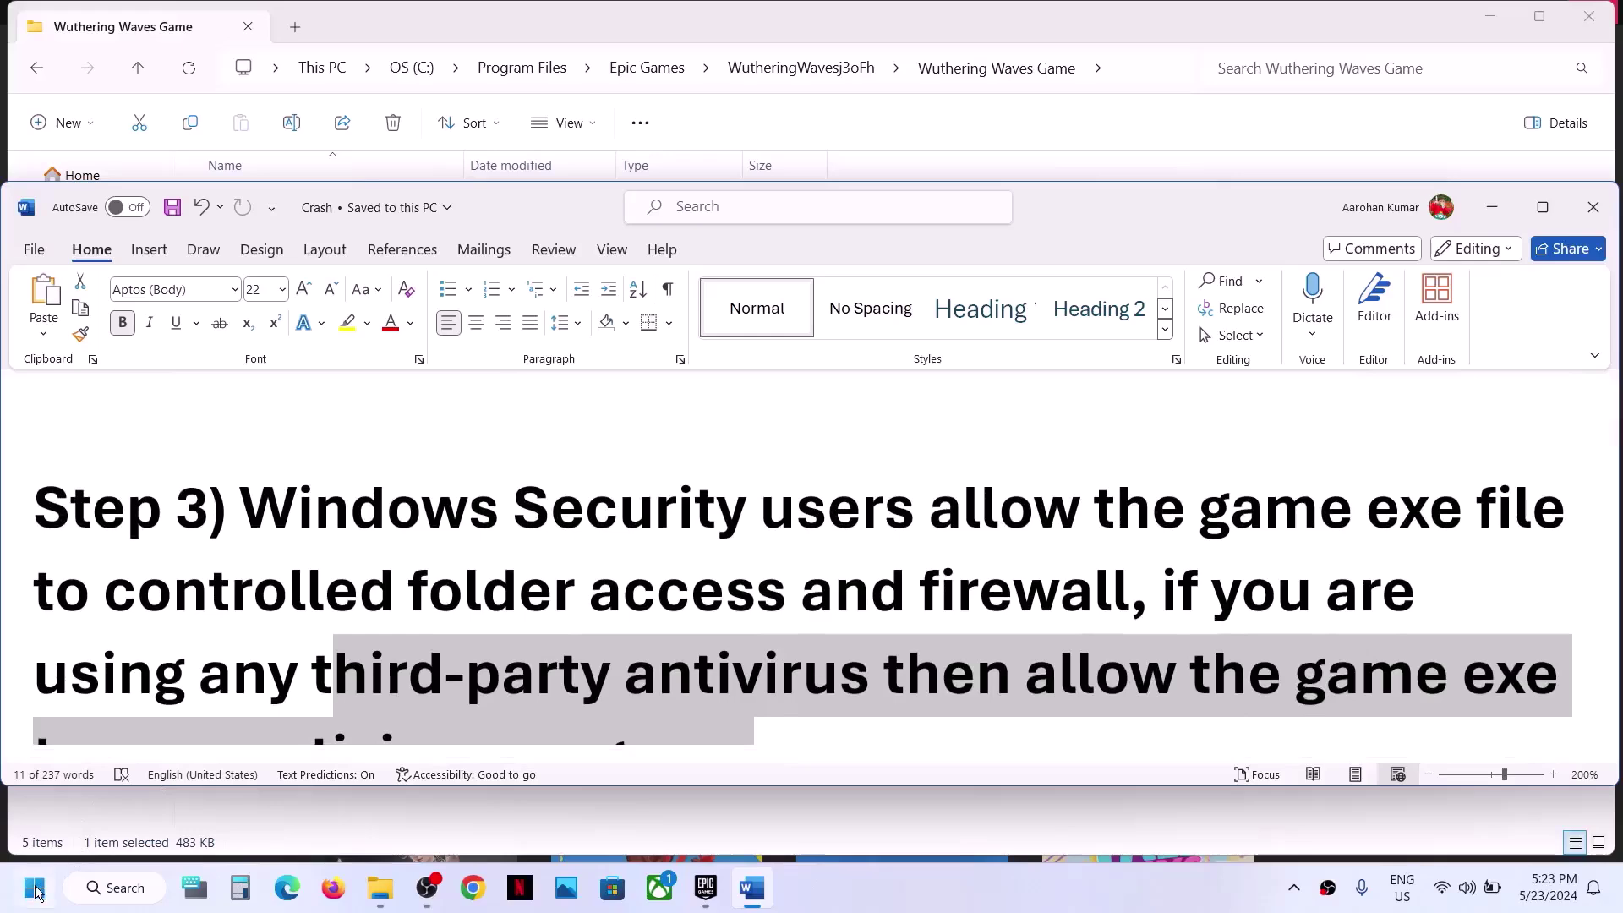
Switch to Windows Settings and open Virus & threat protection from the Windows Security page under Privacy & security
click(34, 888)
click(304, 372)
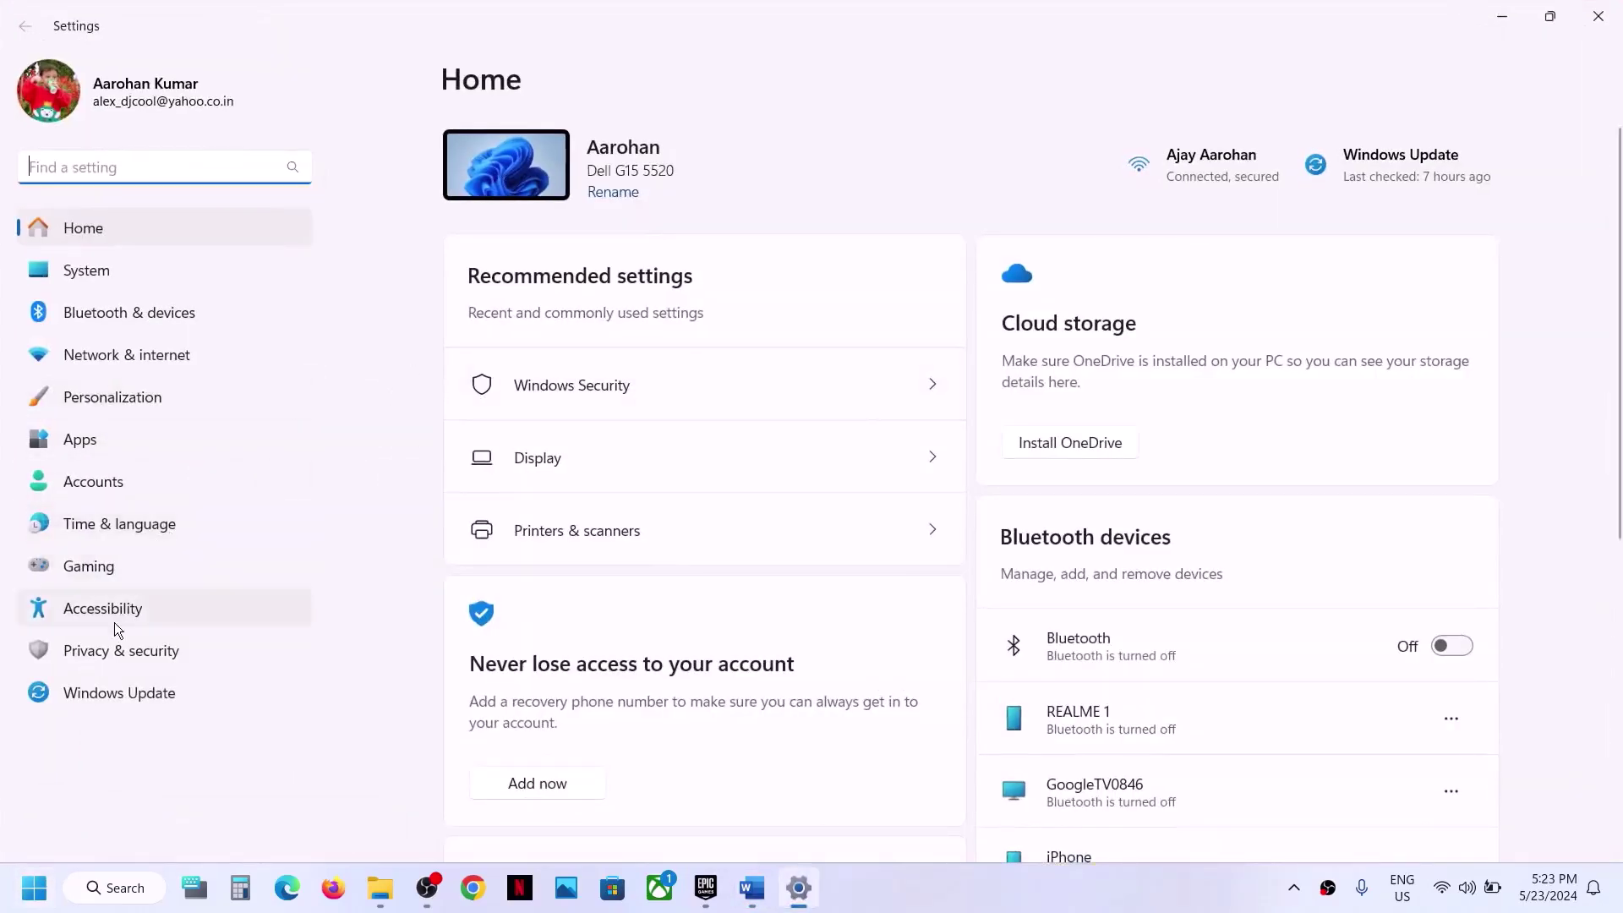
click(100, 654)
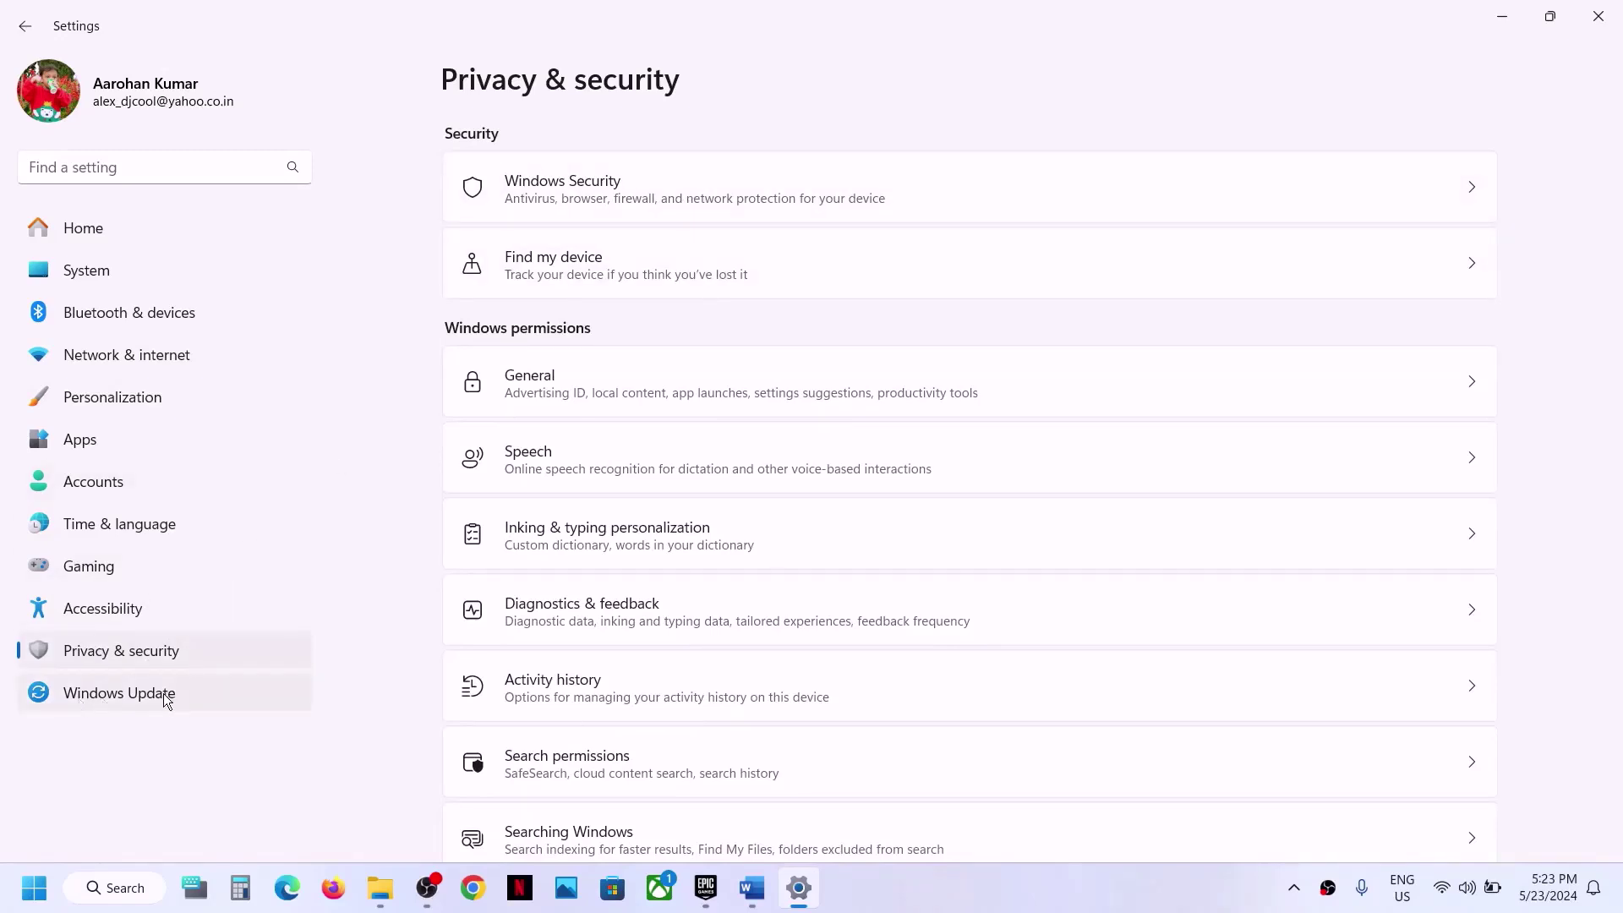
click(638, 164)
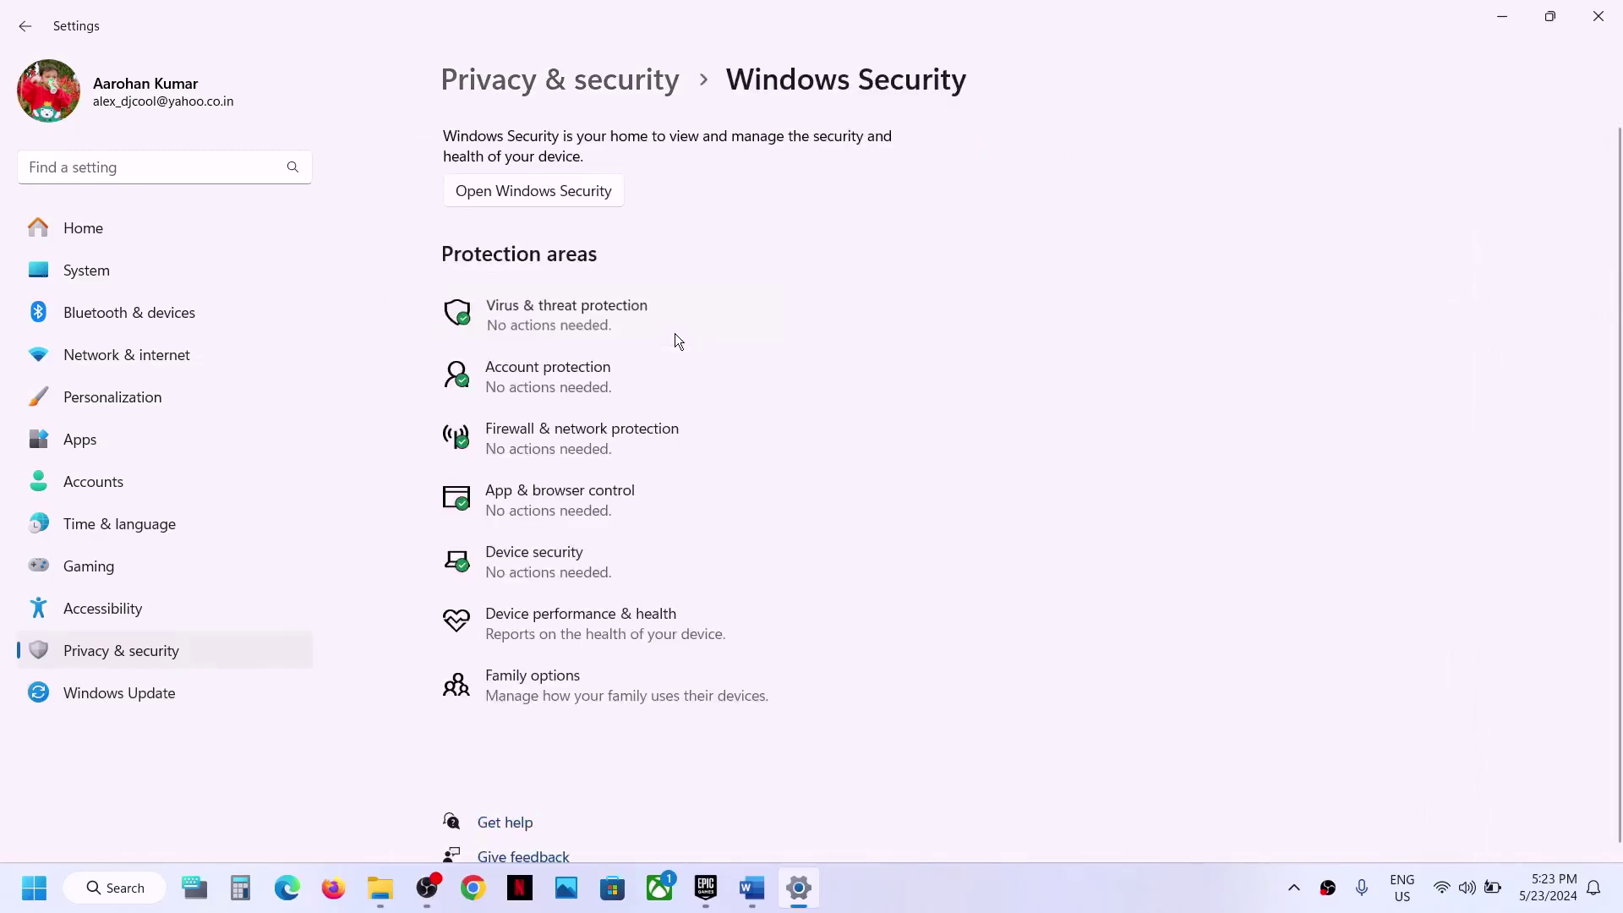
click(674, 334)
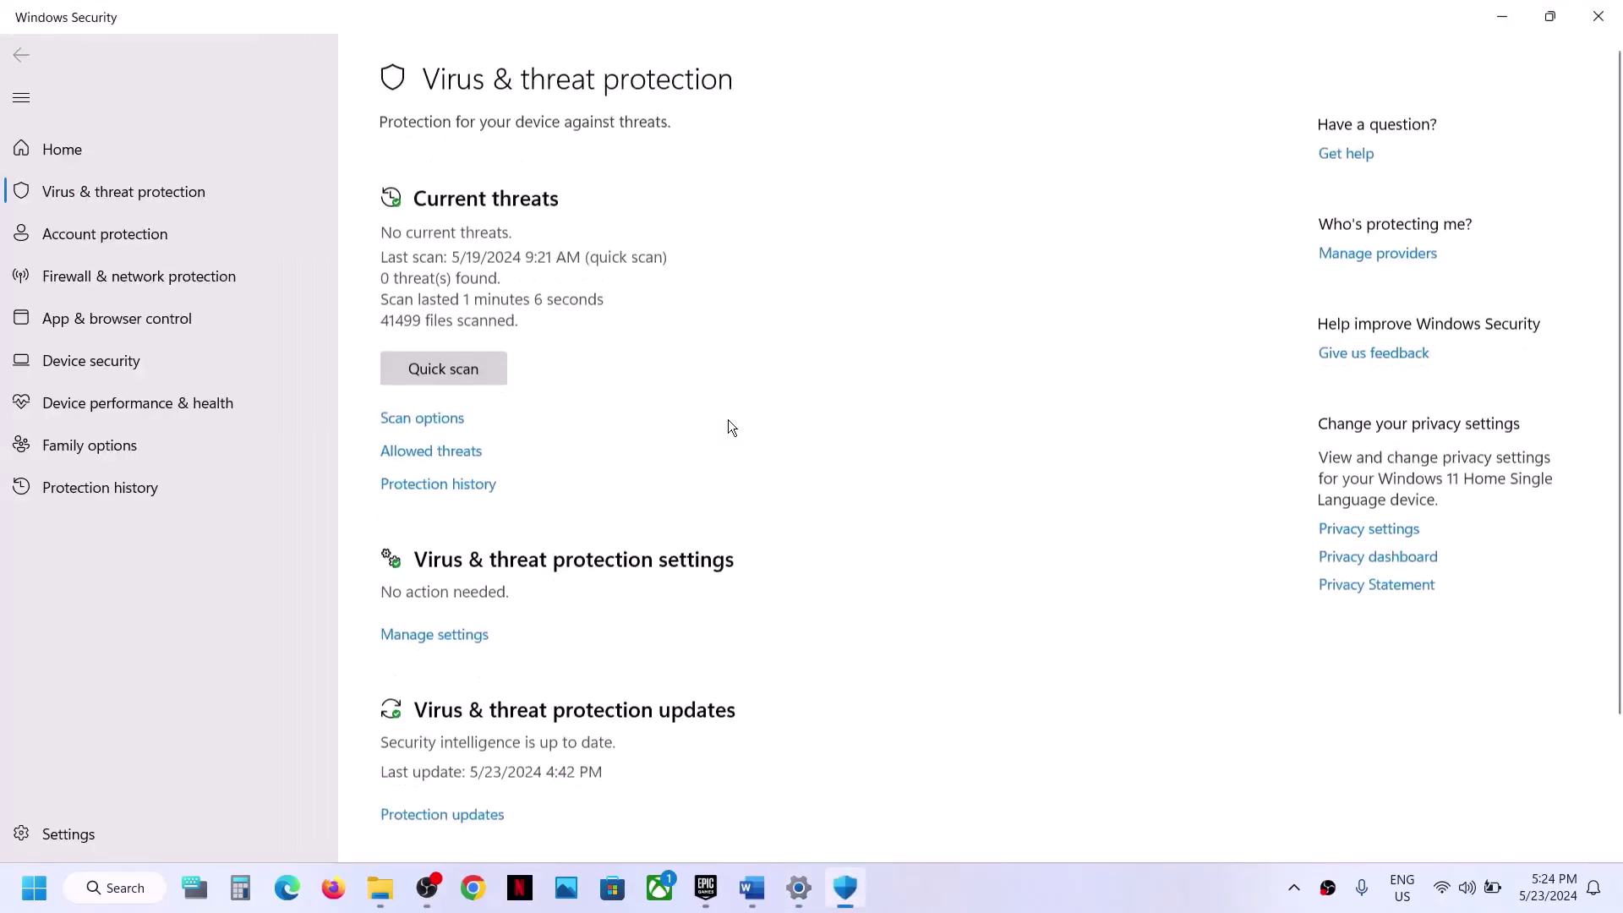
Open the list of apps allowed through Controlled folder access from the ransomware protection settings
scroll(728, 420, down, 2)
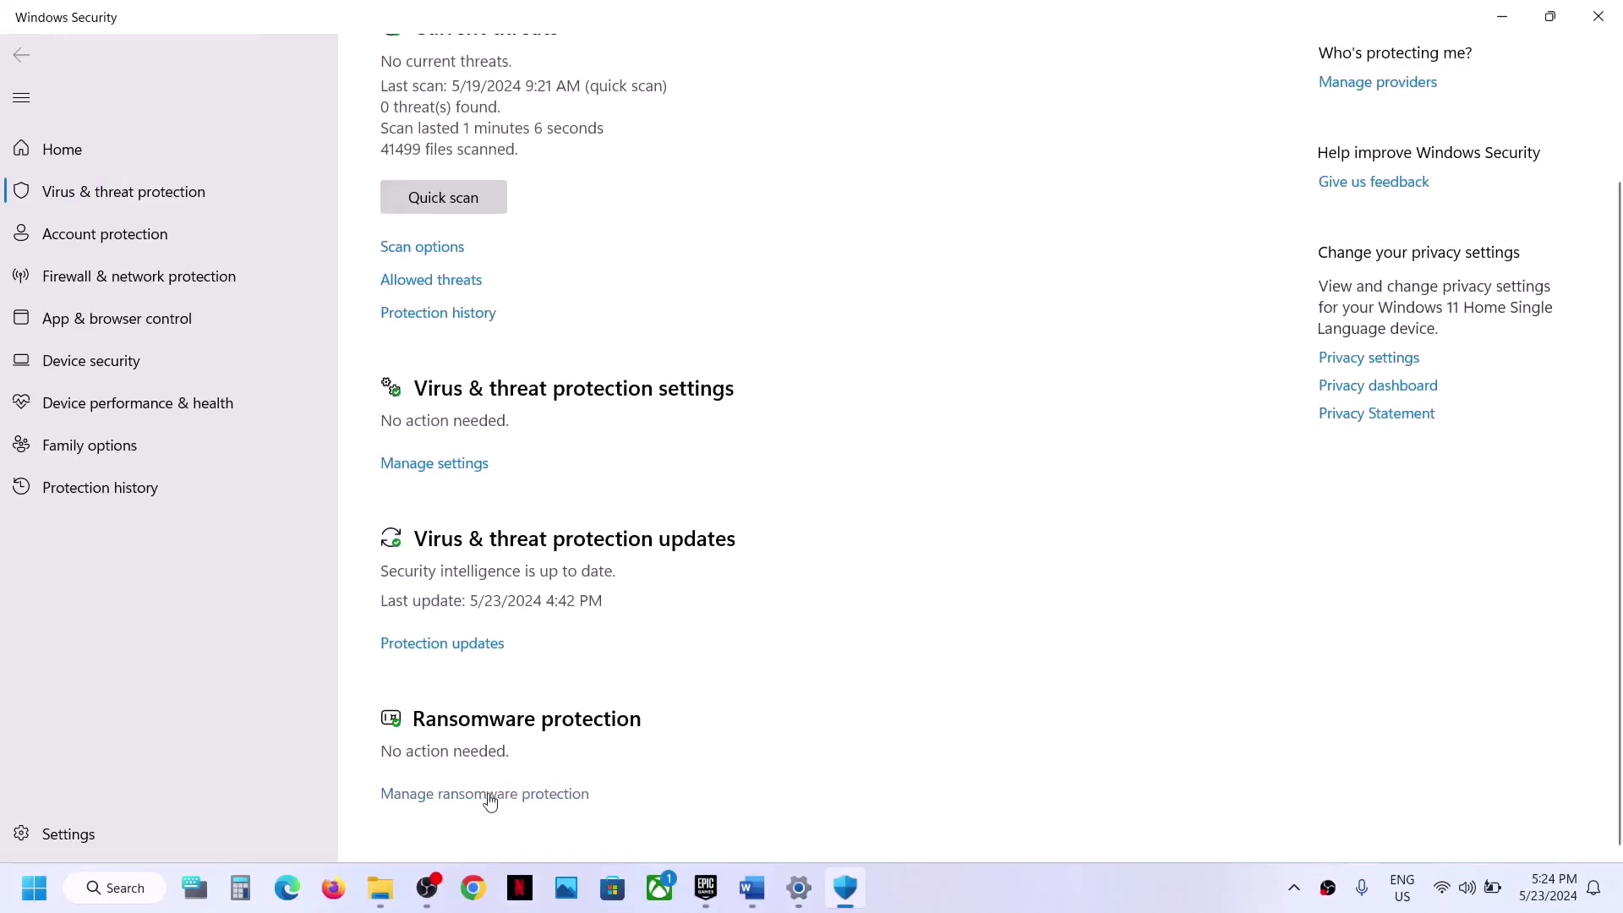
click(490, 795)
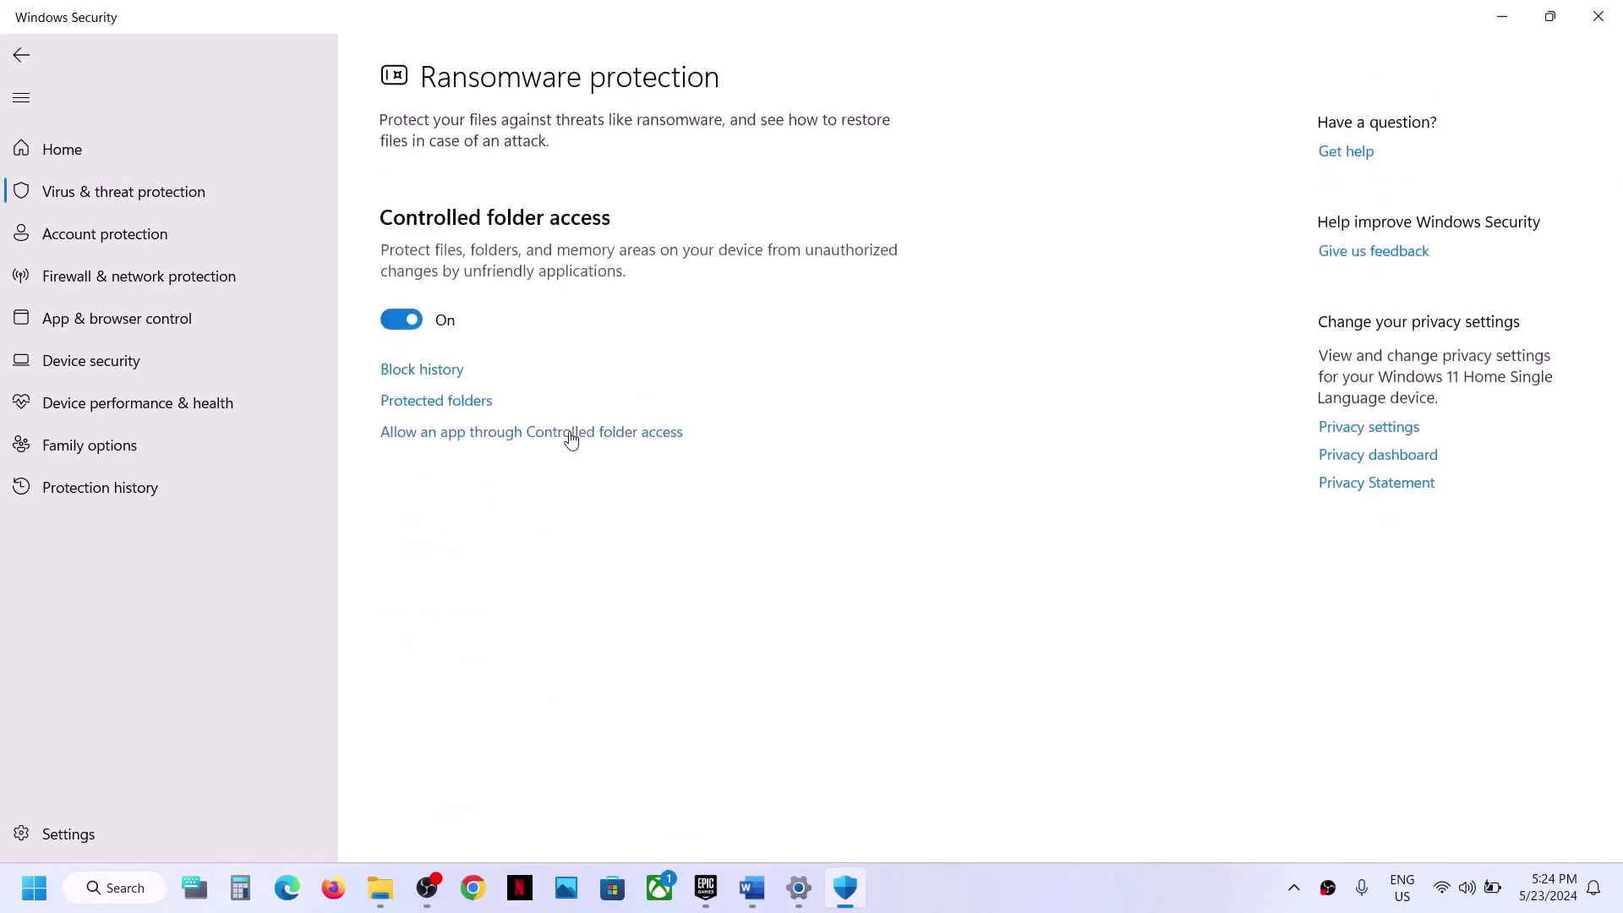
click(572, 439)
click(697, 615)
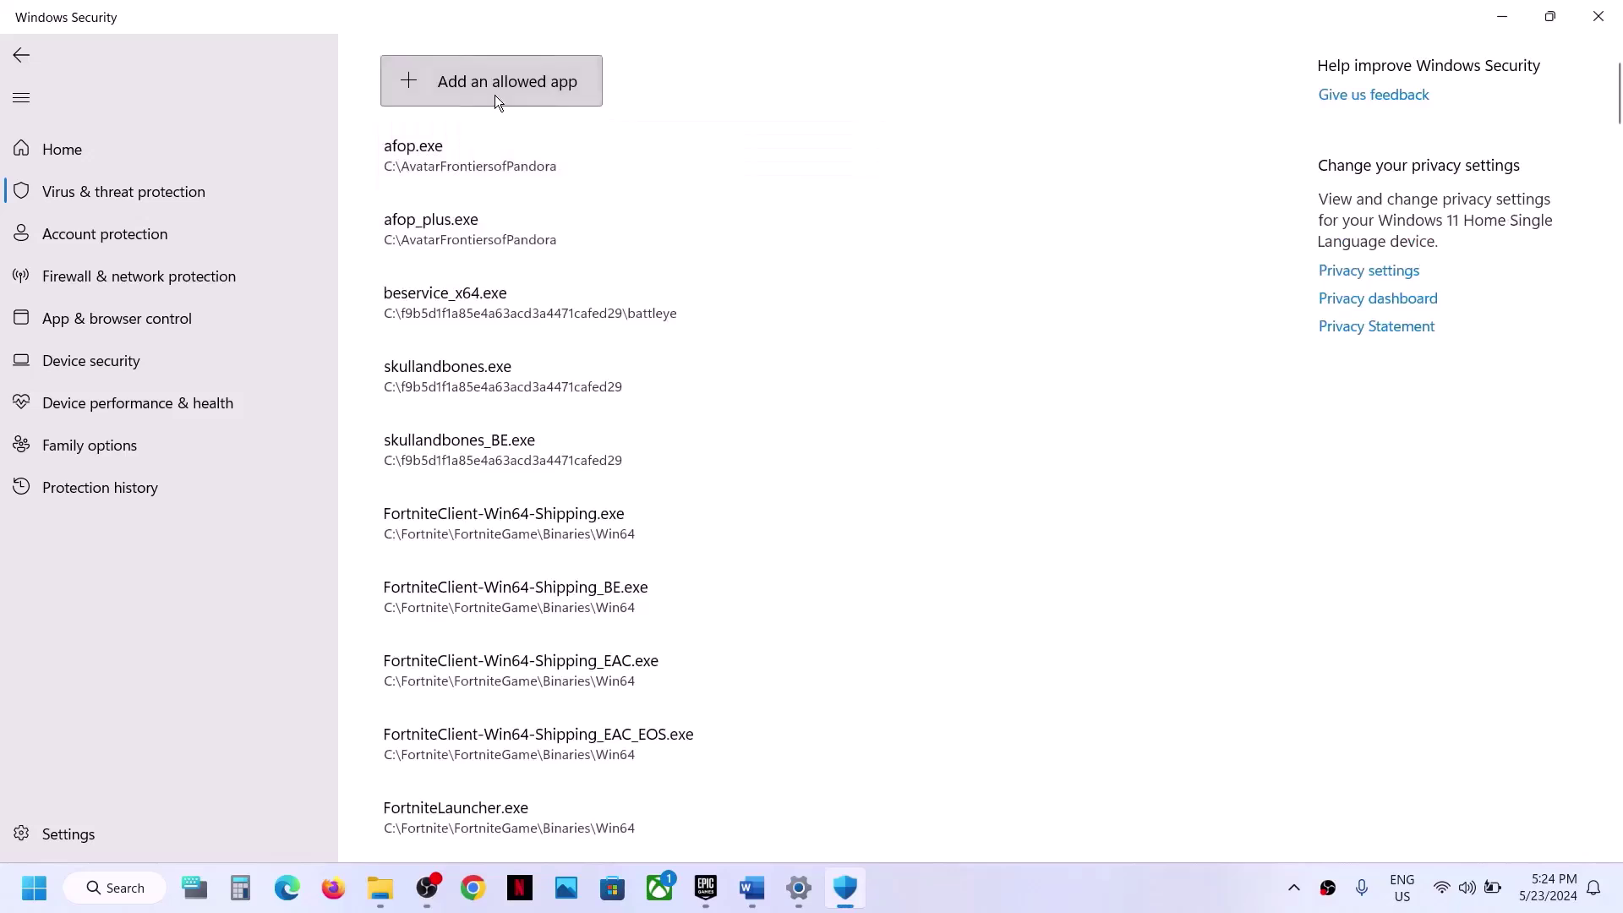
Start adding an allowed app to Controlled folder access and browse to C:\Program Files\Epic Games
click(495, 95)
click(469, 173)
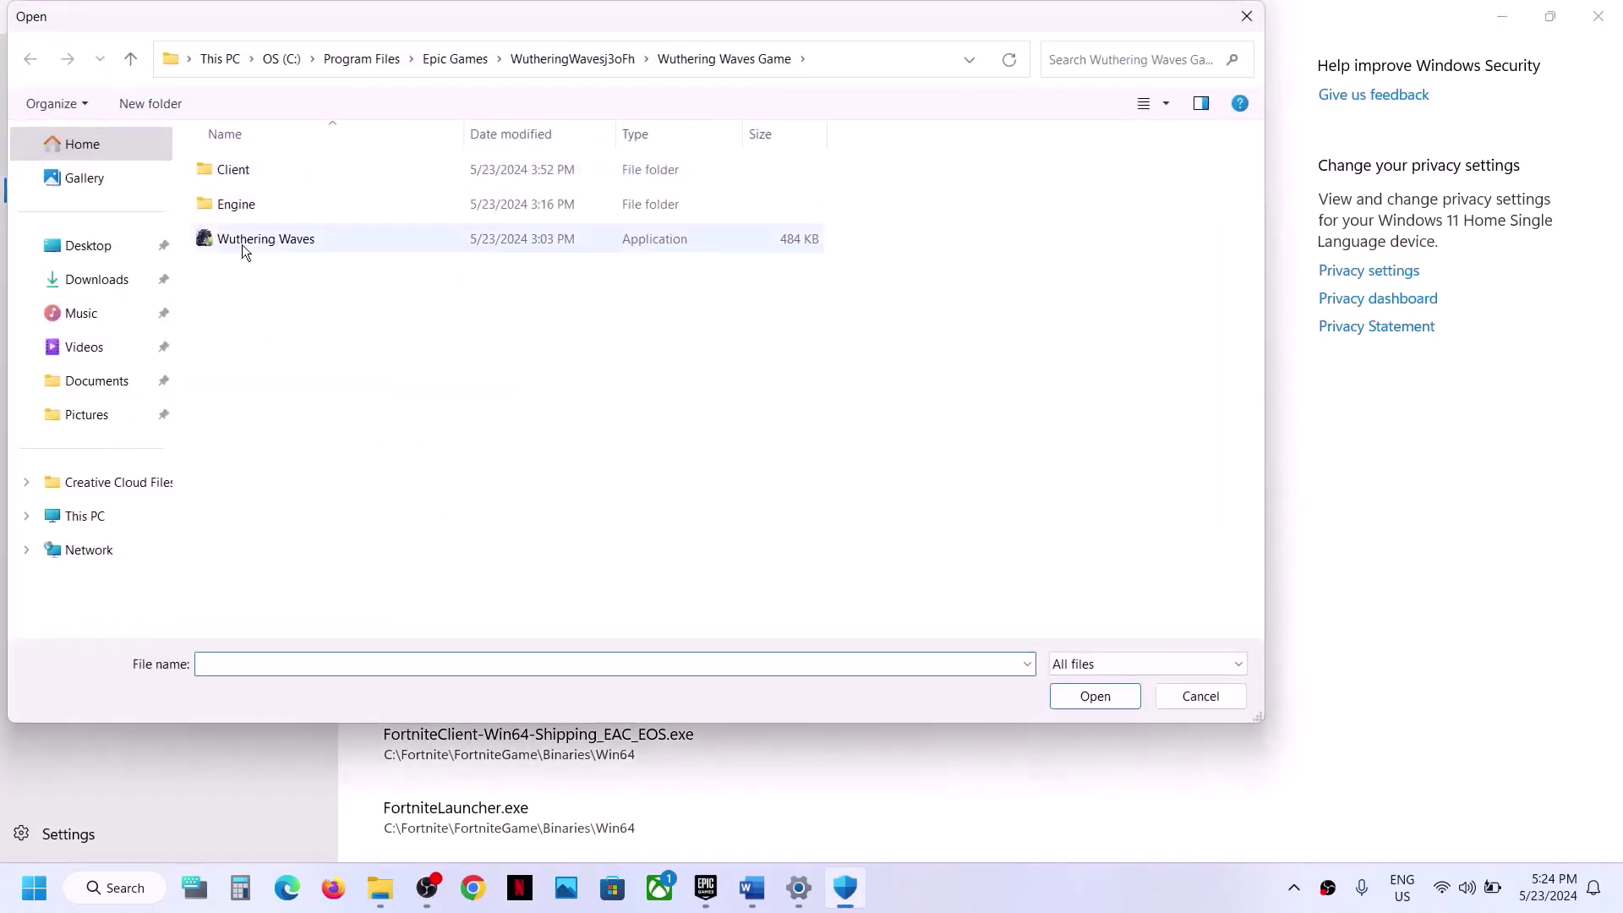
click(87, 518)
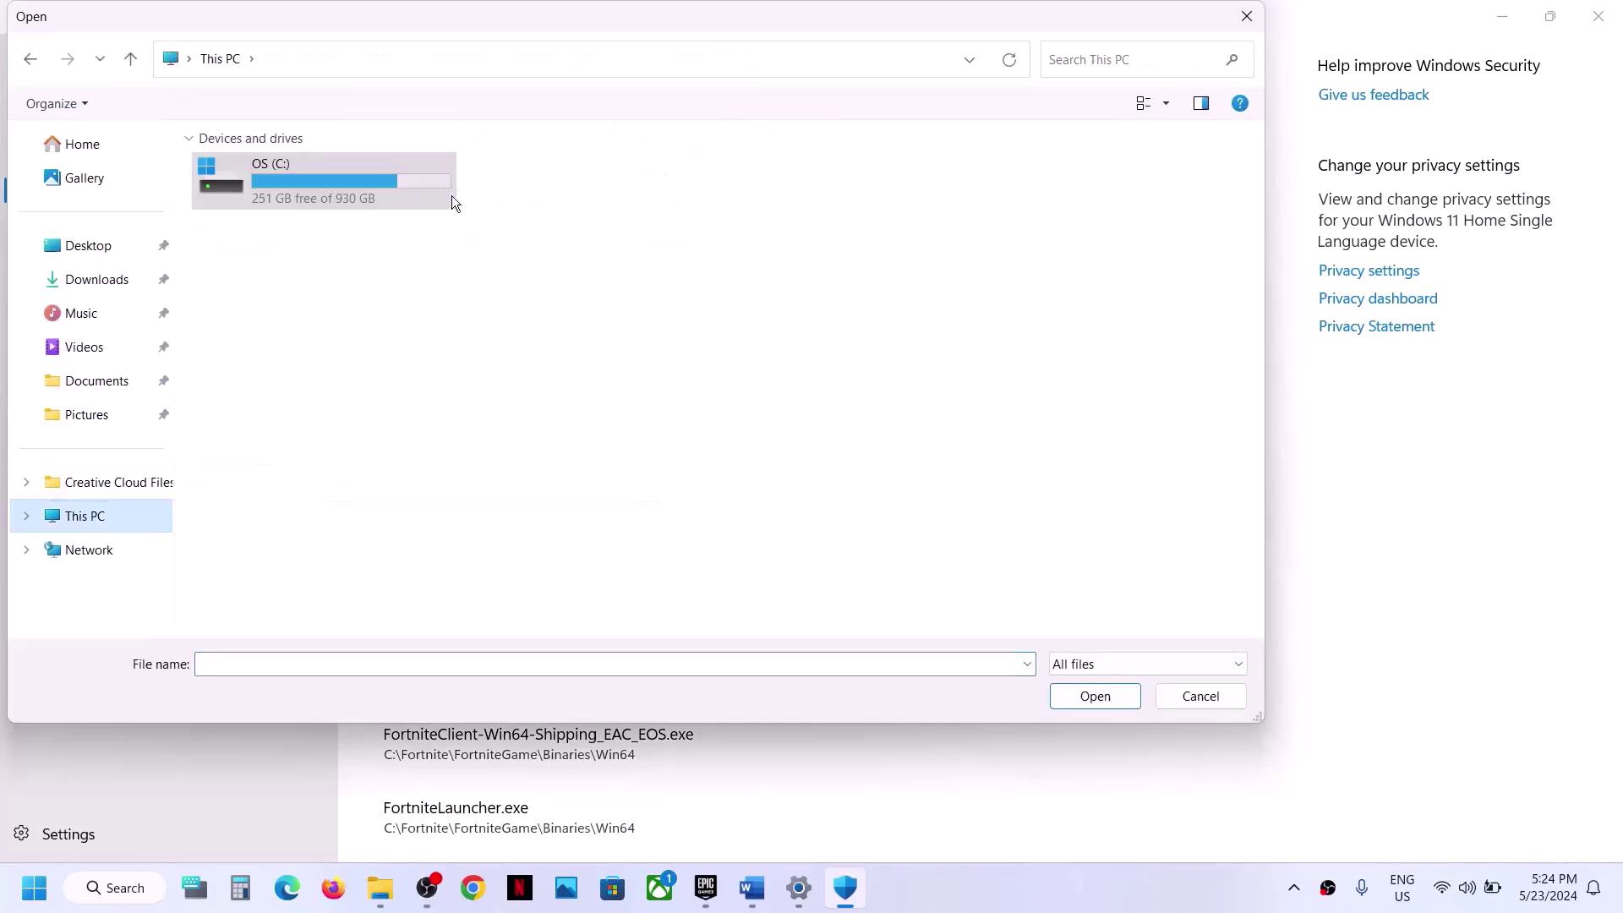
double_click(391, 182)
scroll(369, 347, down, 2)
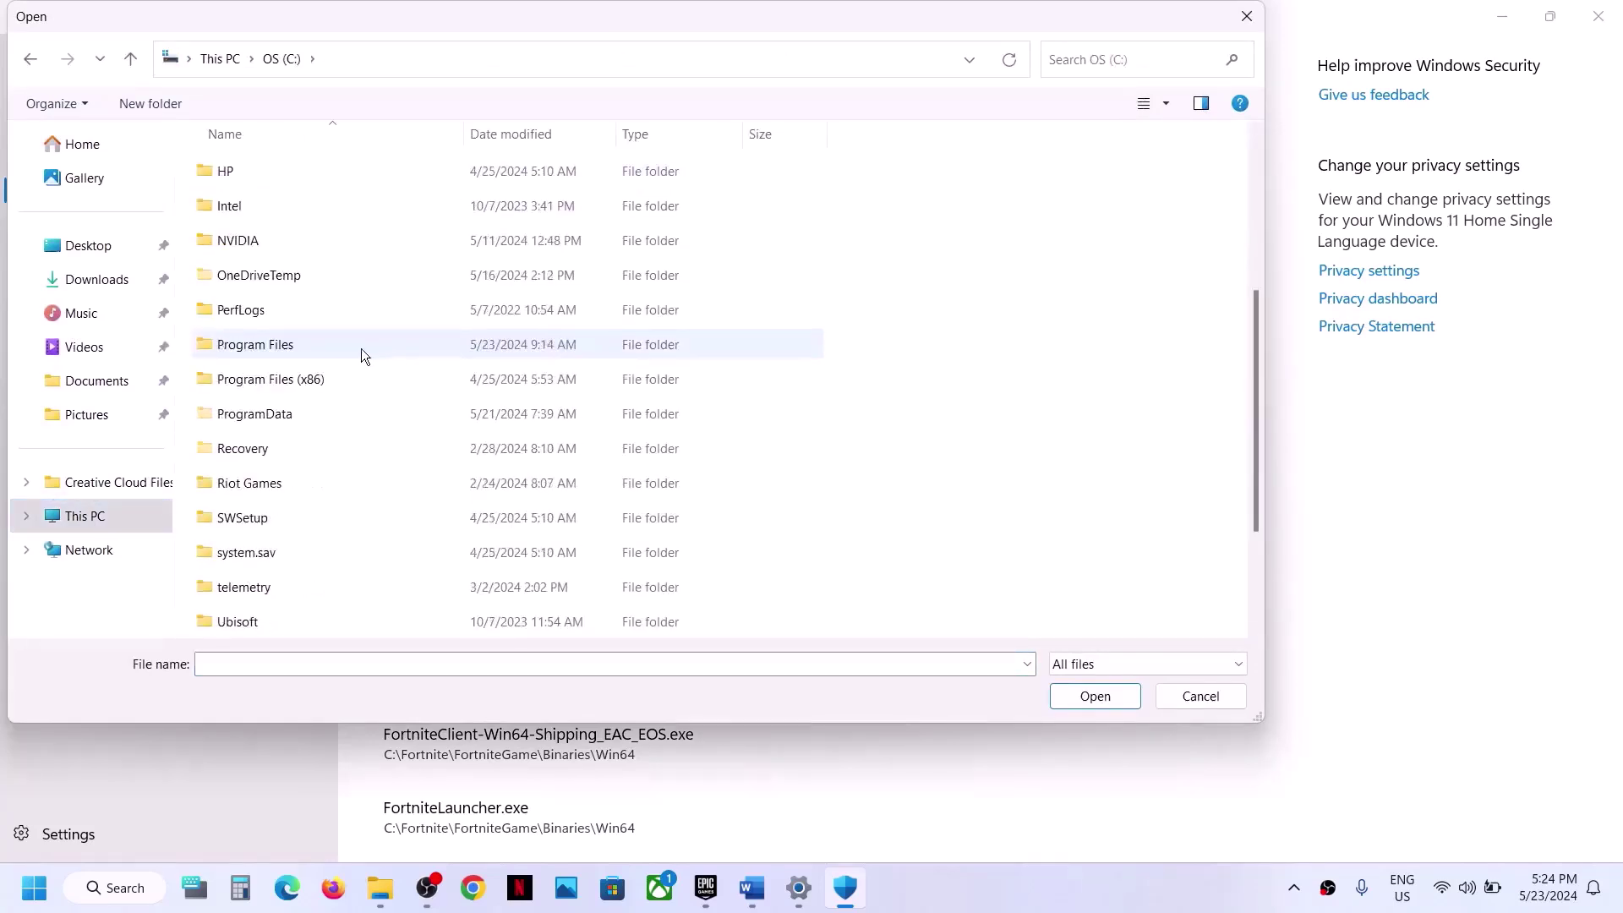
double_click(291, 348)
scroll(262, 355, down, 2)
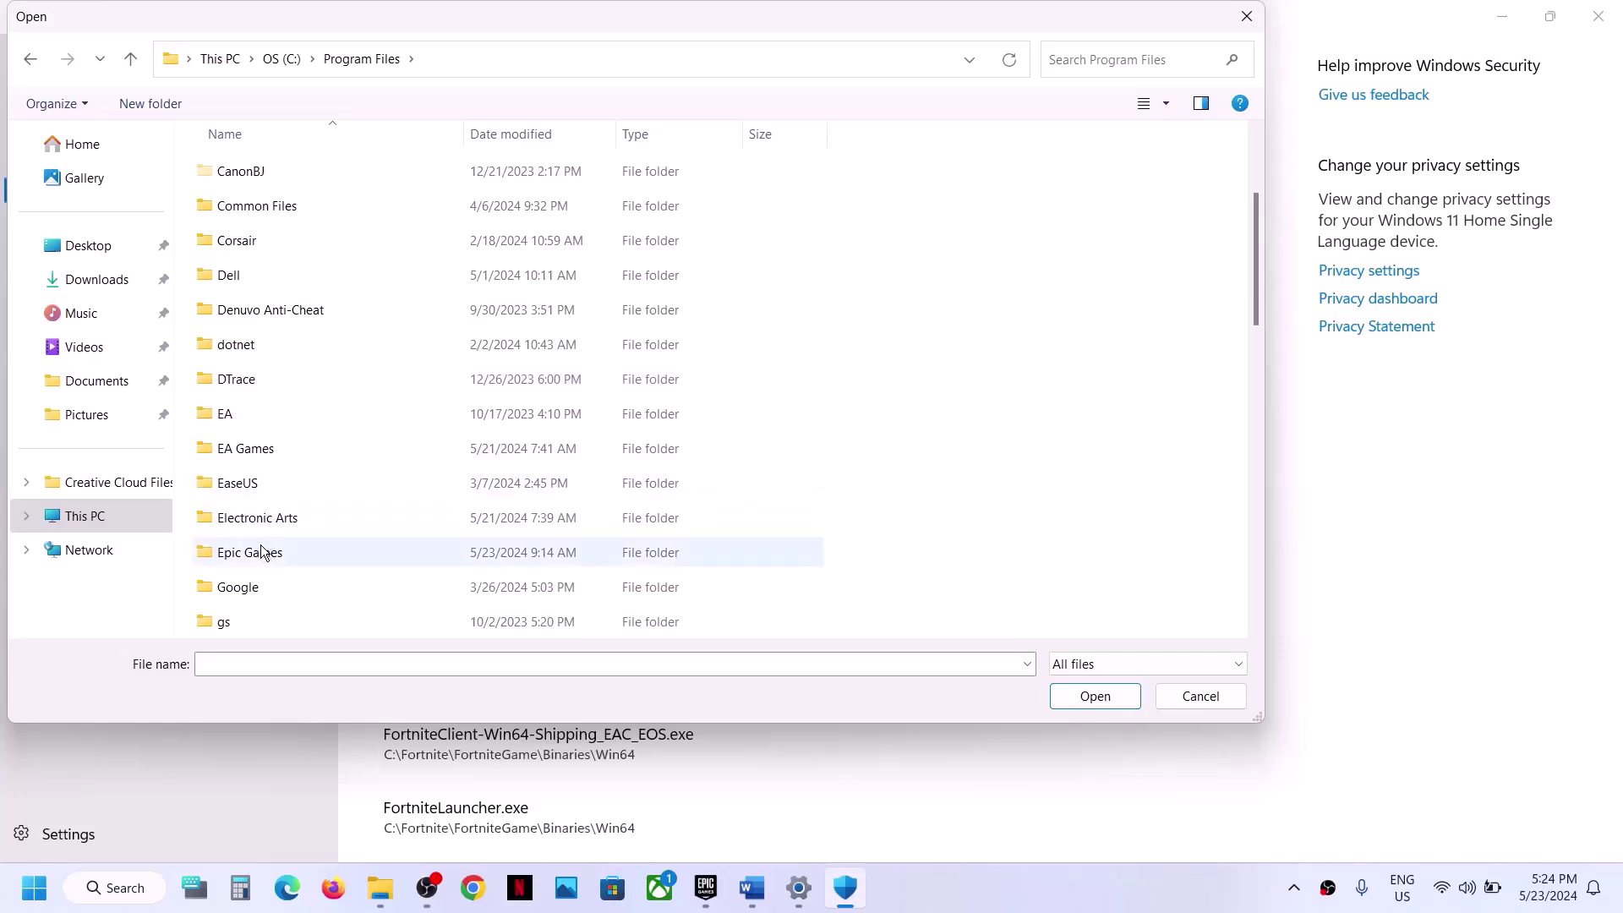
double_click(333, 545)
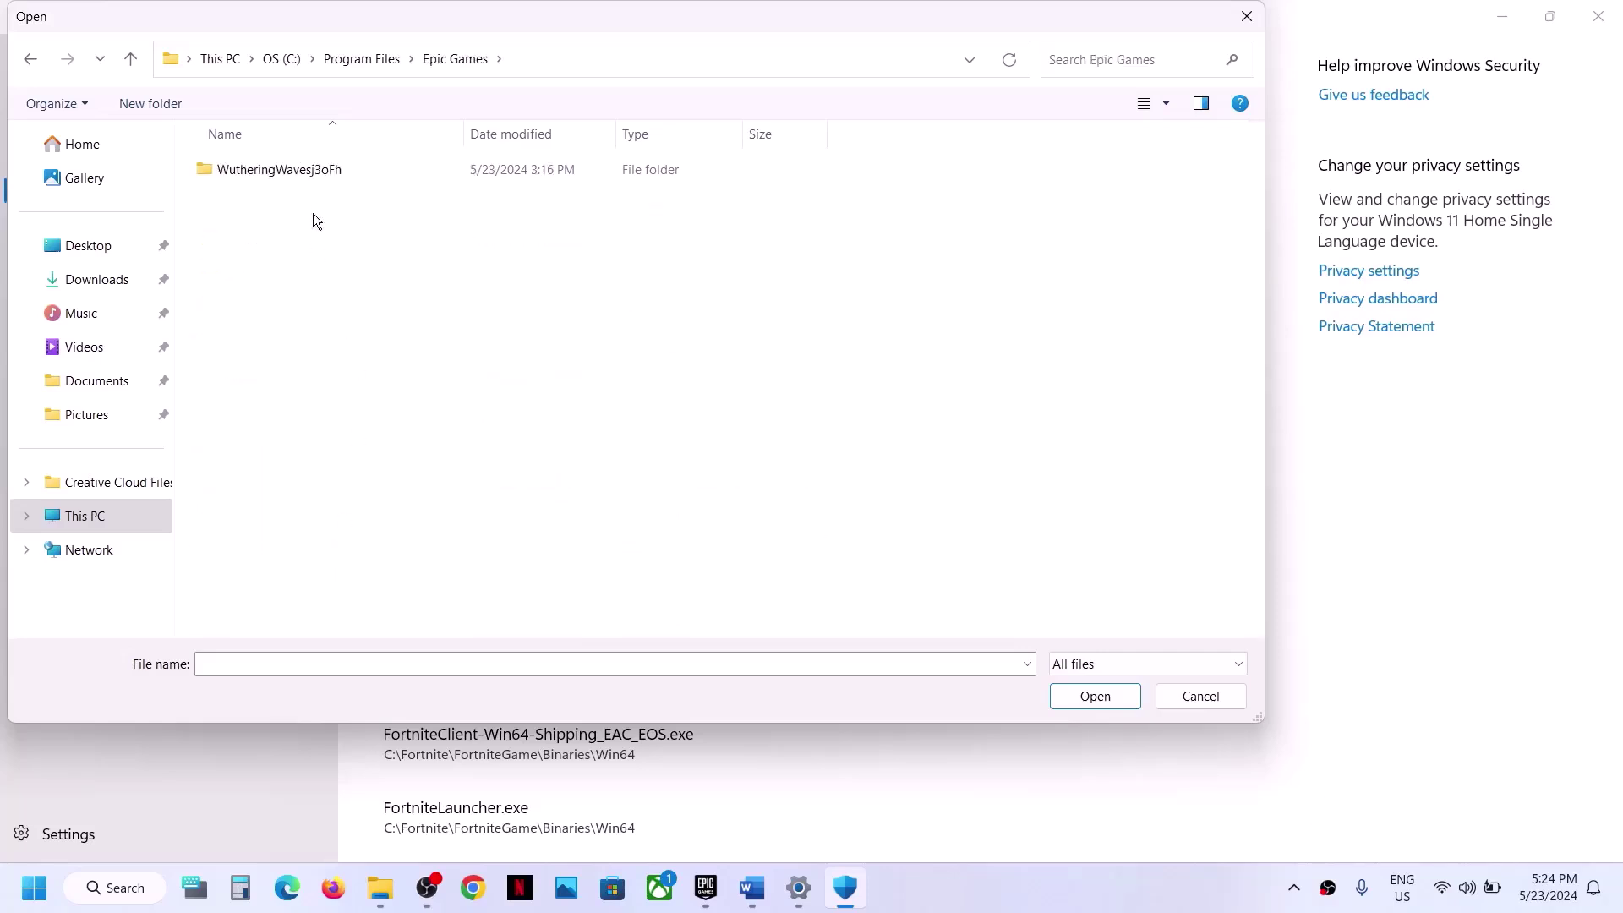
Allow the Wuthering Waves application from the Wuthering Waves Game folder inside WutheringWavesj3oFh
double_click(316, 174)
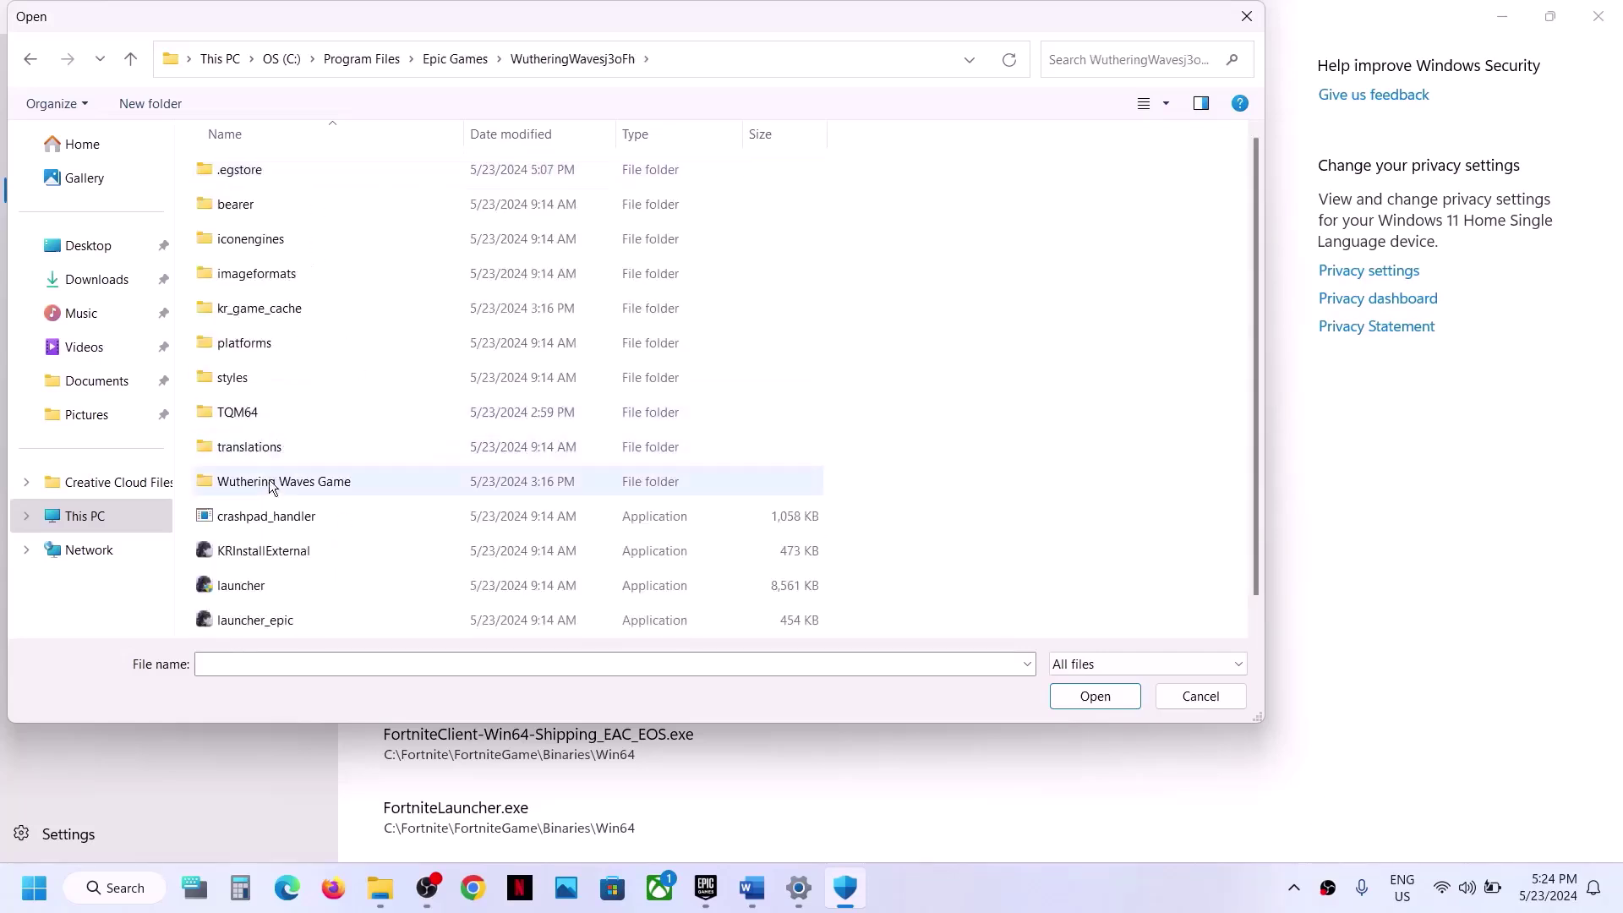
click(267, 491)
double_click(329, 487)
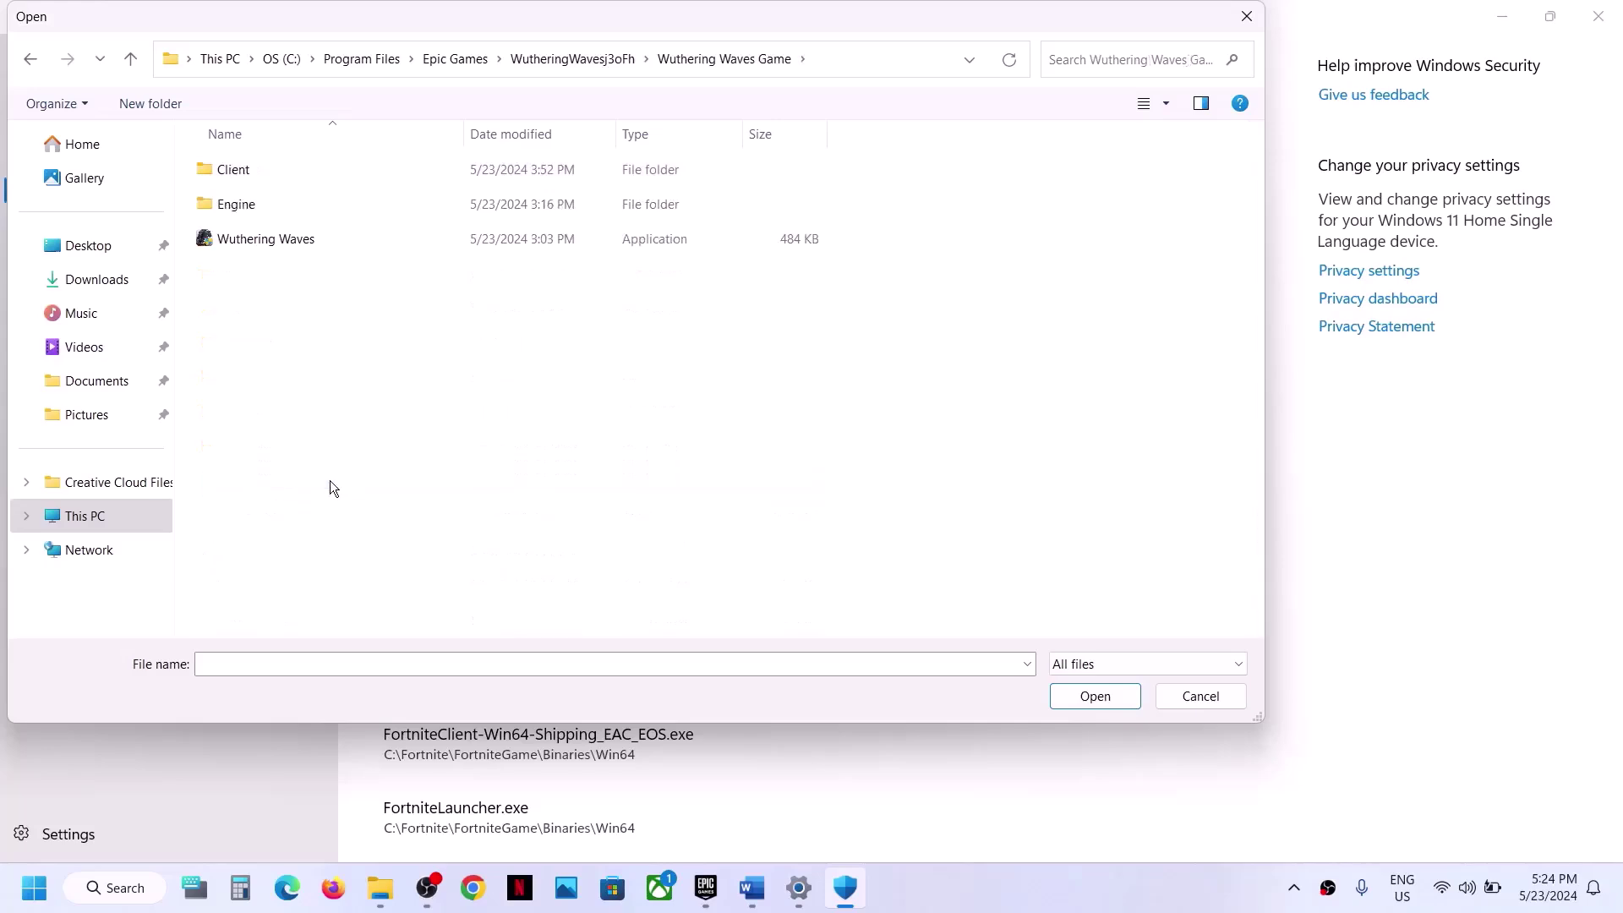
click(292, 242)
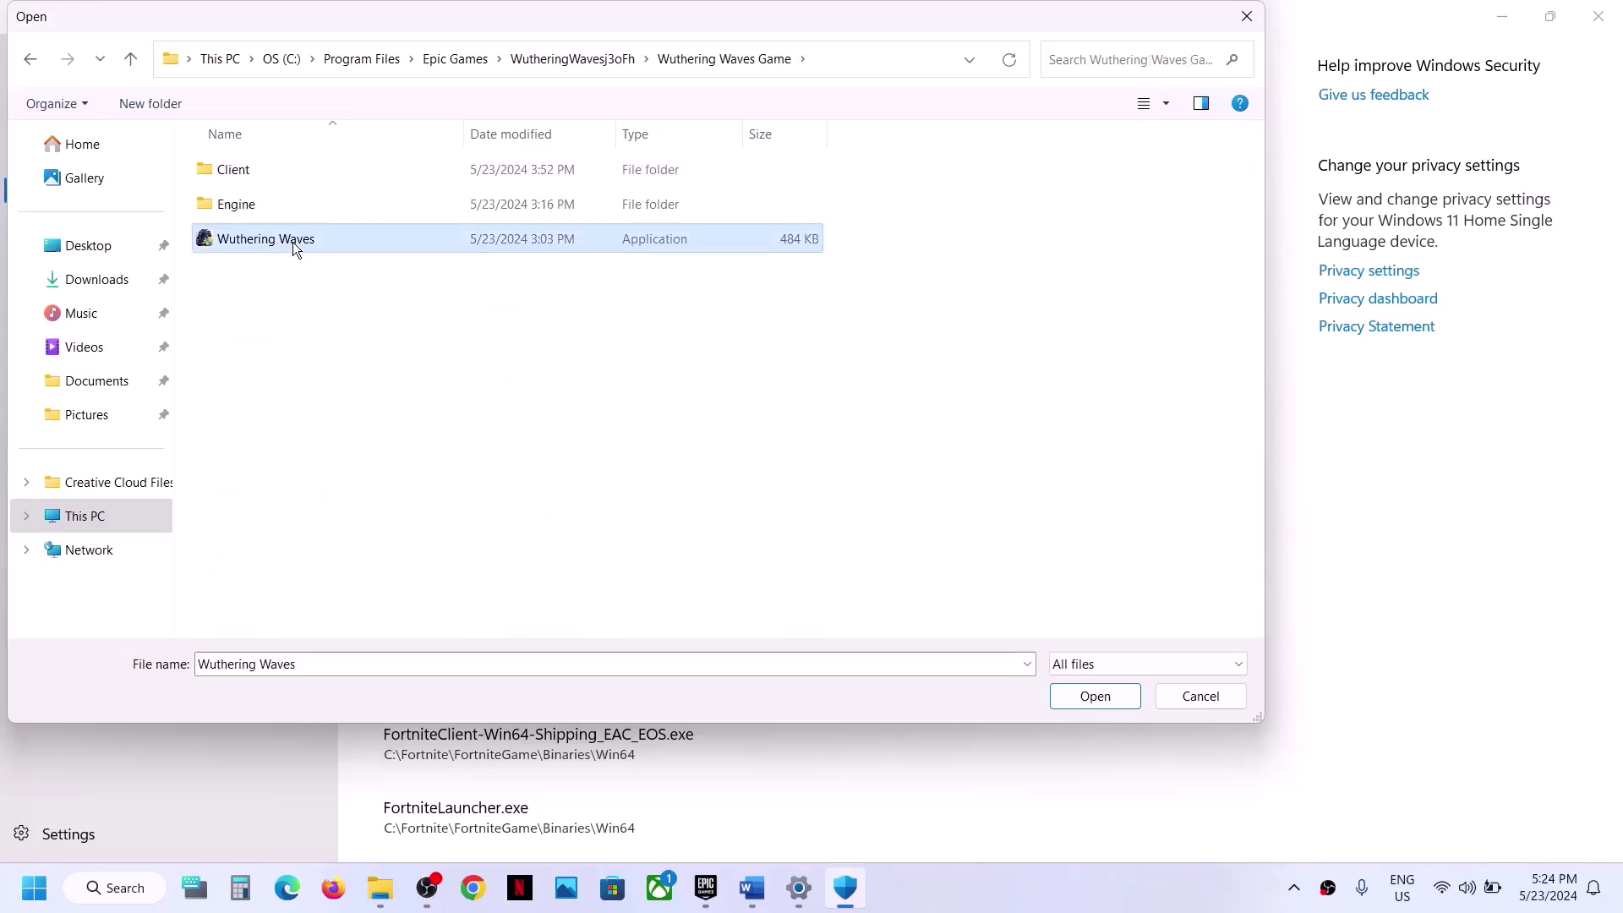
click(1137, 698)
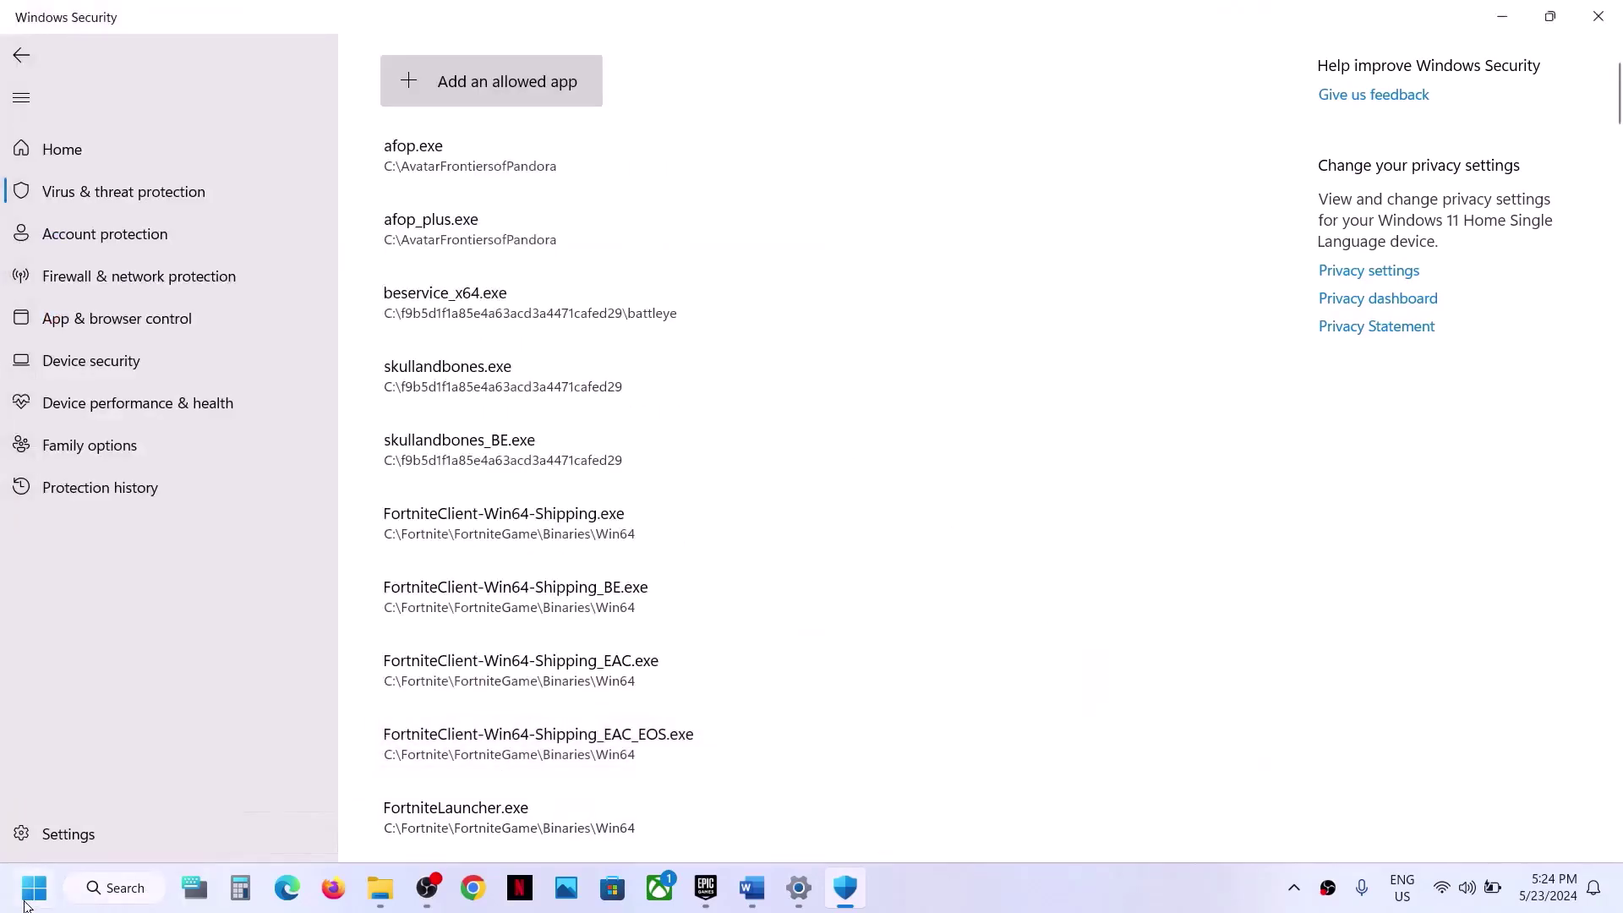
Open the Windows Defender Firewall allowed apps list from Control Panel and unlock its settings for changes
click(33, 887)
text(control)
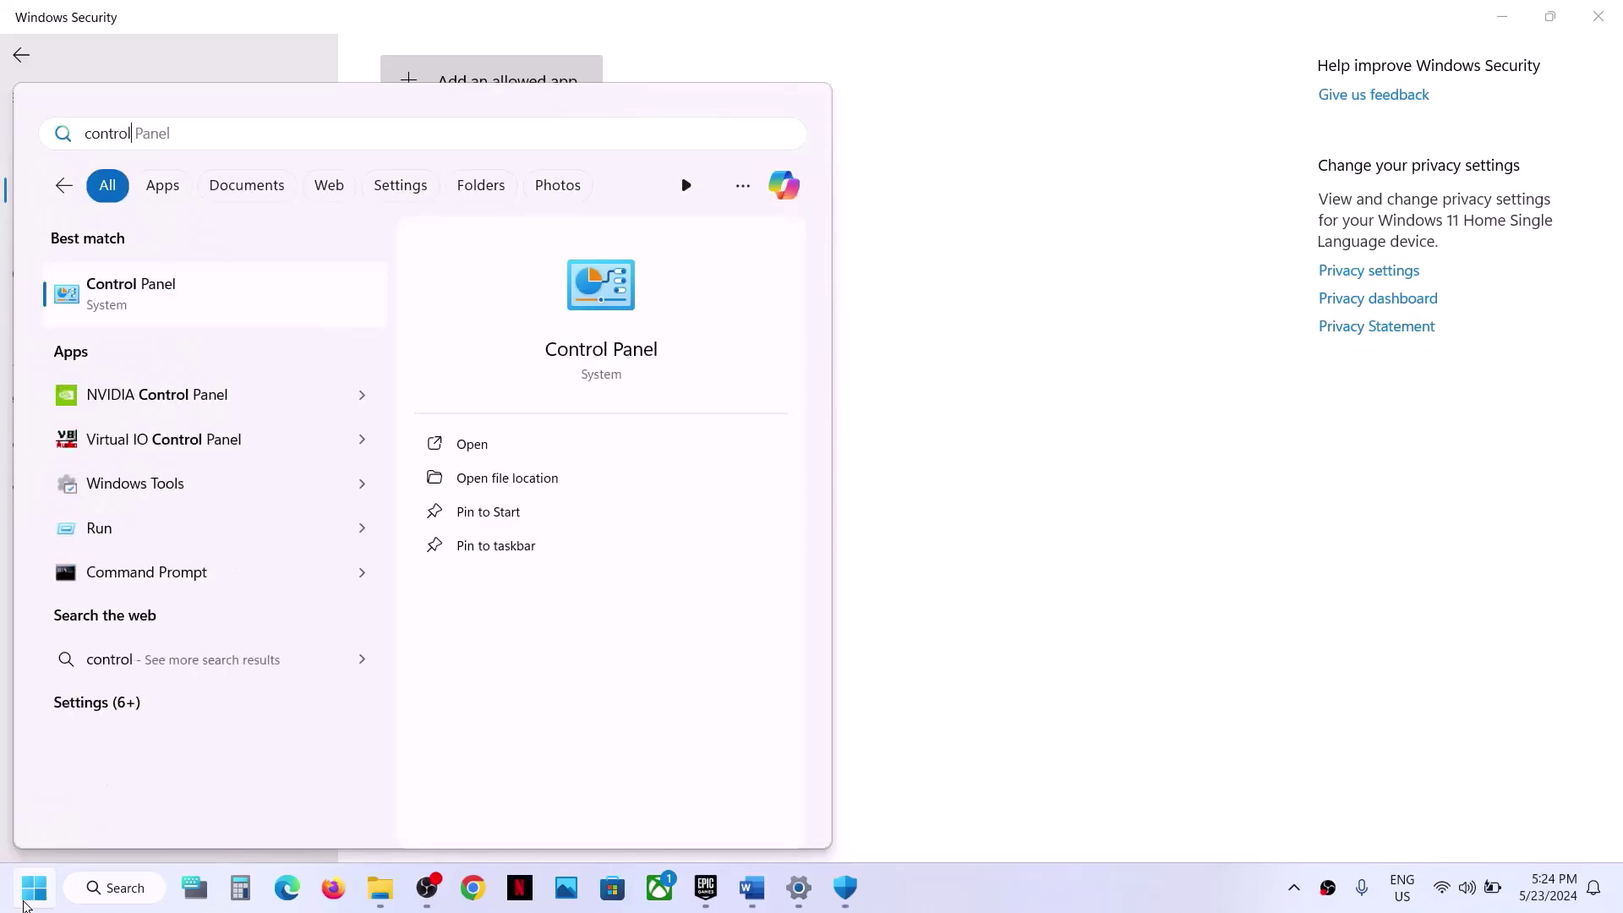
key(Return)
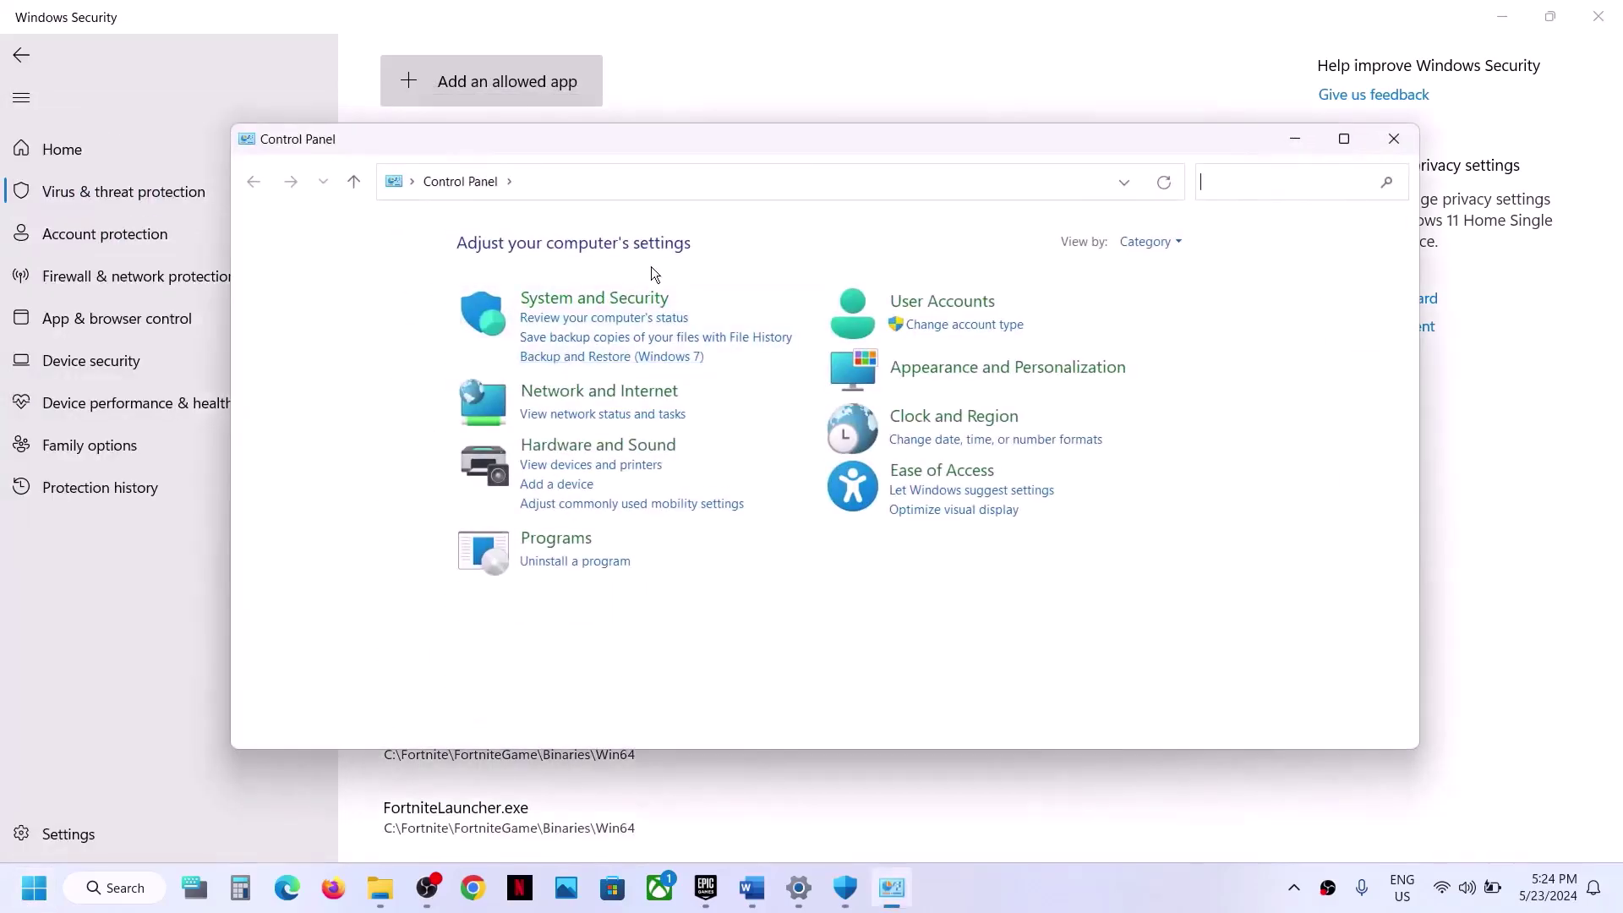
click(610, 304)
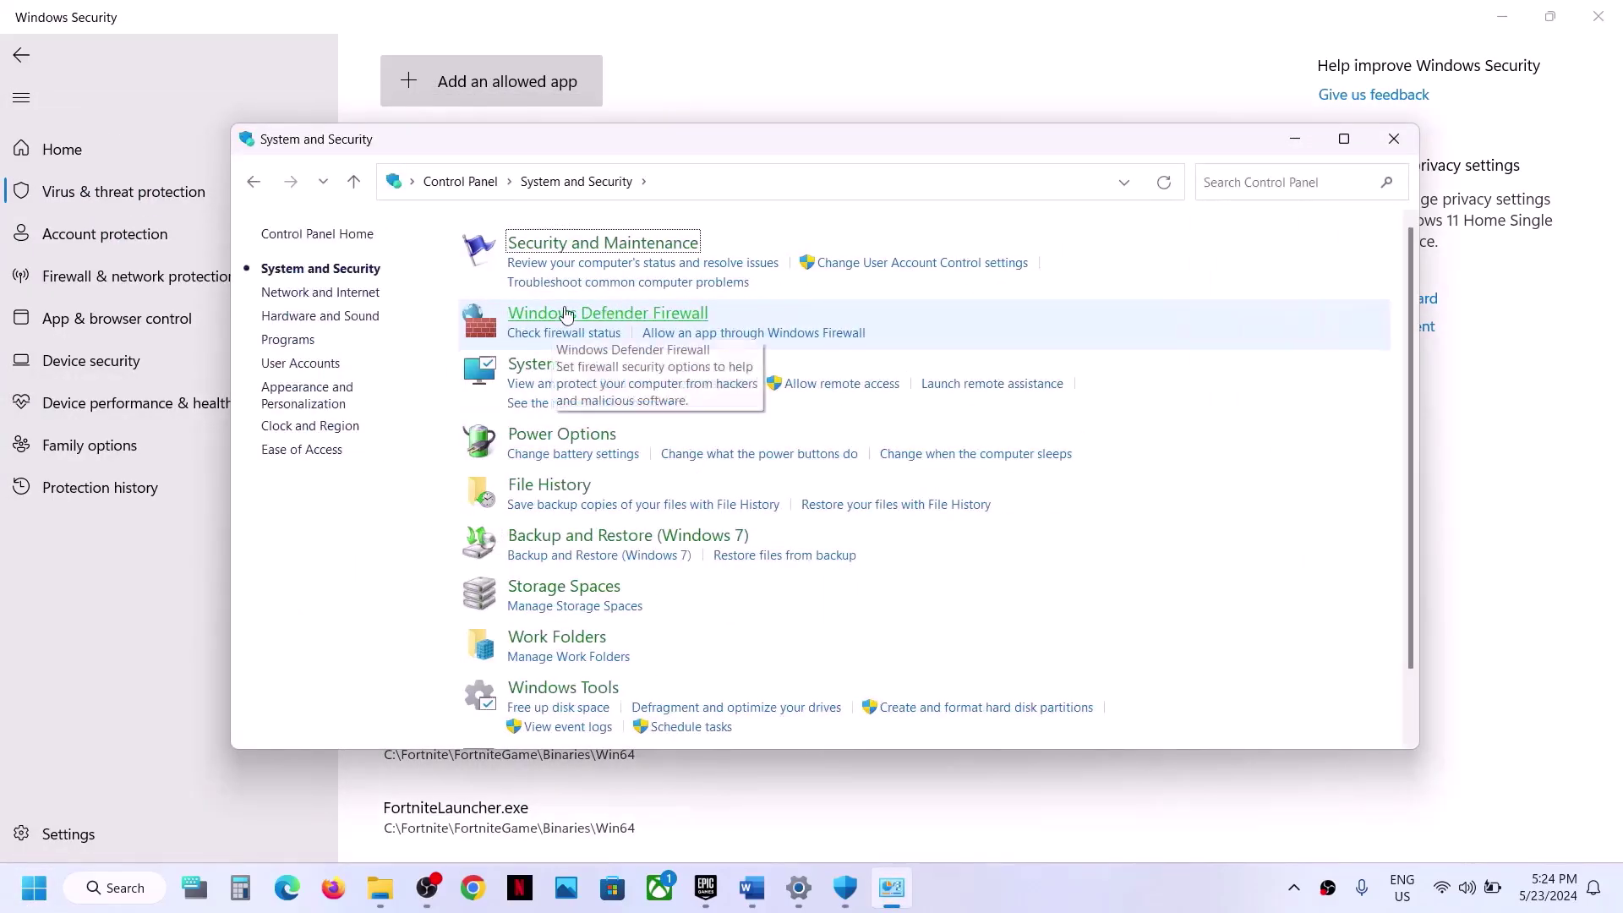
click(565, 314)
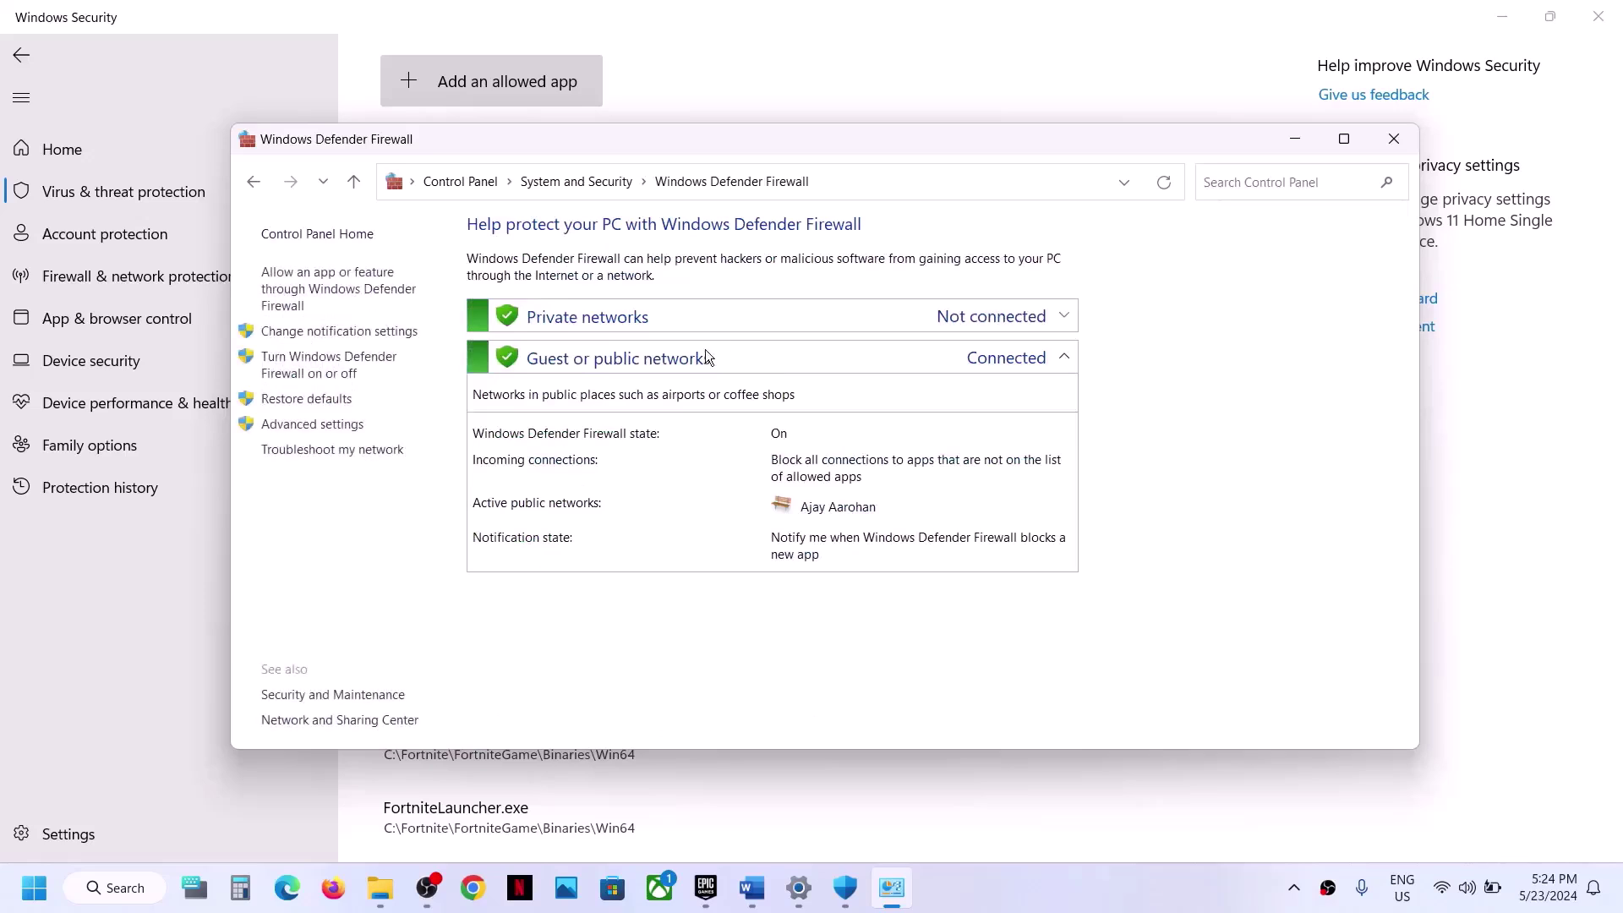
click(344, 291)
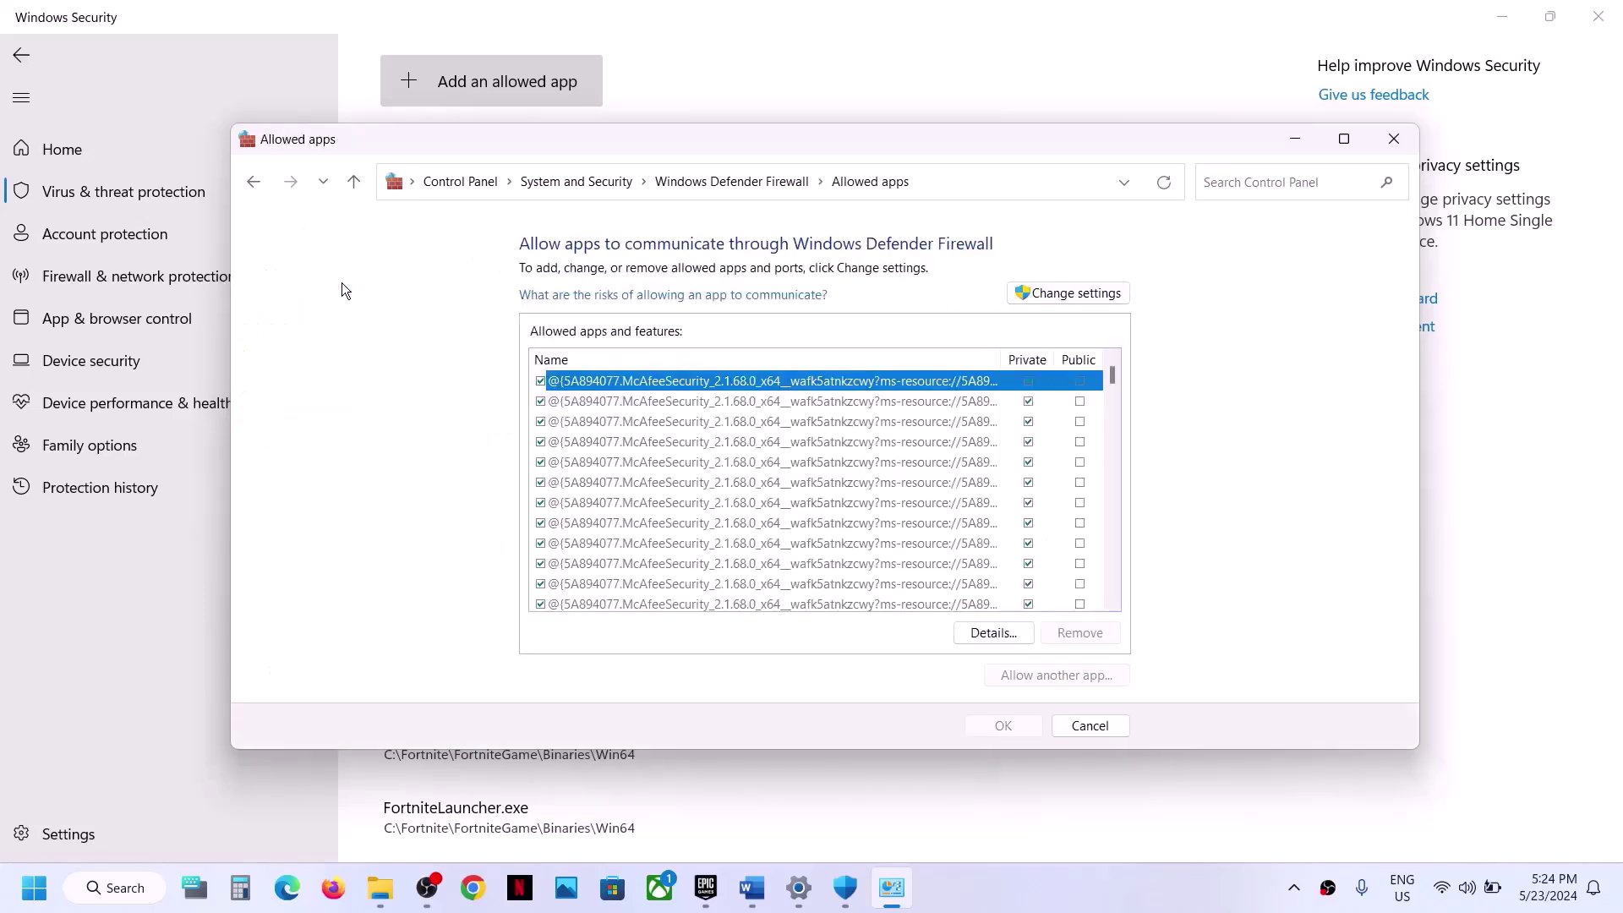
click(1038, 291)
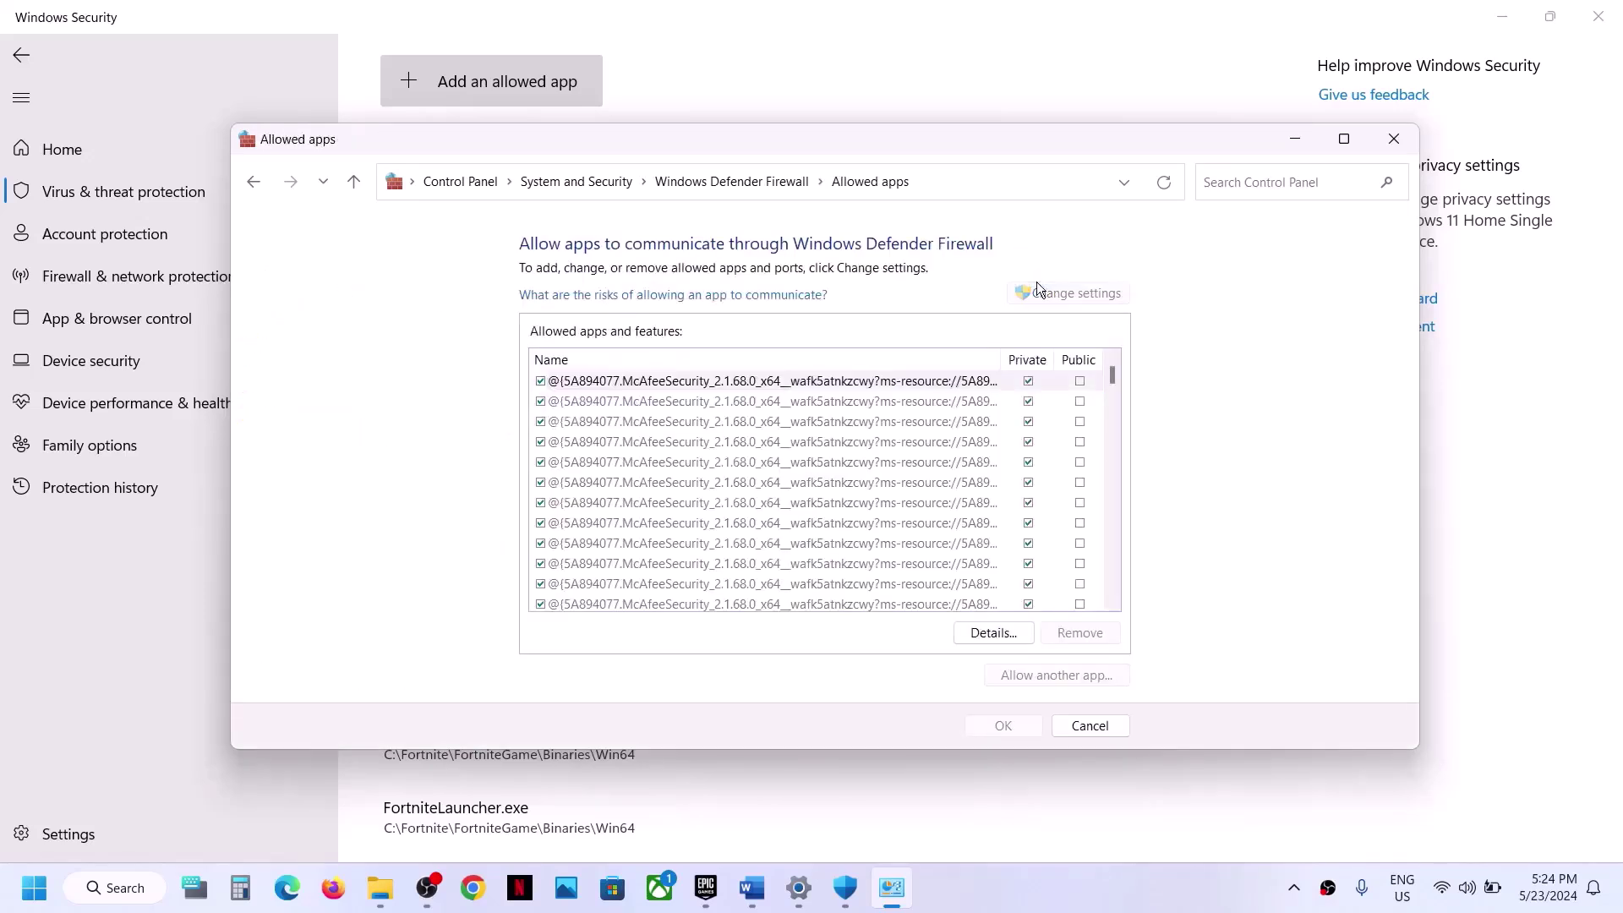
Try to add the Wuthering Waves application from the Wuthering Waves Game folder as another allowed firewall app
click(1055, 675)
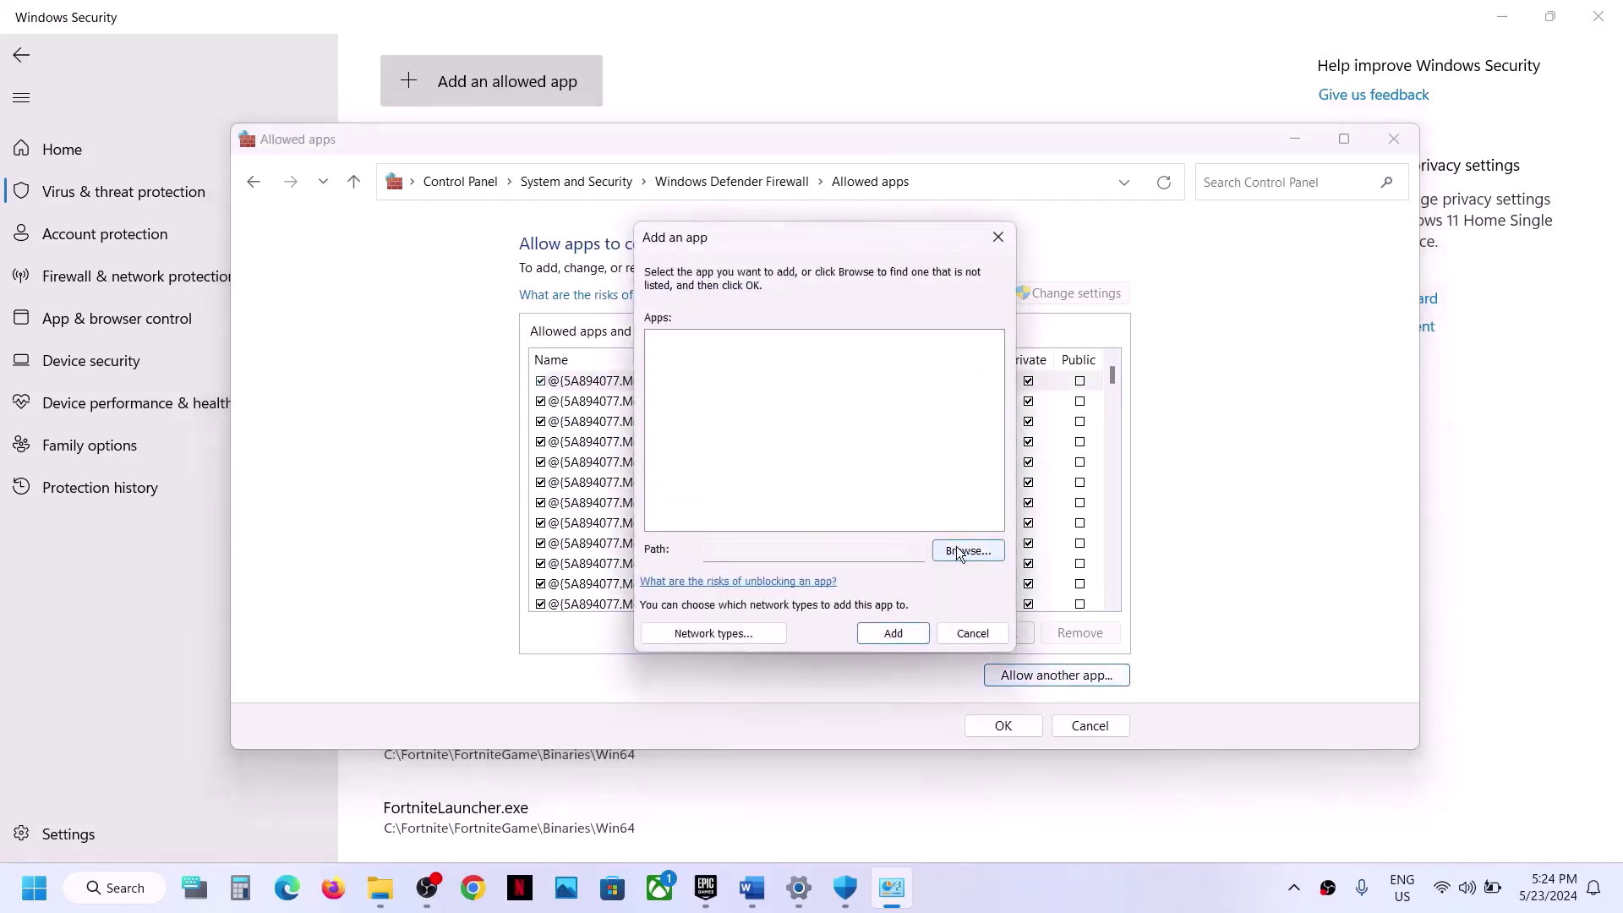
click(958, 551)
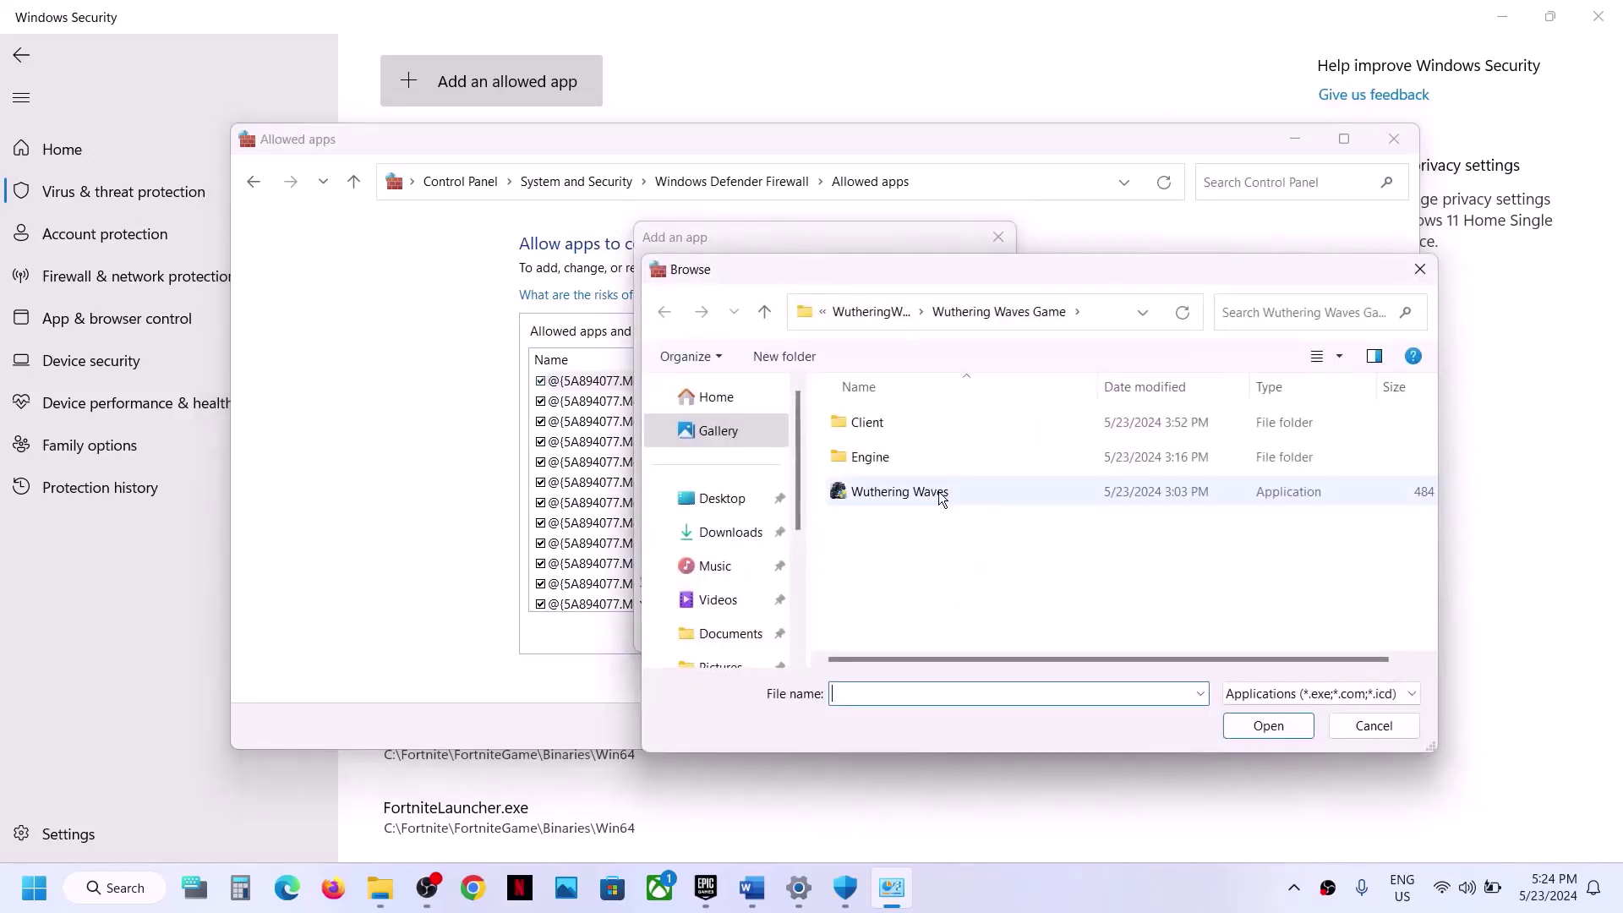
click(939, 493)
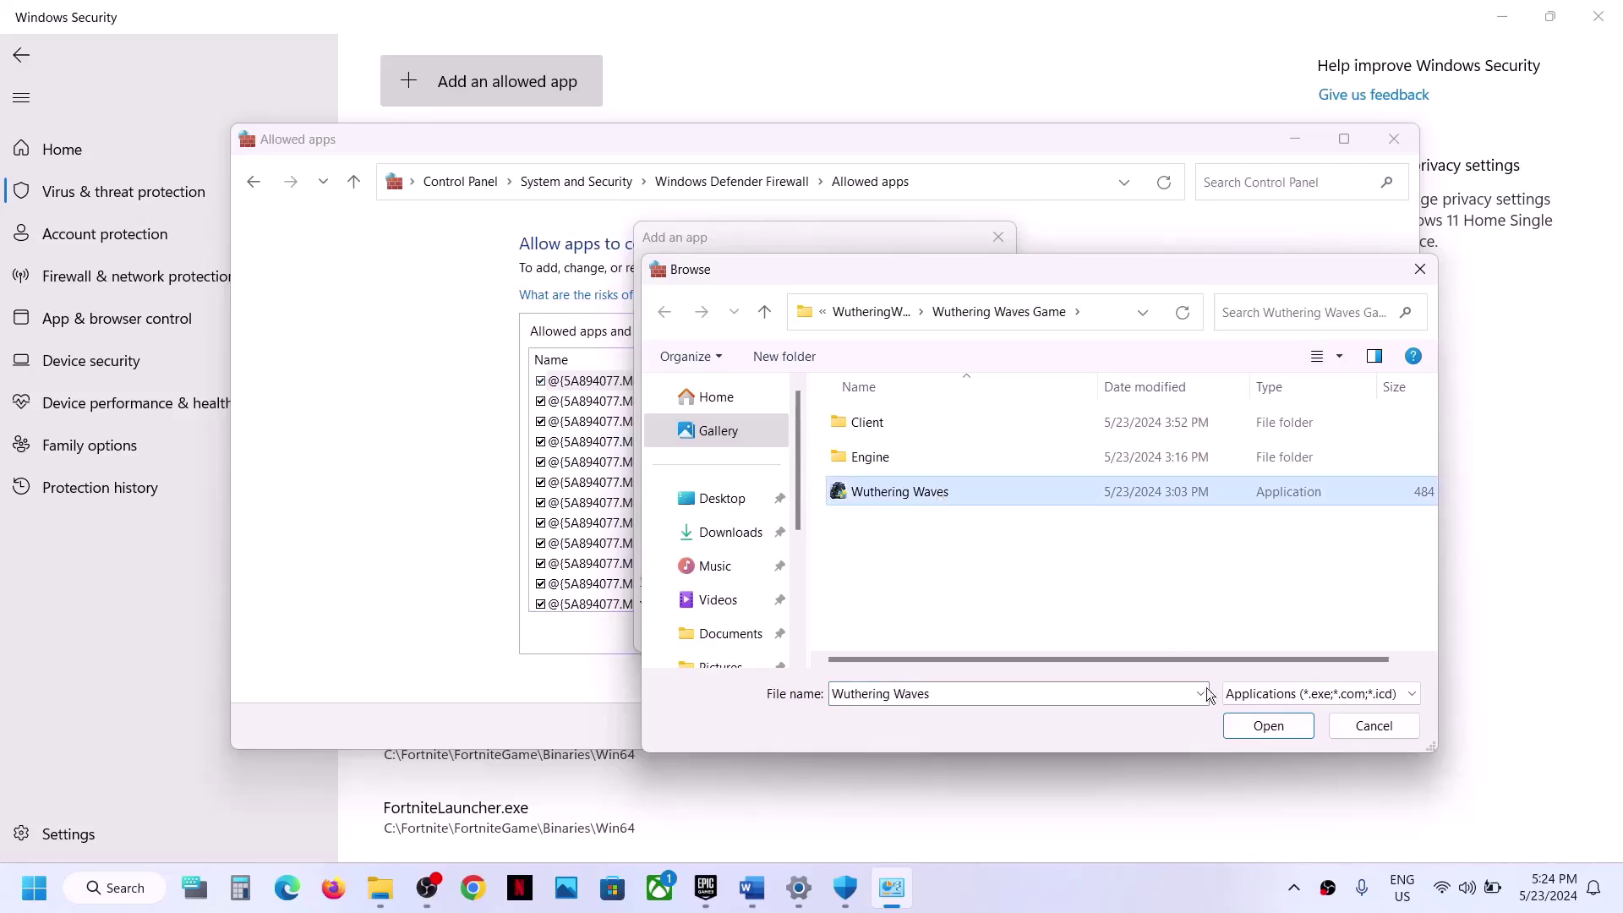
click(1271, 733)
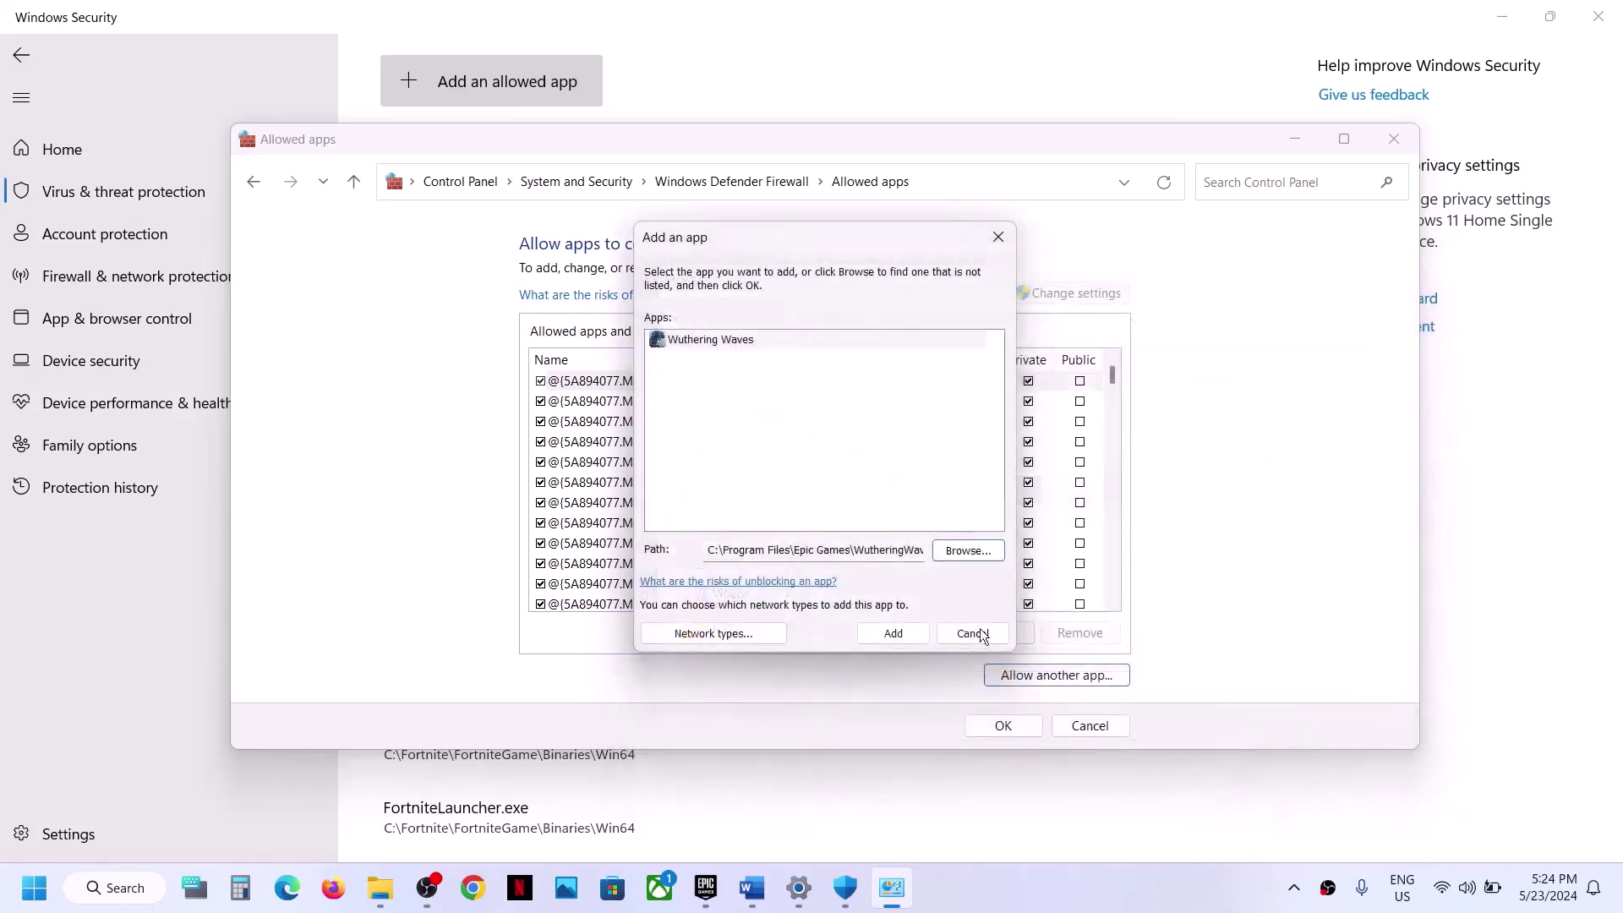
click(894, 633)
click(974, 517)
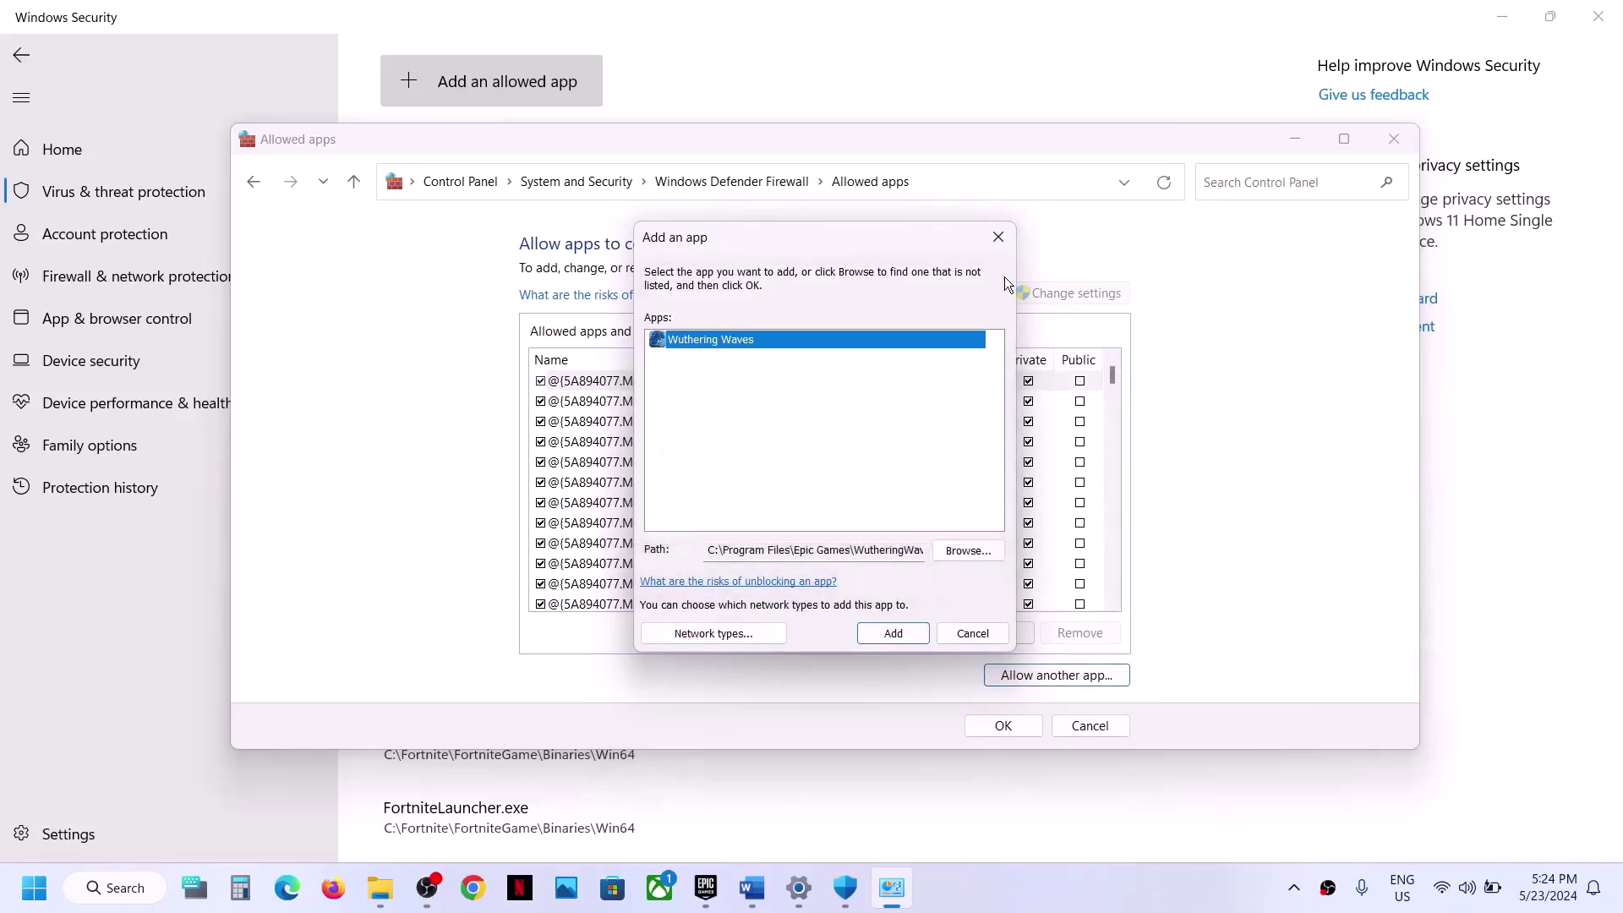
click(996, 245)
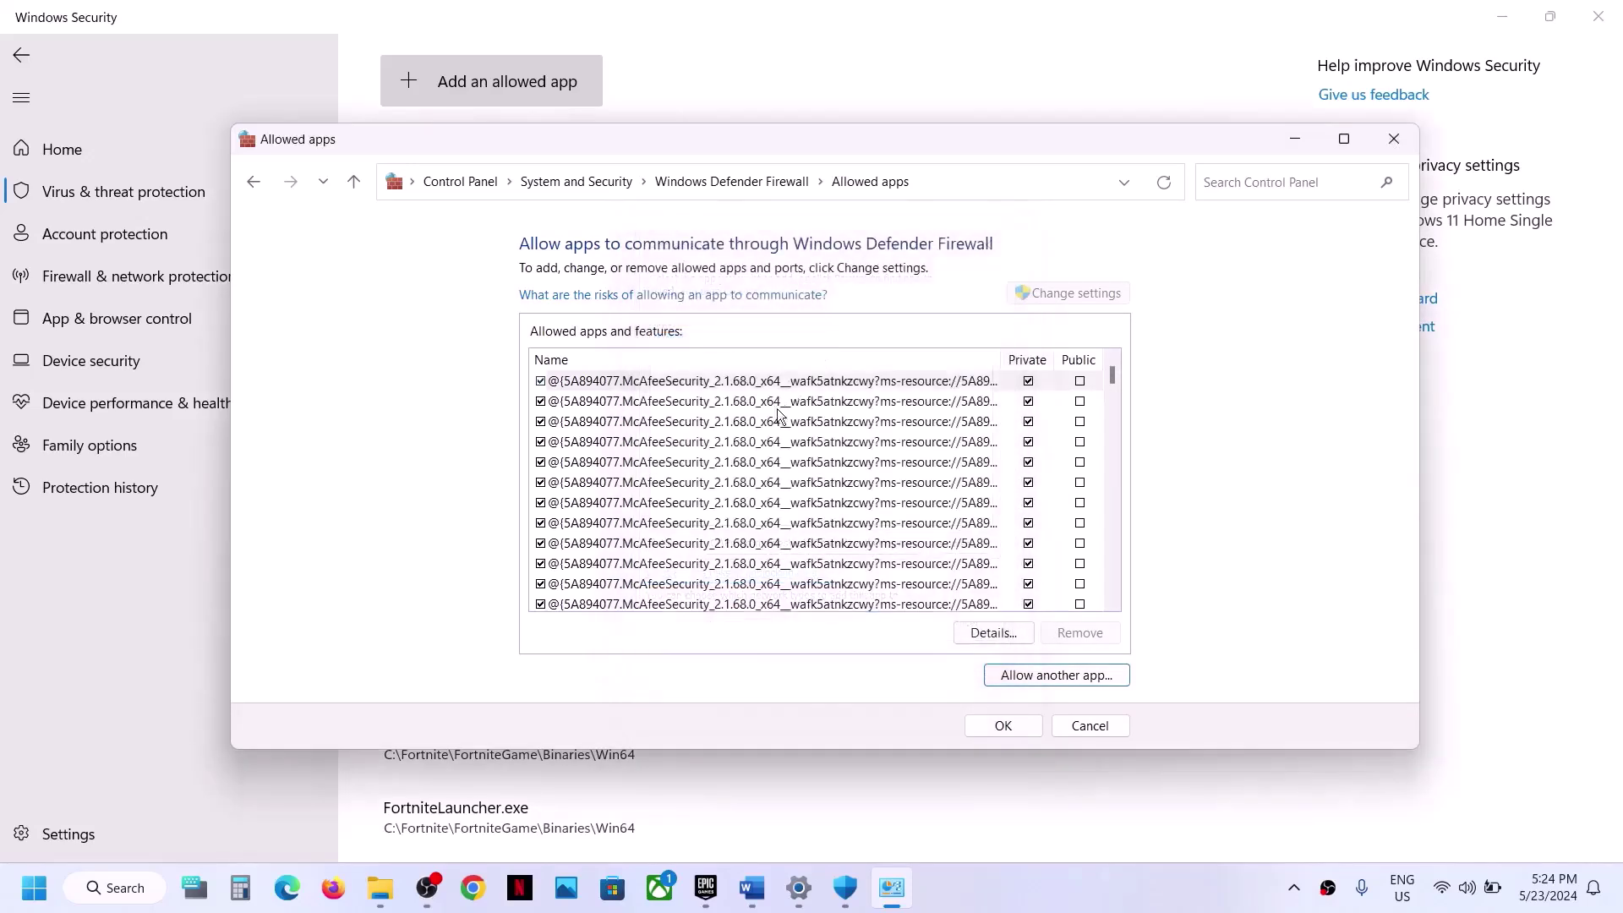
Find the Wuthering Waves entries in the firewall's allowed apps list and check their Private and Public network permissions
key(w)
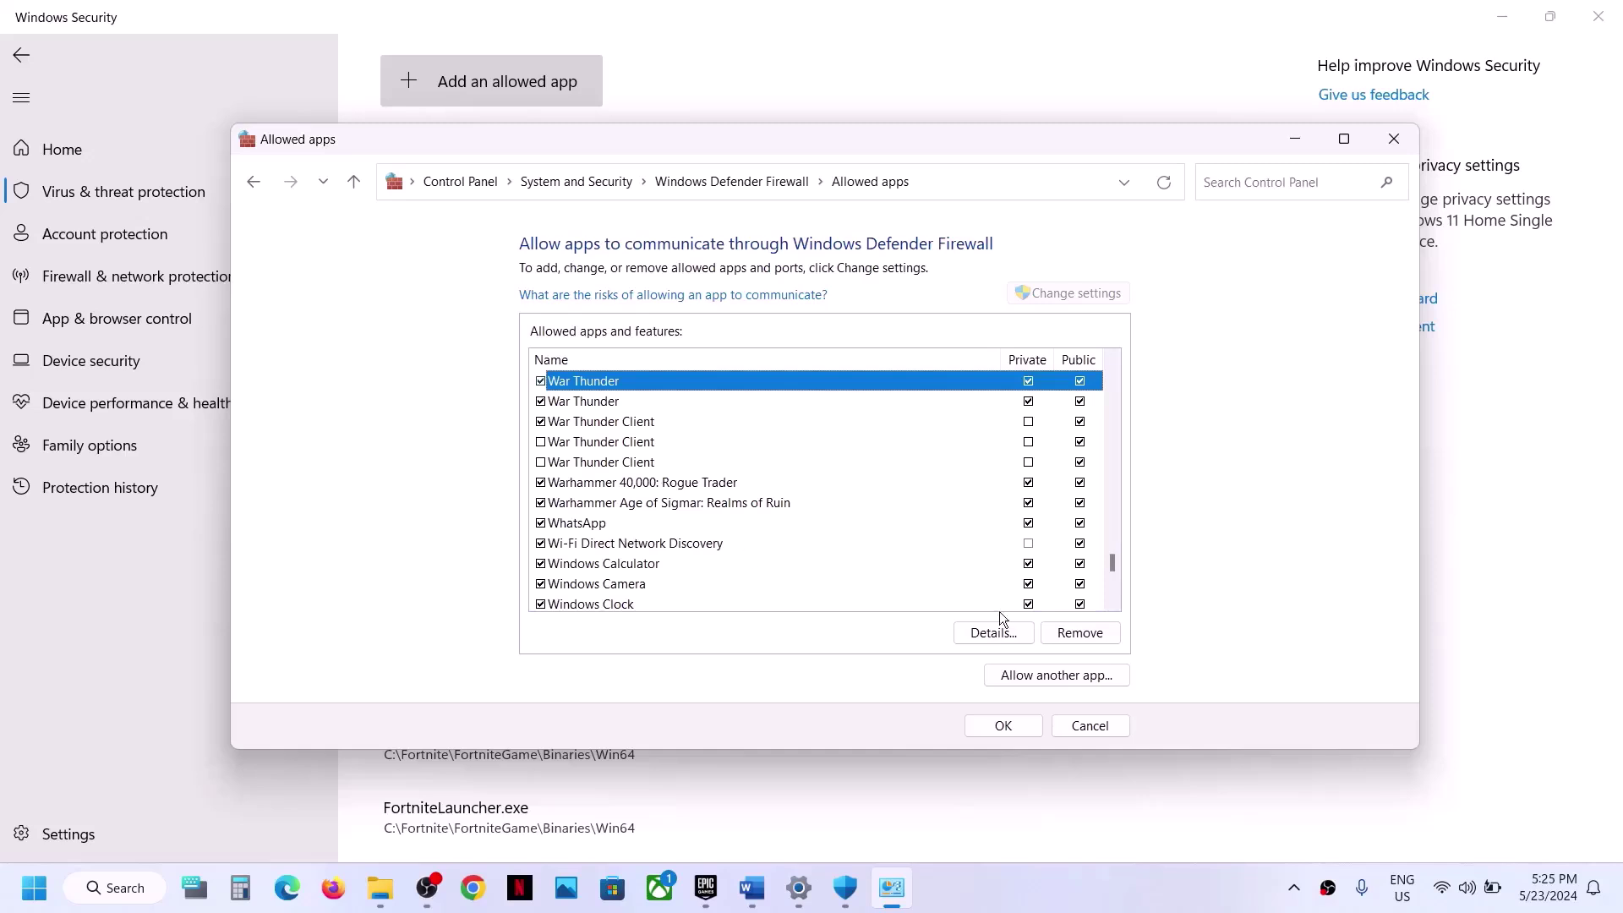
click(1109, 606)
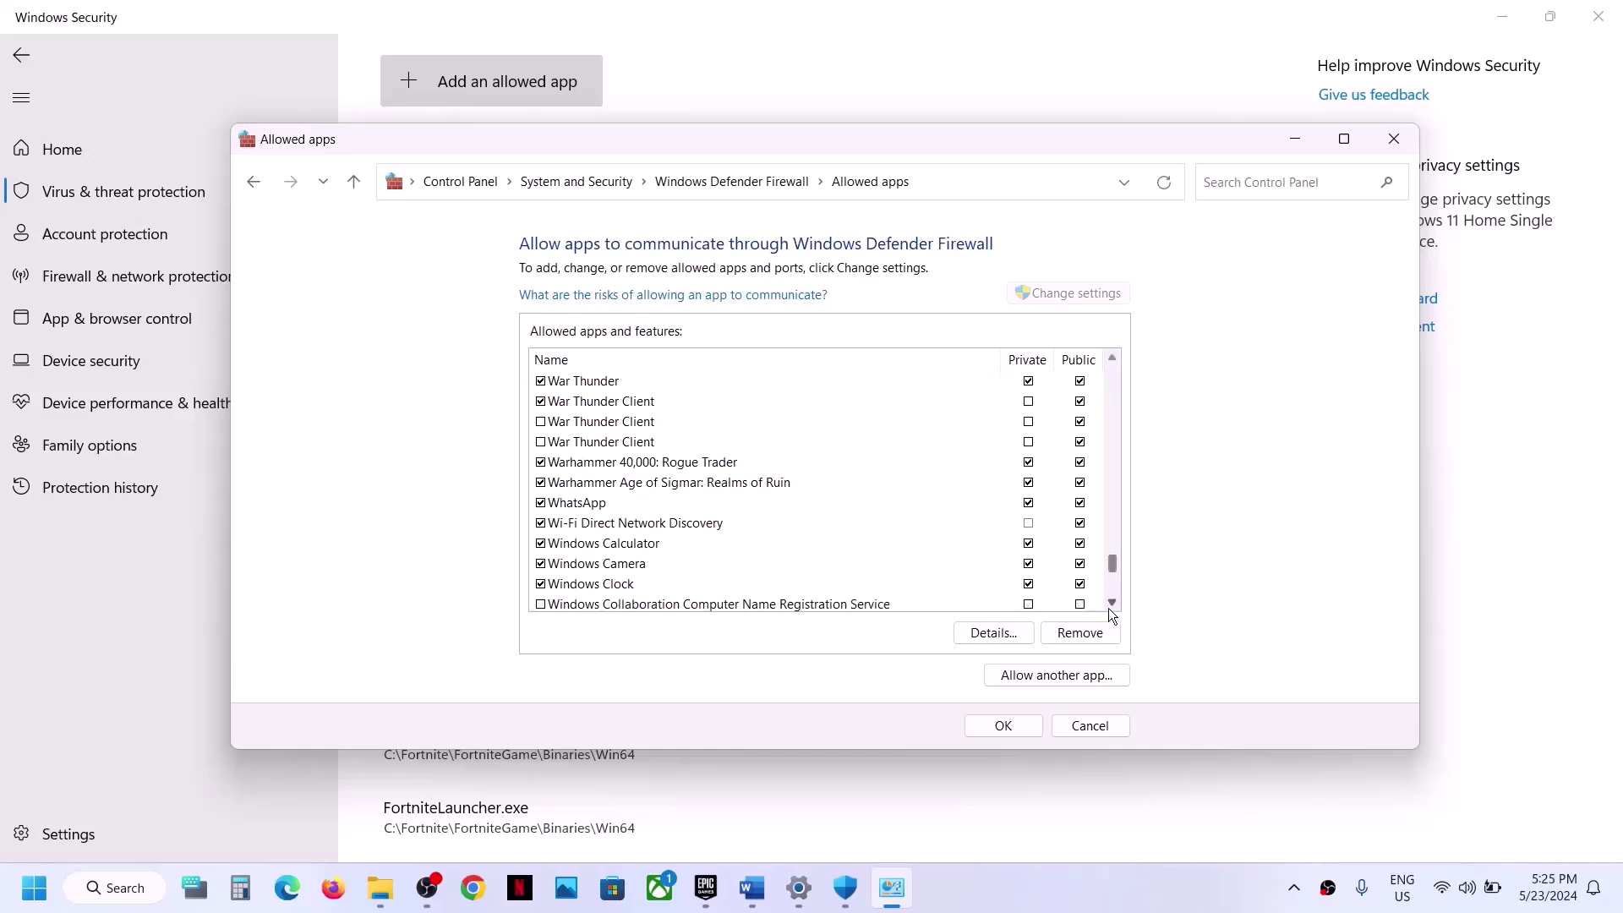
click(1108, 606)
click(1109, 606)
click(1109, 605)
click(1109, 606)
click(1109, 606)
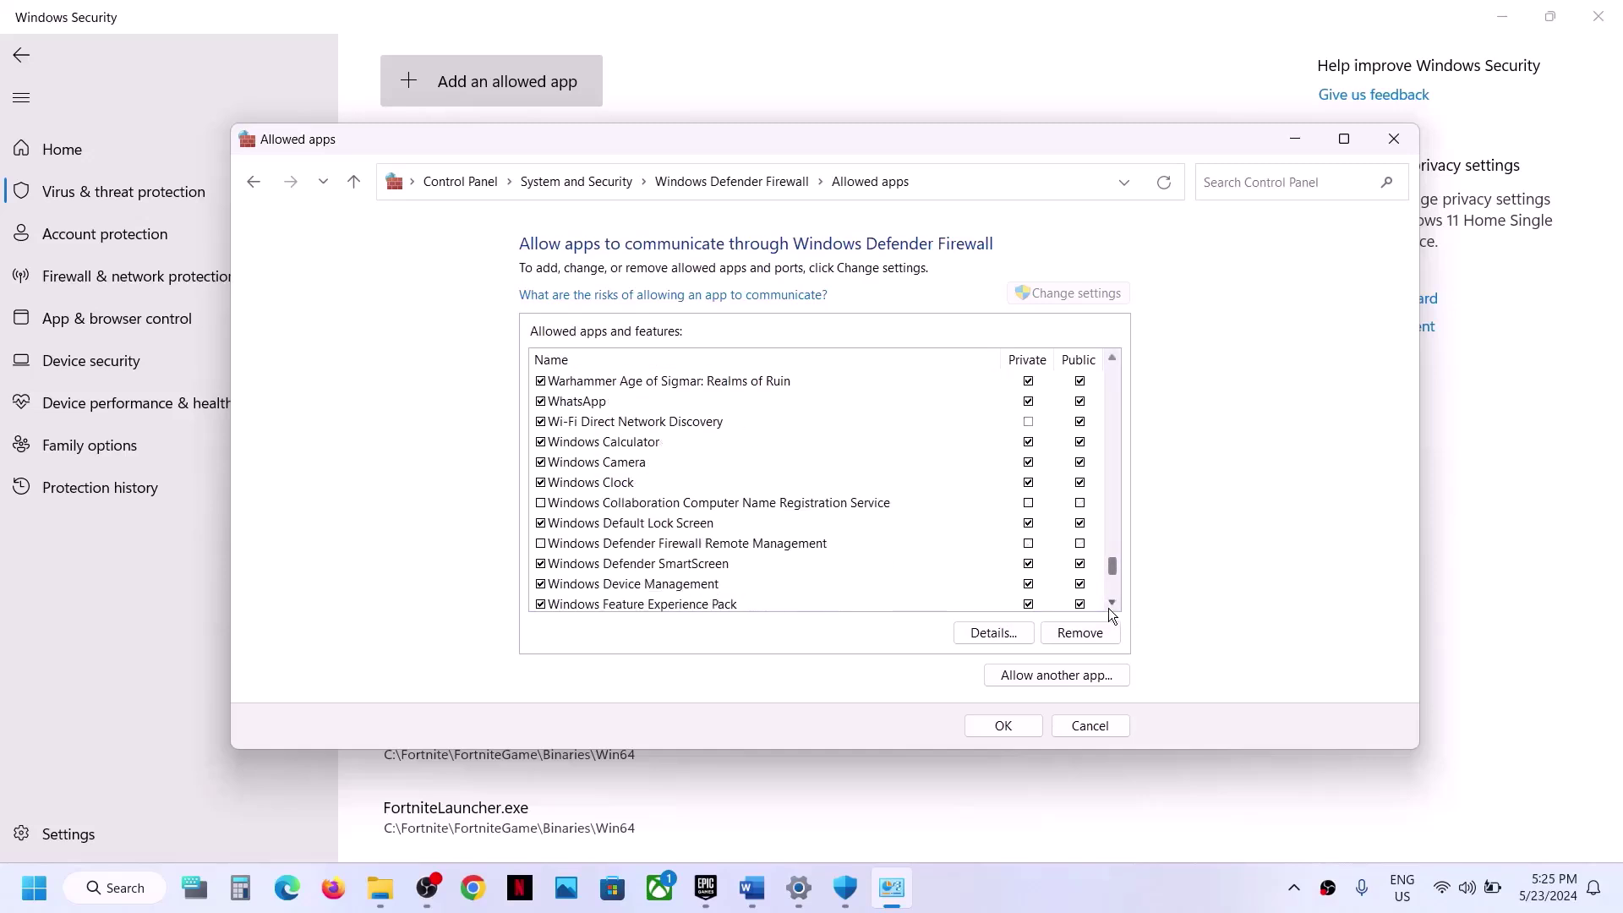
click(1109, 606)
click(1109, 606)
click(1109, 606)
click(1109, 606)
click(1109, 606)
click(1109, 606)
click(1109, 606)
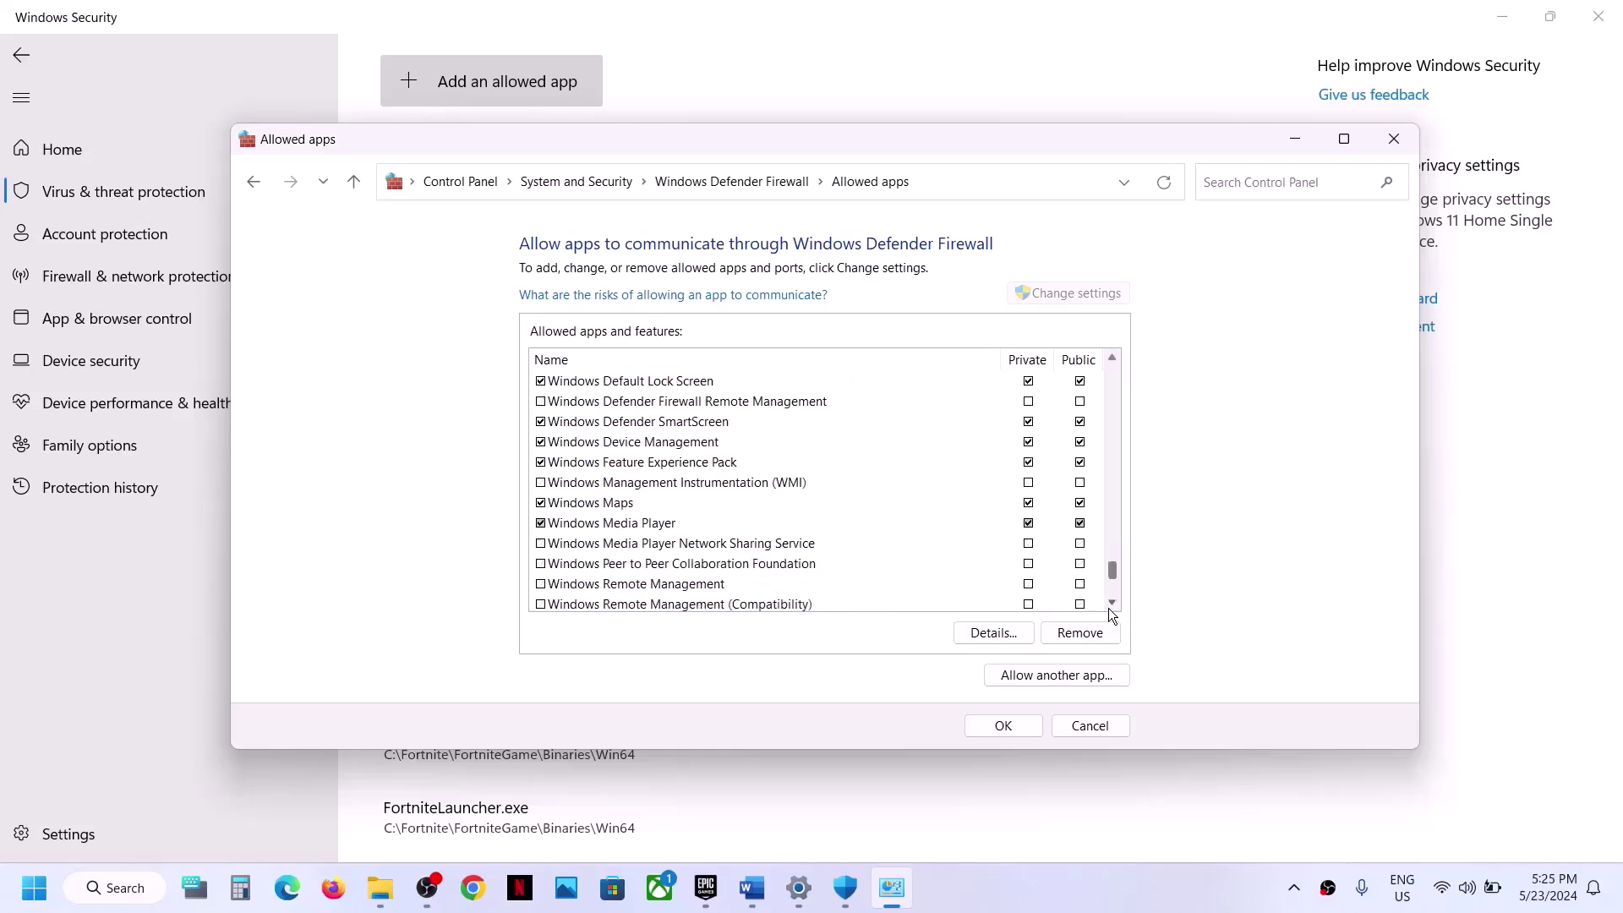
click(1108, 606)
click(1108, 606)
click(1109, 606)
click(1109, 606)
click(1109, 606)
click(1109, 606)
click(1109, 606)
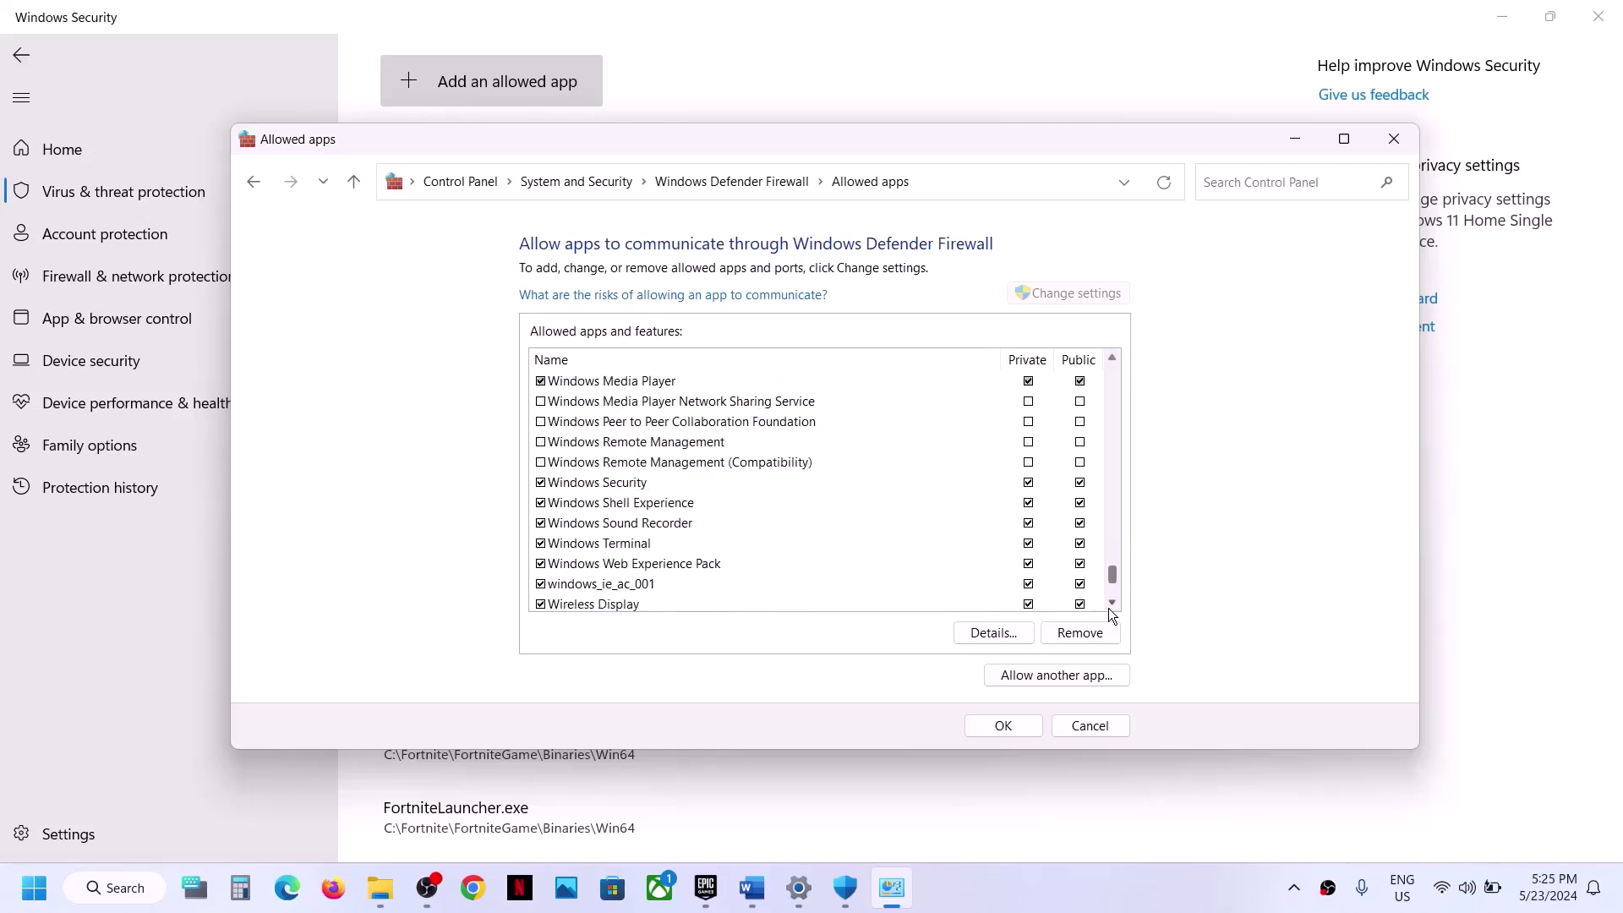
click(1109, 606)
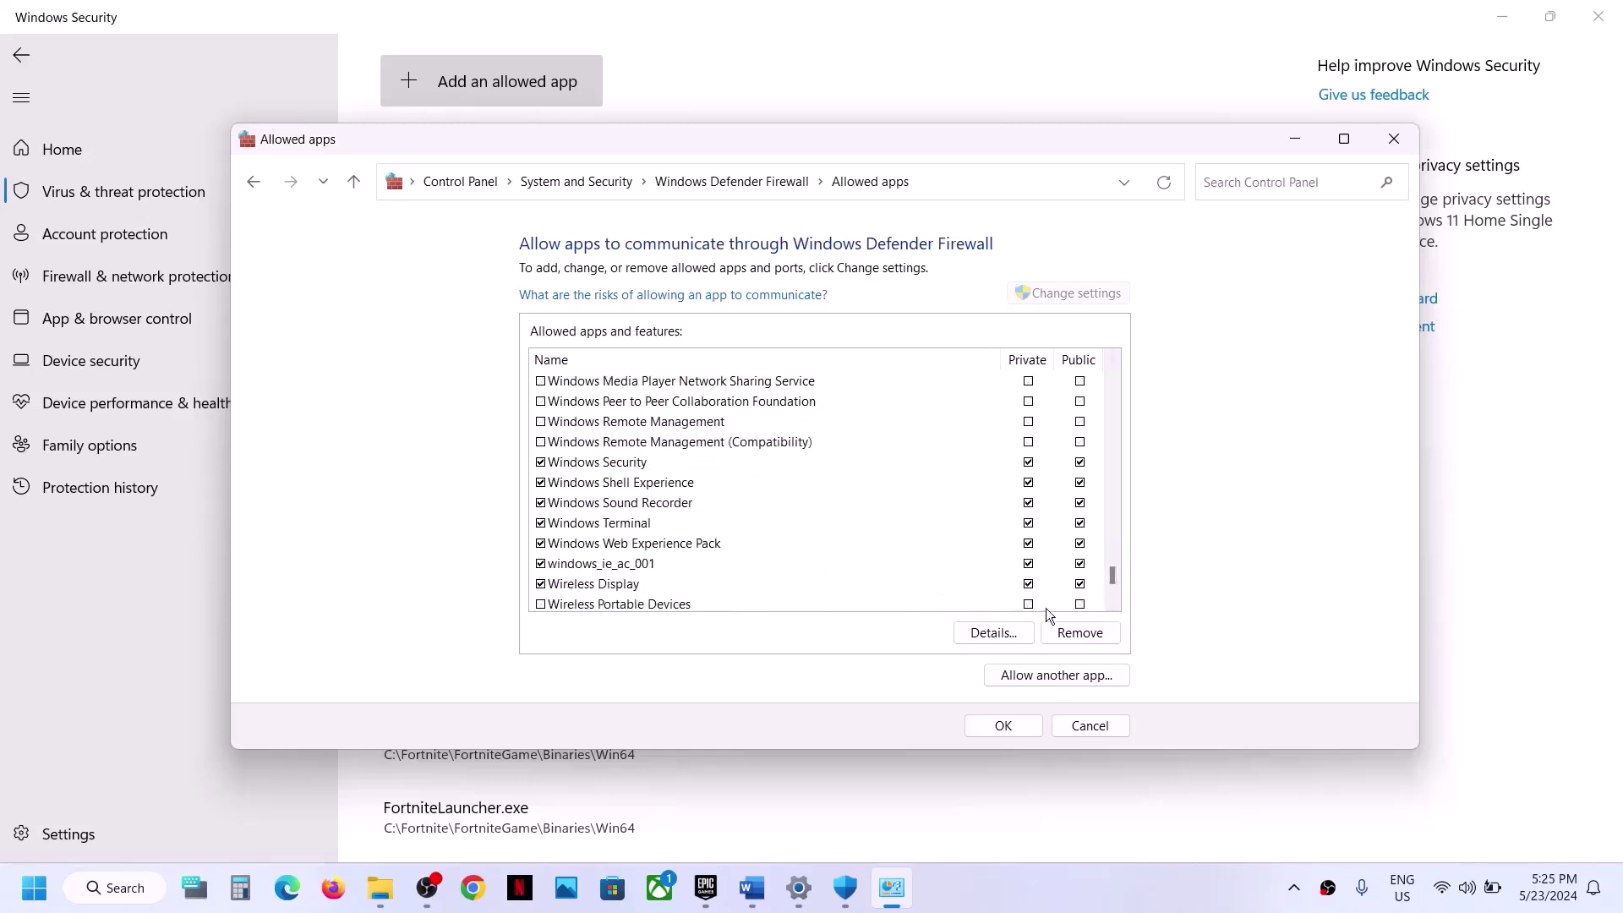
click(1114, 600)
click(1114, 600)
click(1114, 600)
click(1114, 600)
click(1114, 600)
click(1114, 600)
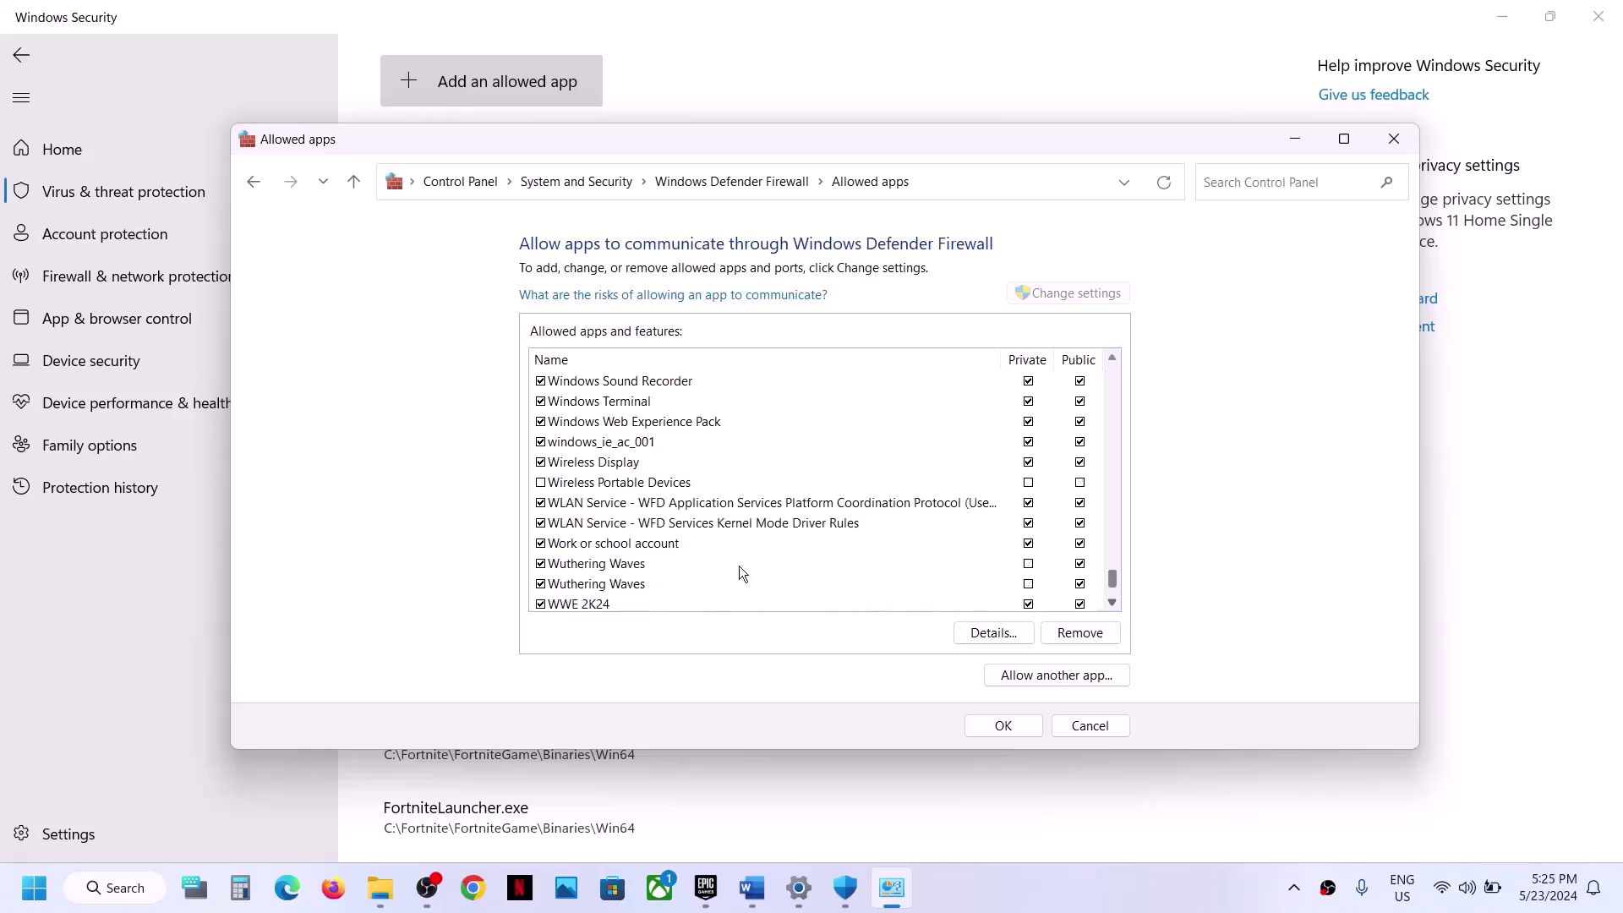
Confirm the firewall's allowed apps list and close the firewall, Windows Security and Settings windows
click(1004, 725)
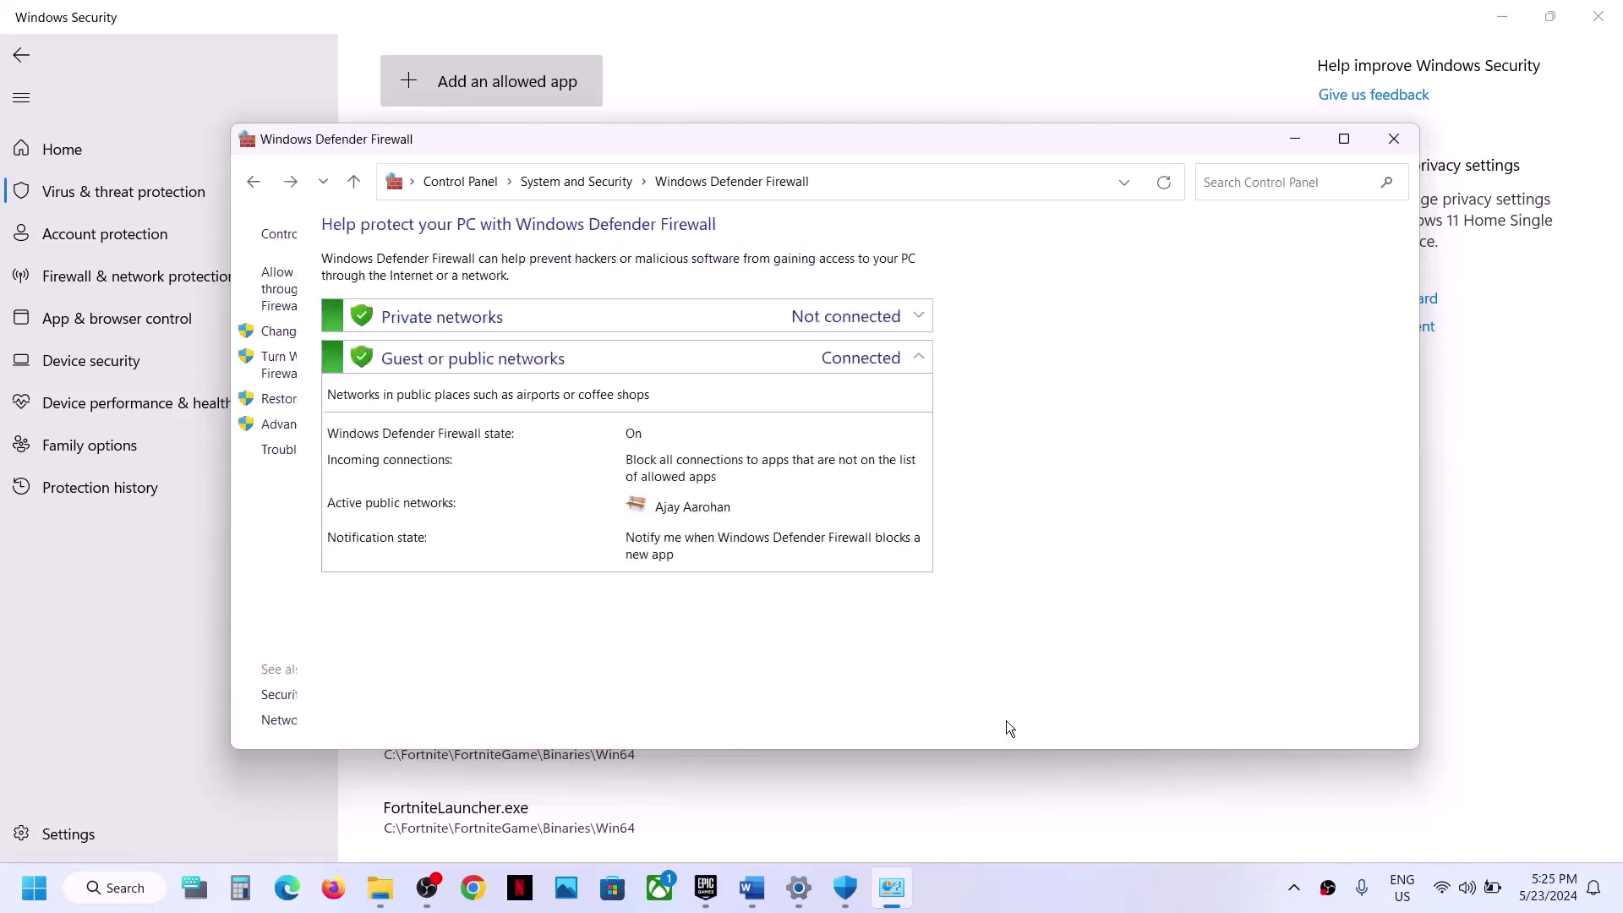
click(1394, 138)
click(1615, 10)
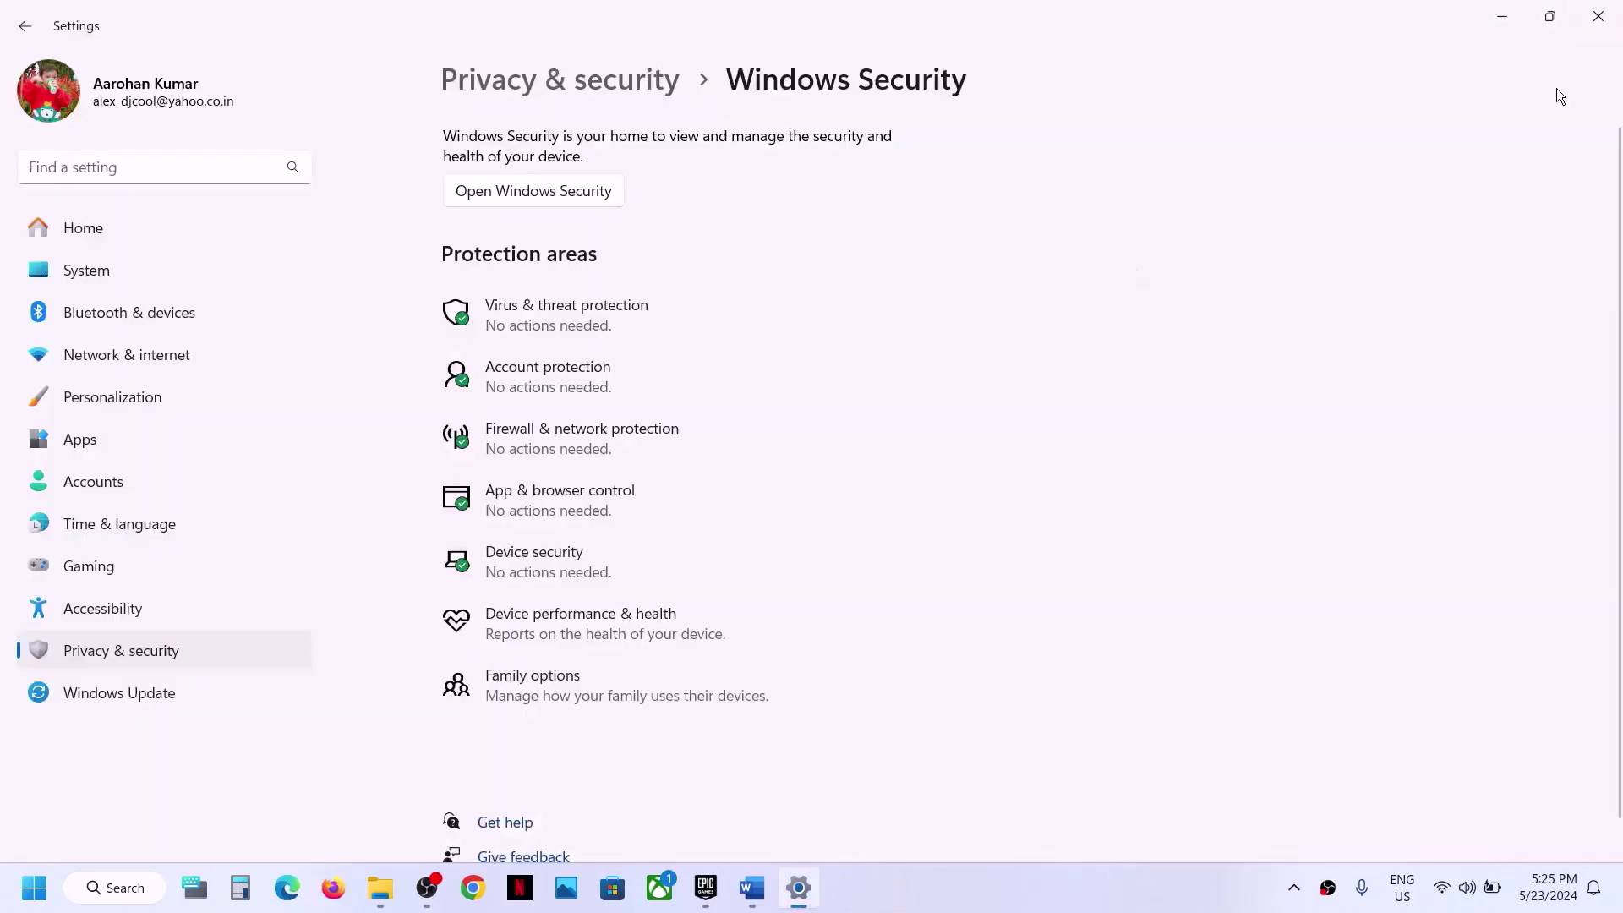
click(1616, 32)
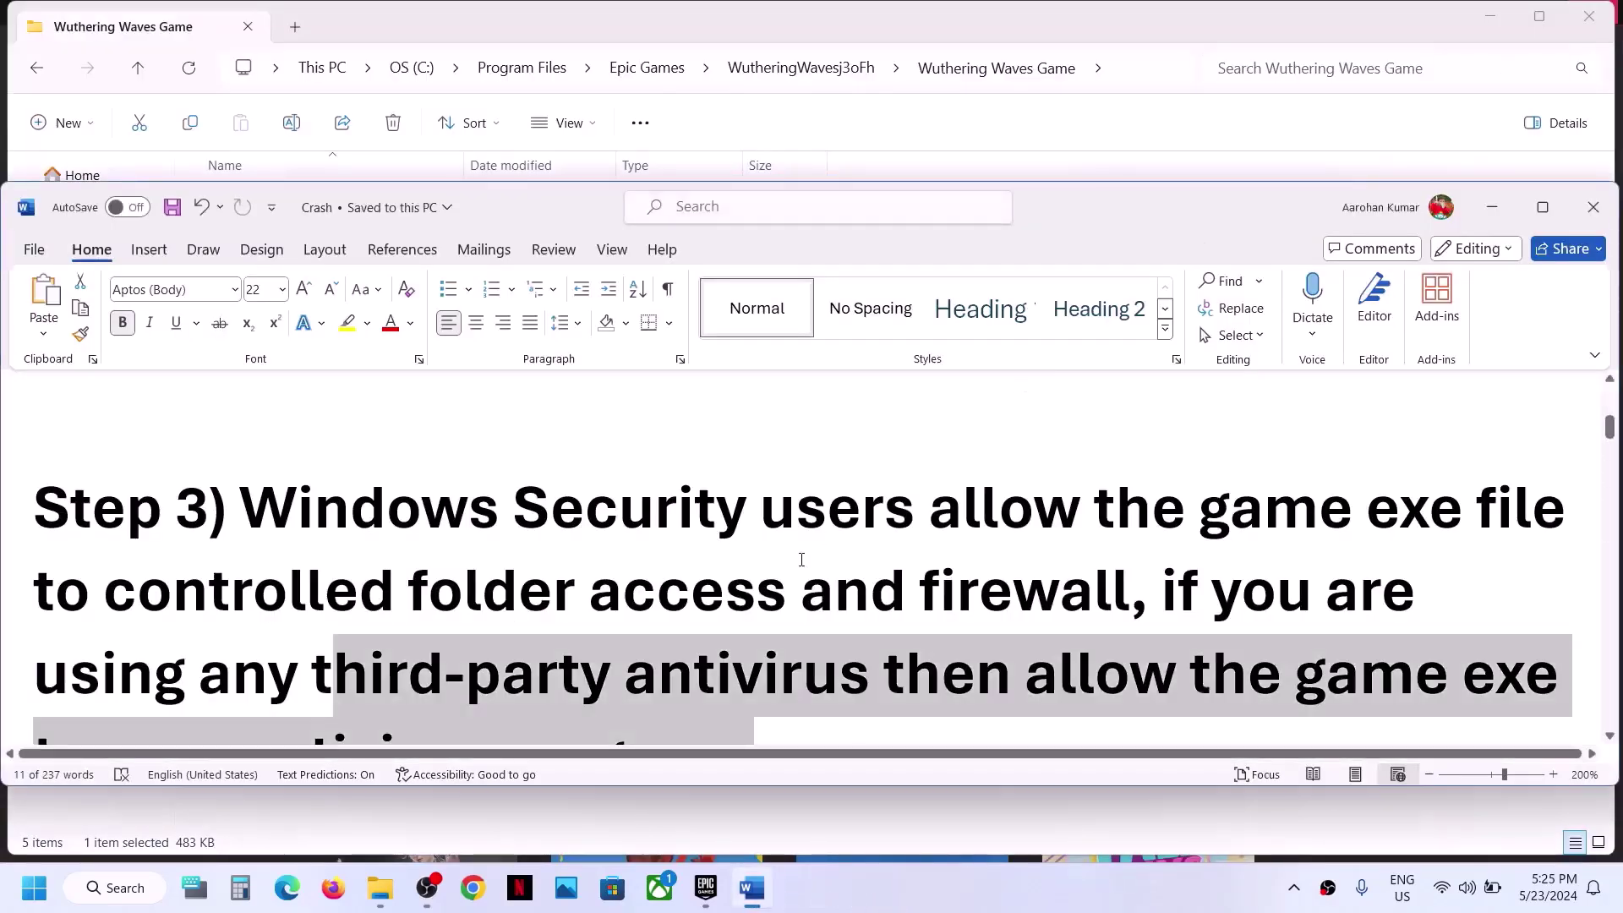
Read Step 4 about updating Windows in the Crash document and copy part of its heading
scroll(803, 561, down, 5)
scroll(801, 559, down, 3)
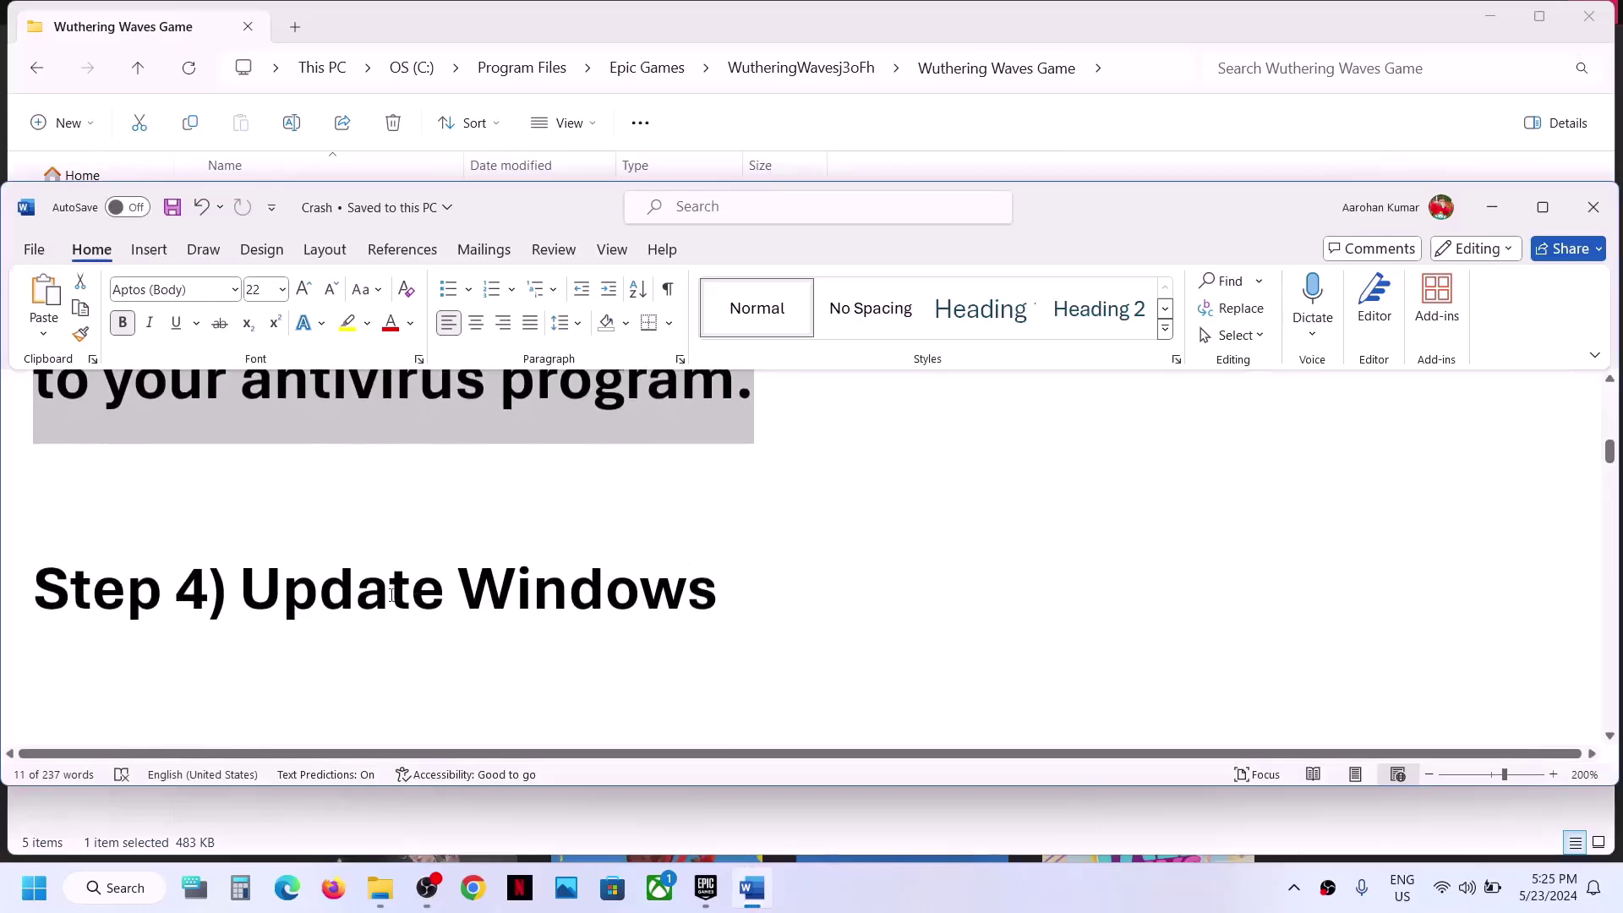
drag(386, 601, 641, 609)
key(ctrl+c)
Switch to Windows Settings and check for updates on the Windows Update page
key(super+i)
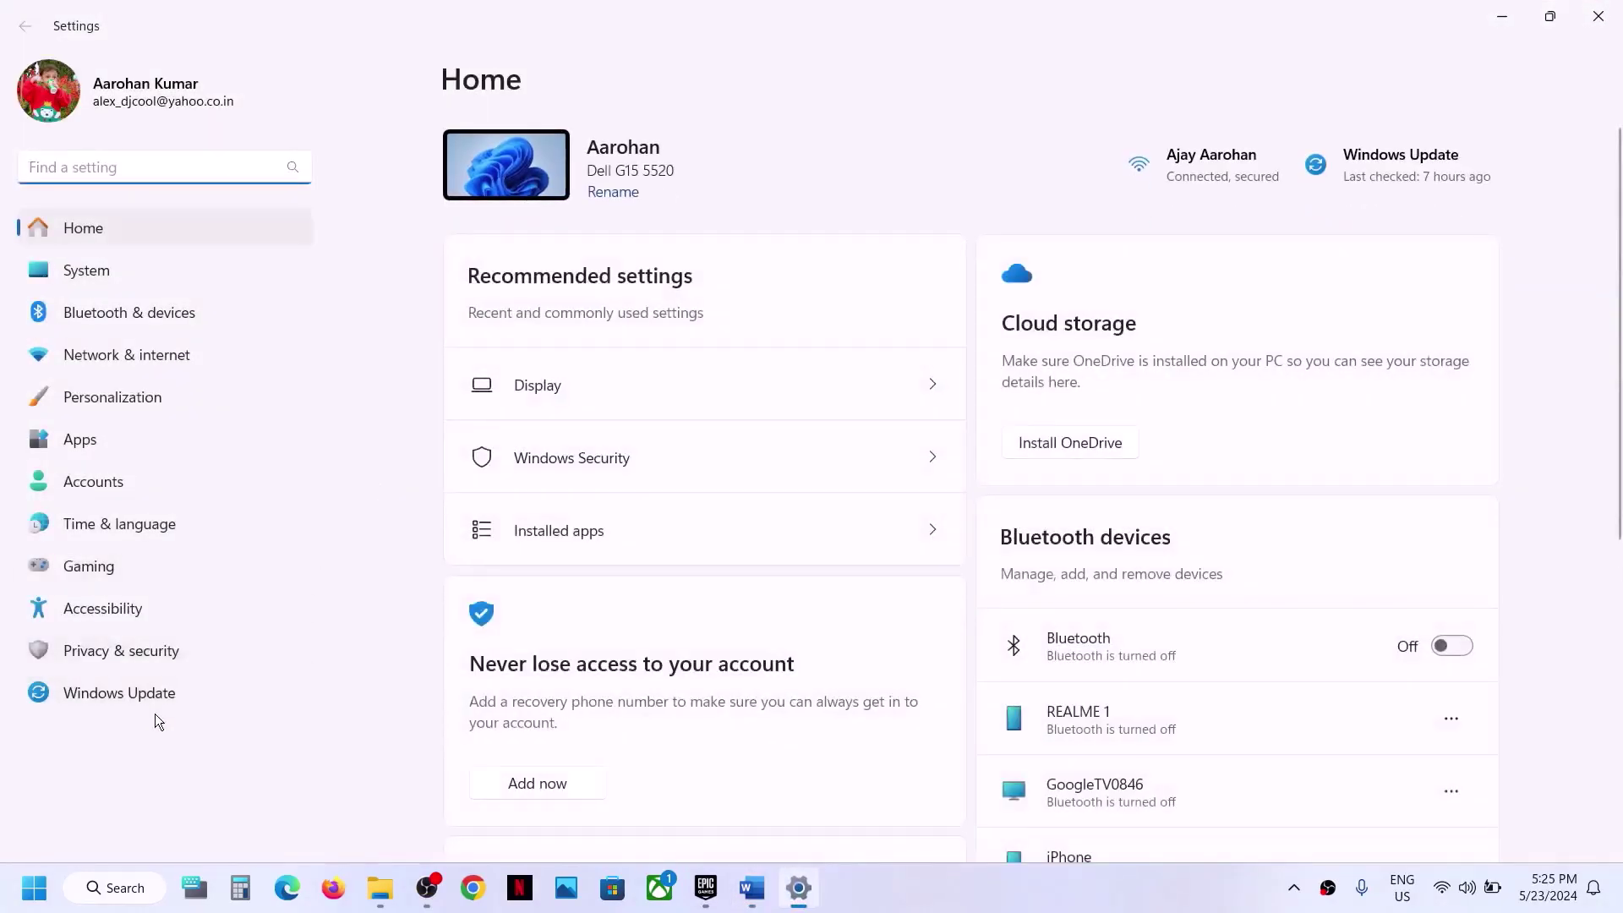
click(155, 710)
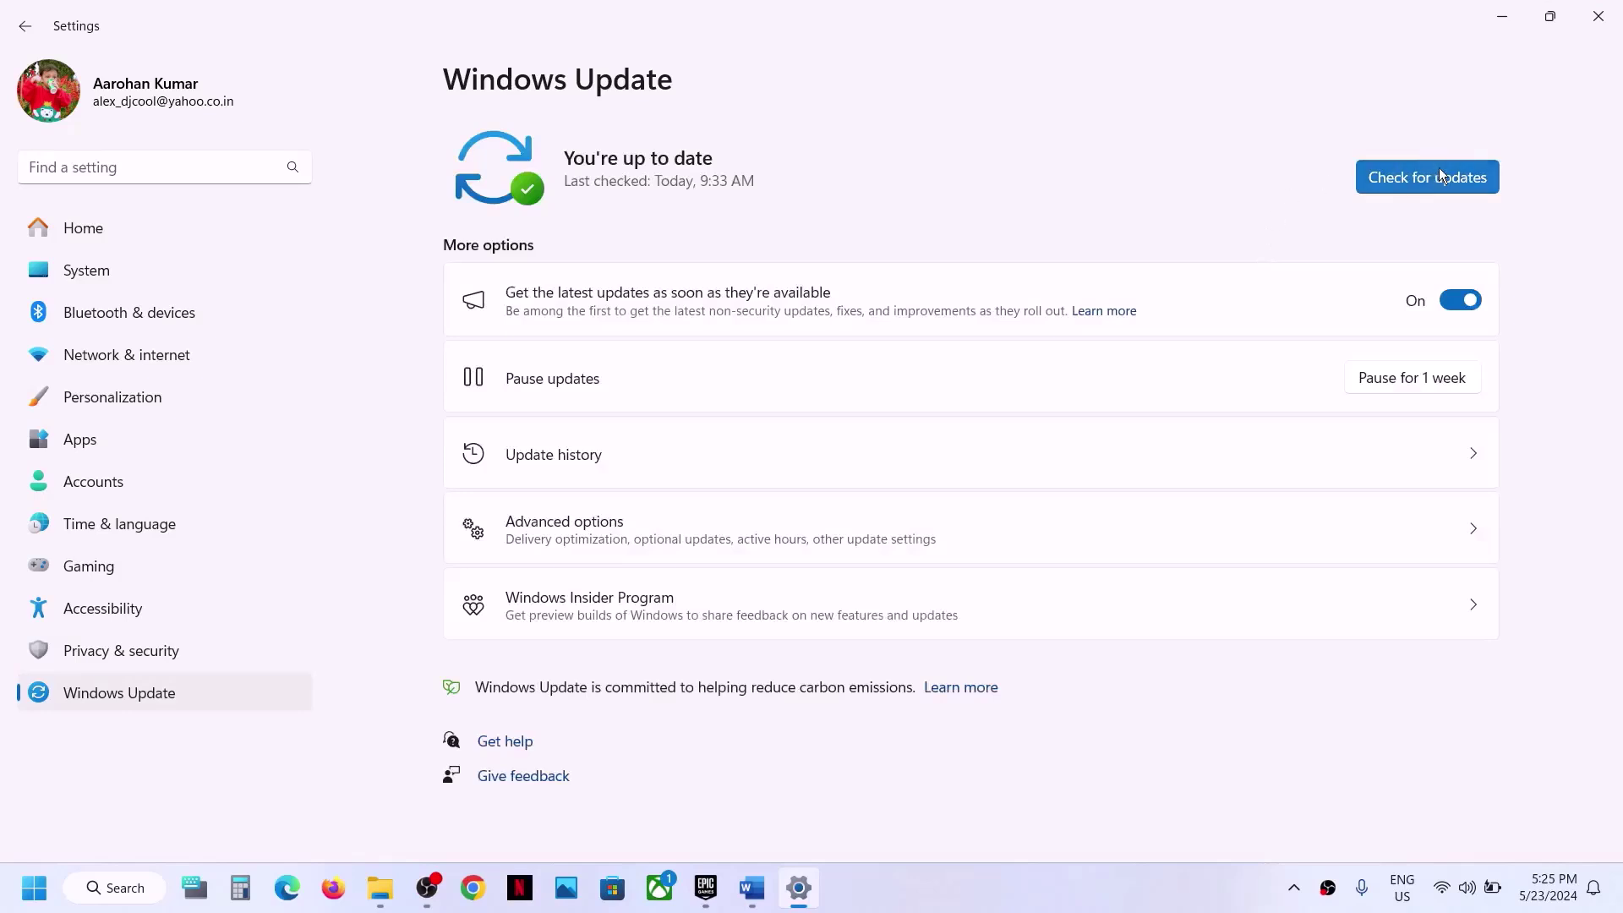
click(1443, 176)
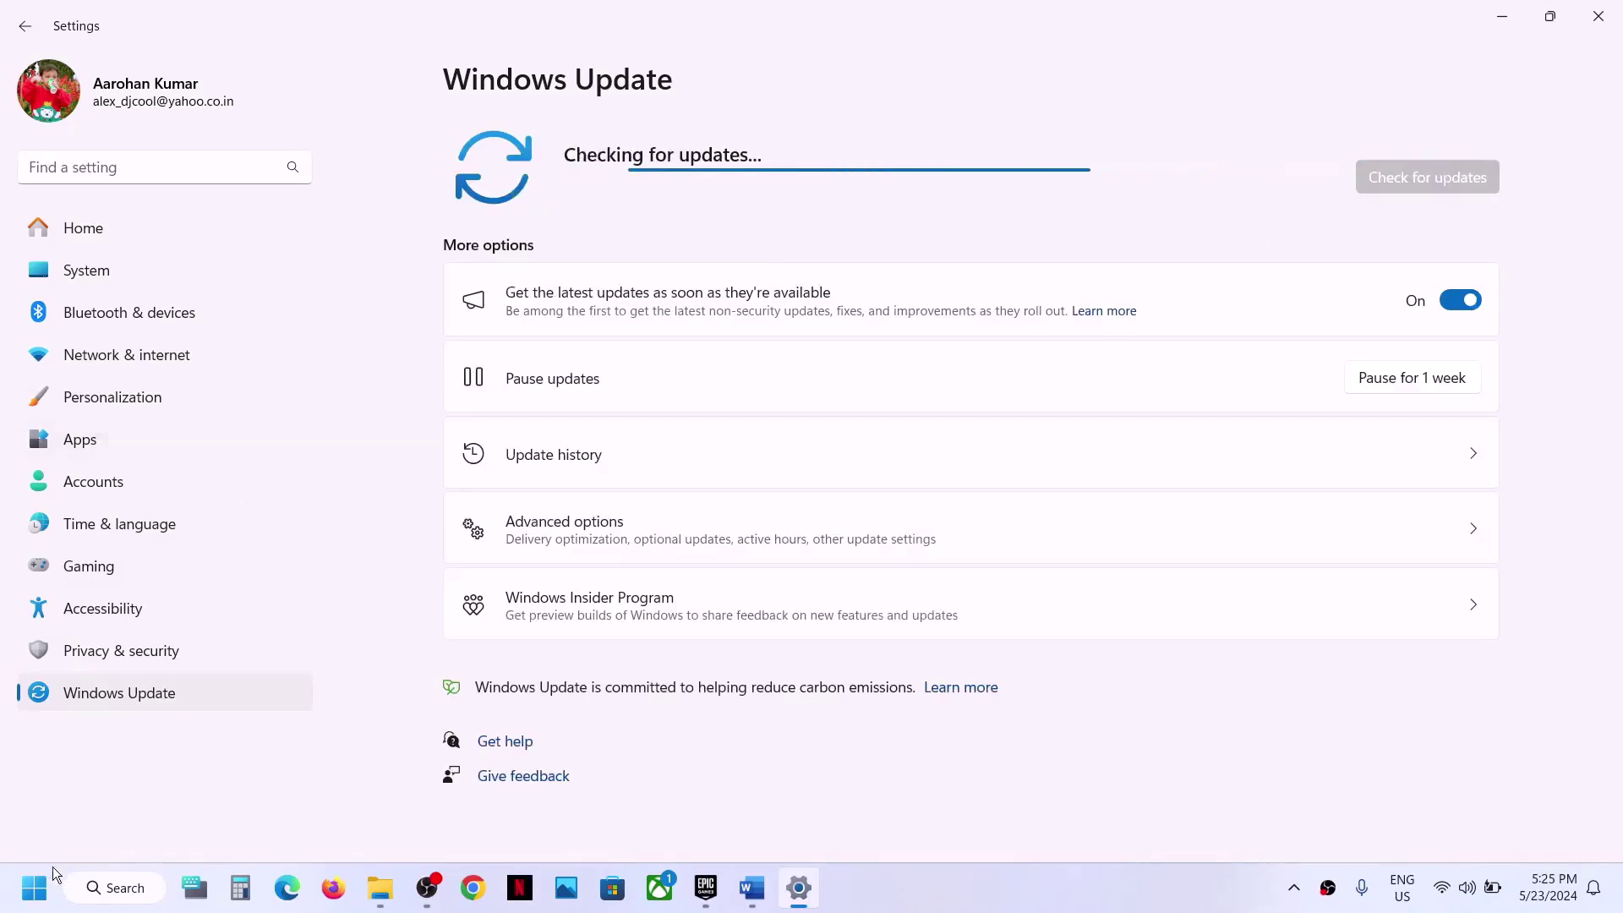
click(39, 902)
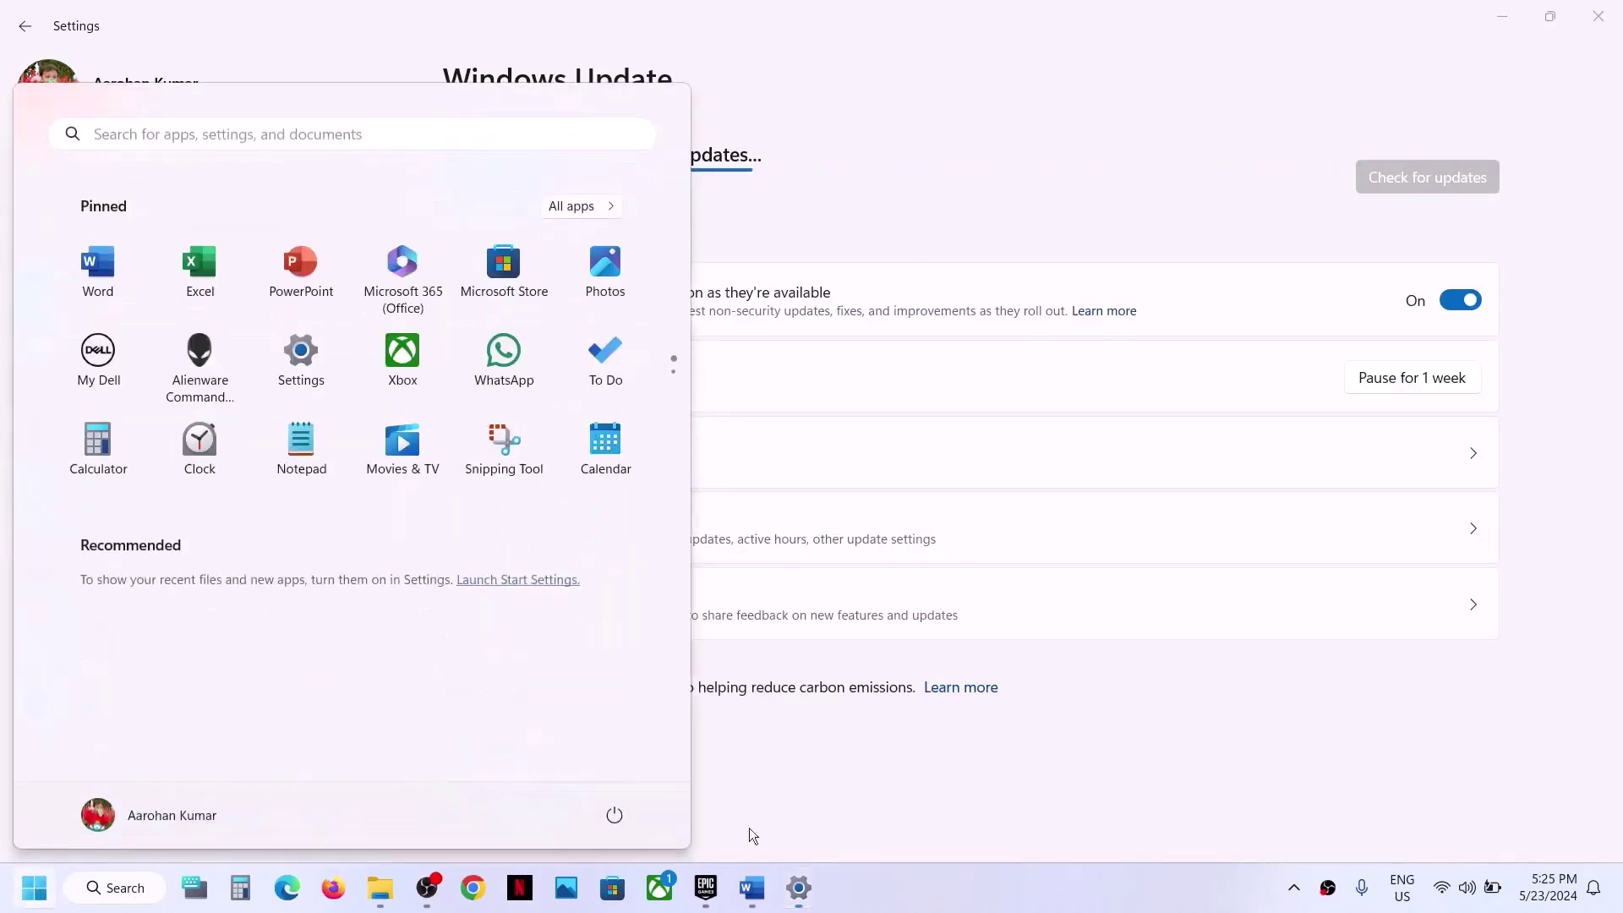
click(629, 820)
key(Escape)
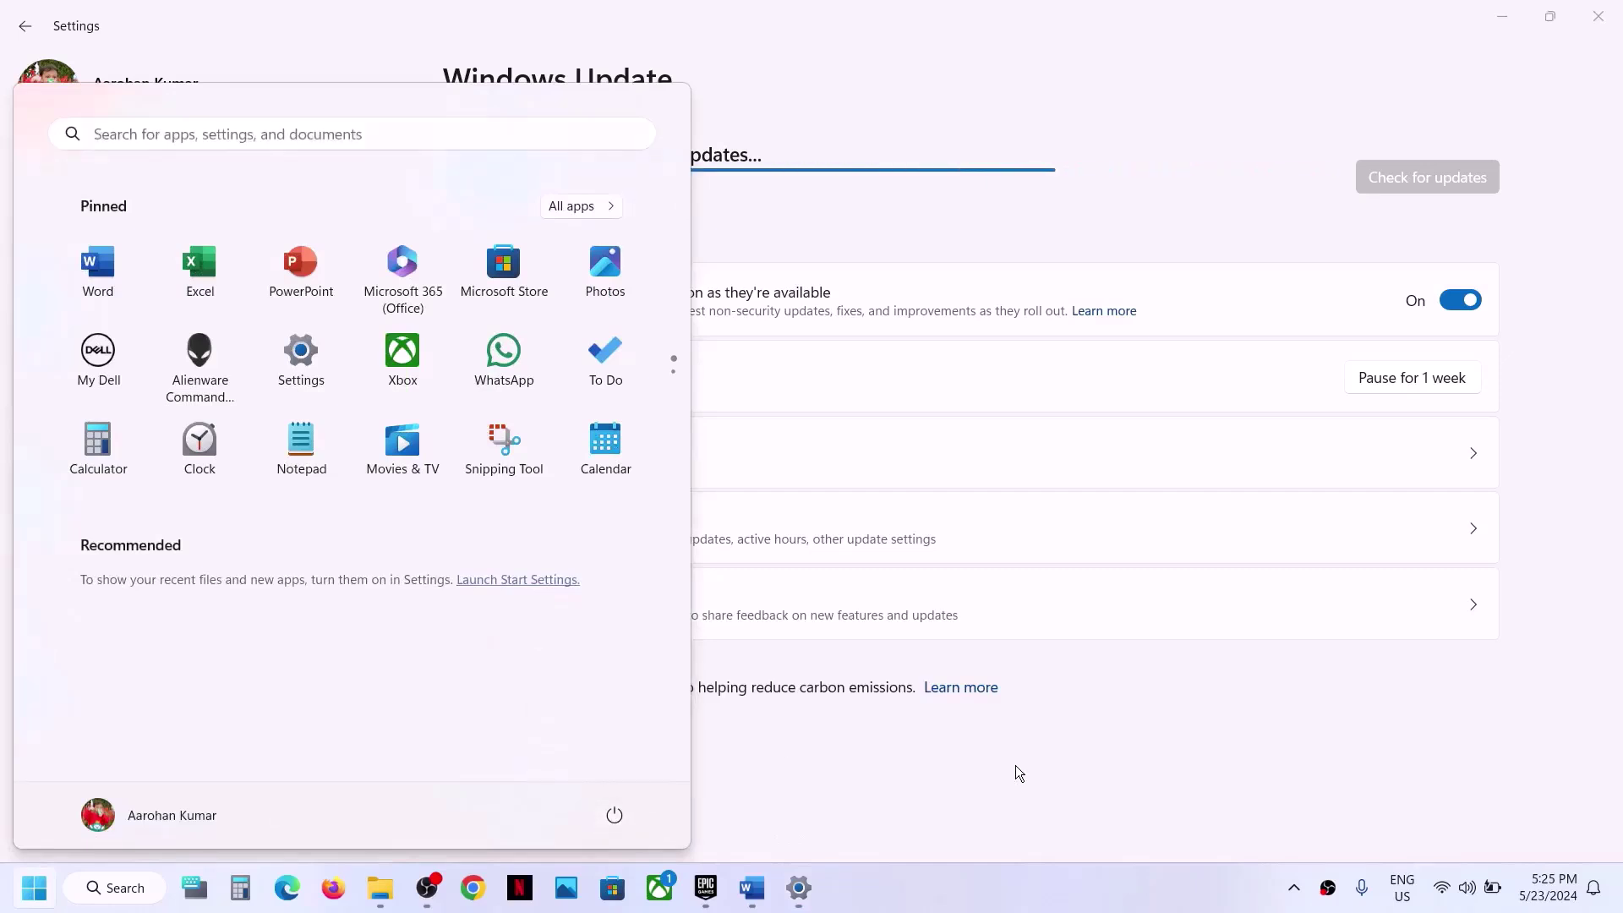
Switch to the Crash document in Word and read Step 5 about a clean graphics driver installation, including the NVIDIA and AMD links
click(752, 887)
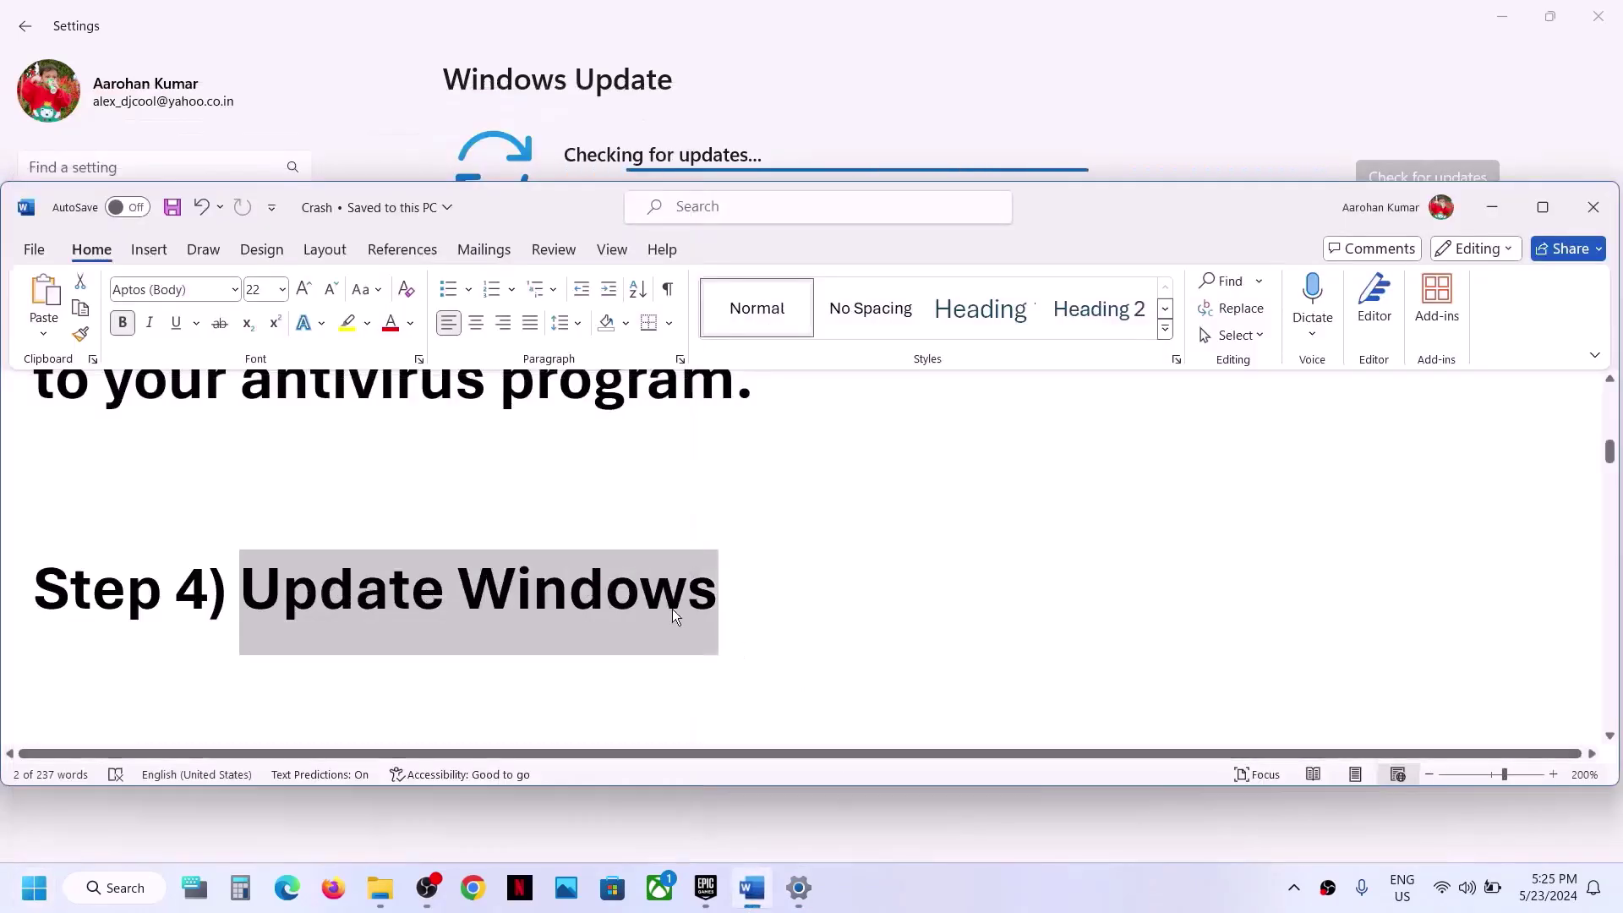
scroll(673, 608, down, 3)
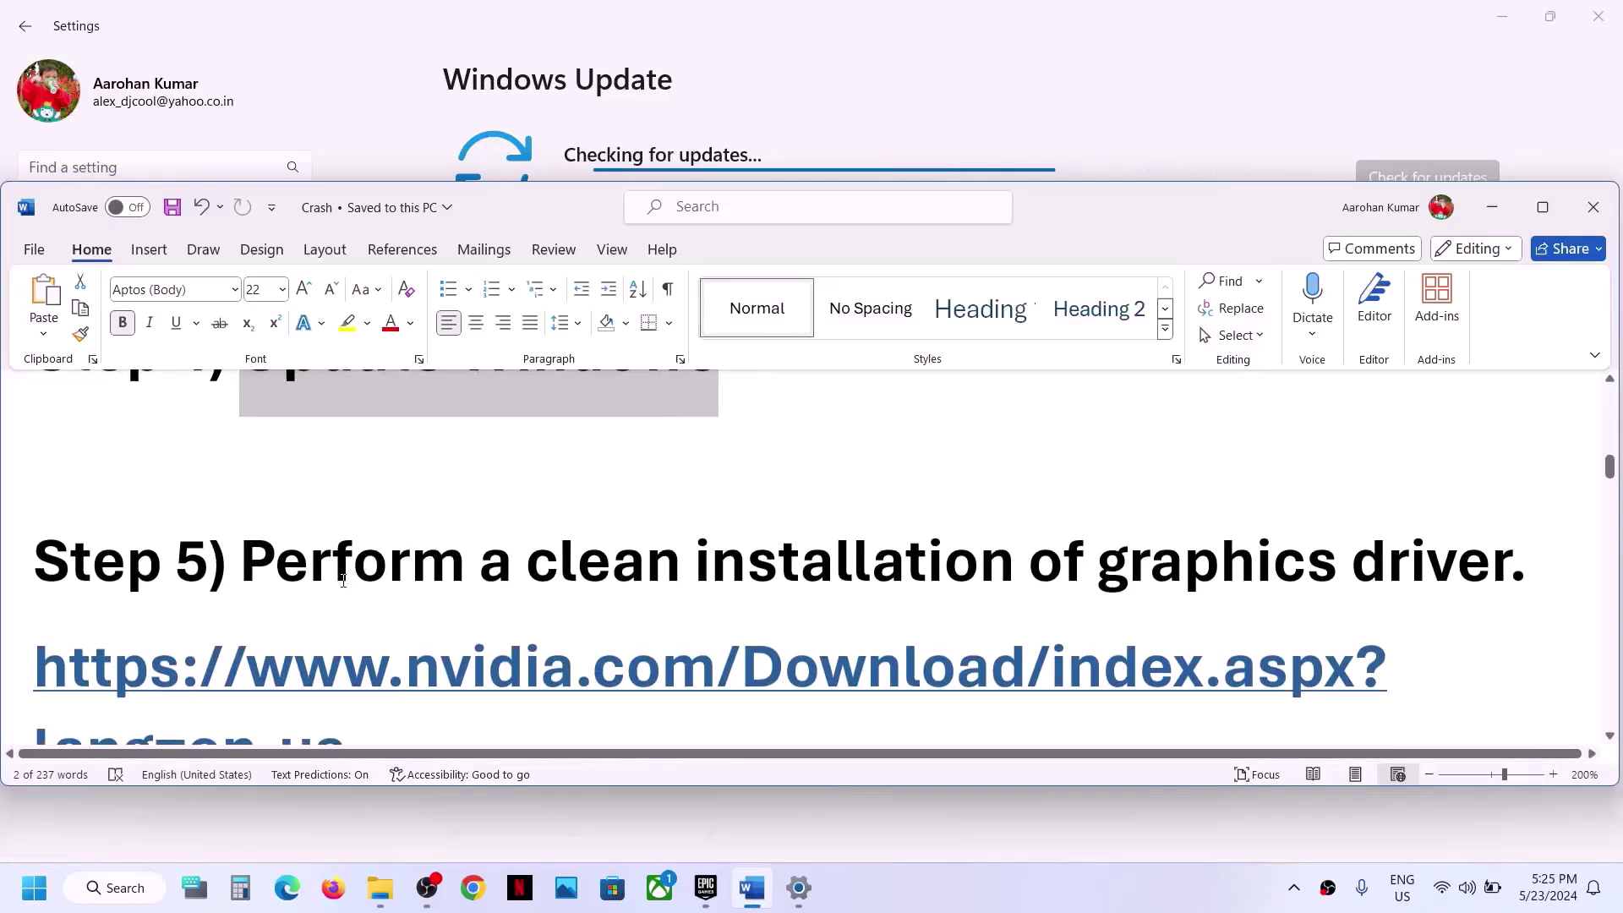
scroll(430, 569, down, 1)
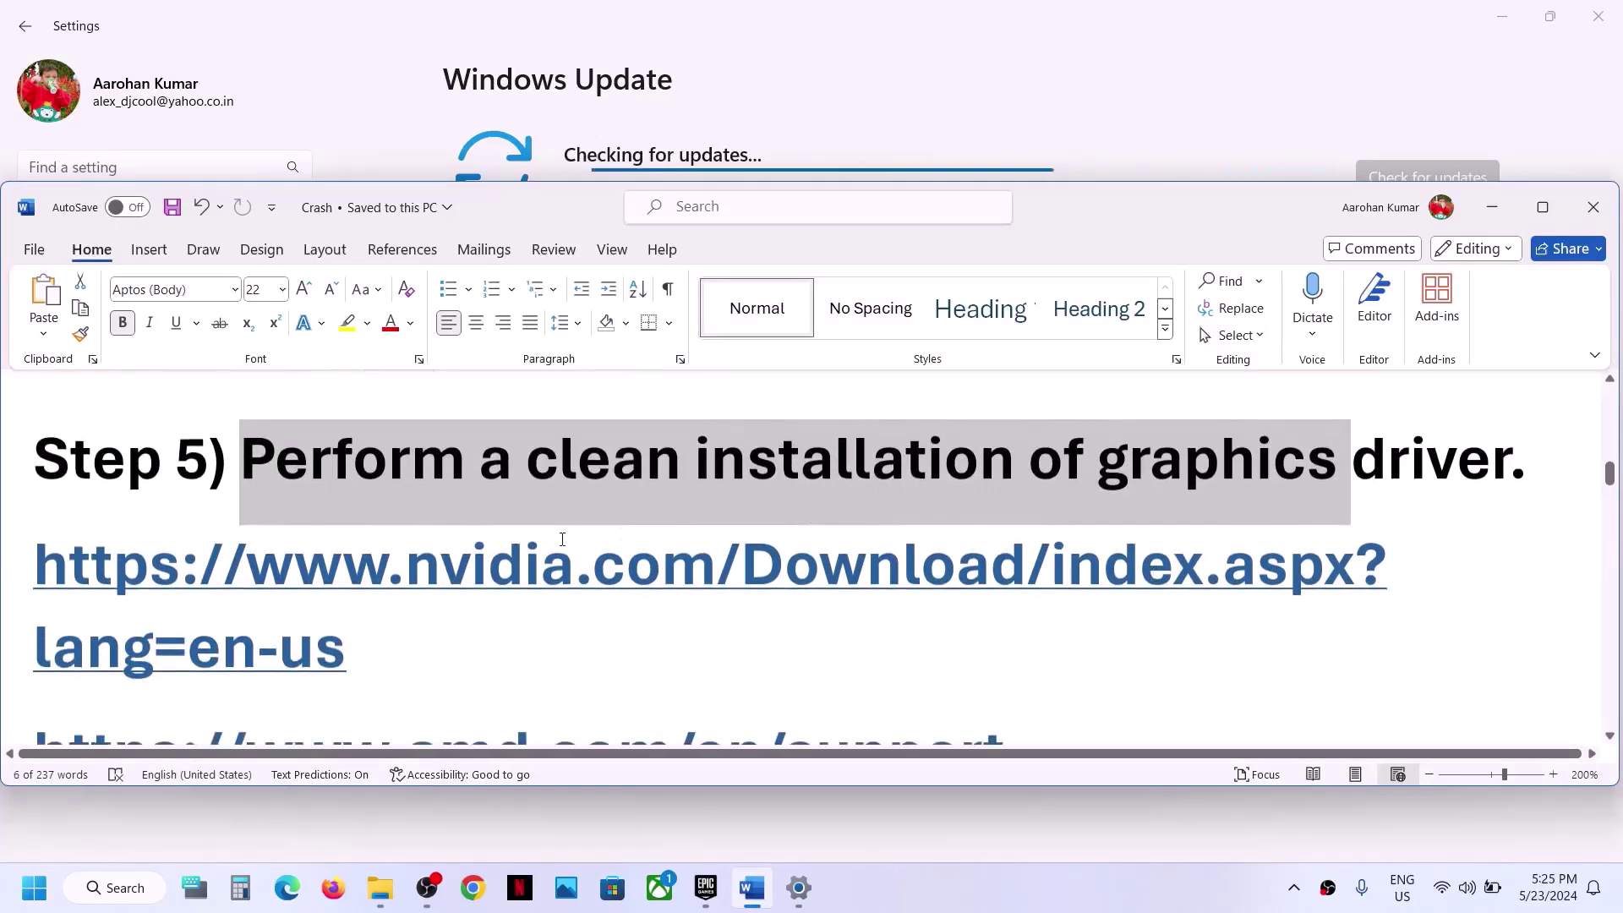
drag(429, 568, 819, 569)
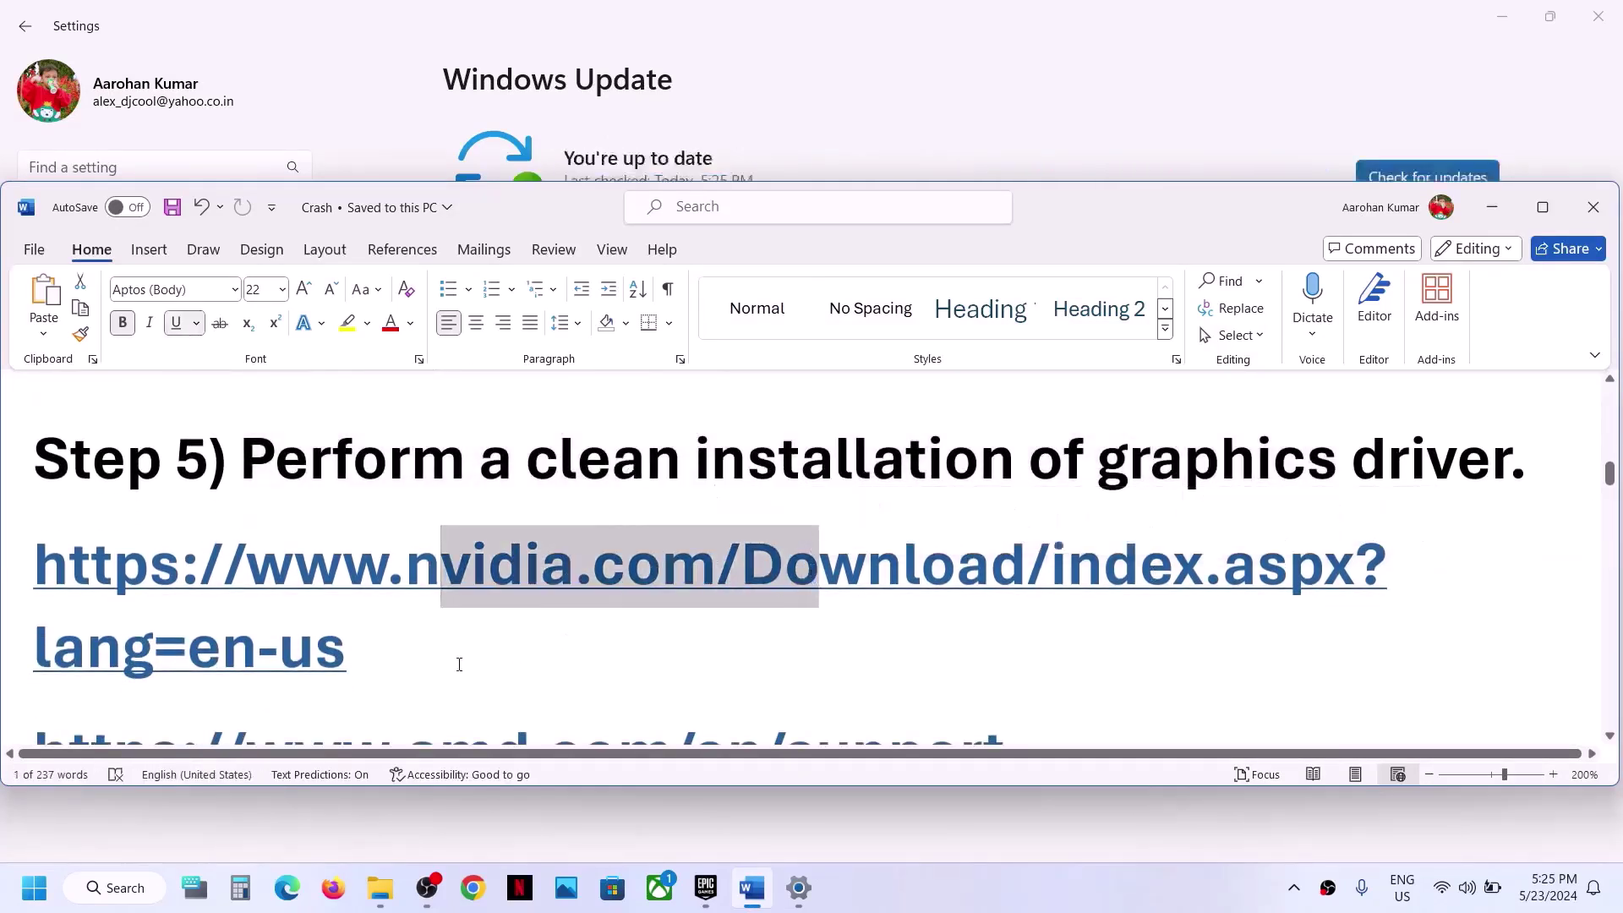
scroll(459, 664, down, 2)
drag(295, 575, 785, 575)
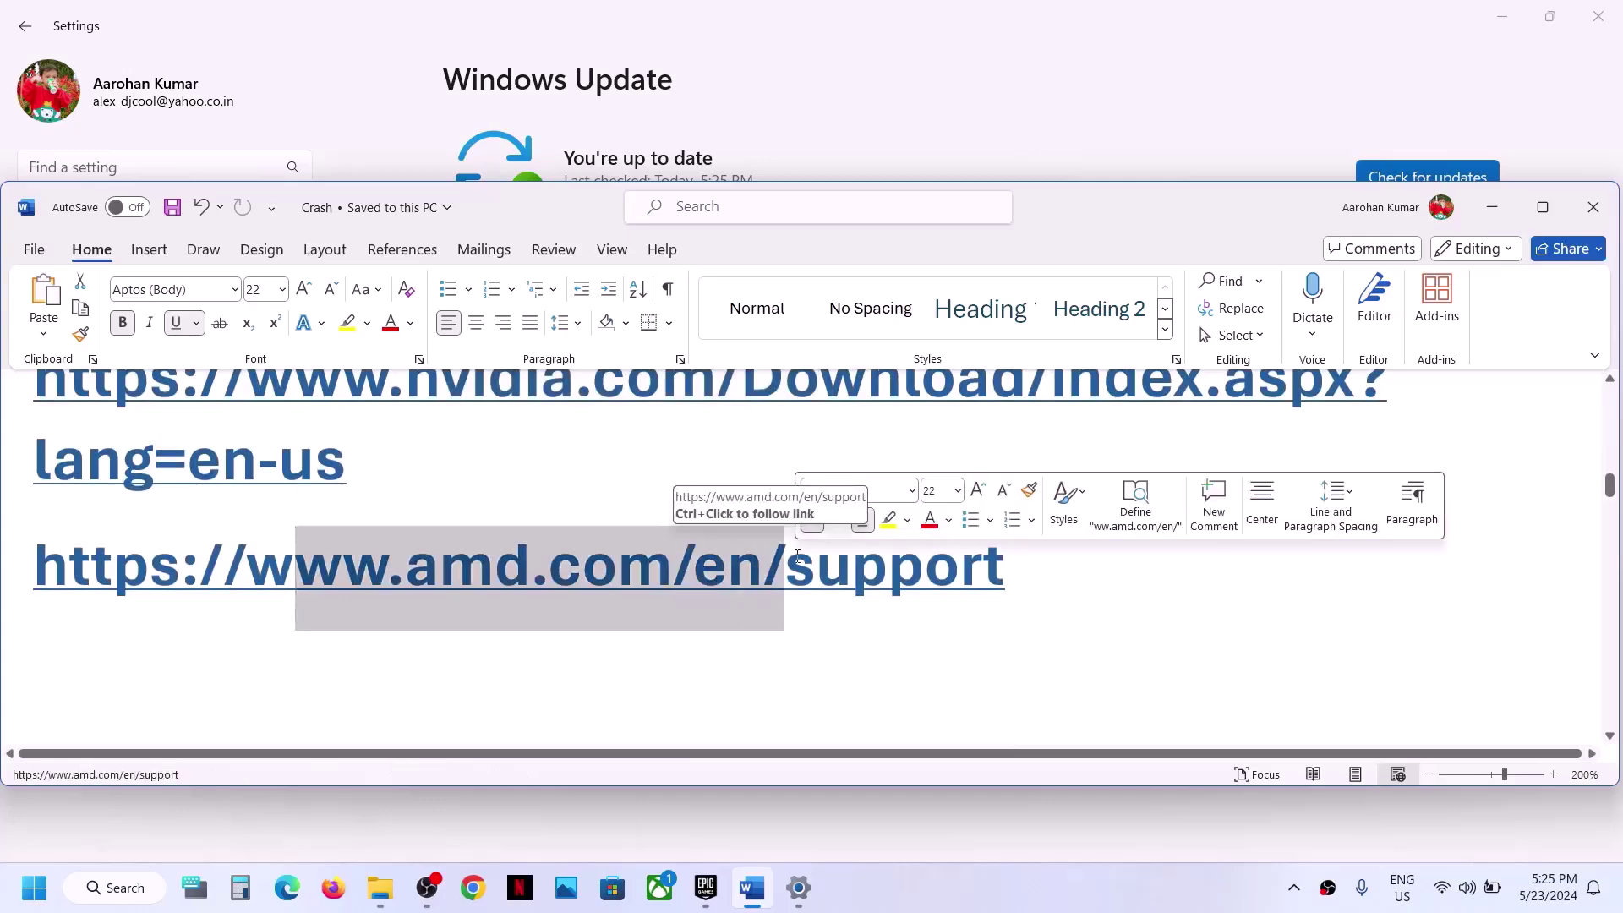
On NVIDIA's driver download page, choose GeForce, GeForce RTX 30 Series (Notebooks), GeForce RTX 3050 Laptop GPU and Windows 11
click(686, 886)
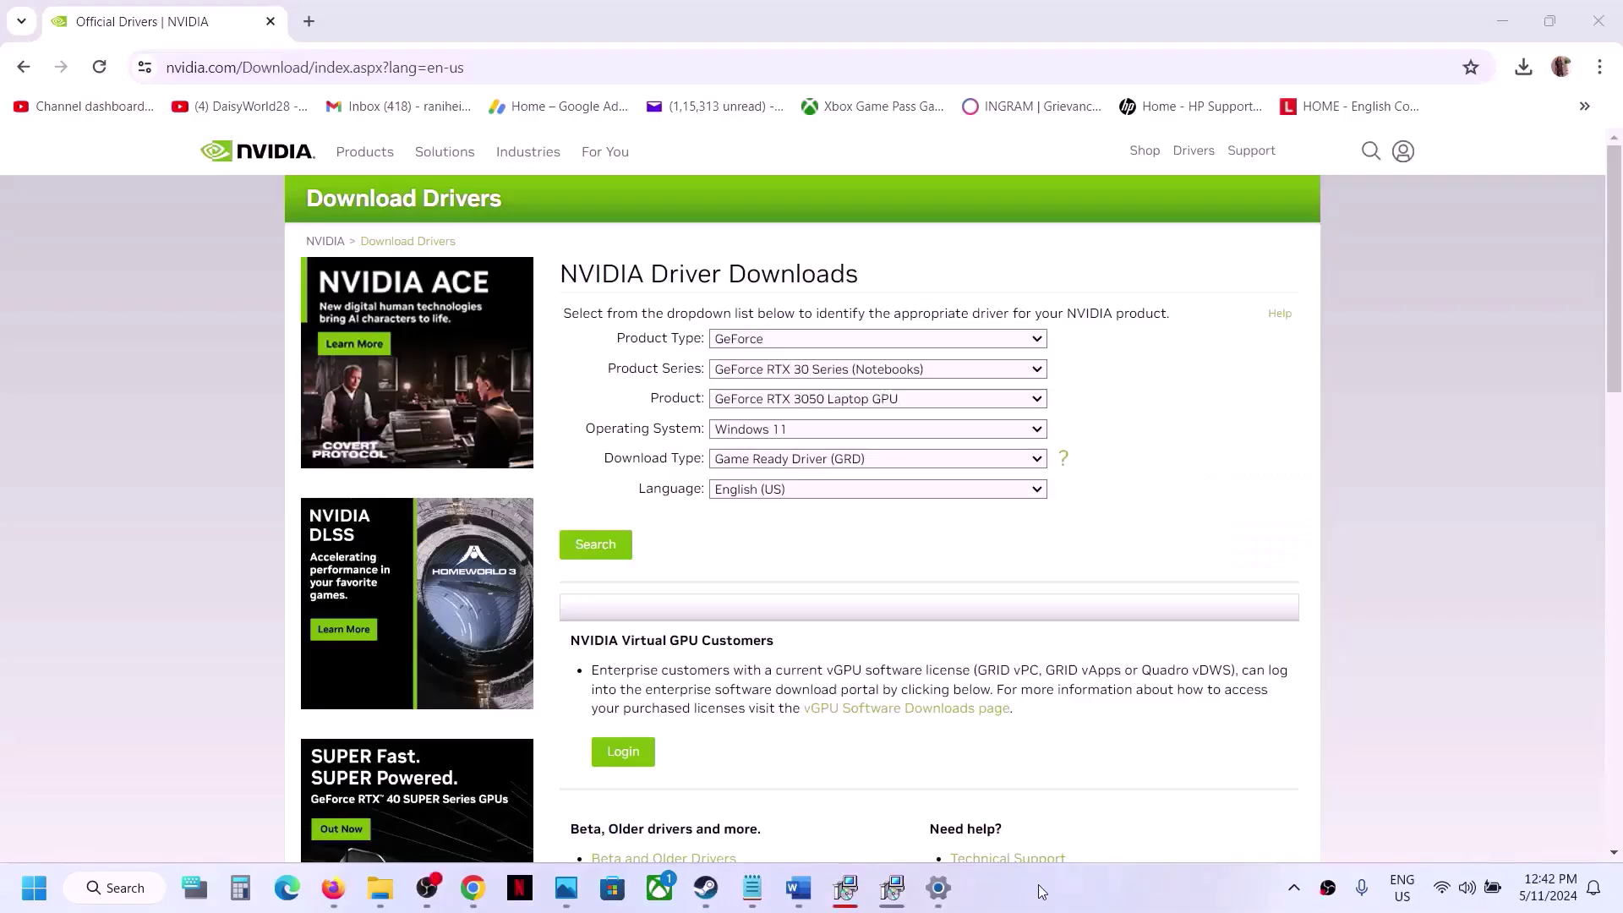
click(846, 343)
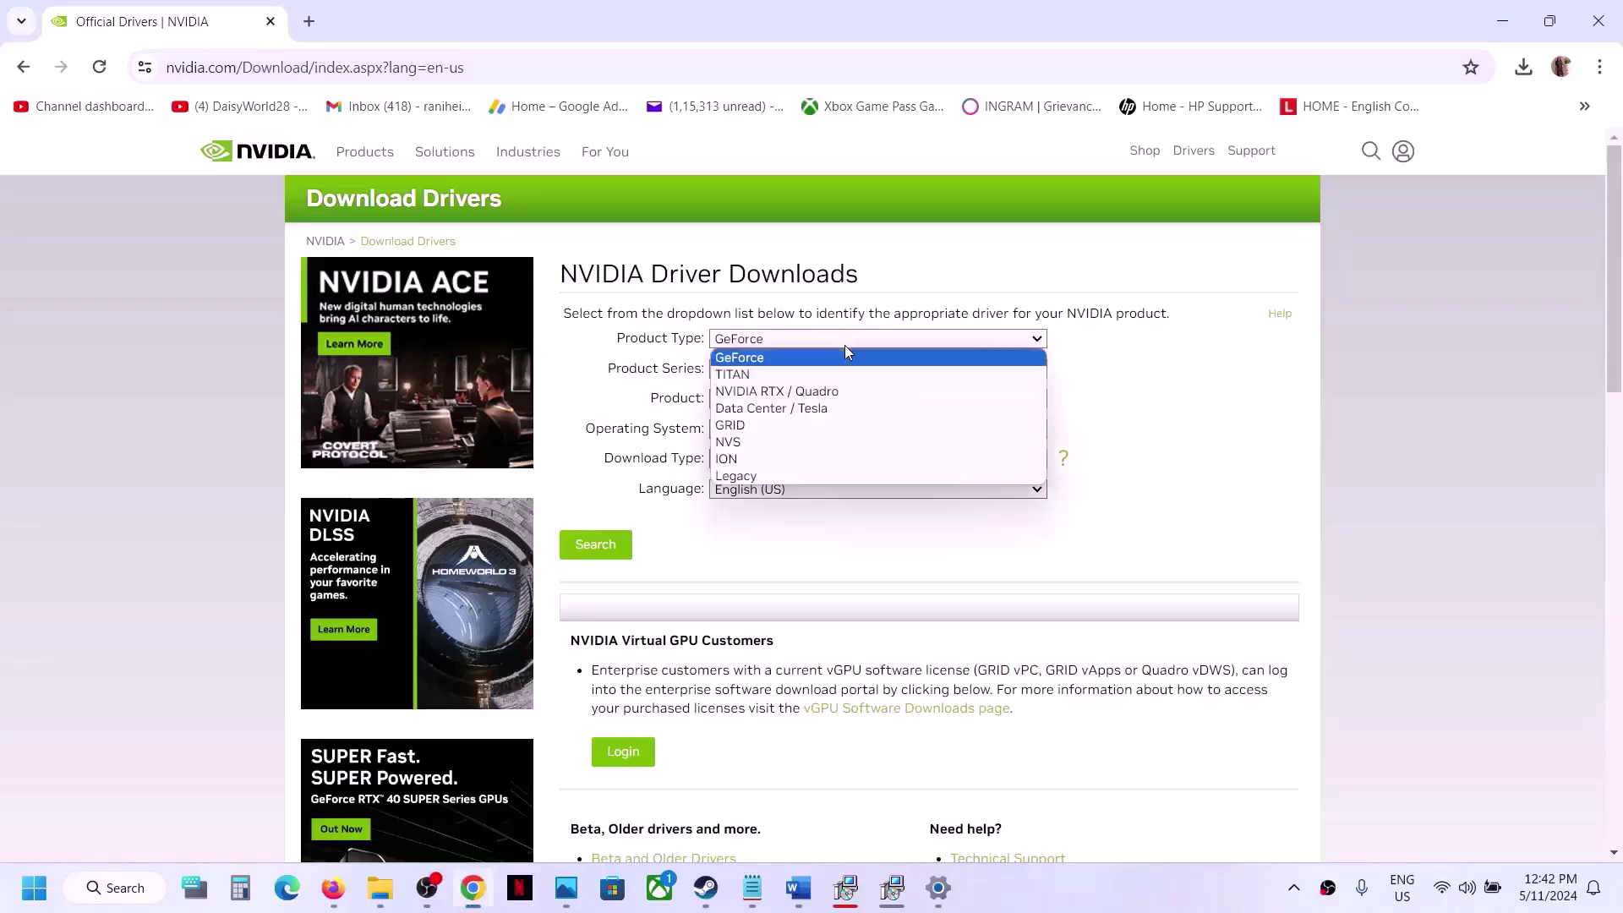
click(786, 358)
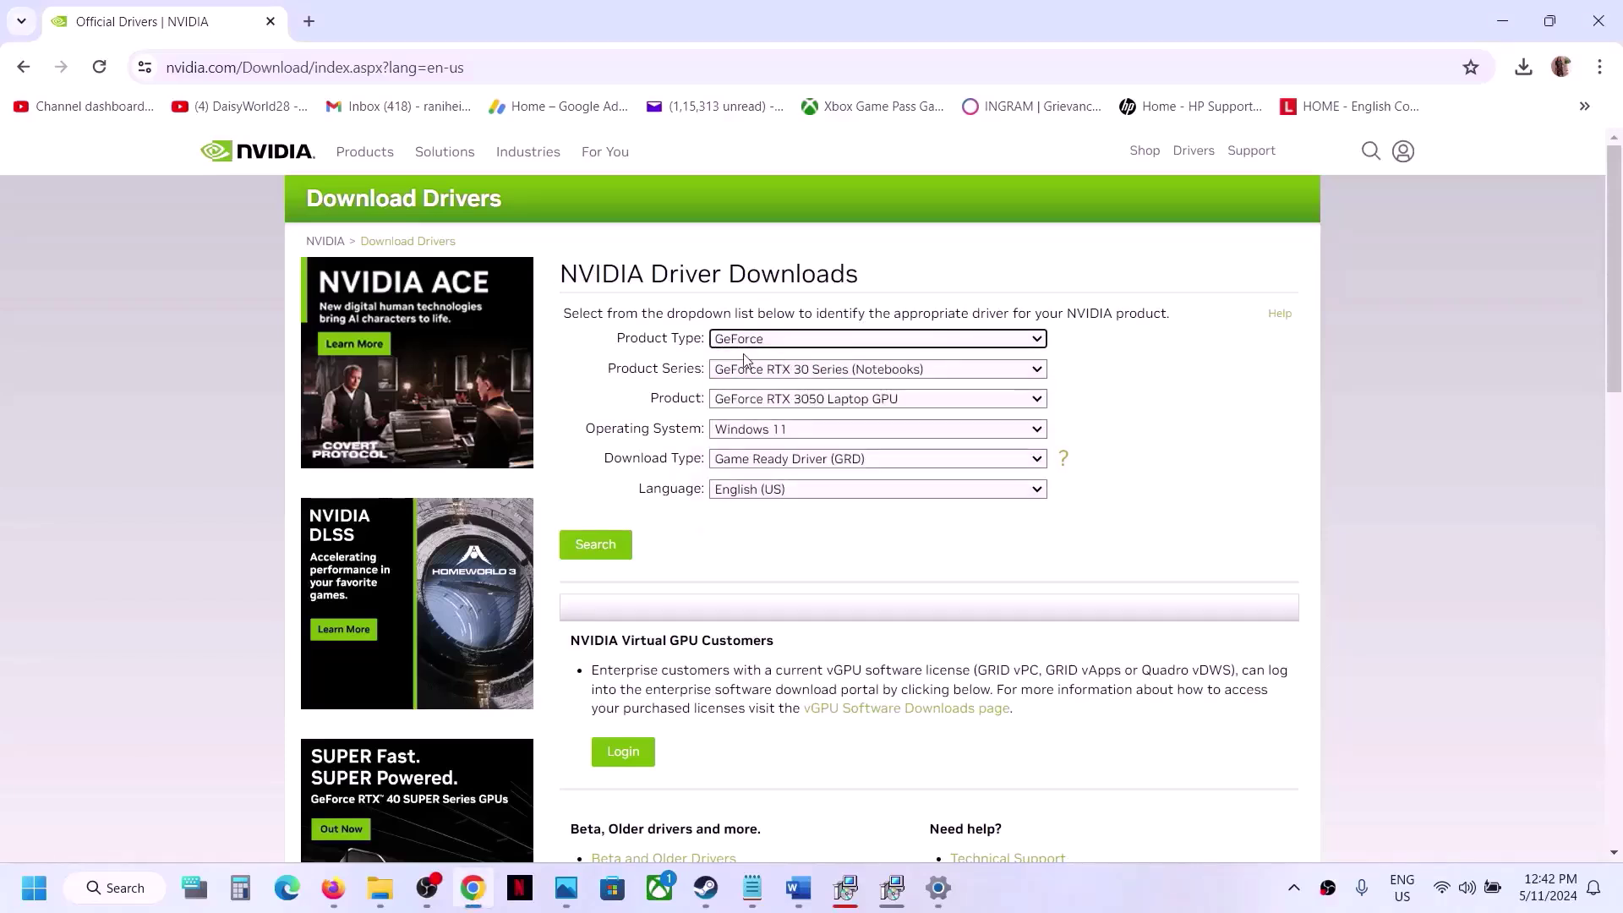
click(752, 371)
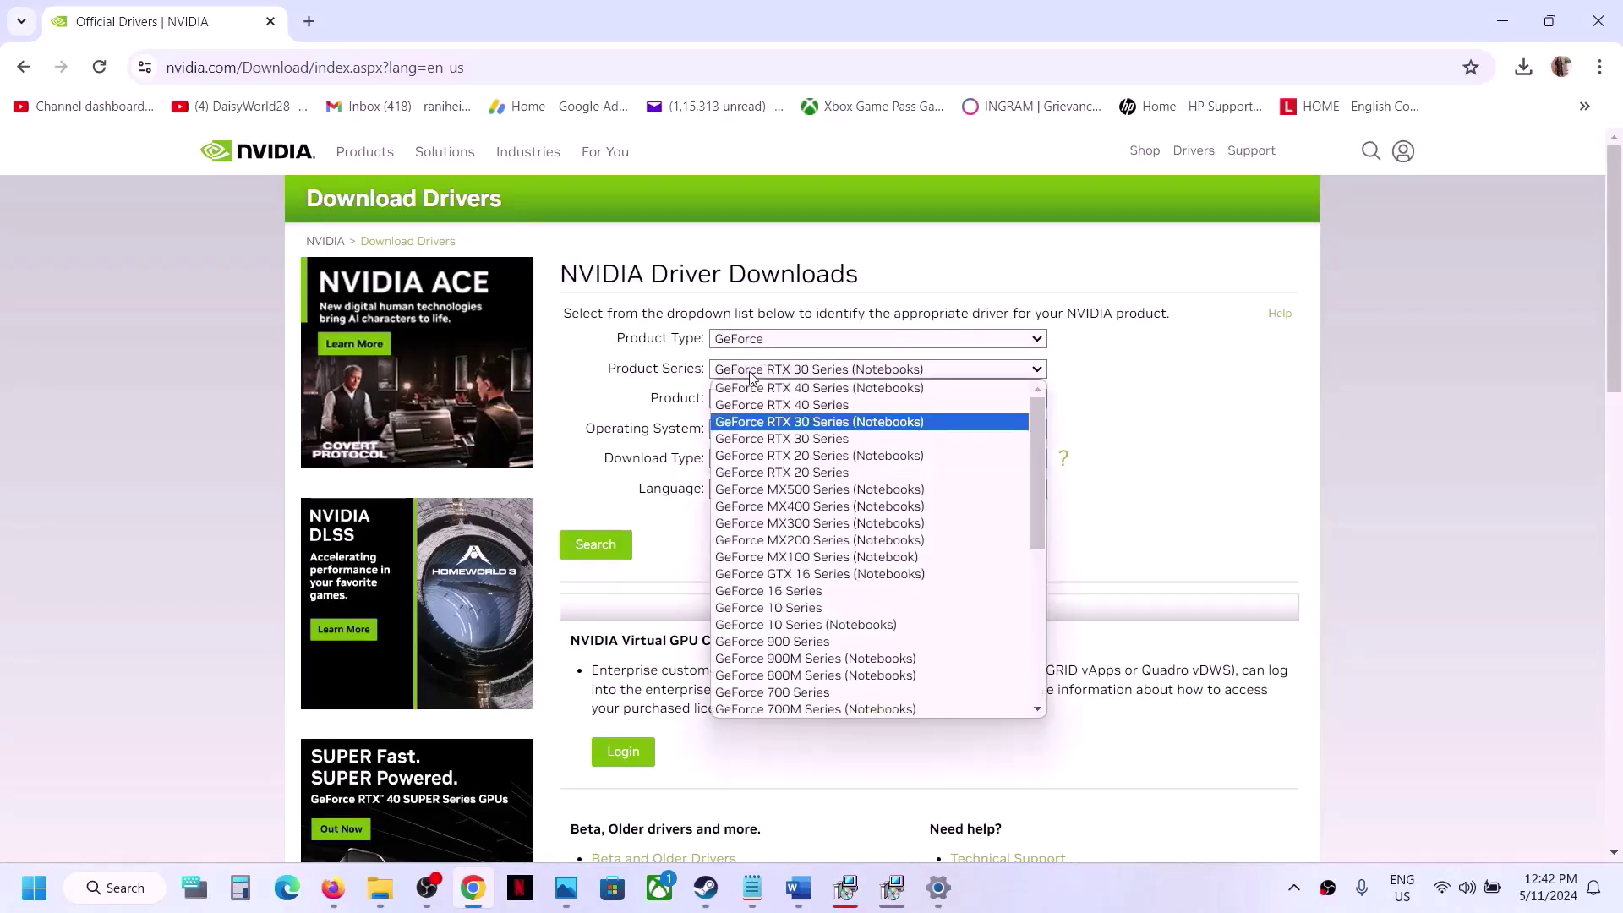
click(857, 427)
click(796, 405)
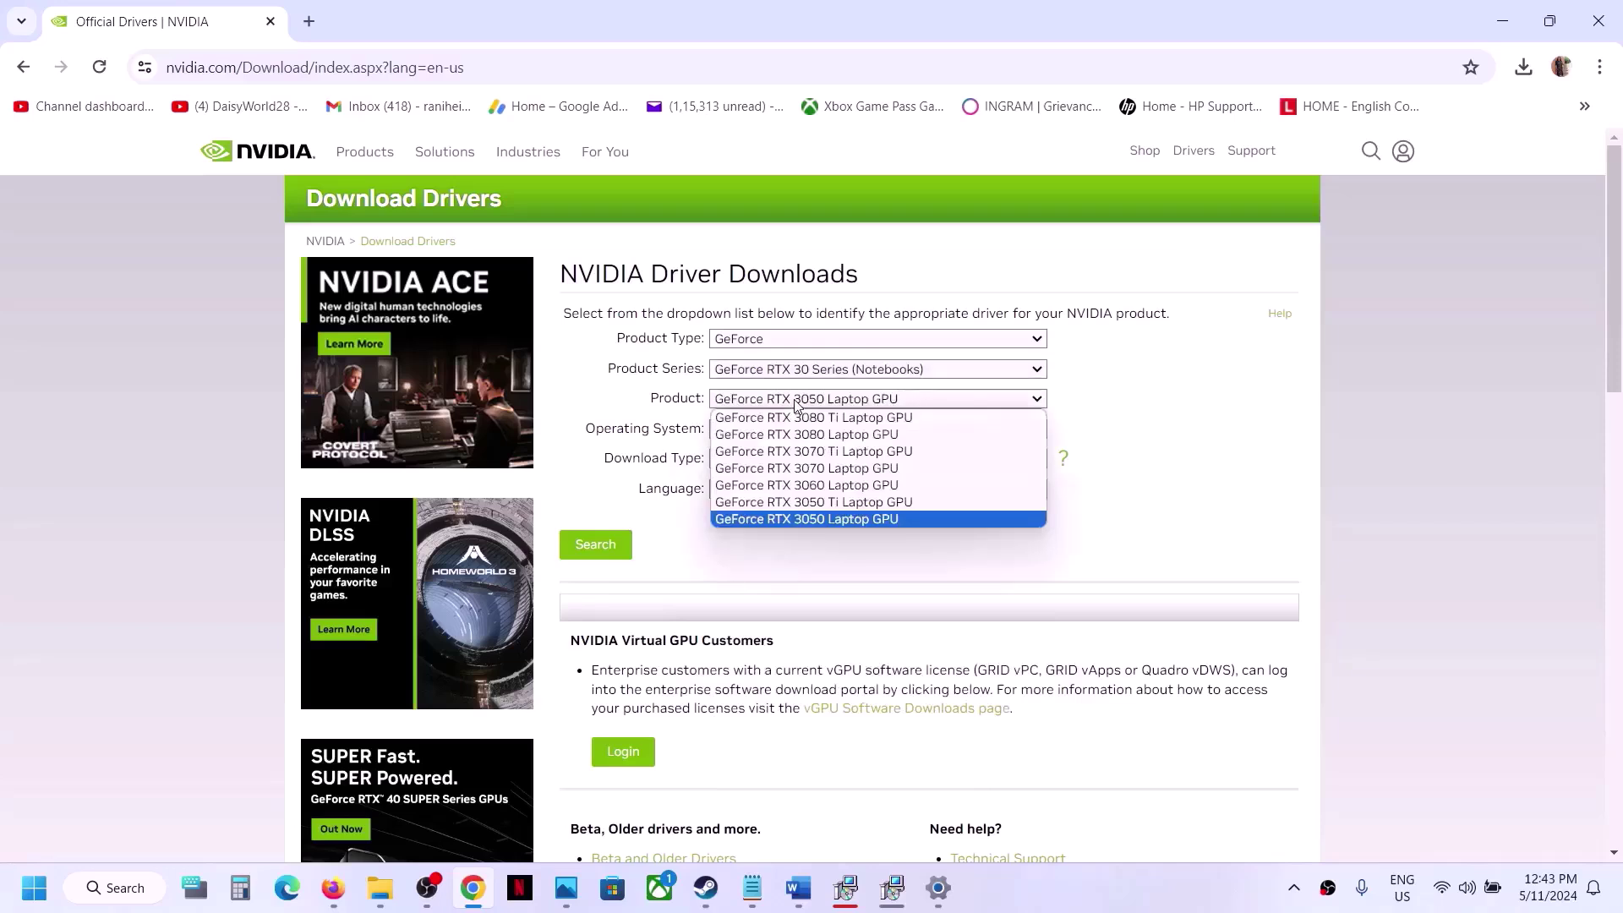
click(807, 519)
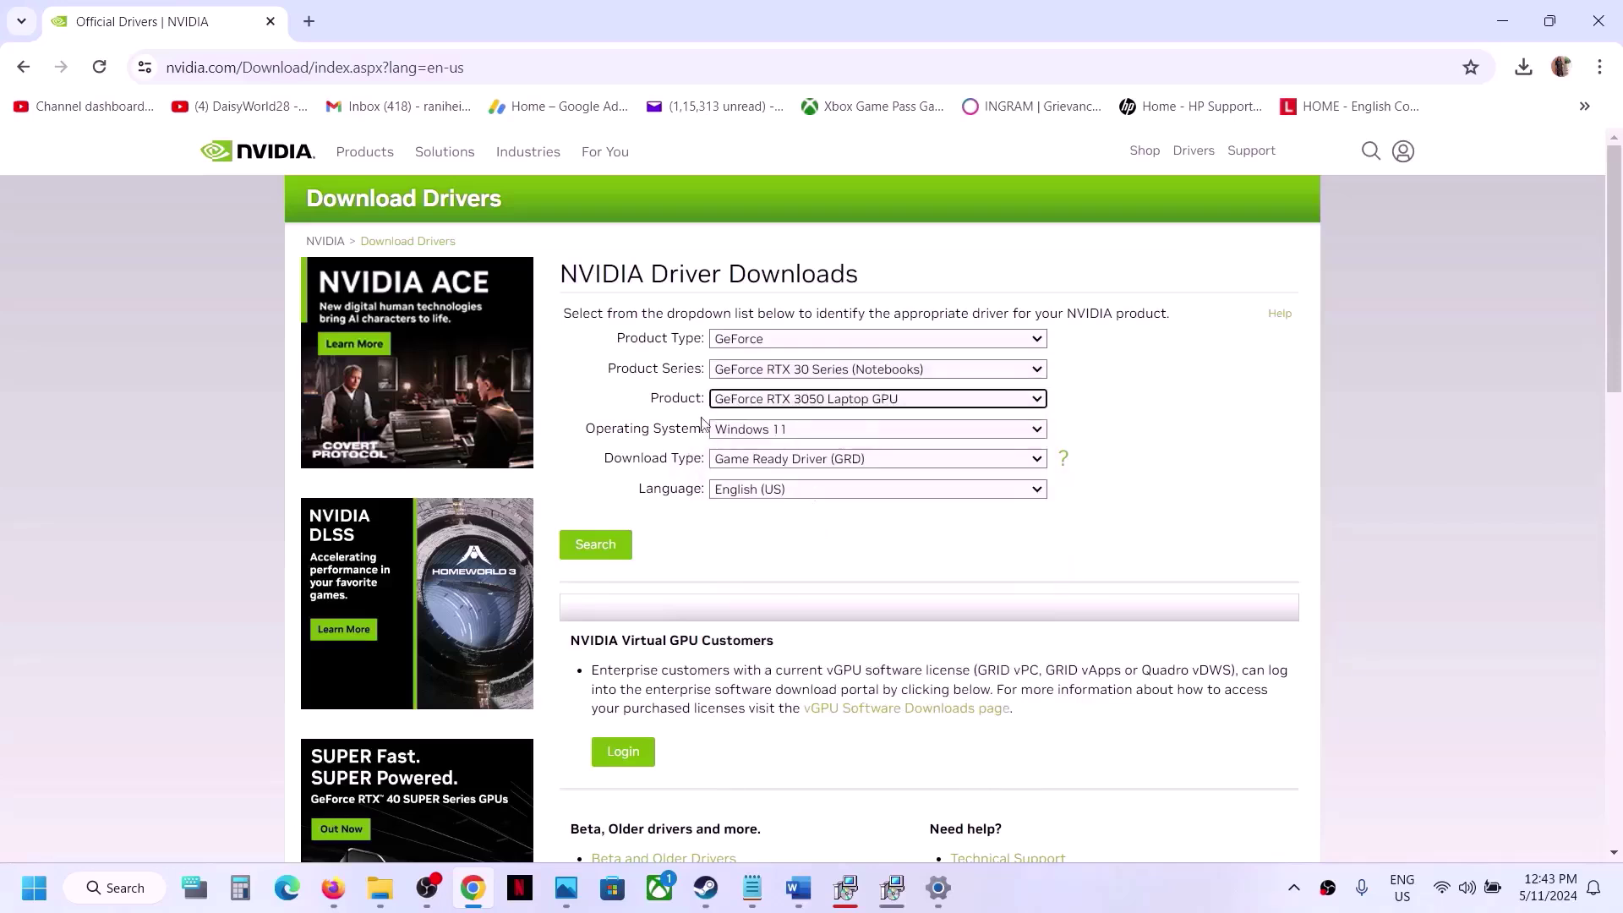
click(755, 431)
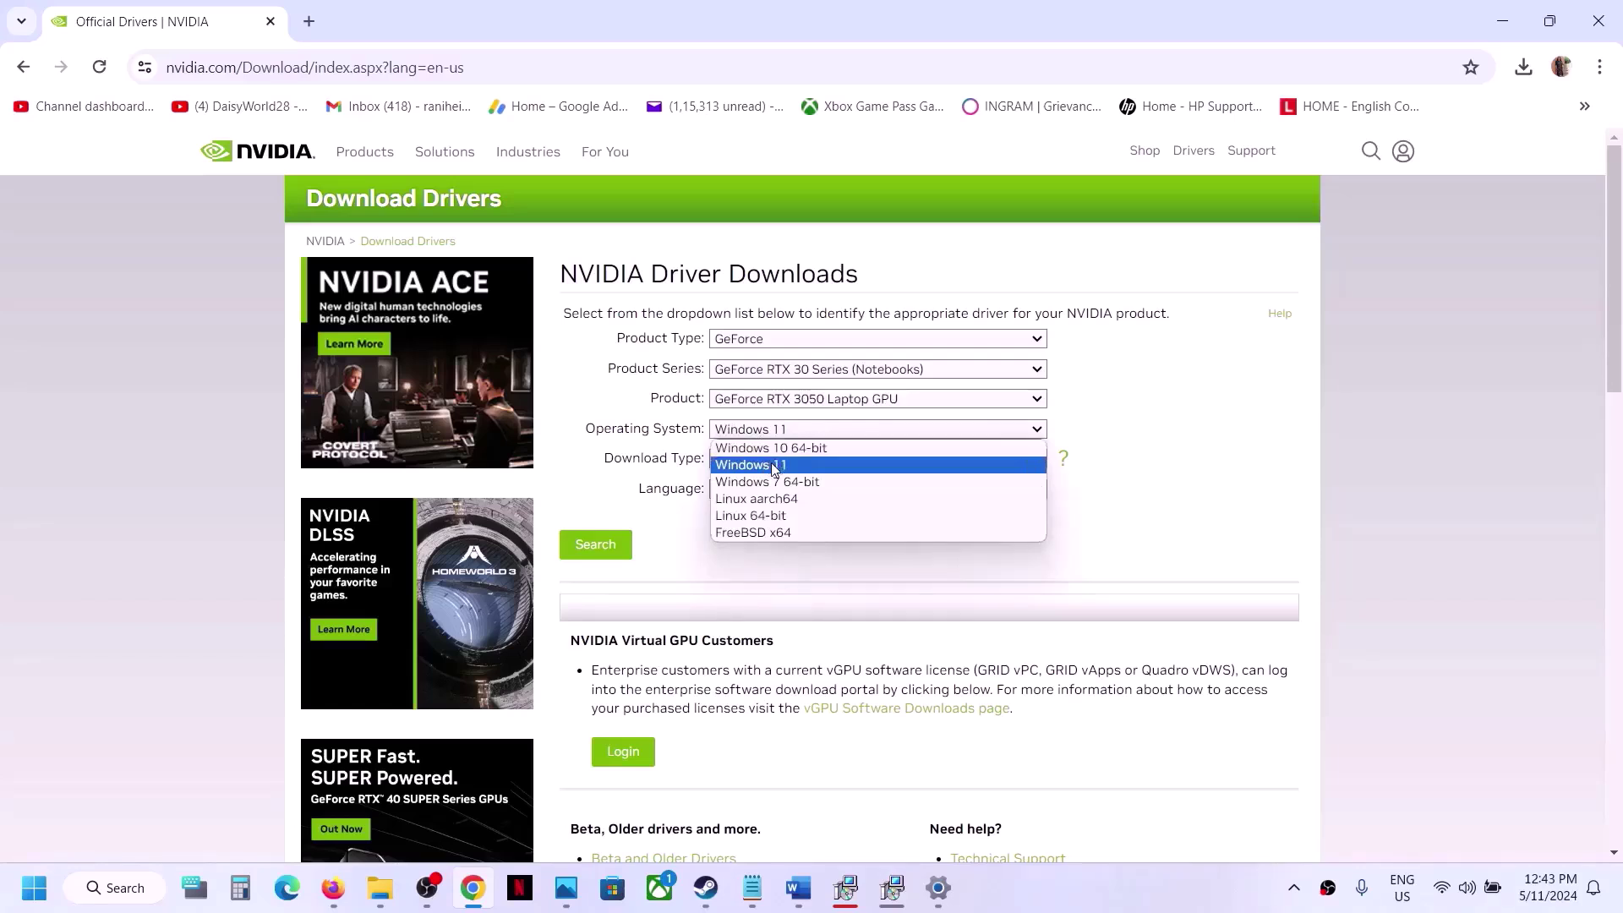
click(772, 466)
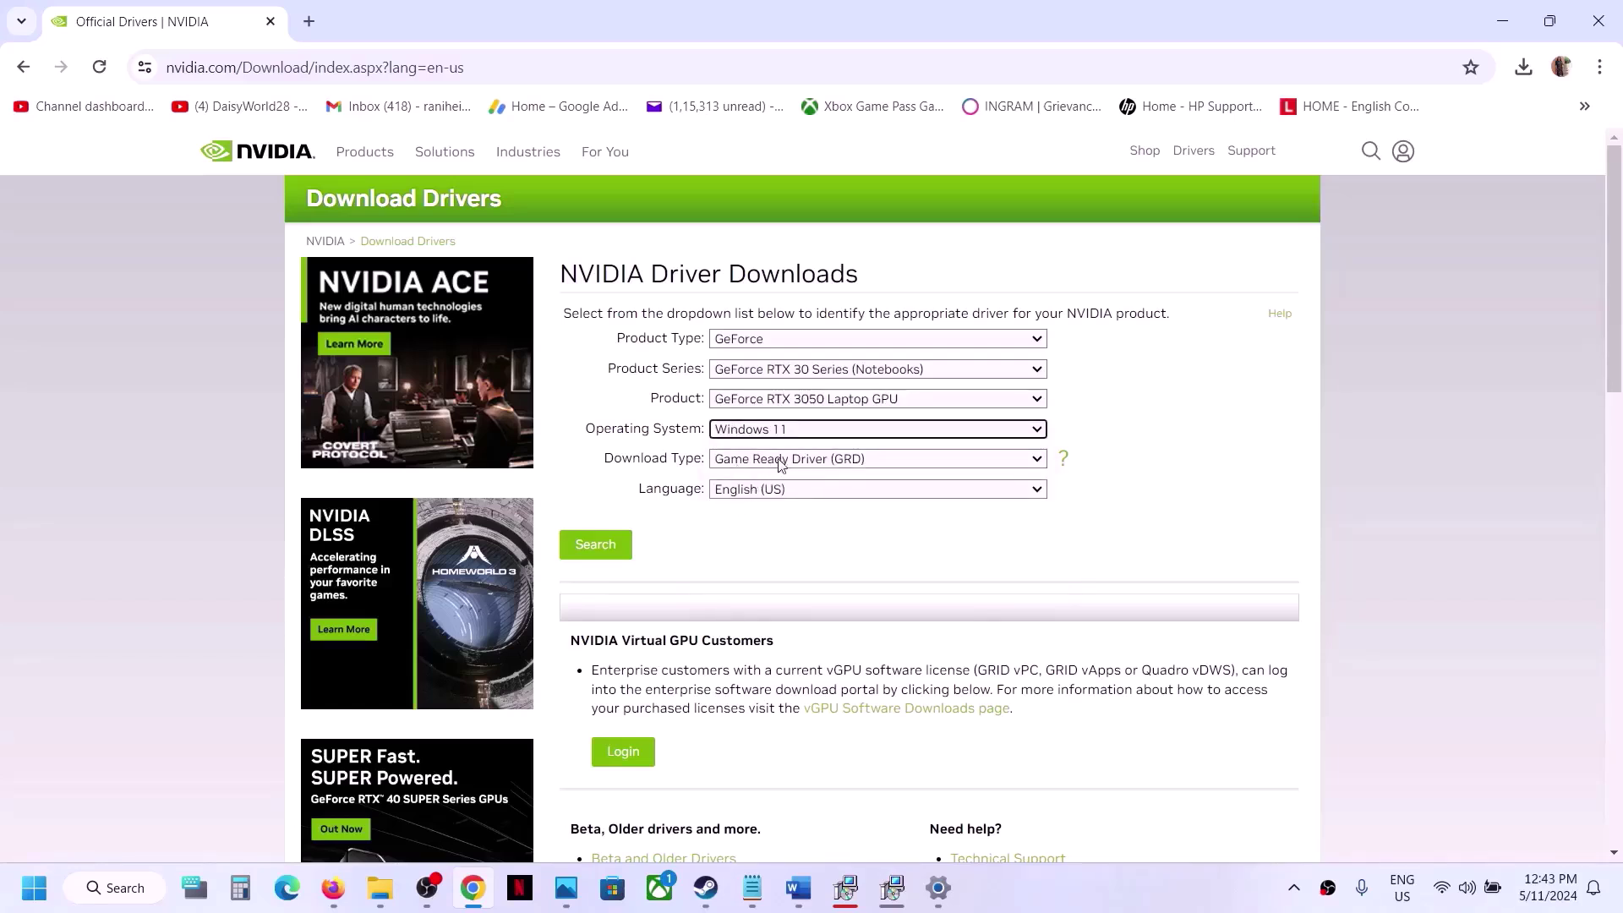
Search for the matching GeForce Game Ready Driver and download its installer
click(595, 549)
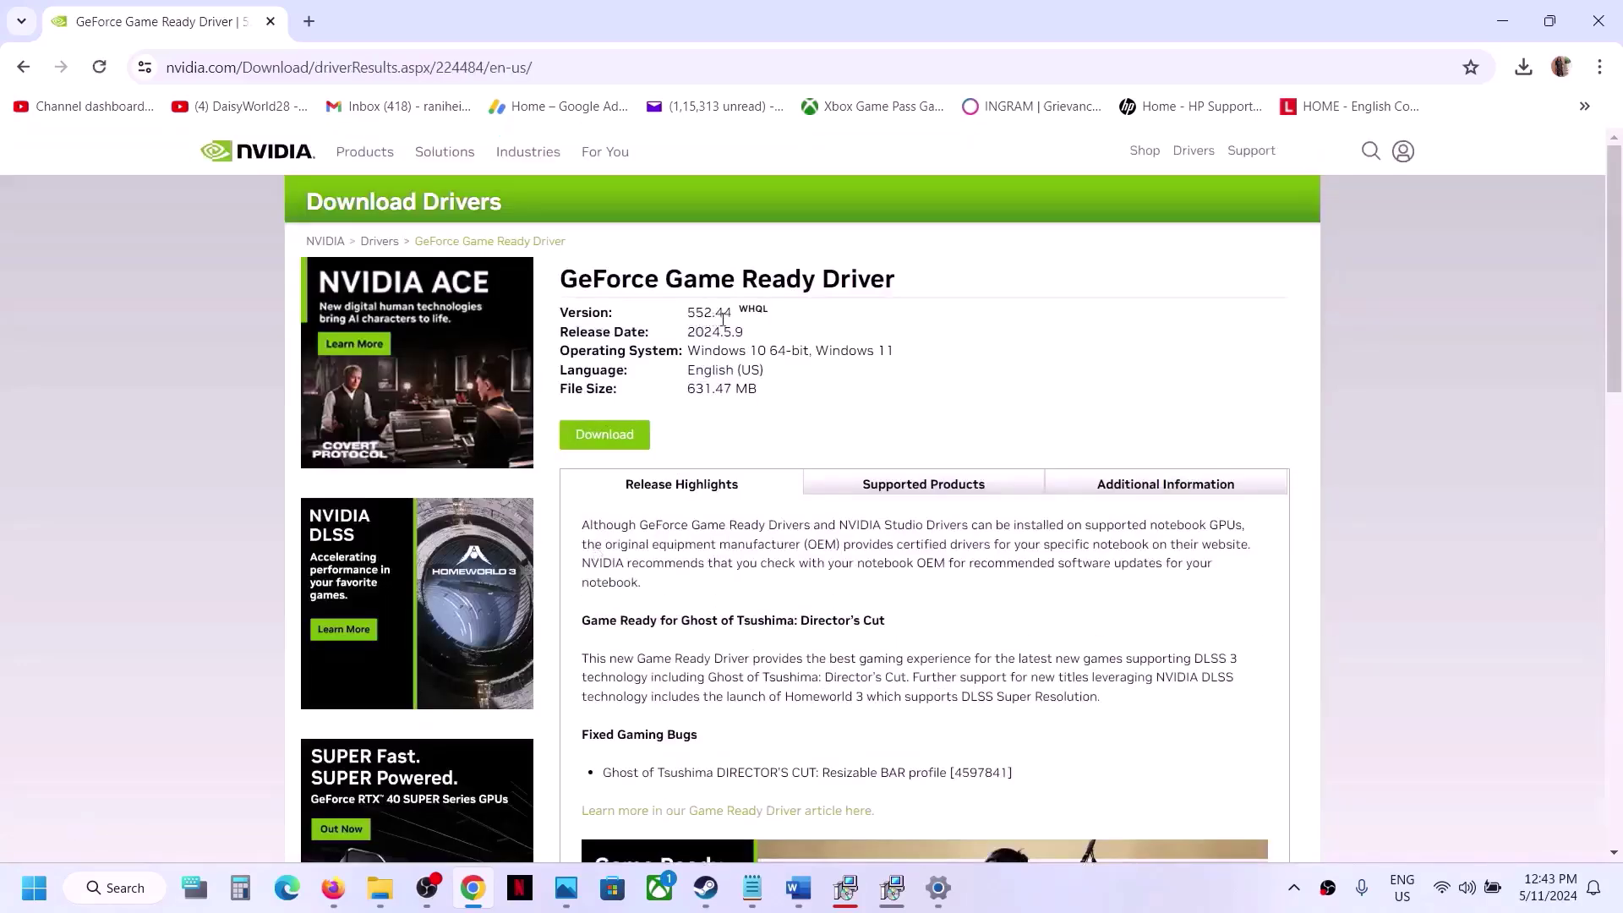
click(624, 433)
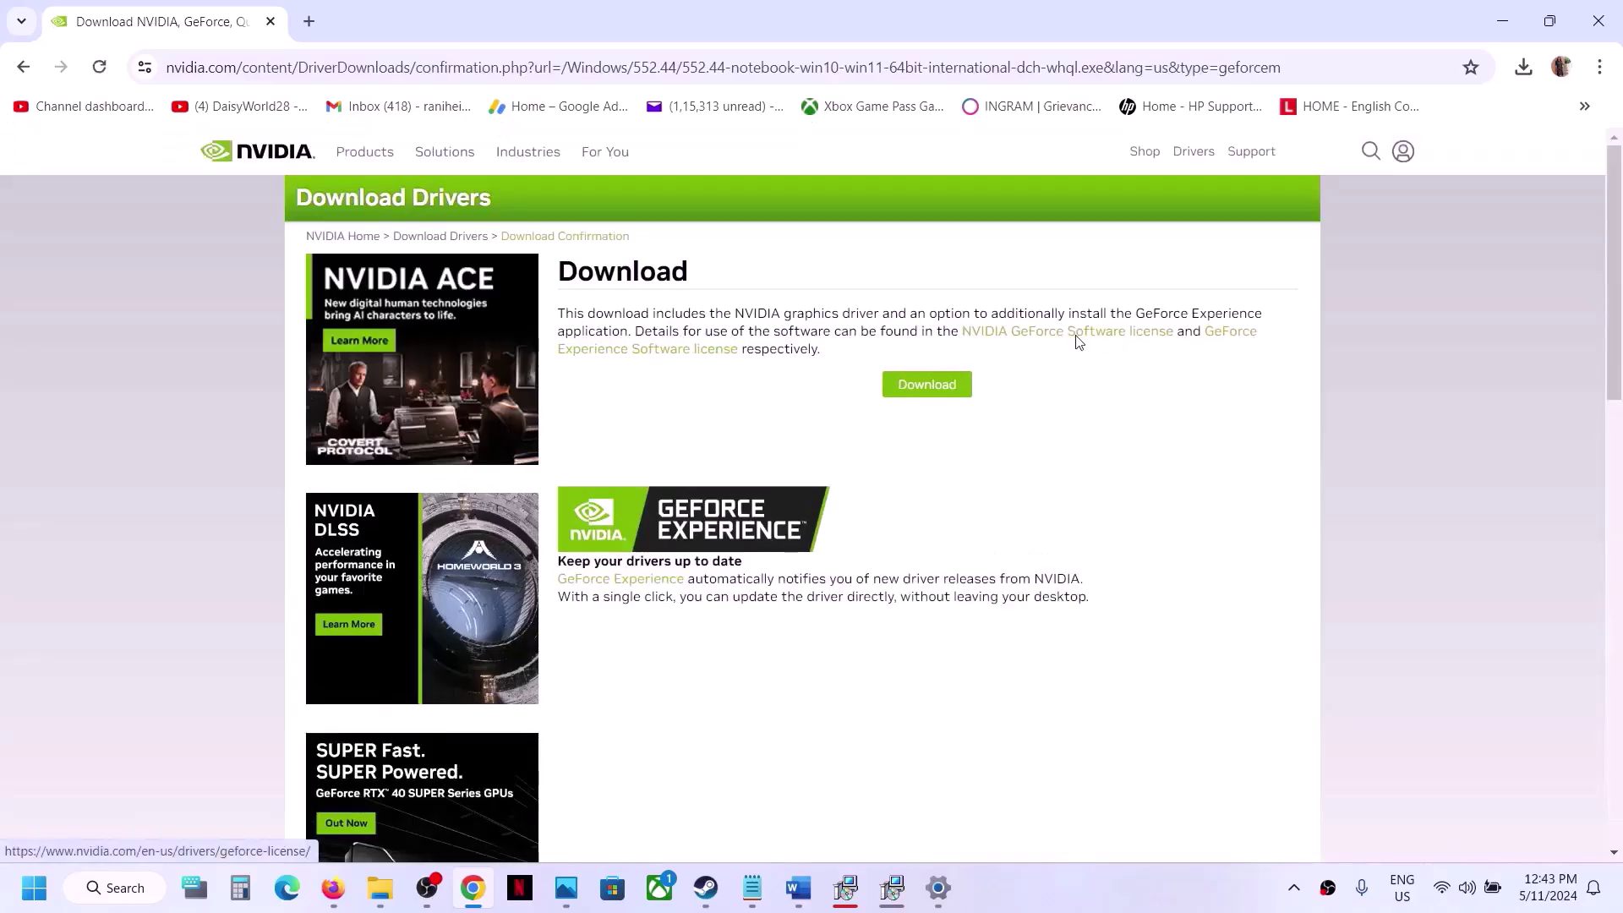
click(947, 387)
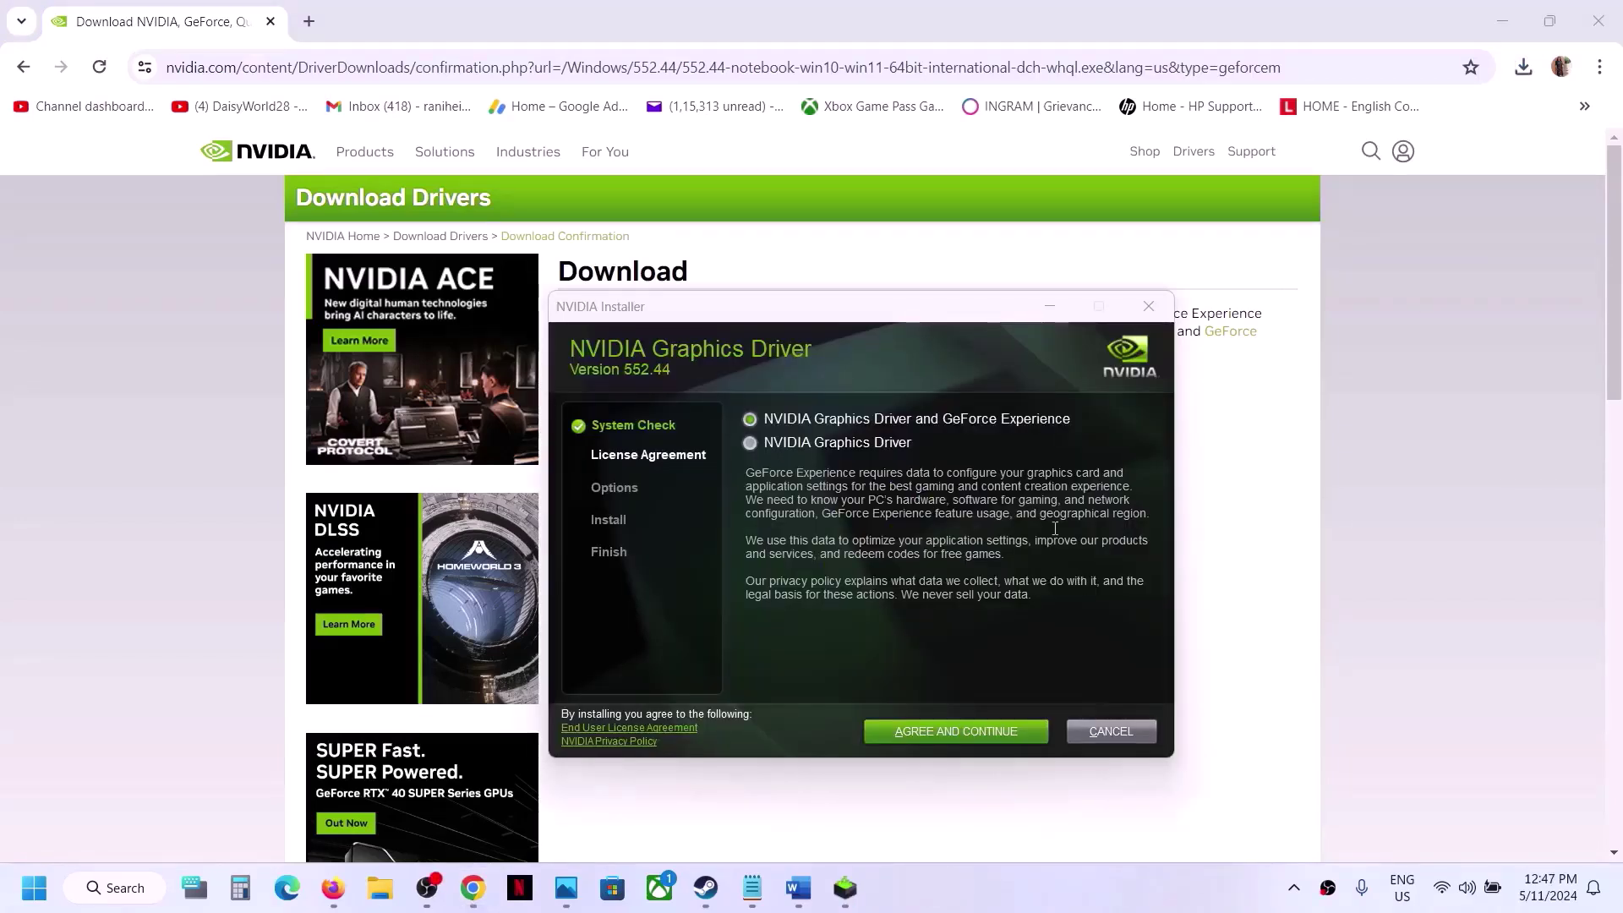
Accept the NVIDIA installer's license and start a Custom (Advanced) driver installation with the clean installation option enabled
click(972, 727)
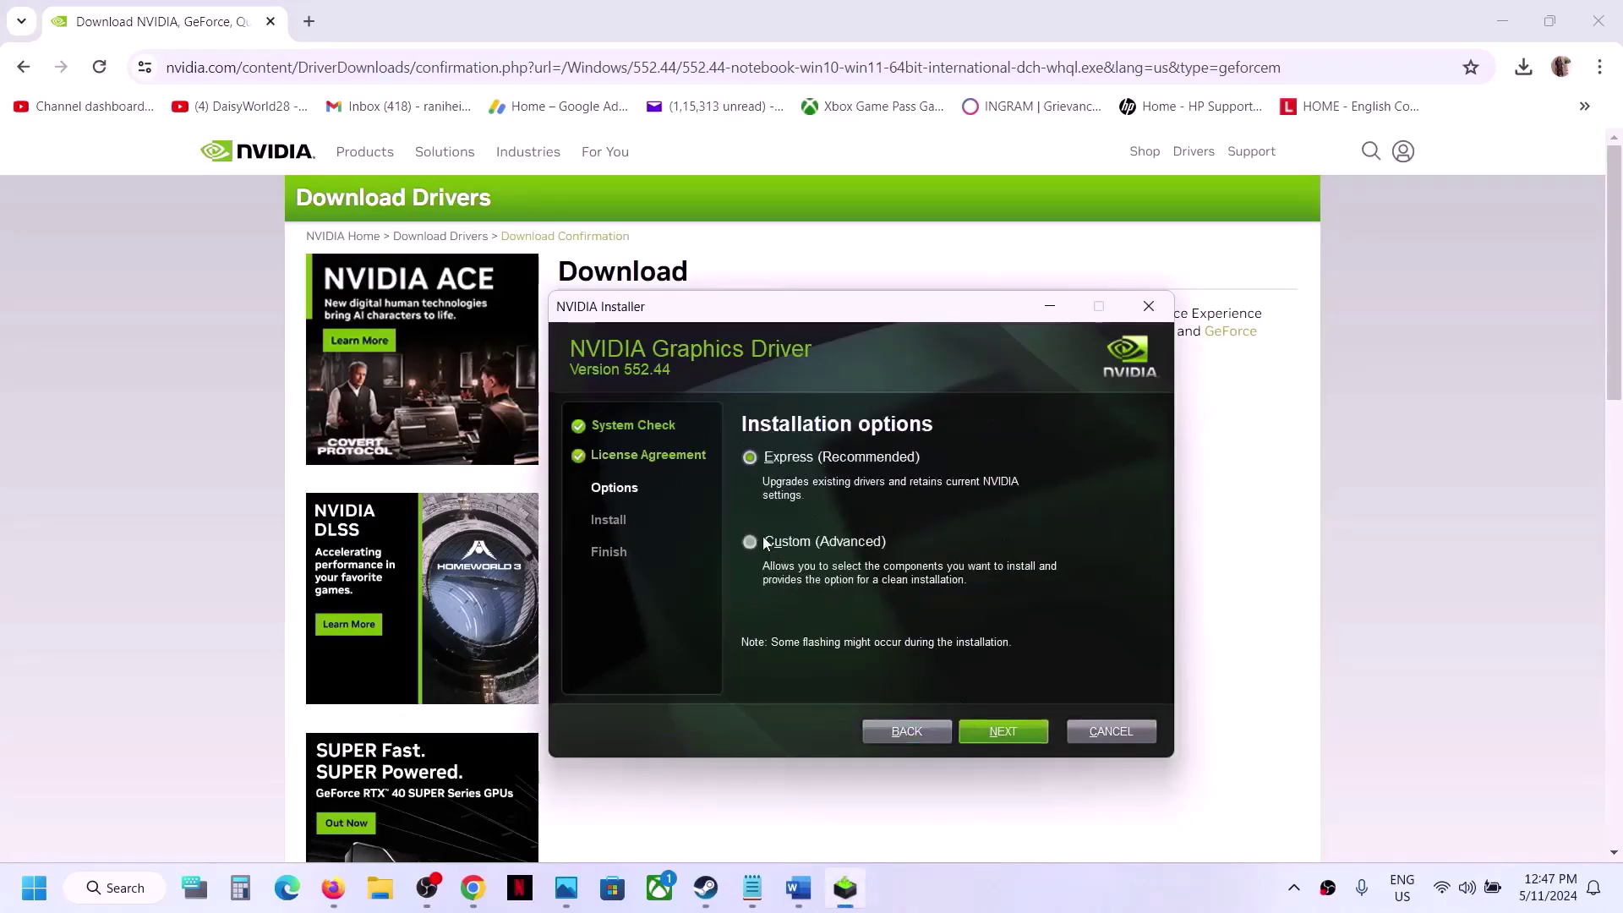
click(755, 540)
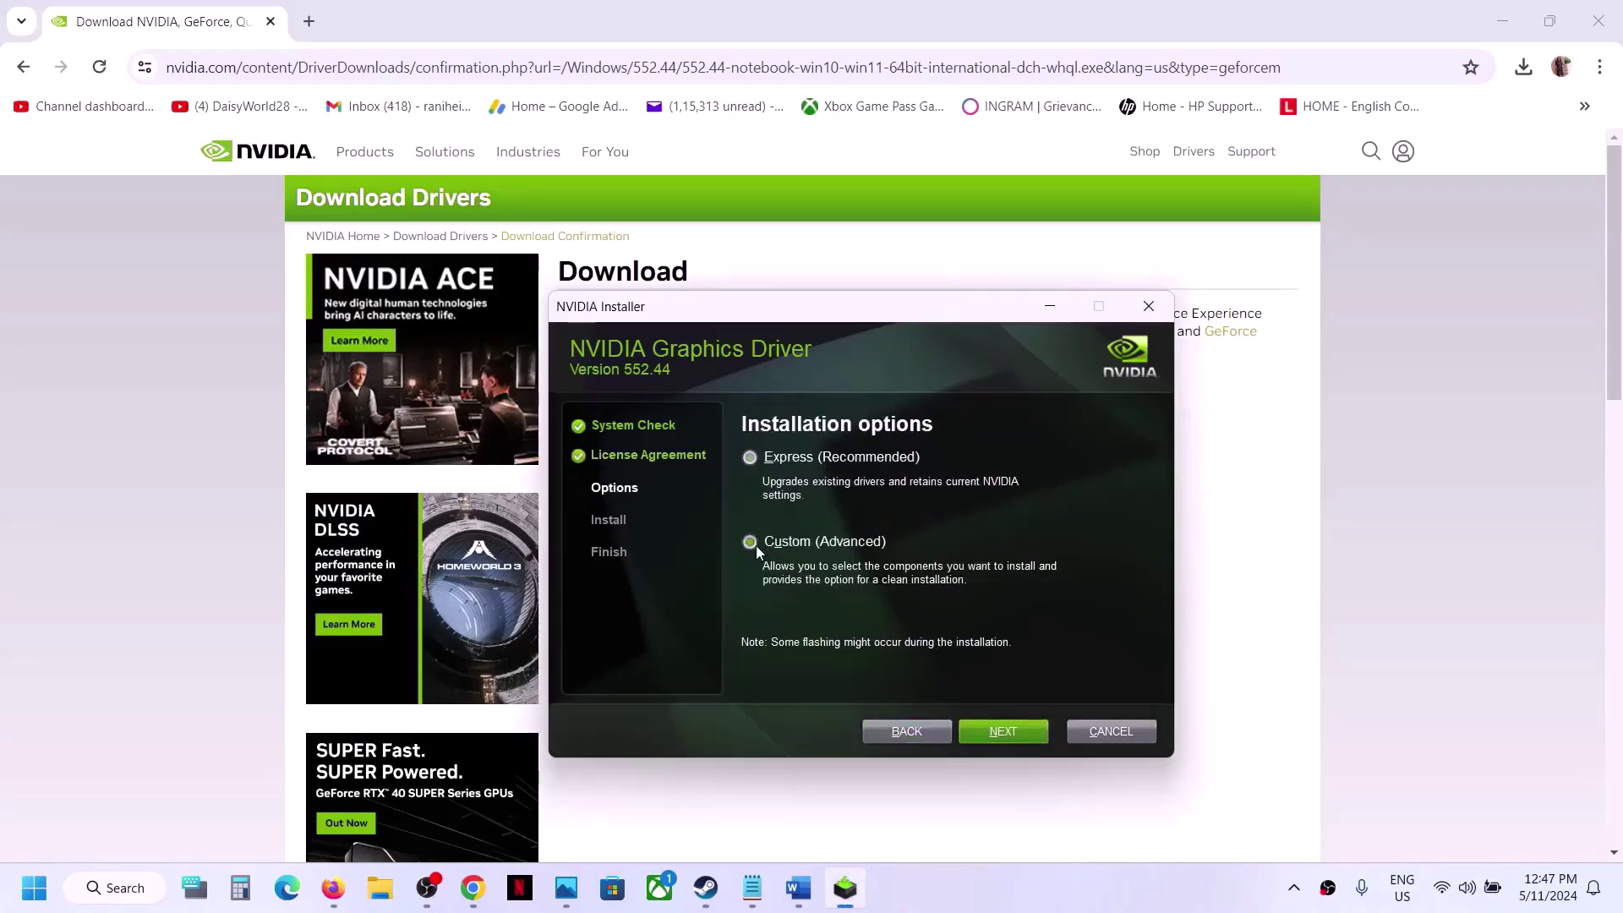
click(980, 736)
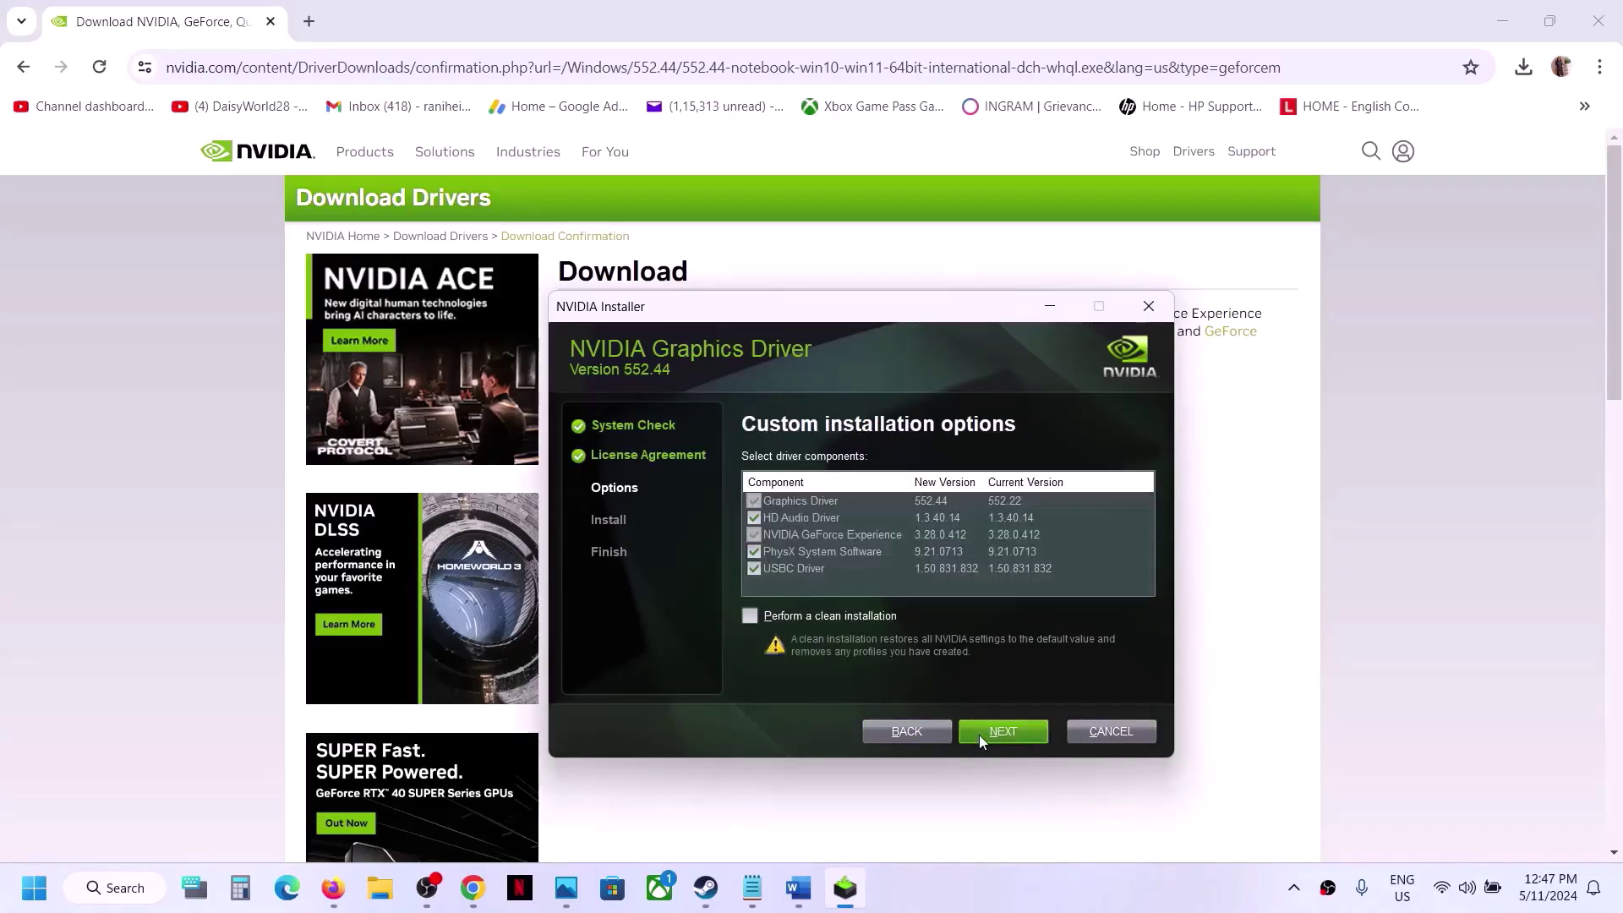
click(751, 616)
click(1003, 732)
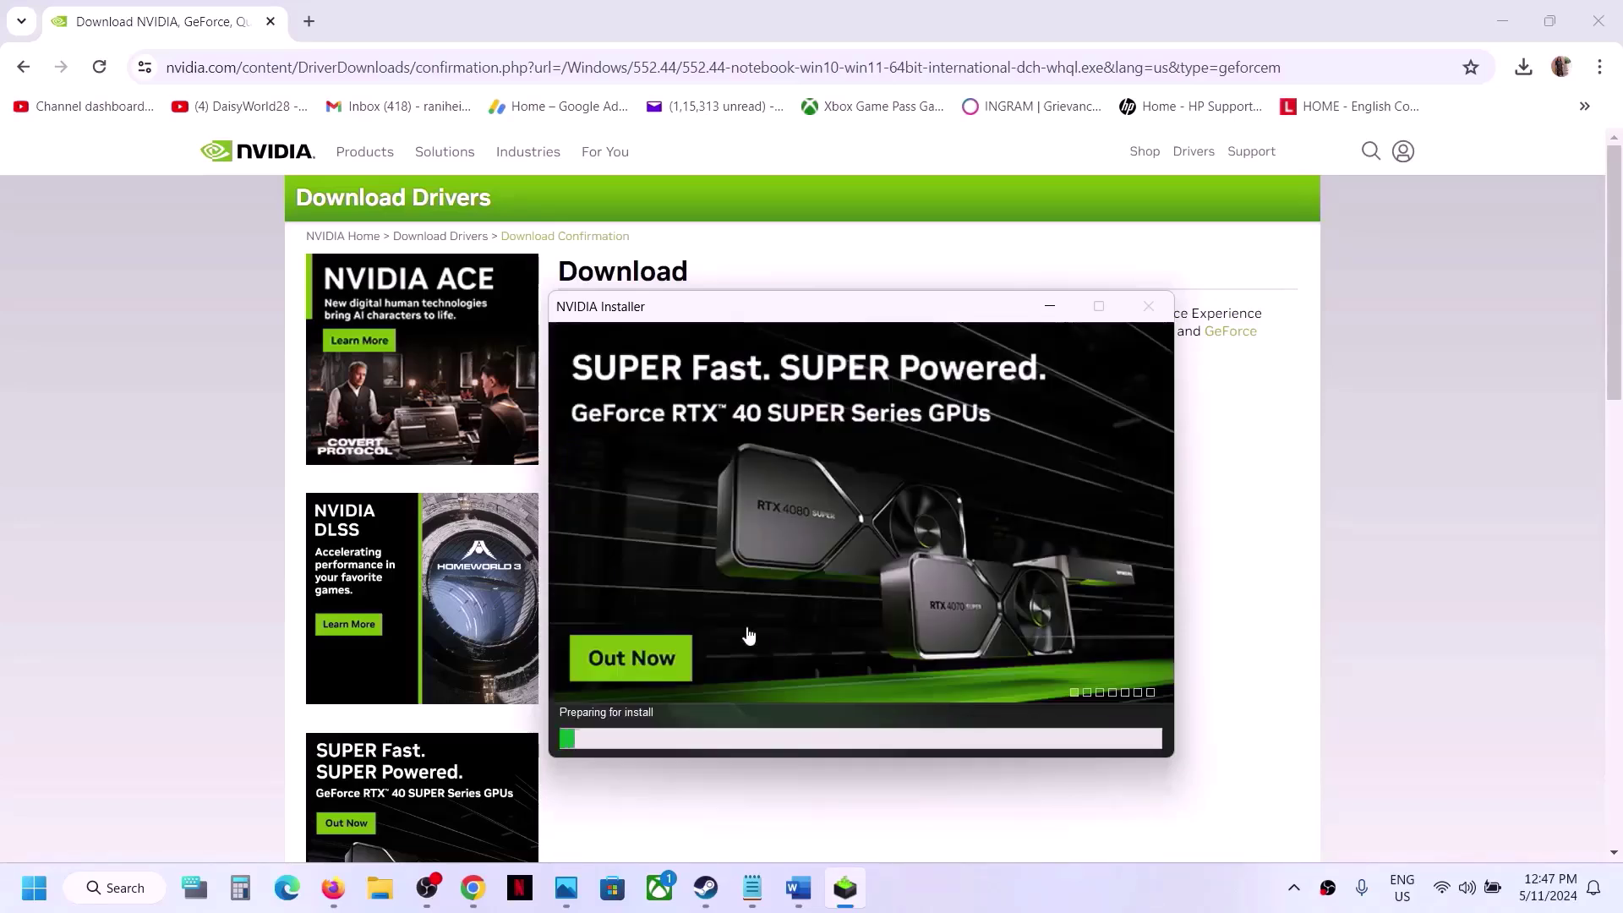
click(21, 901)
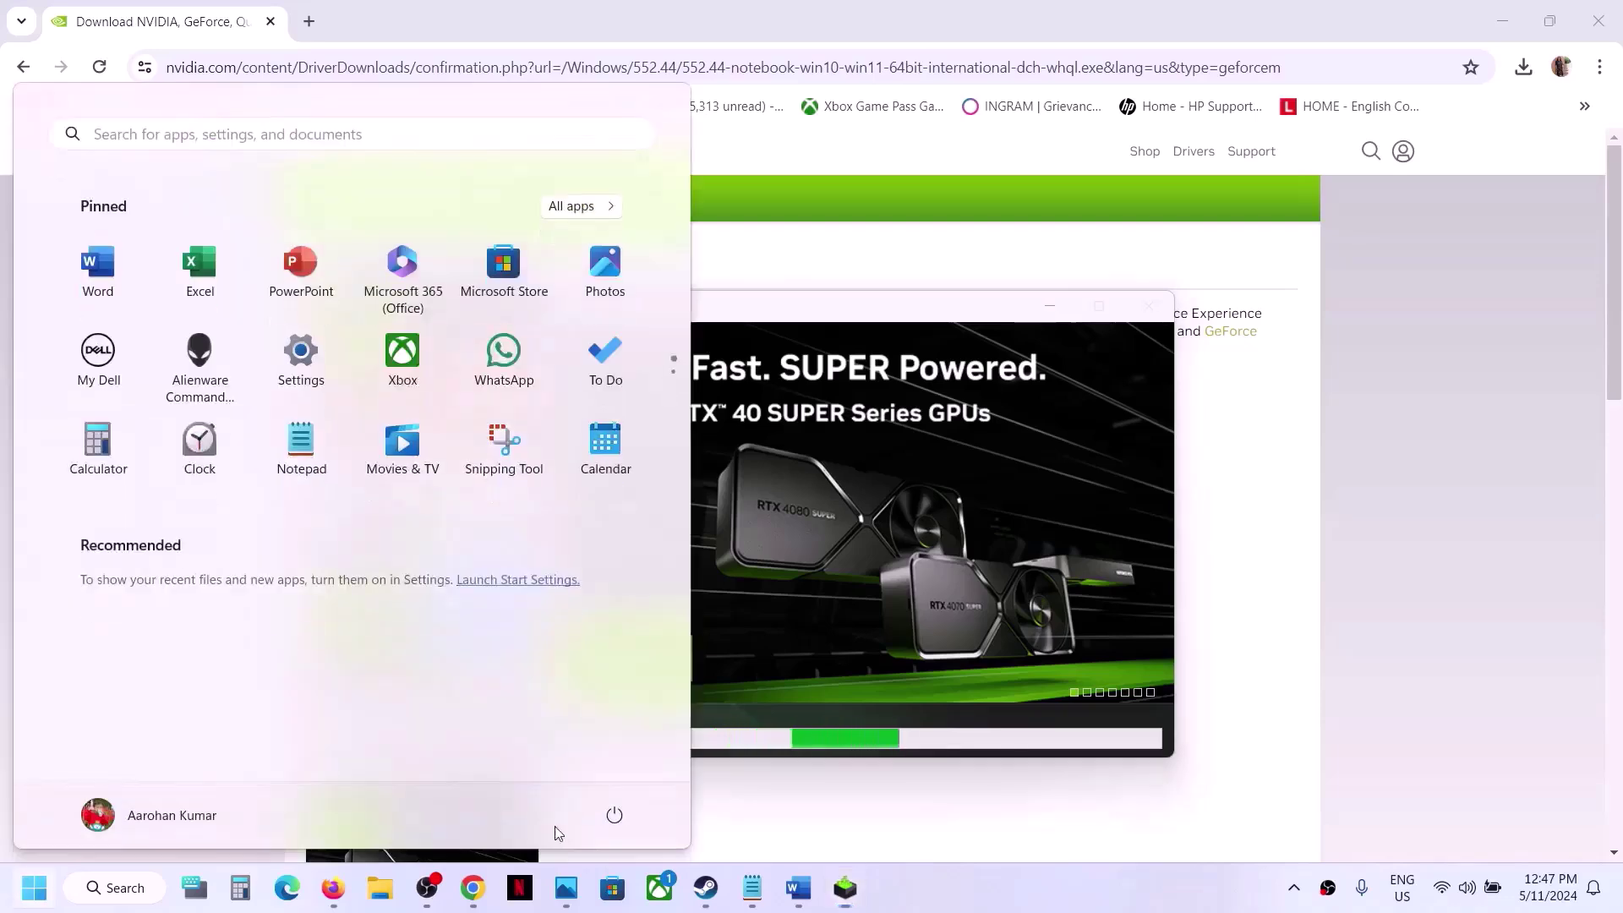
click(614, 815)
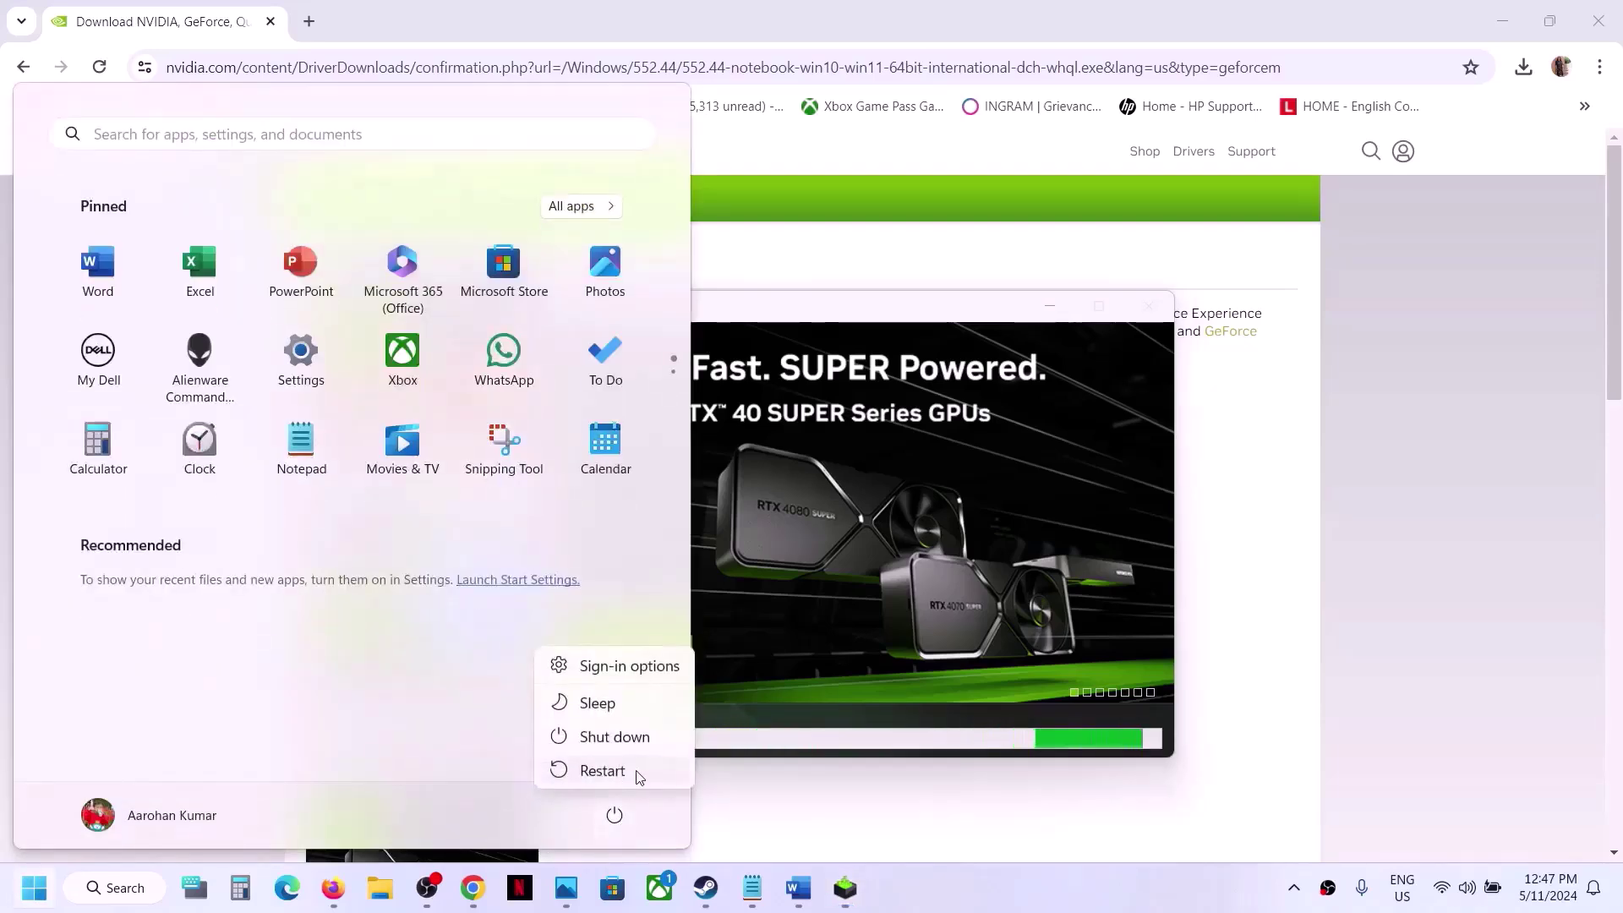
click(1020, 605)
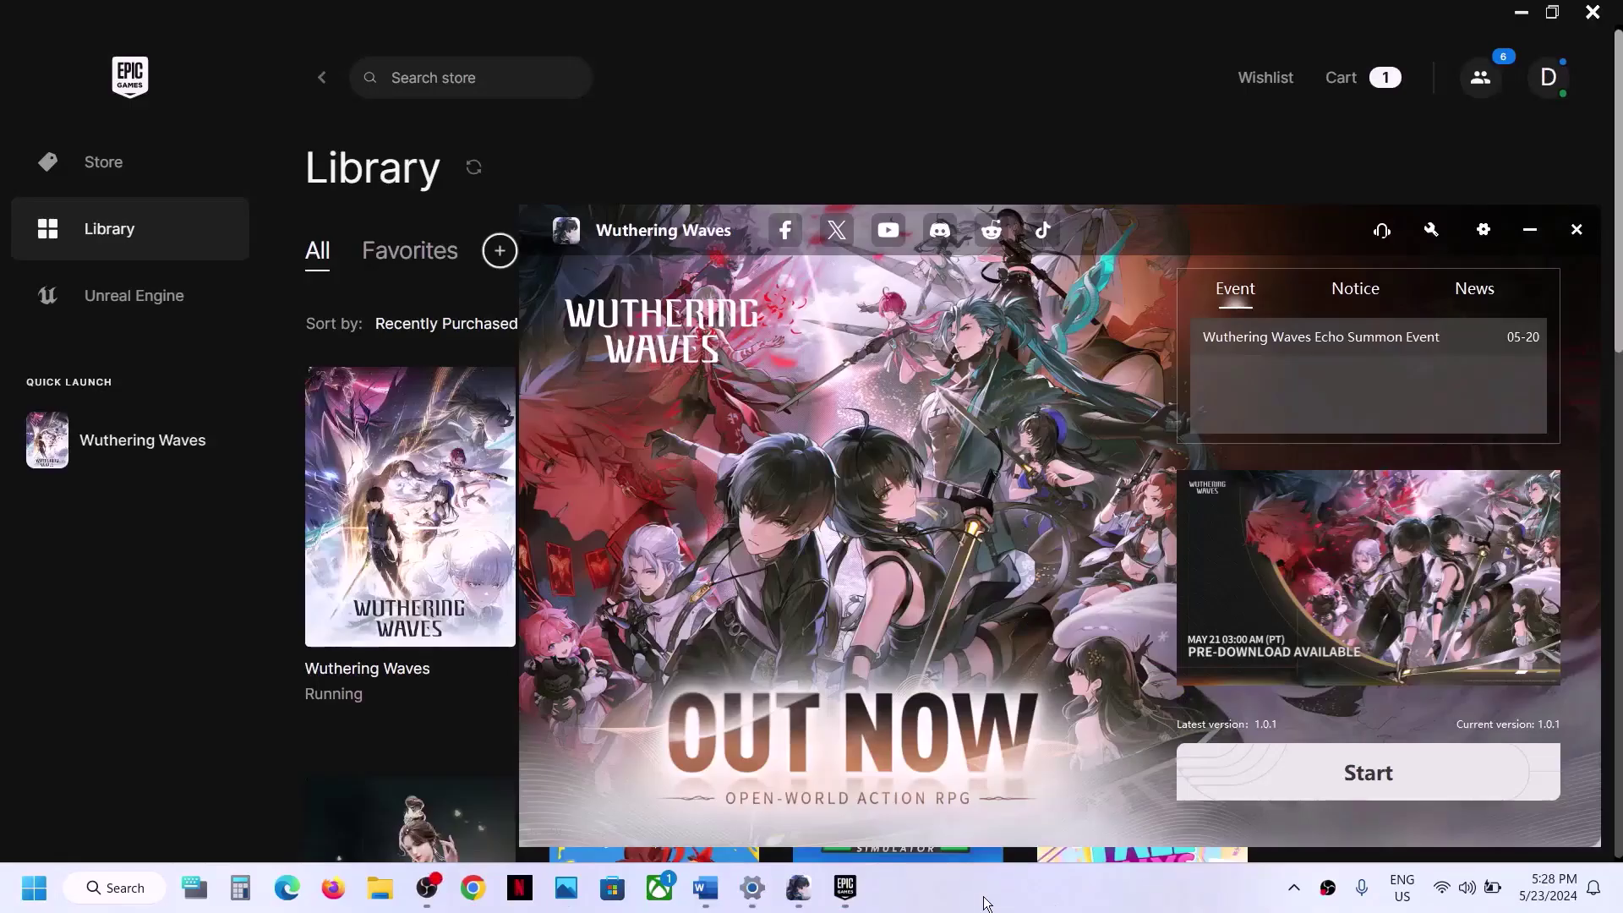
Switch to the Crash document, read Step 6 about the dedicated graphics card, and copy the word "graphics" from its heading
click(706, 887)
scroll(674, 600, down, 3)
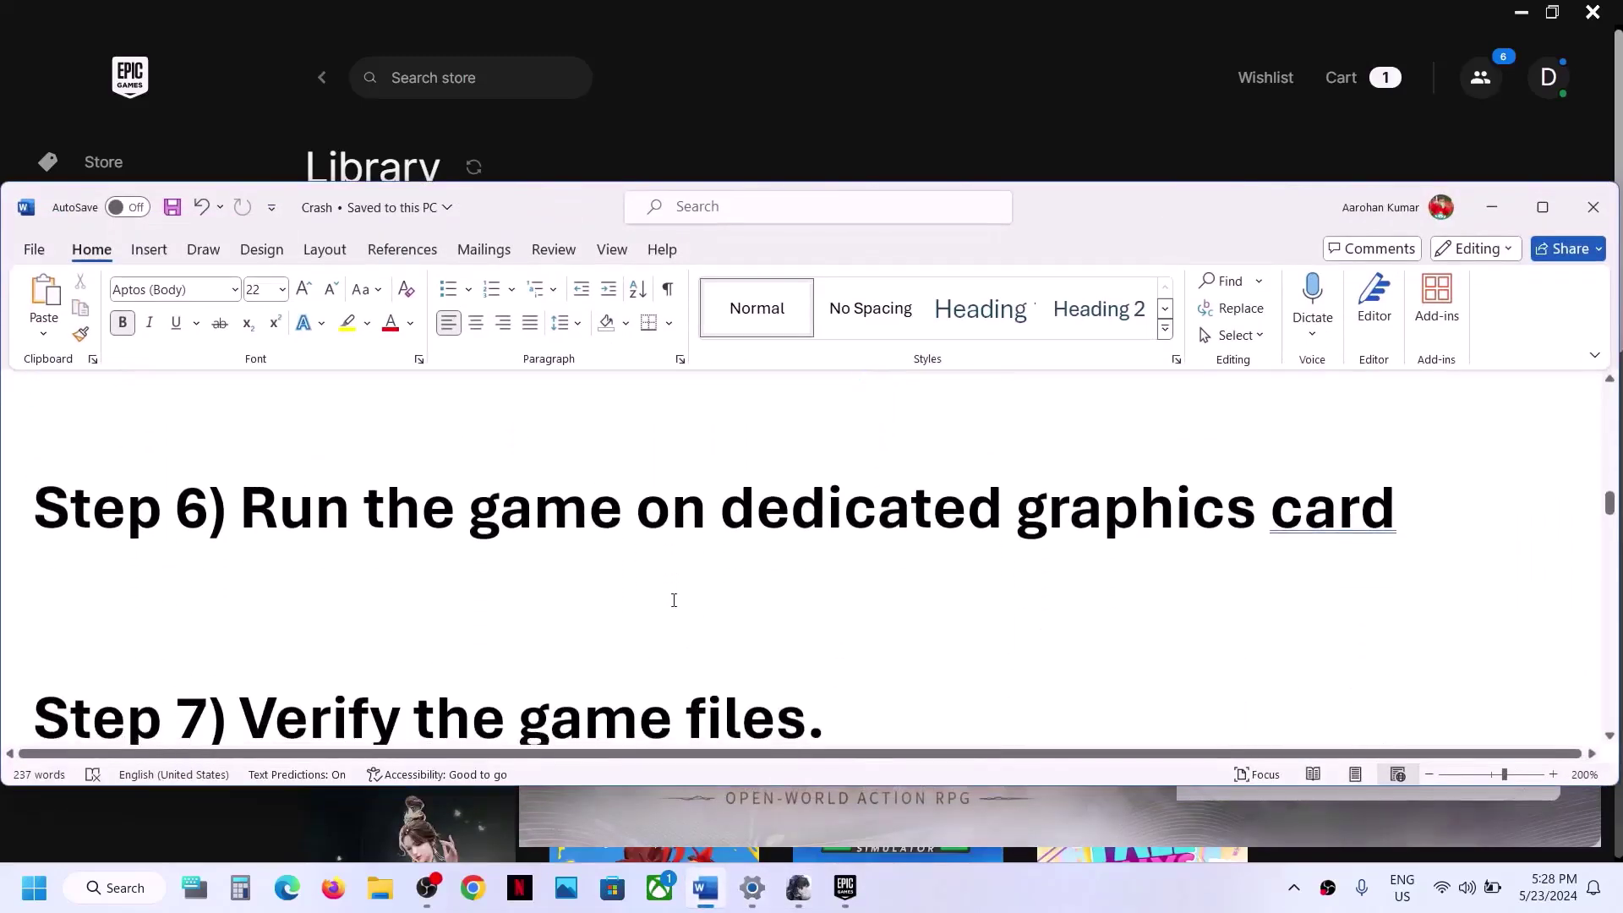
scroll(670, 597, up, 1)
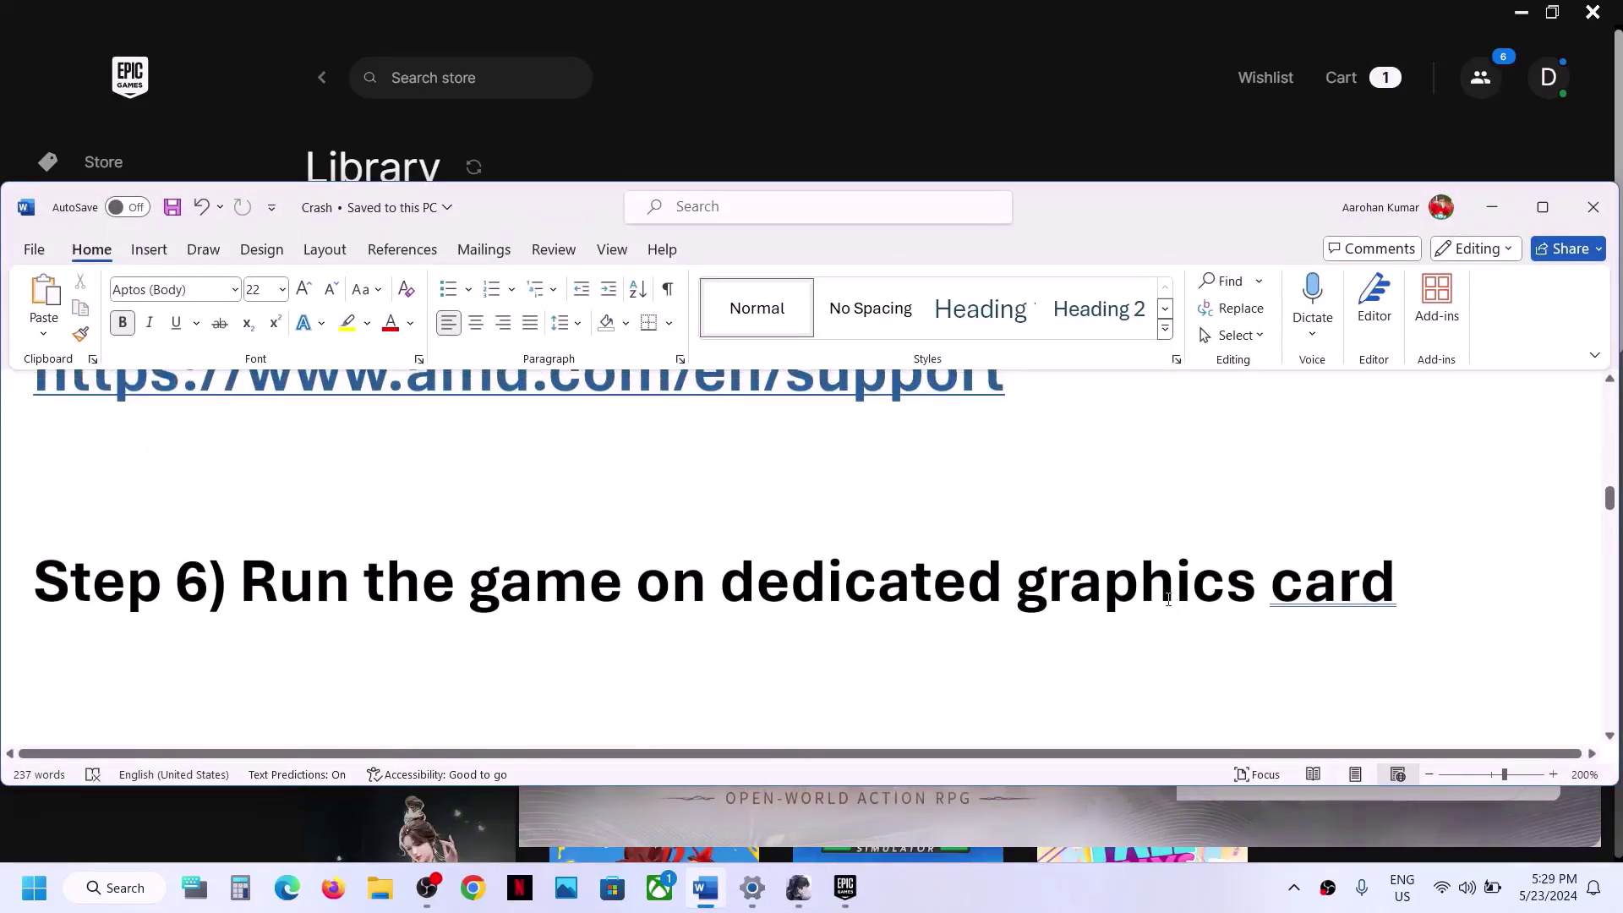
double_click(1167, 598)
key(ctrl+c)
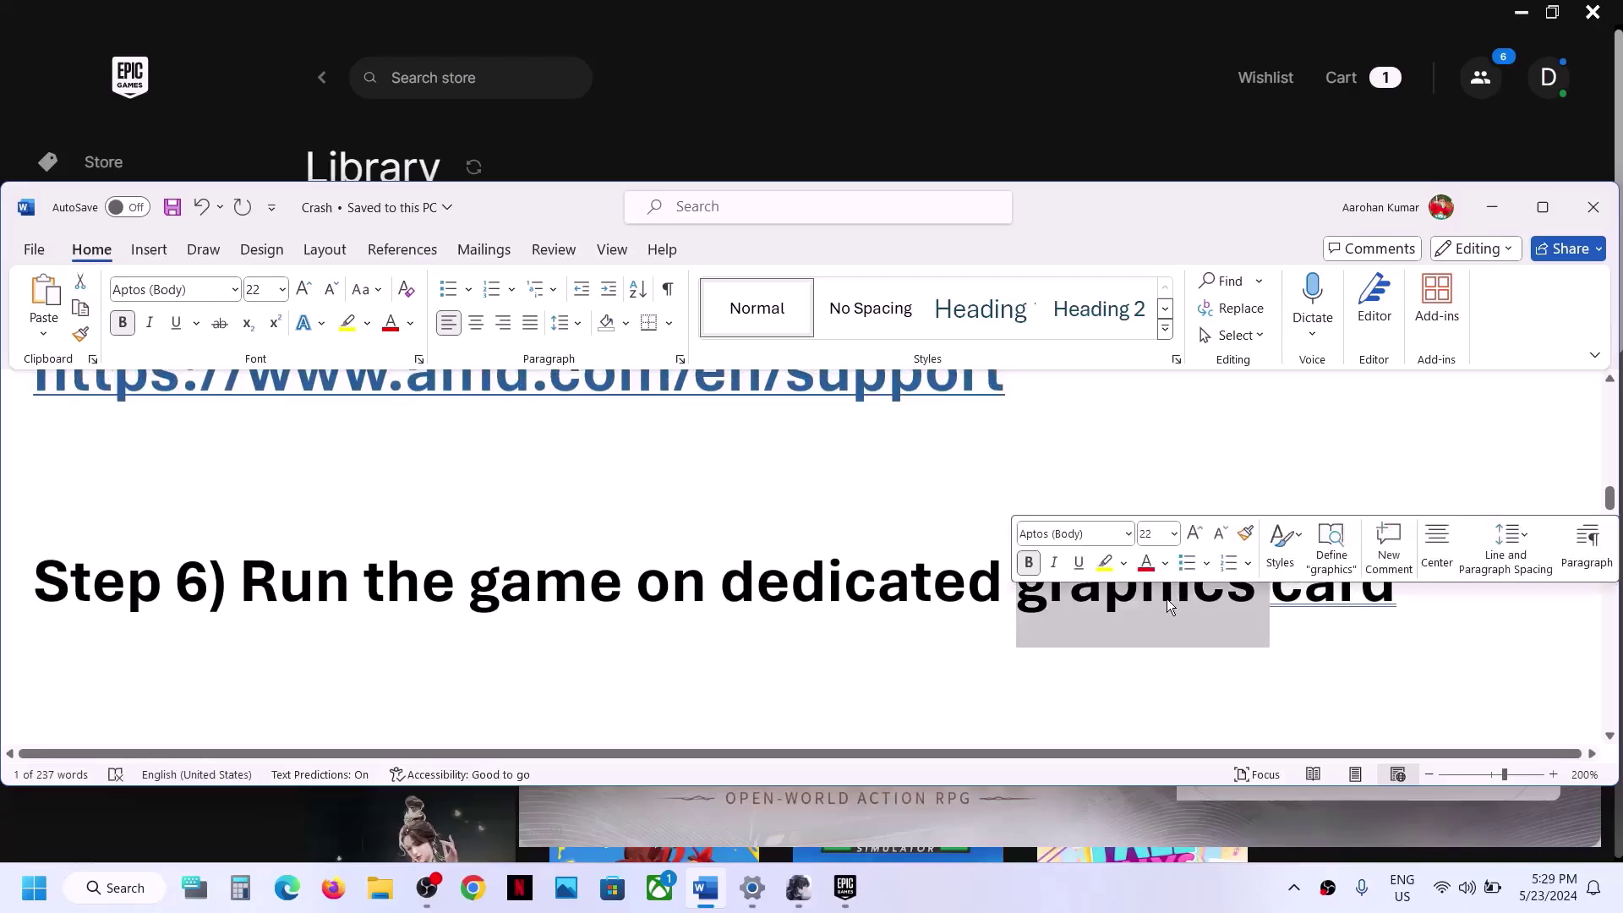
Search Windows for the copied word "graphics" and open Graphics settings
click(39, 894)
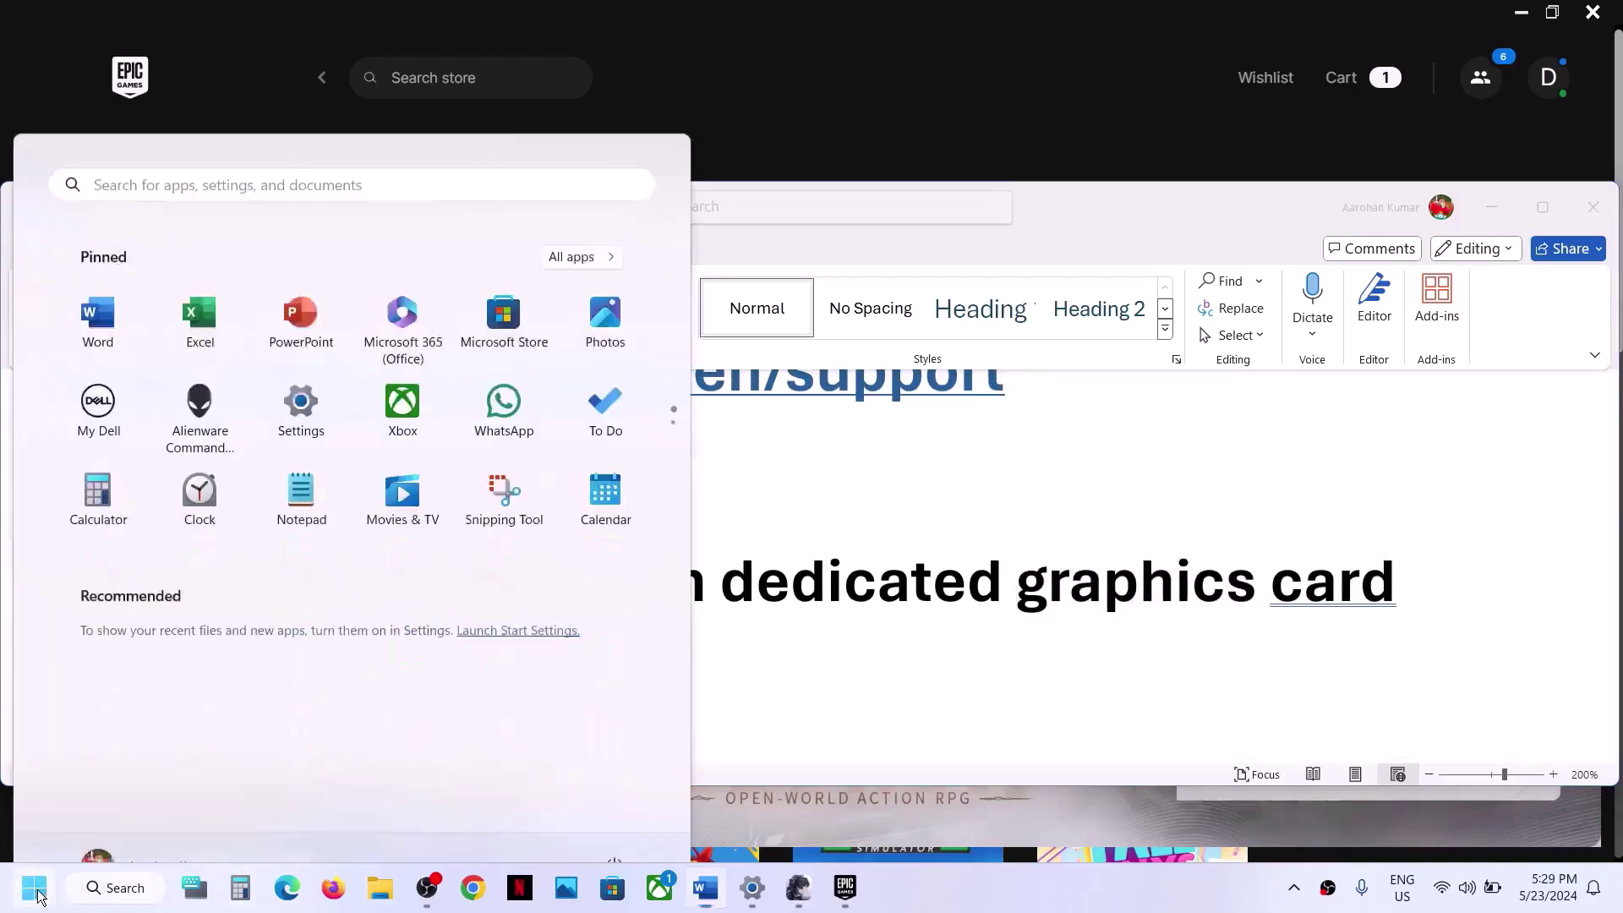
key(ctrl+v)
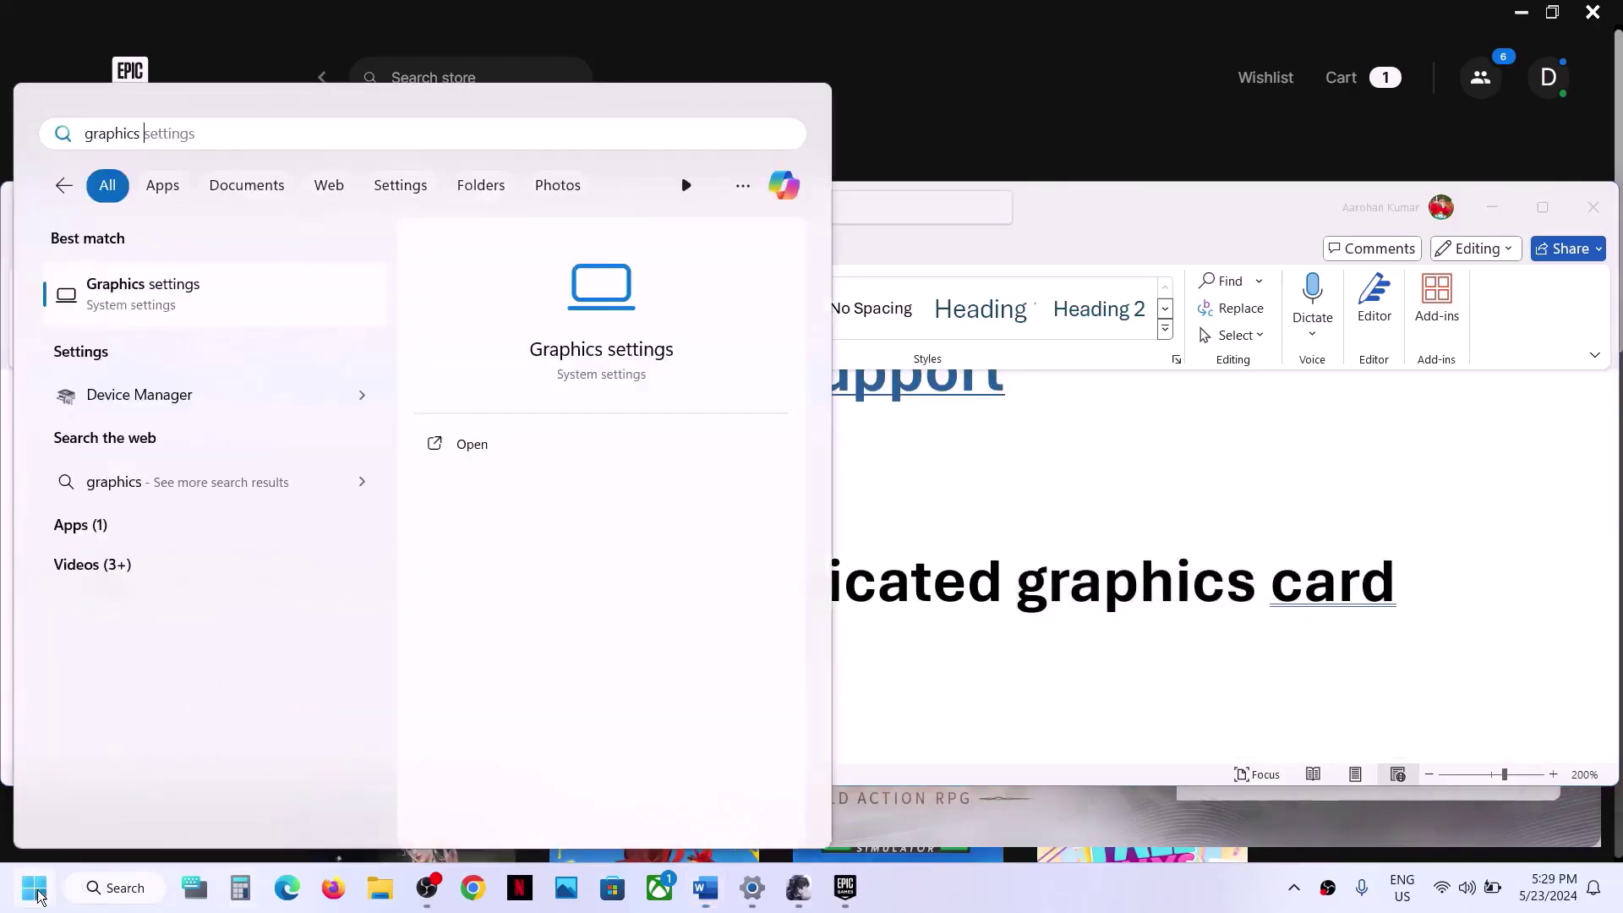
click(208, 299)
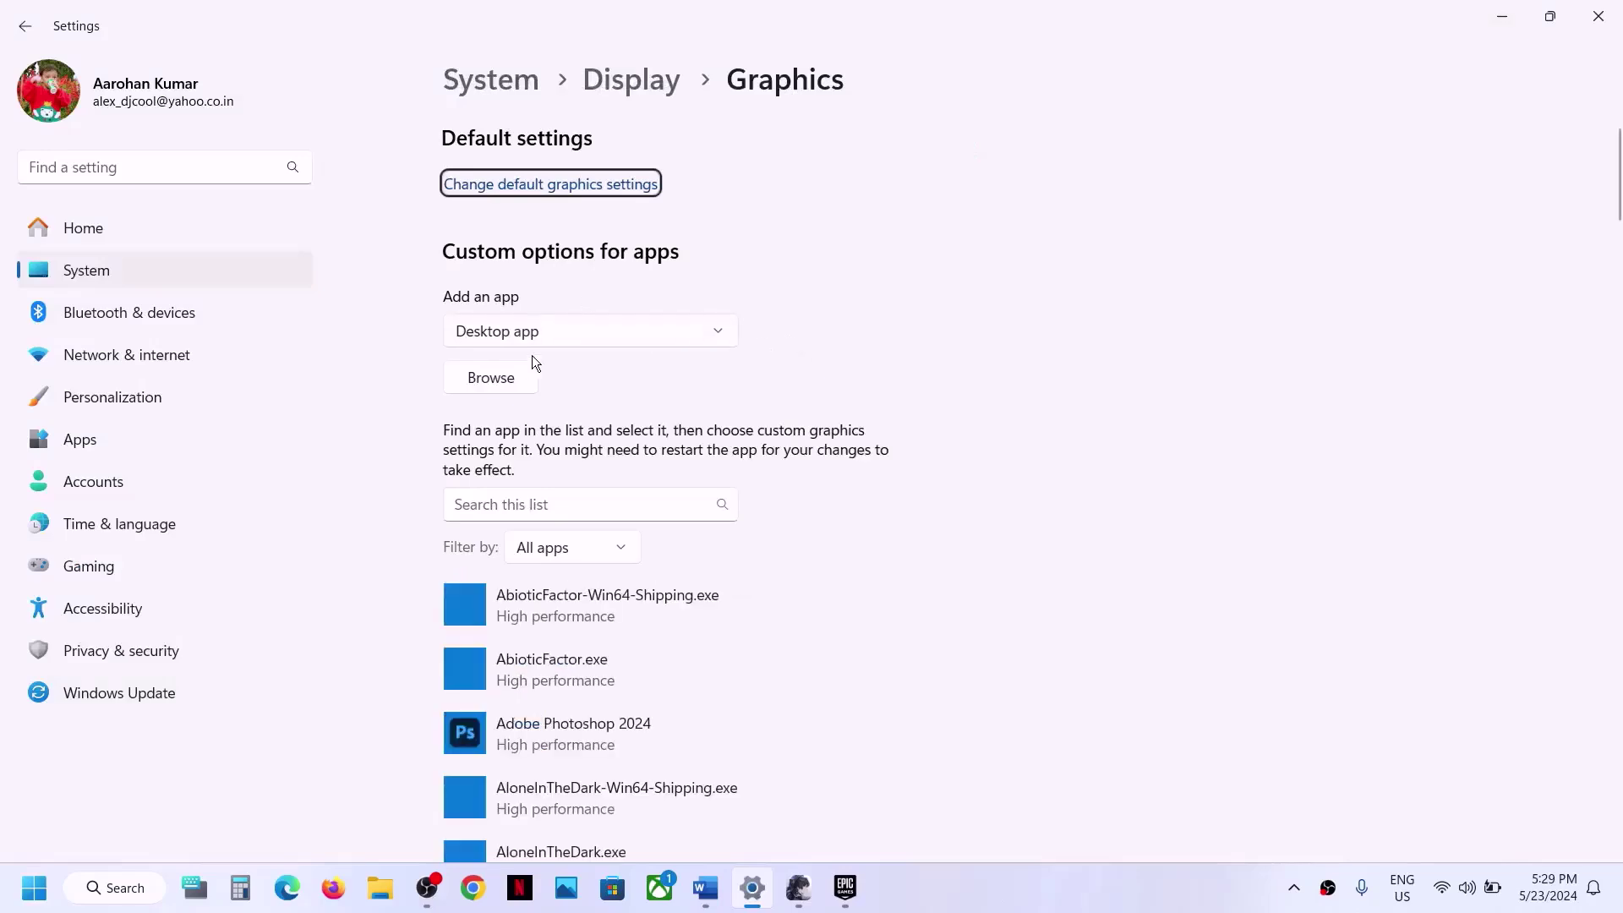
Add Wuthering Waves from C:\Program Files\Epic Games\WutheringWavesj3oFh\Wuthering Waves Game to the apps with custom graphics options
click(510, 379)
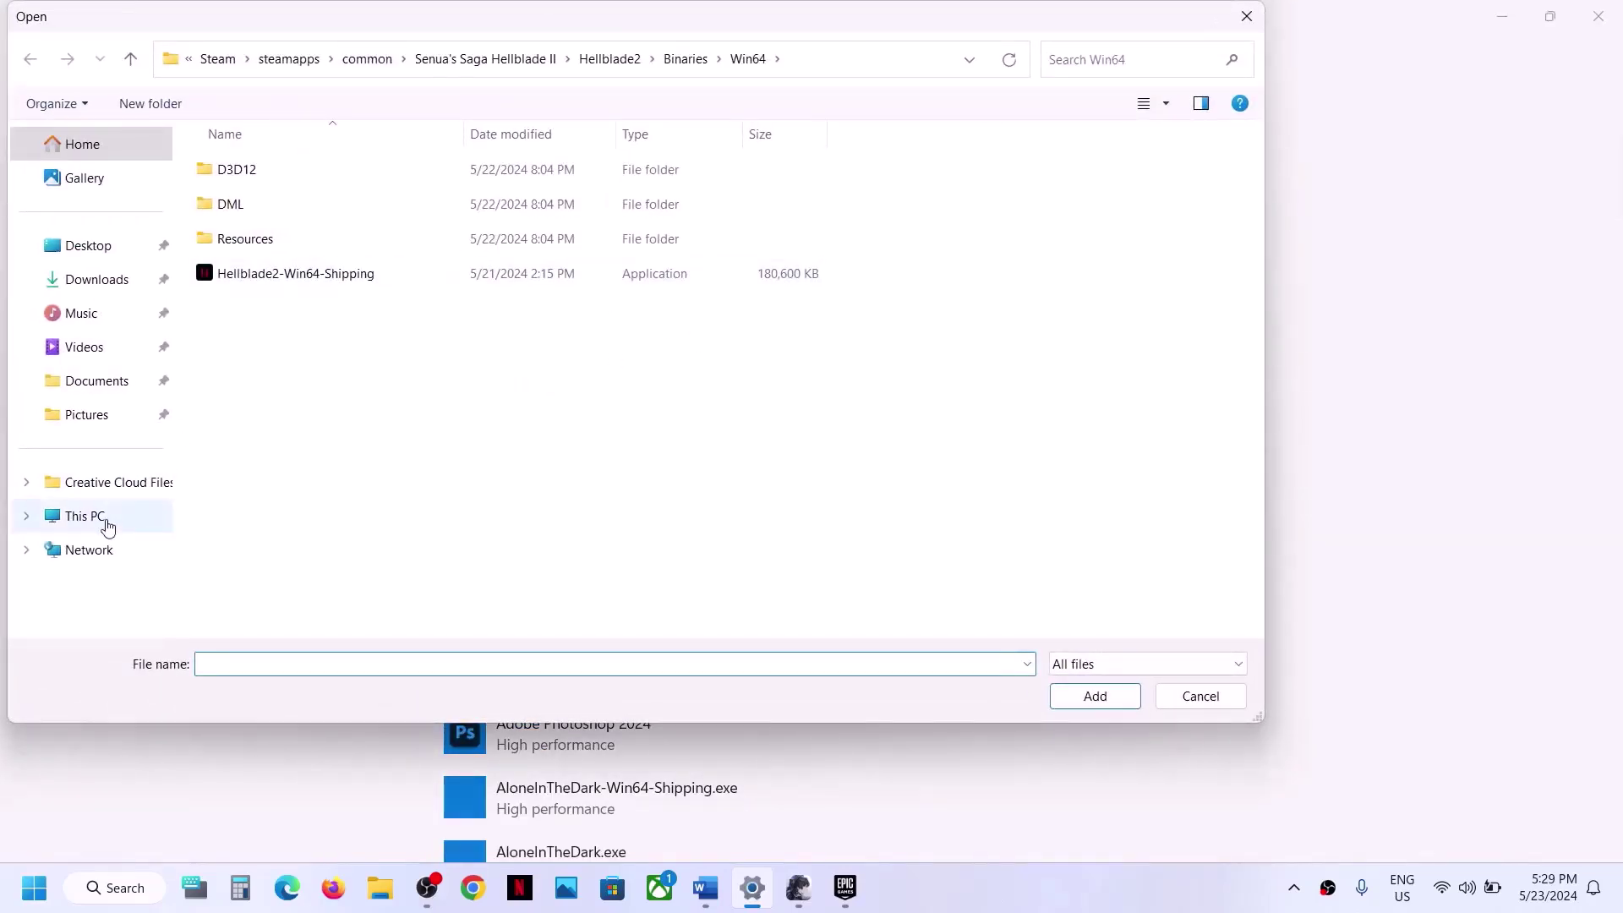
click(95, 522)
double_click(306, 199)
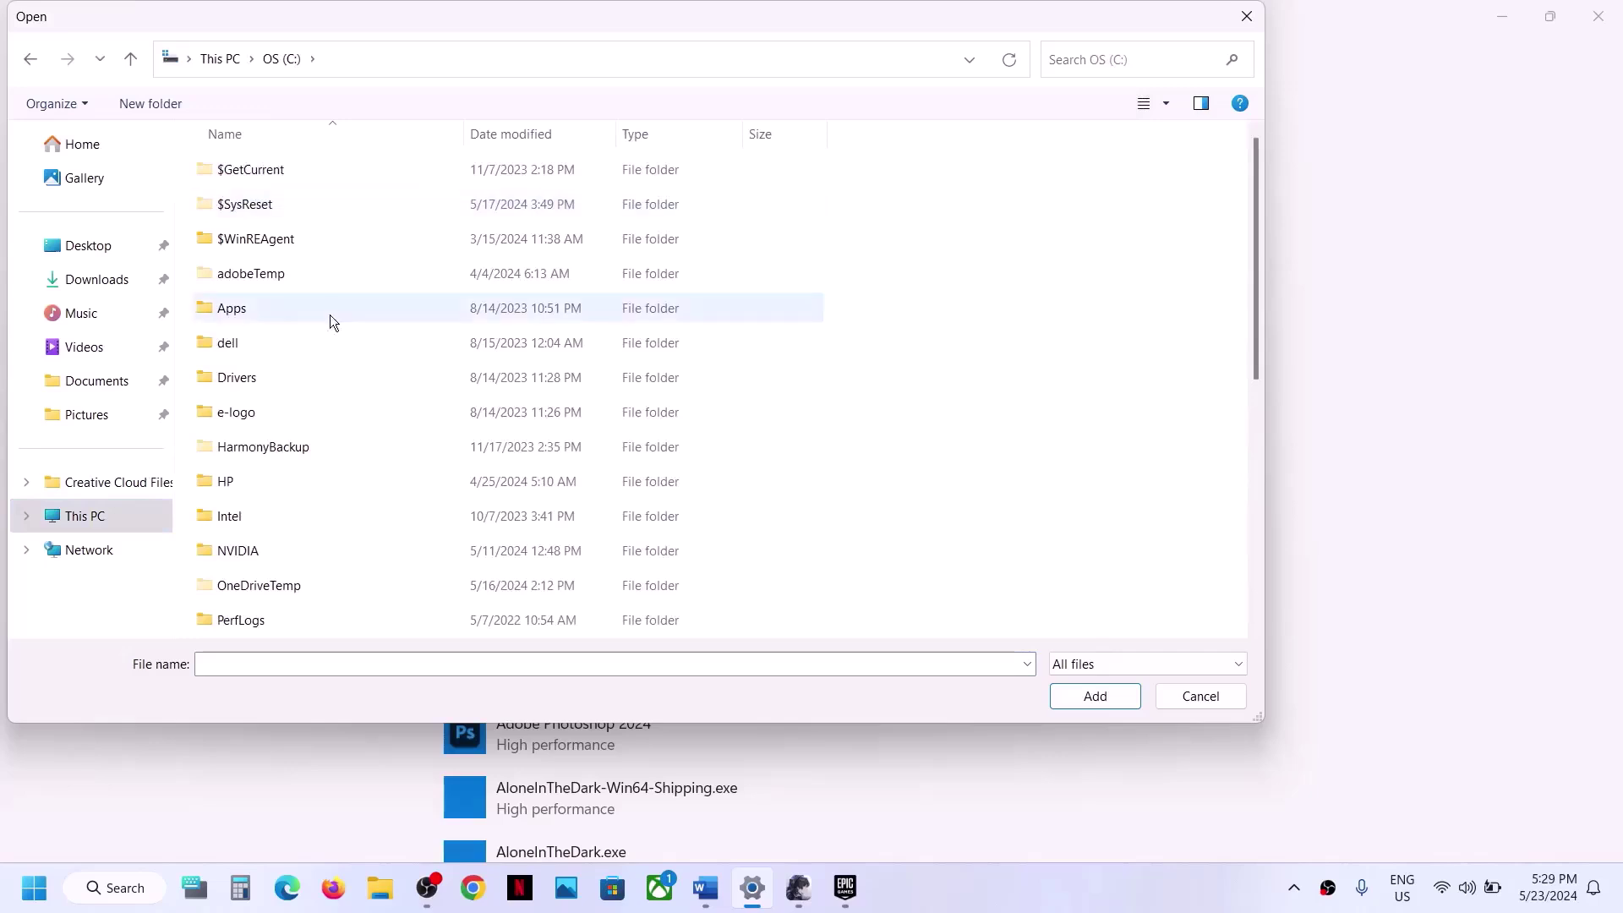
scroll(330, 314, down, 5)
double_click(277, 185)
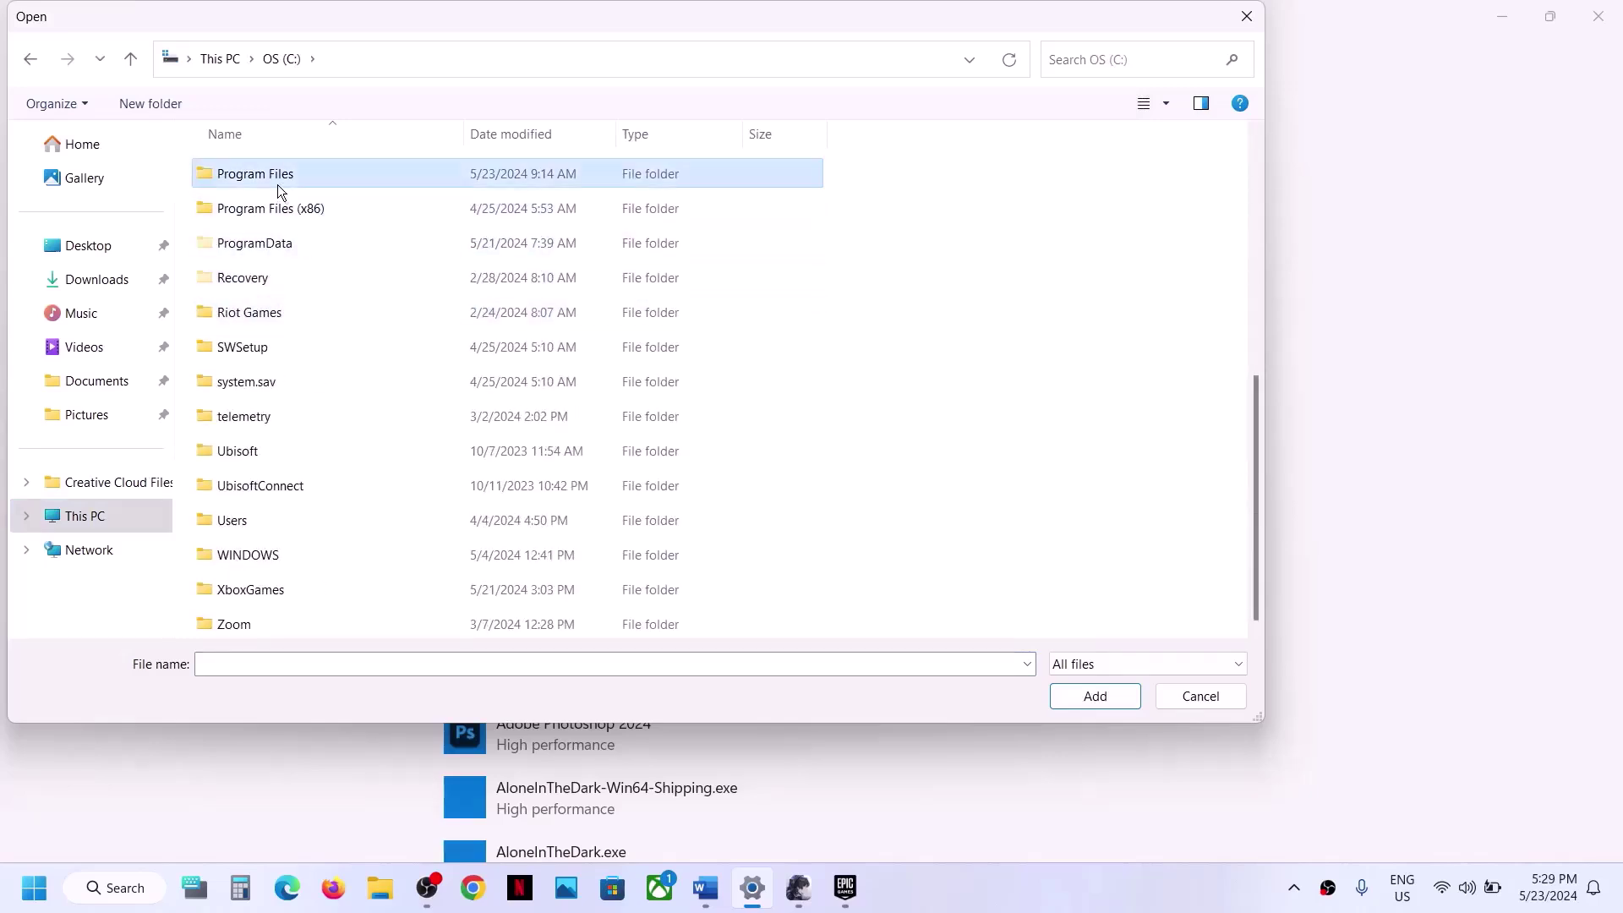
scroll(272, 357, down, 3)
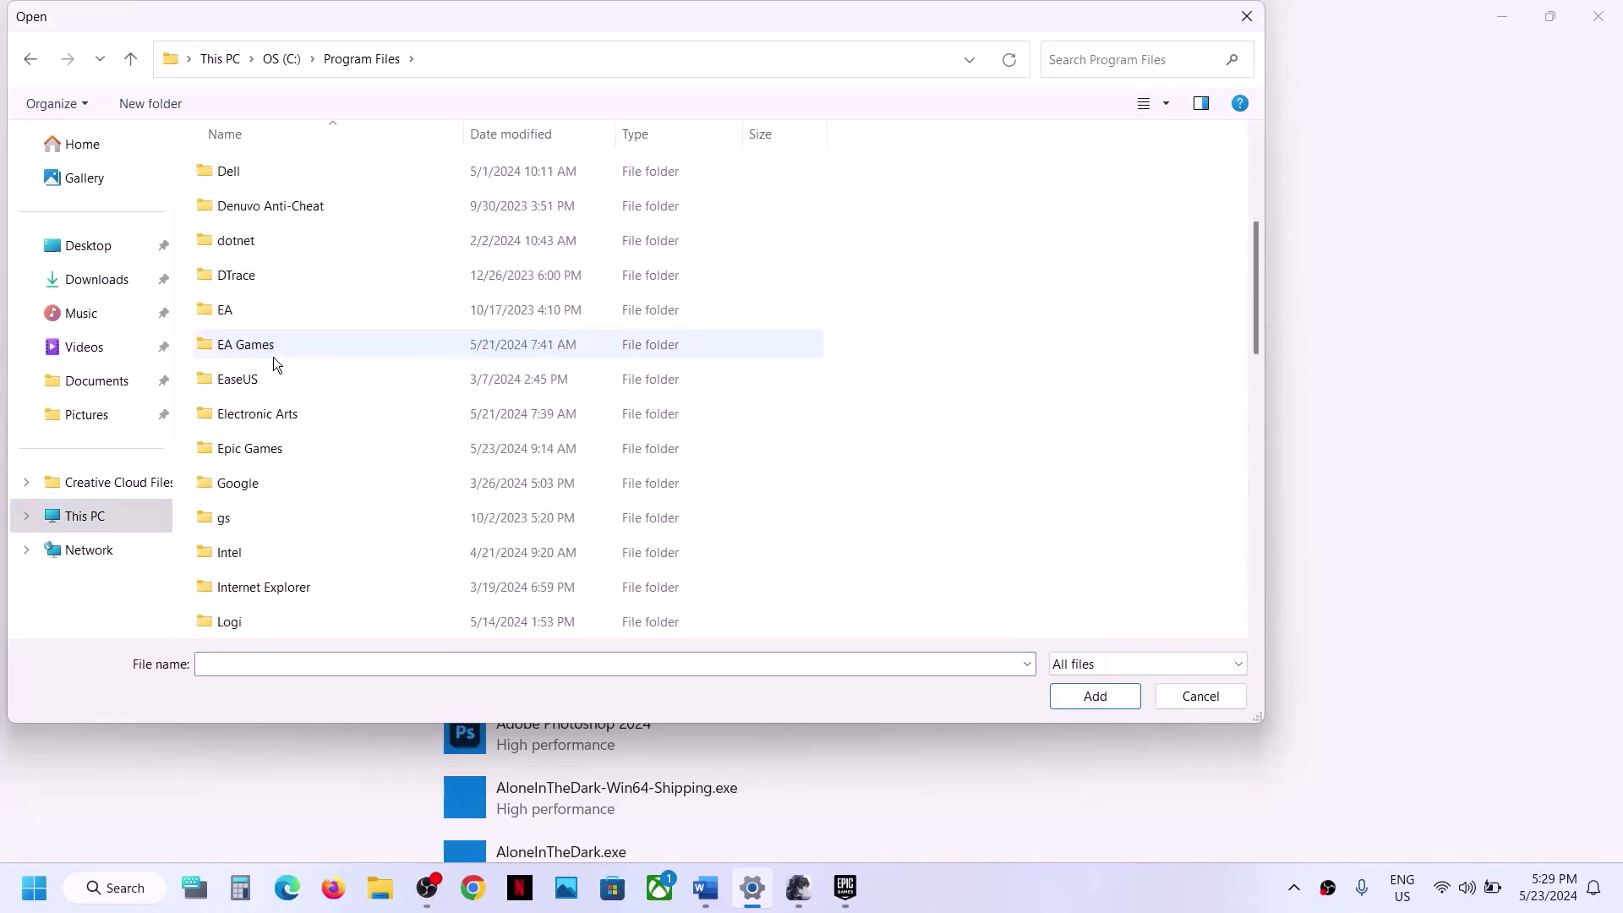
double_click(250, 436)
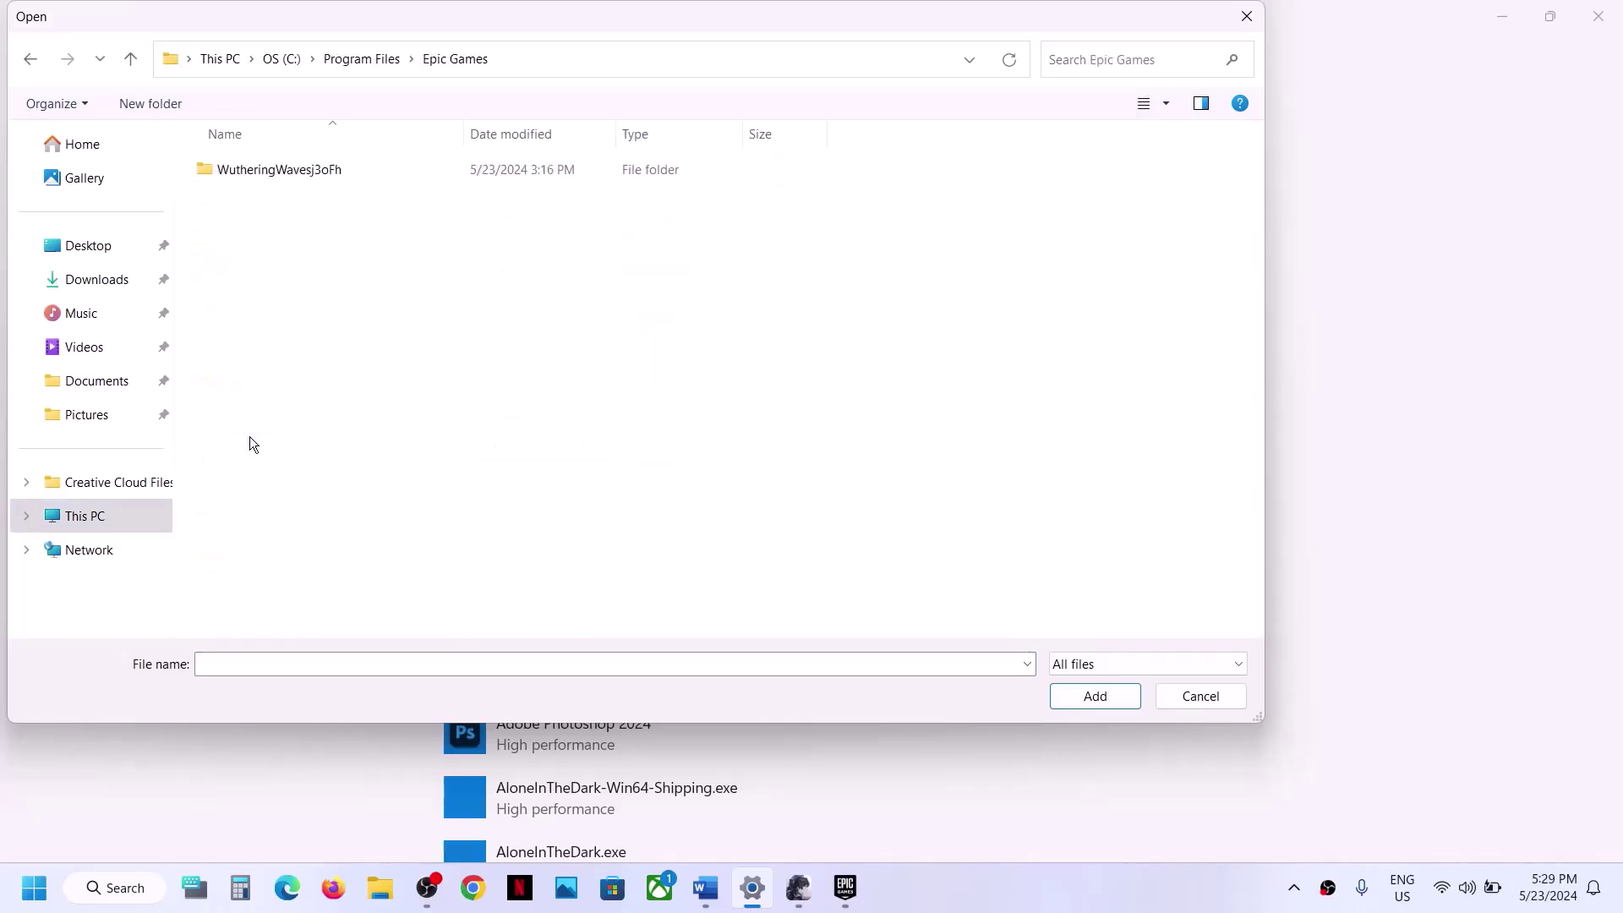
double_click(280, 177)
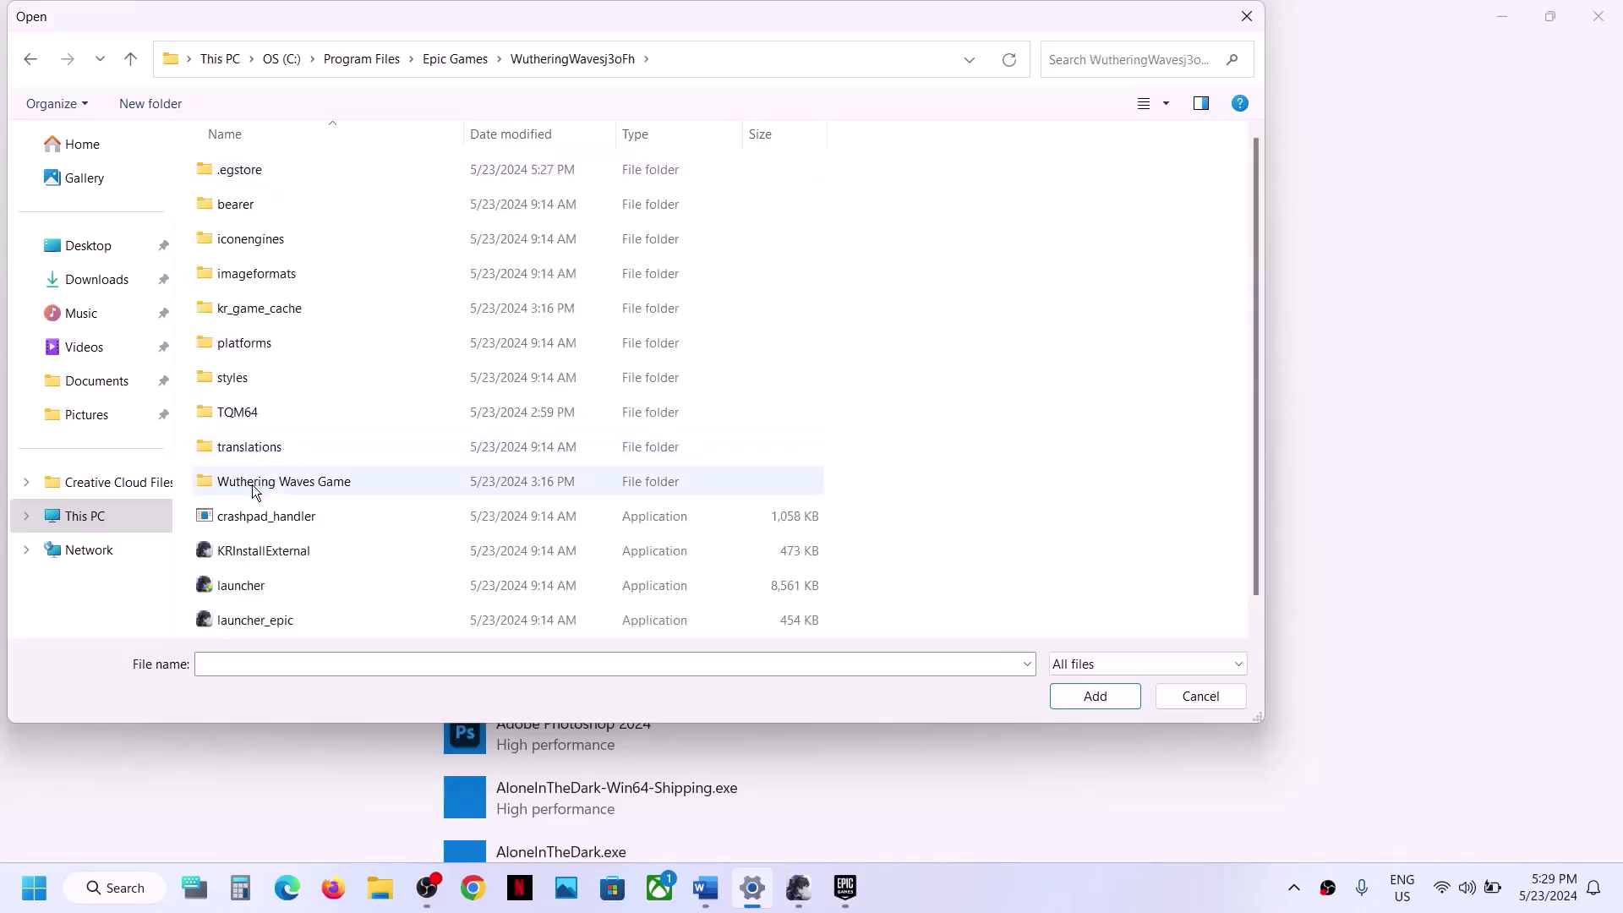
double_click(289, 482)
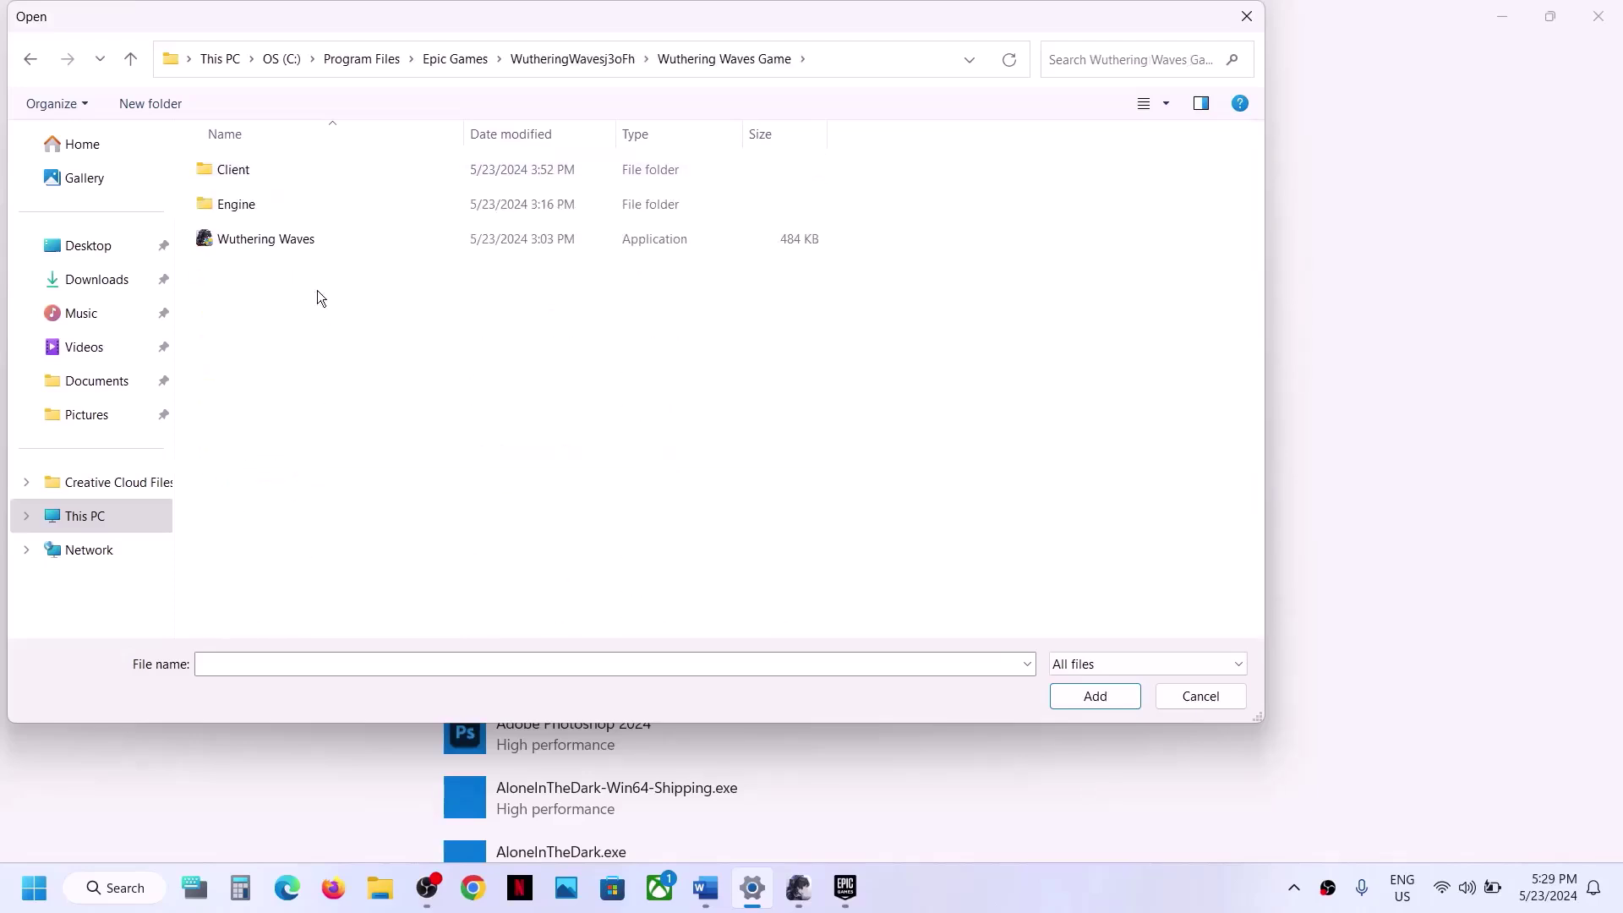
click(284, 239)
click(1069, 693)
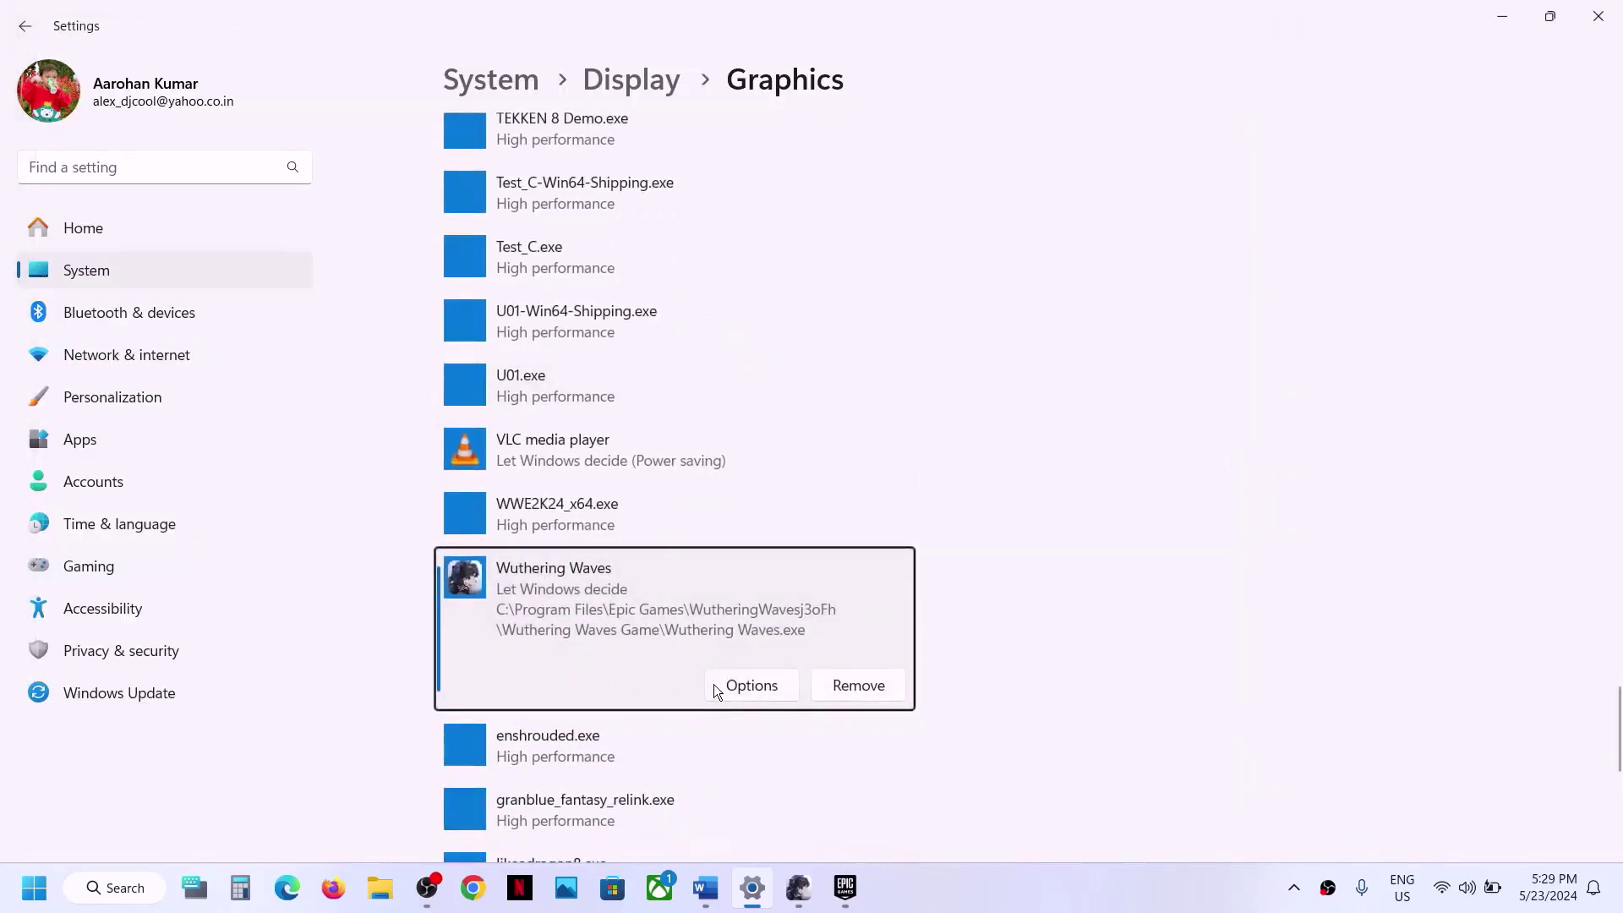
Set the graphics preference of Wuthering Waves to High performance, save it and close Settings
click(735, 689)
click(715, 435)
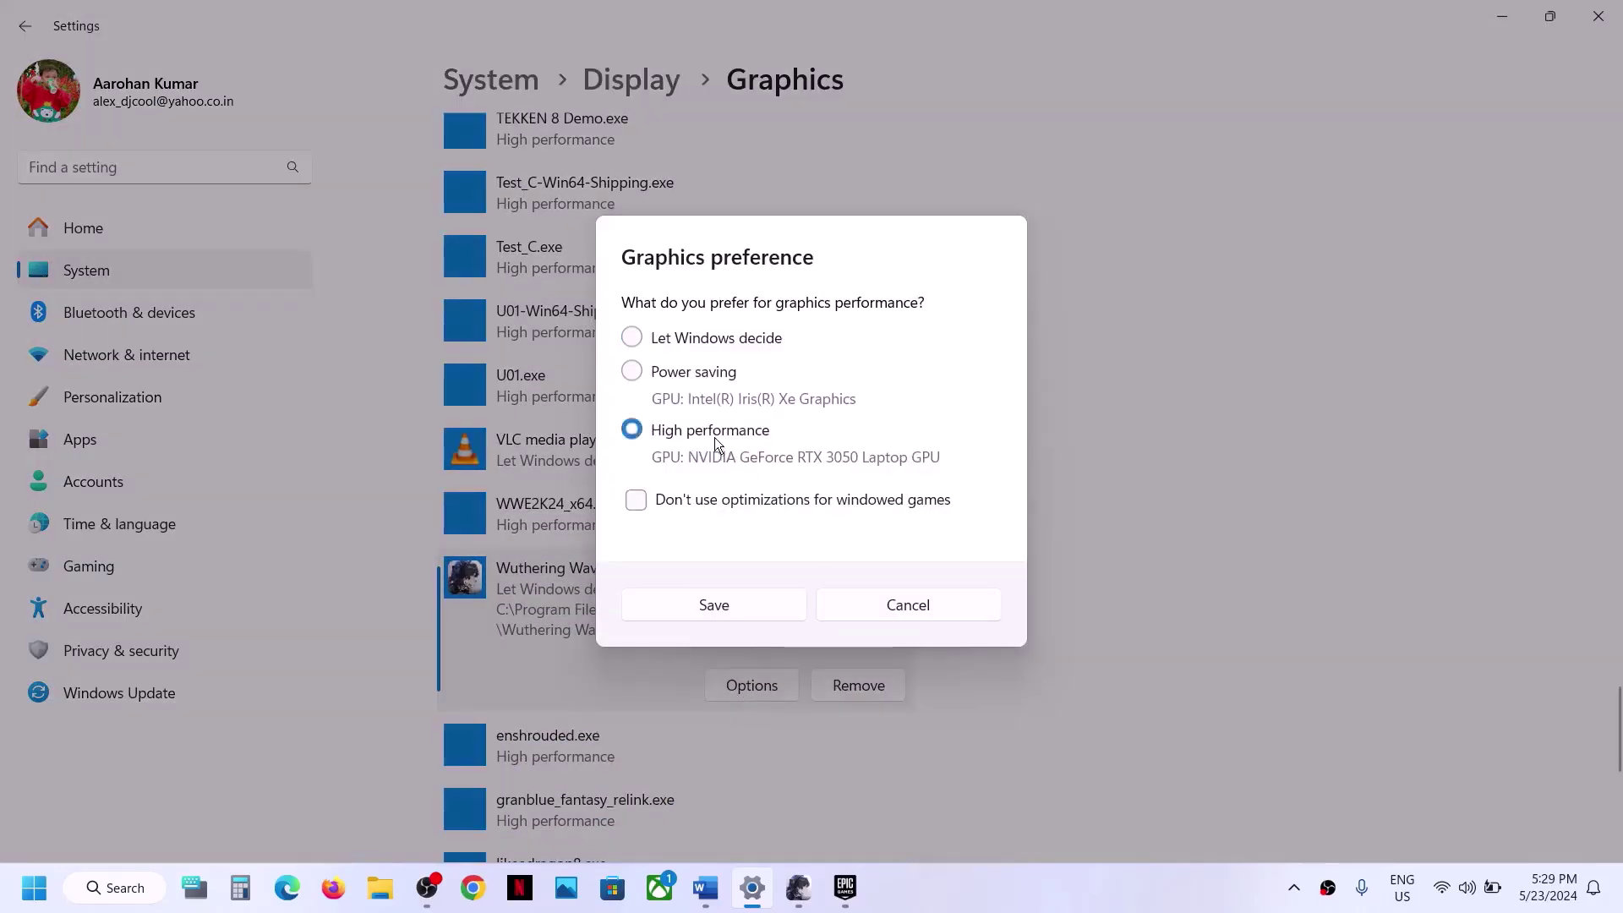
click(767, 604)
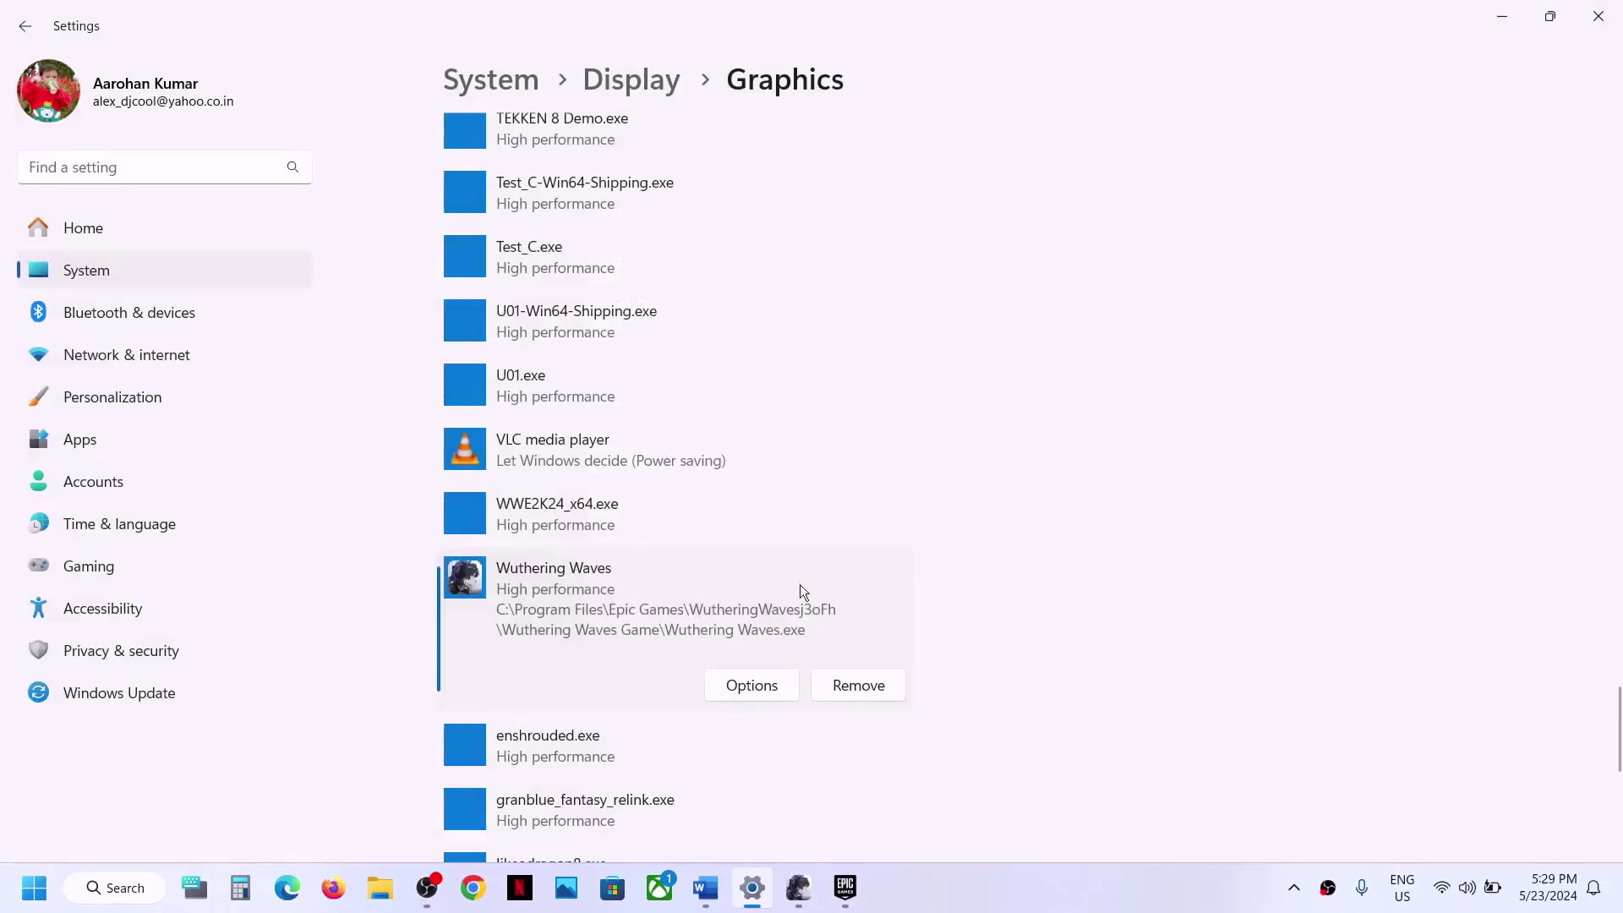
click(1597, 16)
Read Step 7 in the Crash document, view the game client repair confirmation in the Wuthering Waves launcher, and close both without repairing
scroll(723, 561, down, 3)
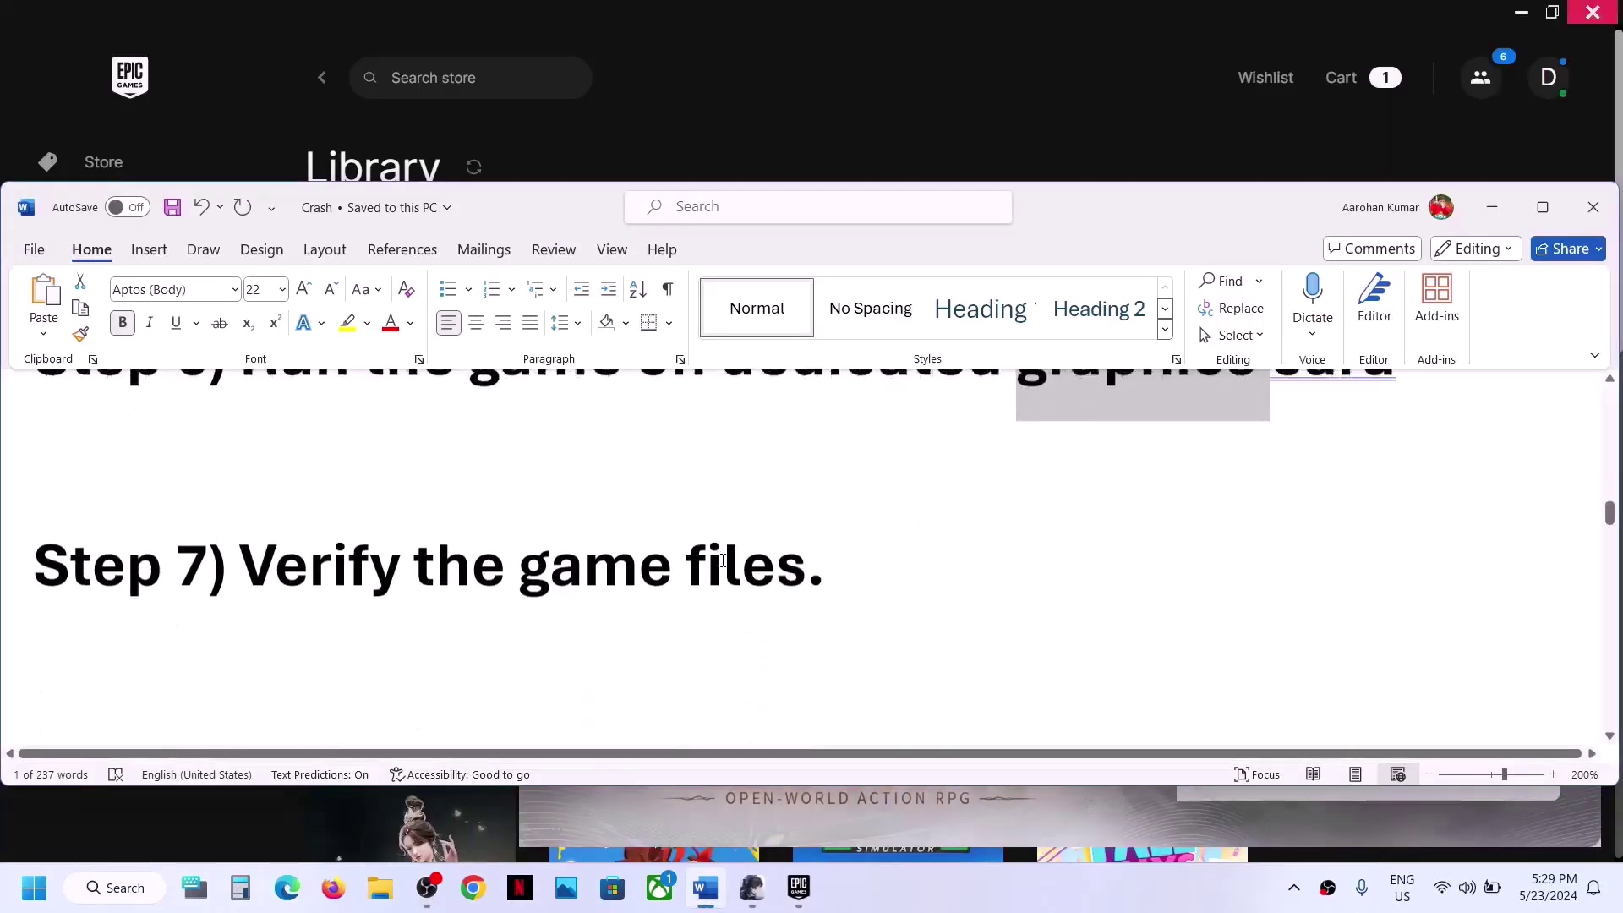
click(947, 96)
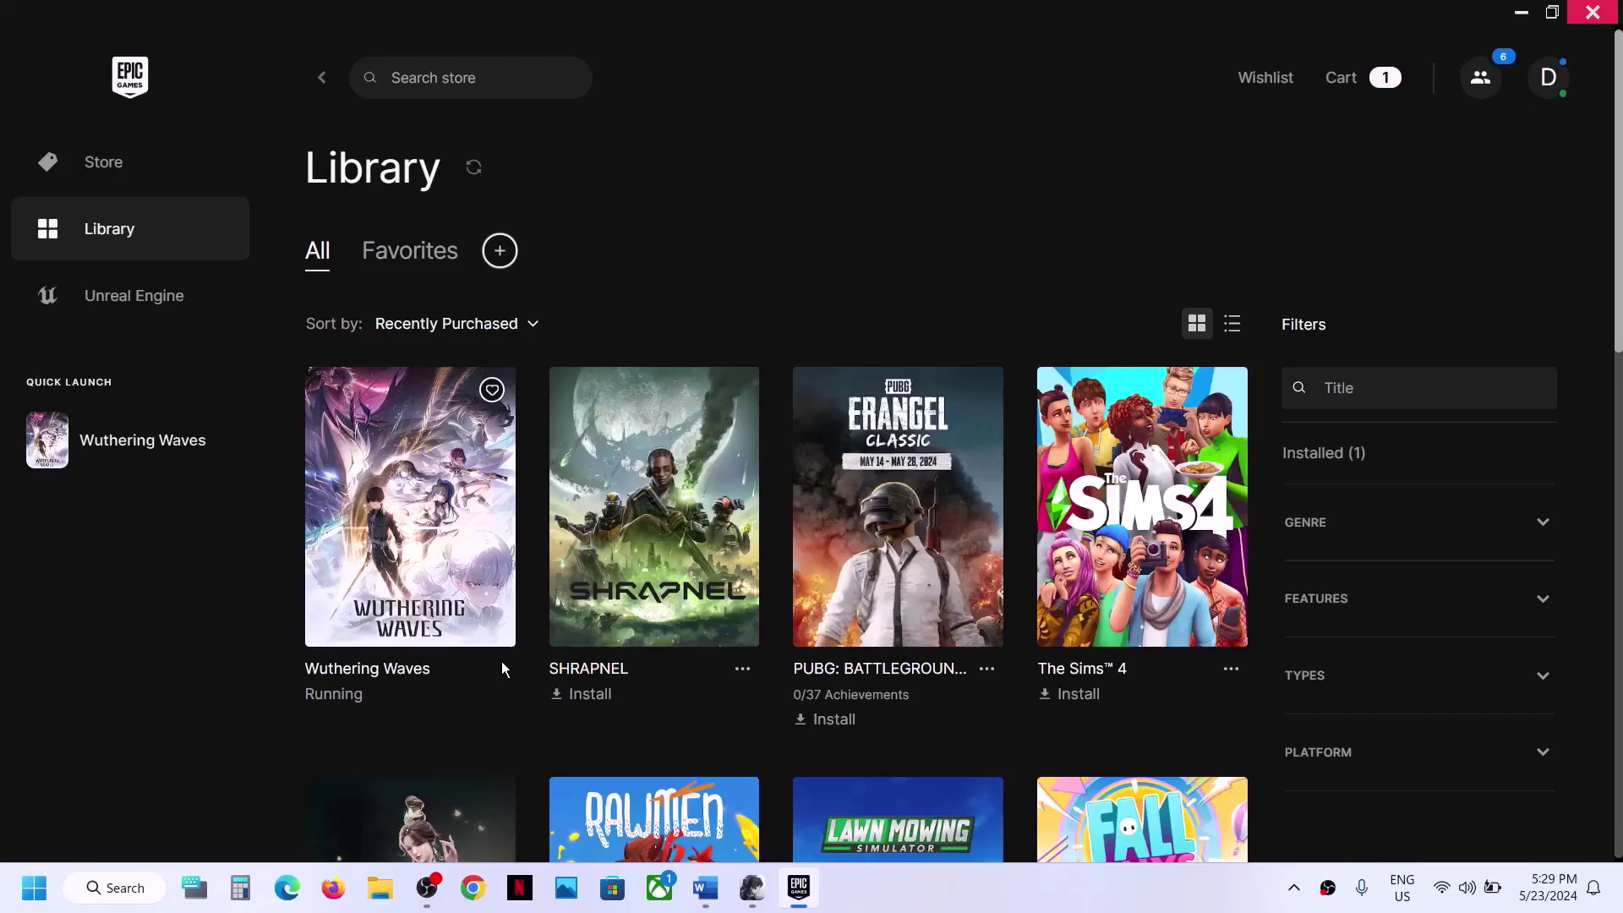
click(755, 901)
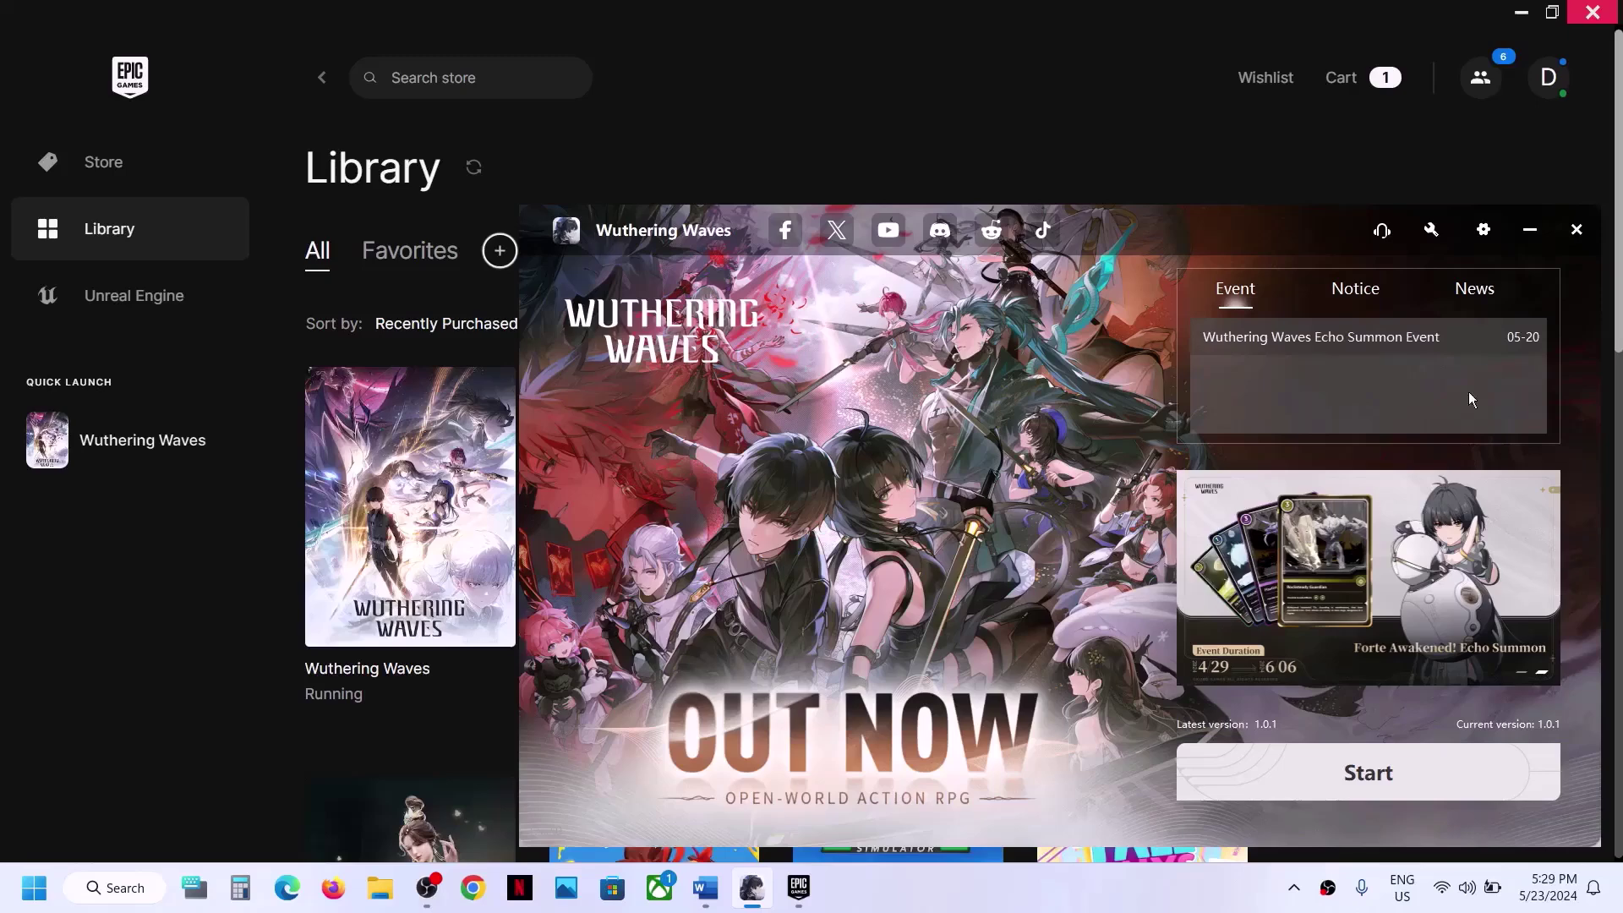
click(1428, 233)
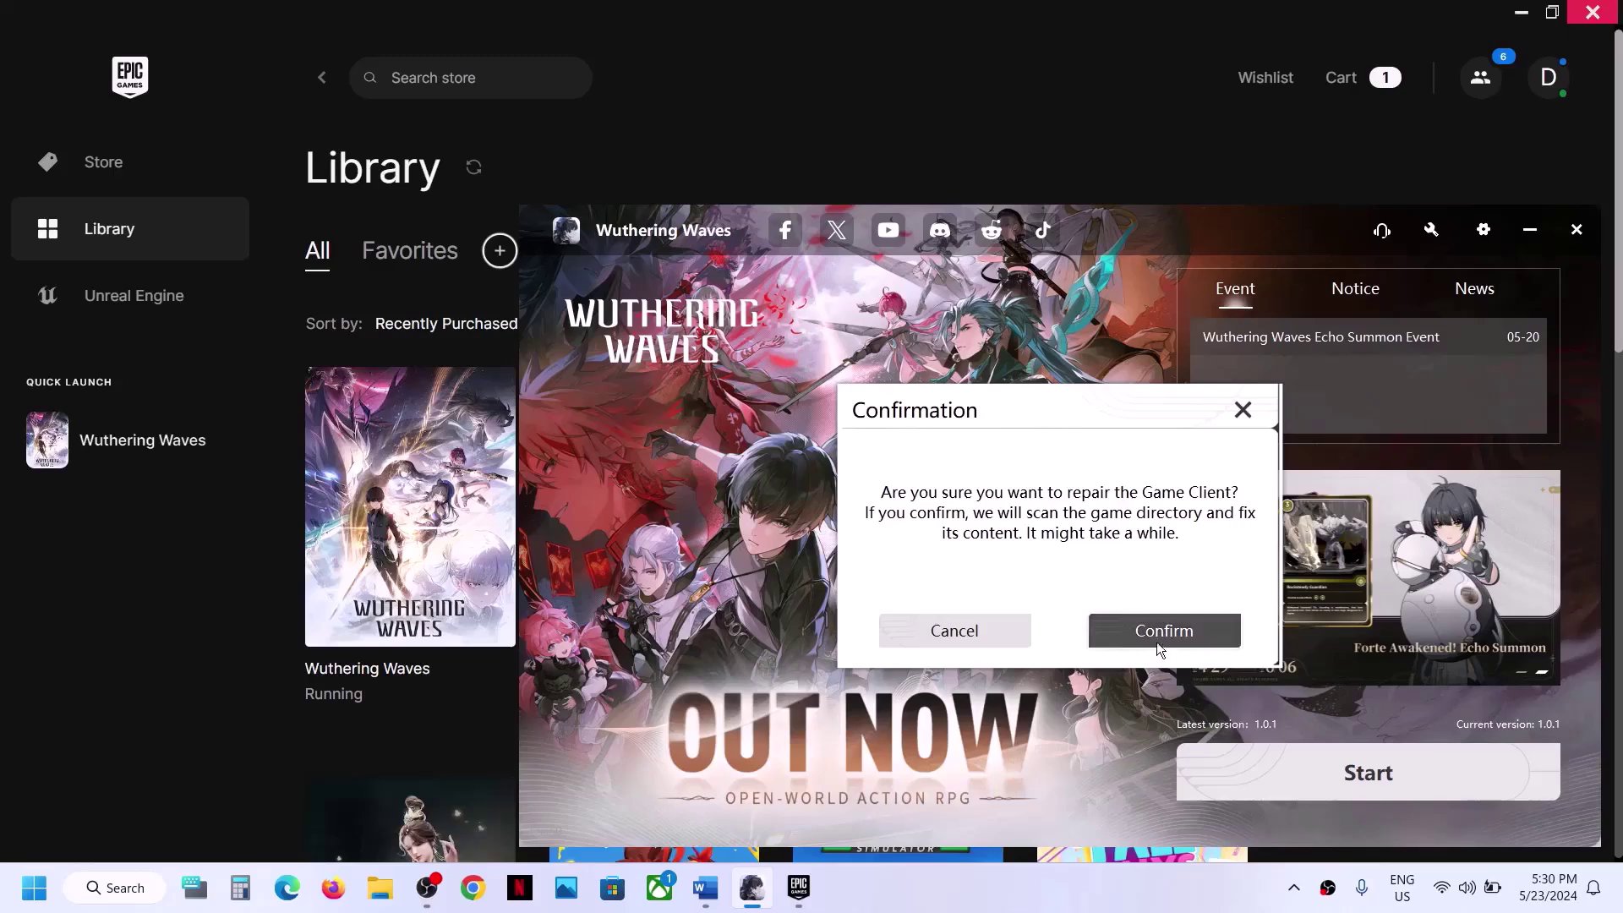
click(1242, 410)
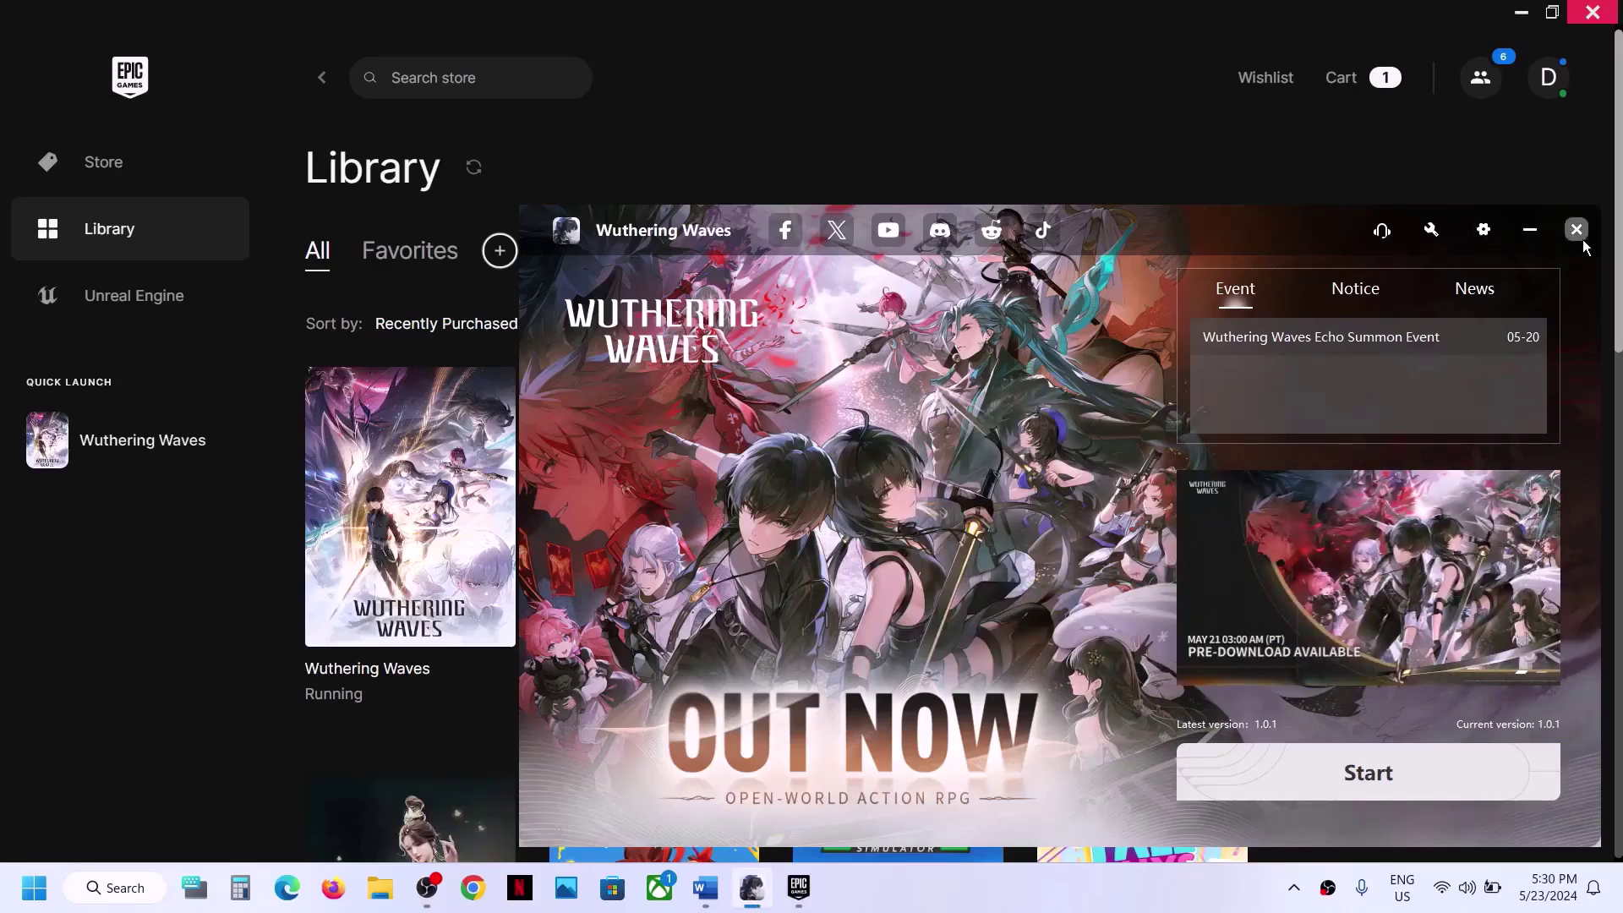
click(1576, 229)
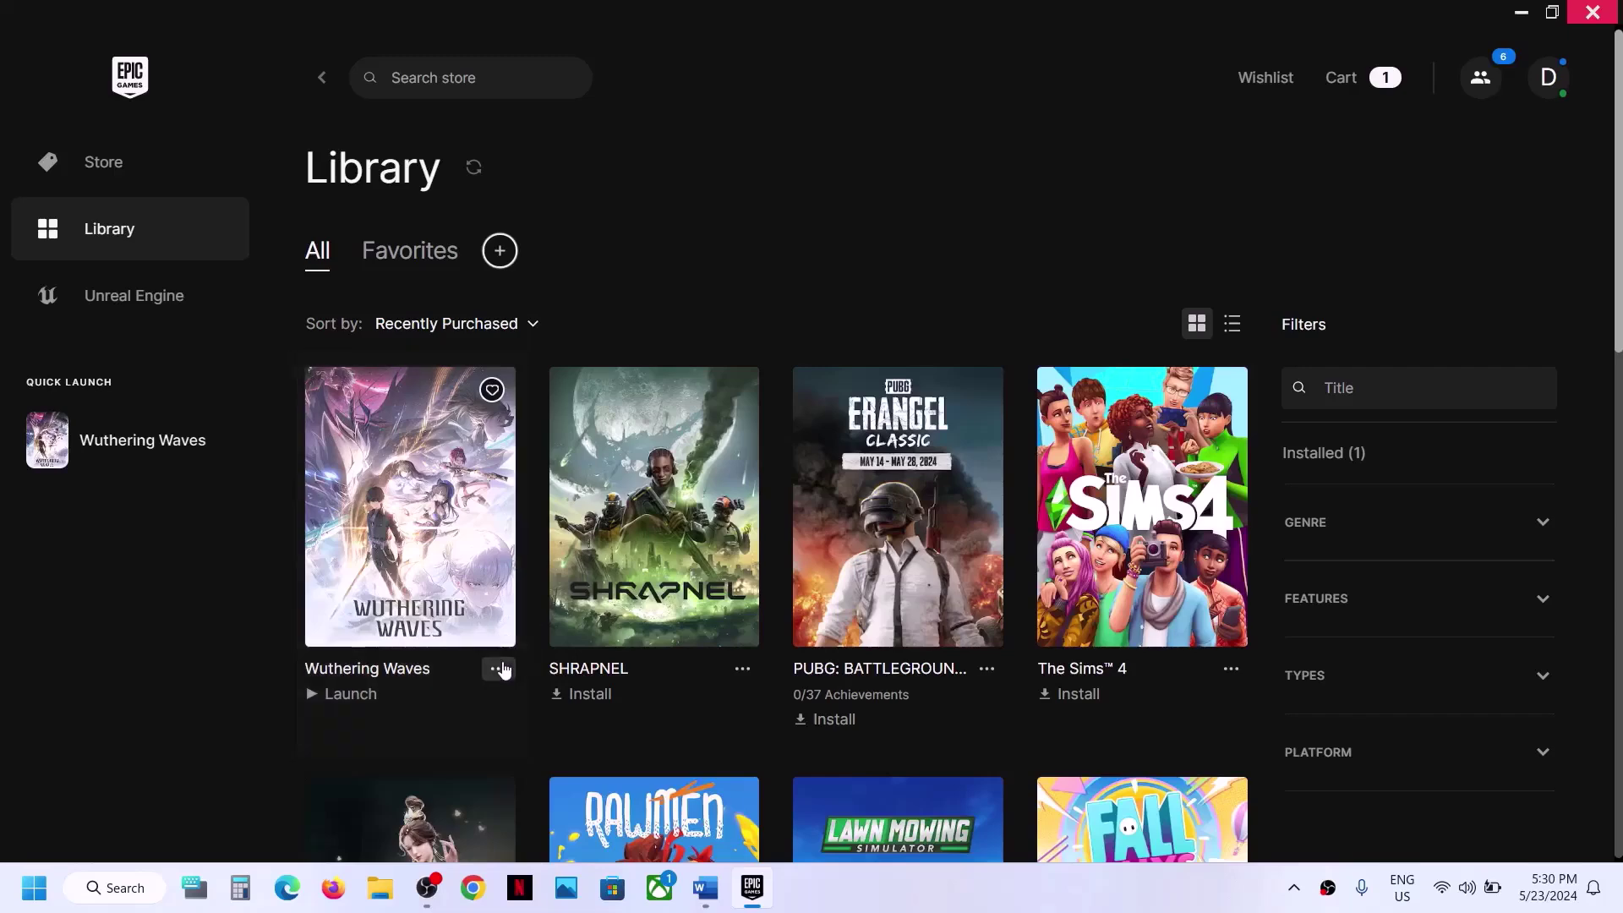
Open the management options of Wuthering Waves in the Epic Games library, view the Verify Files option and close them
click(499, 668)
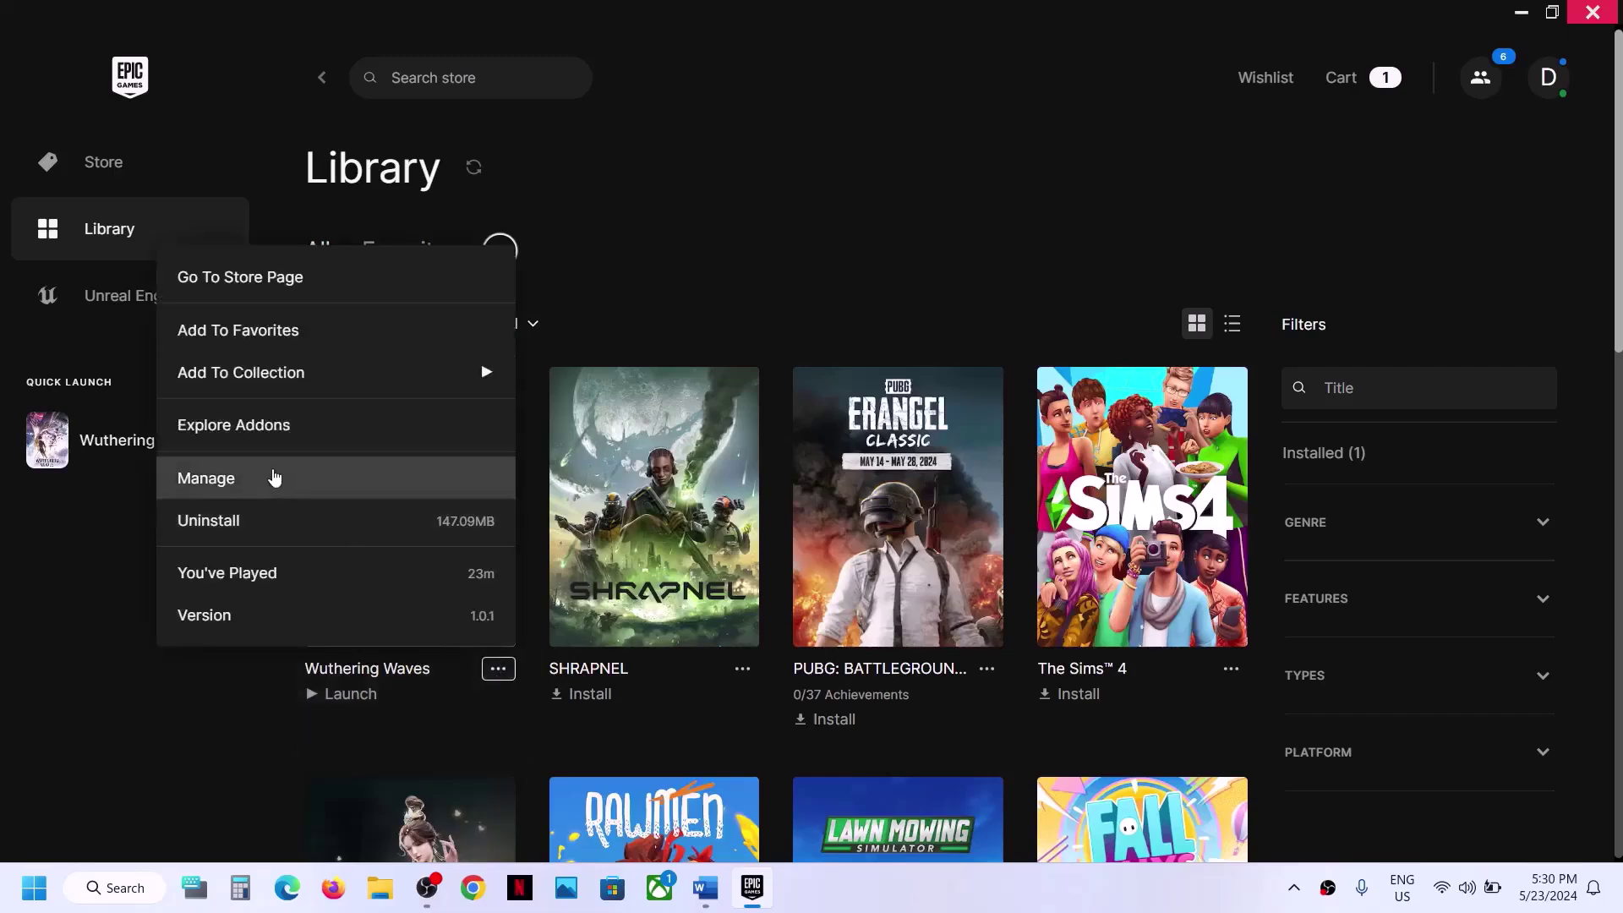
click(274, 478)
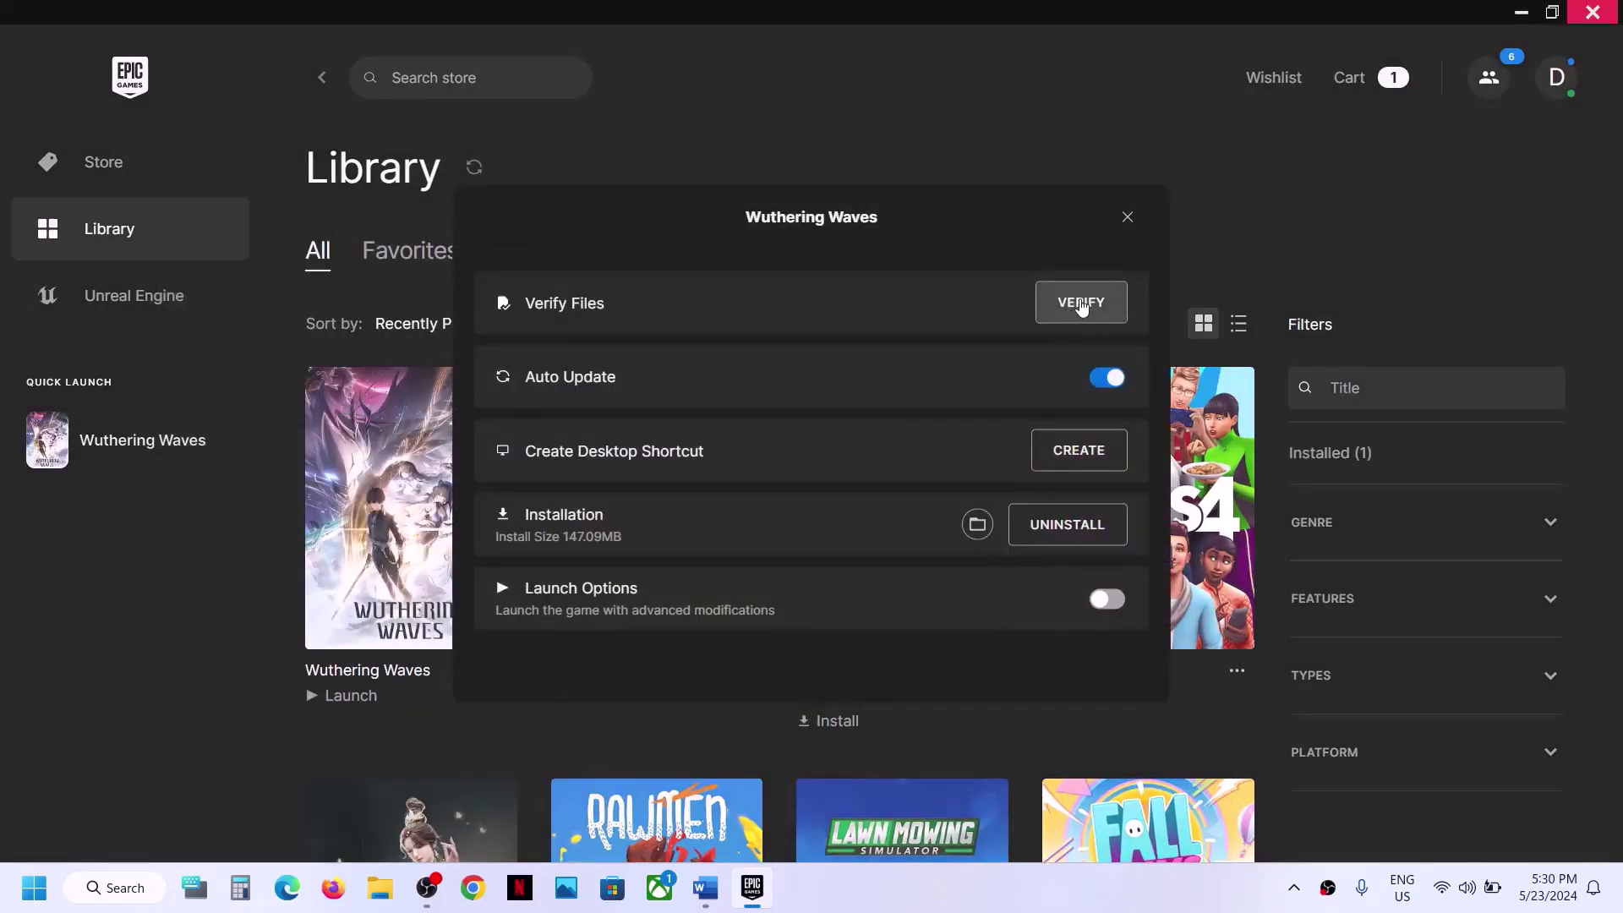
click(1126, 216)
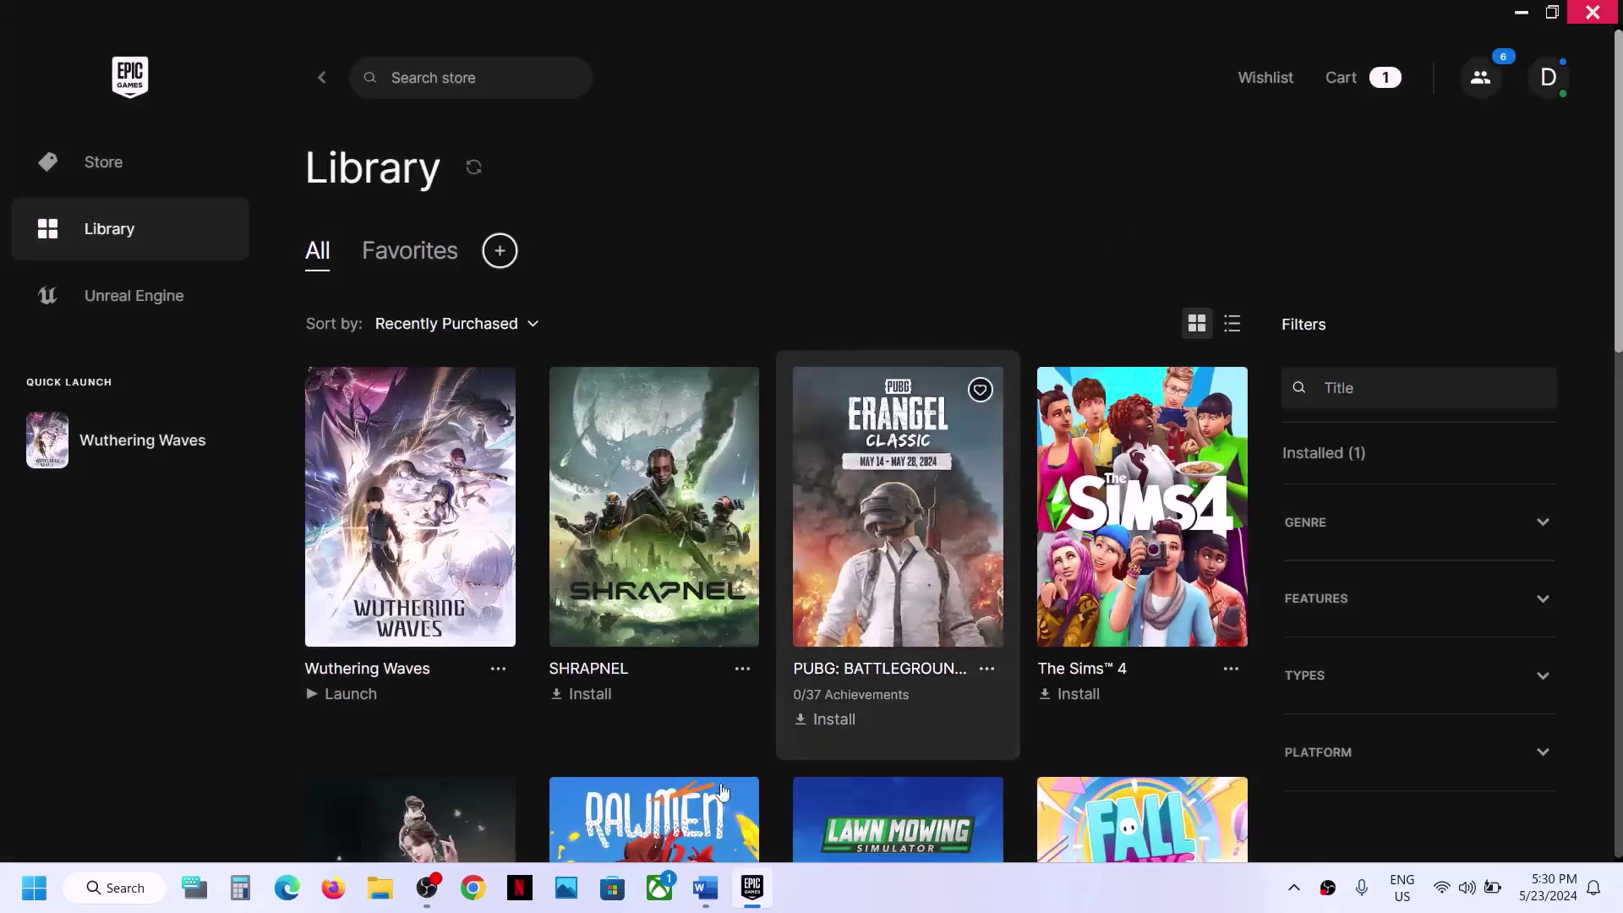
Switch to Word, read Step 8 about increasing the virtual memory, and copy the line "View Advanced system settings"
click(705, 888)
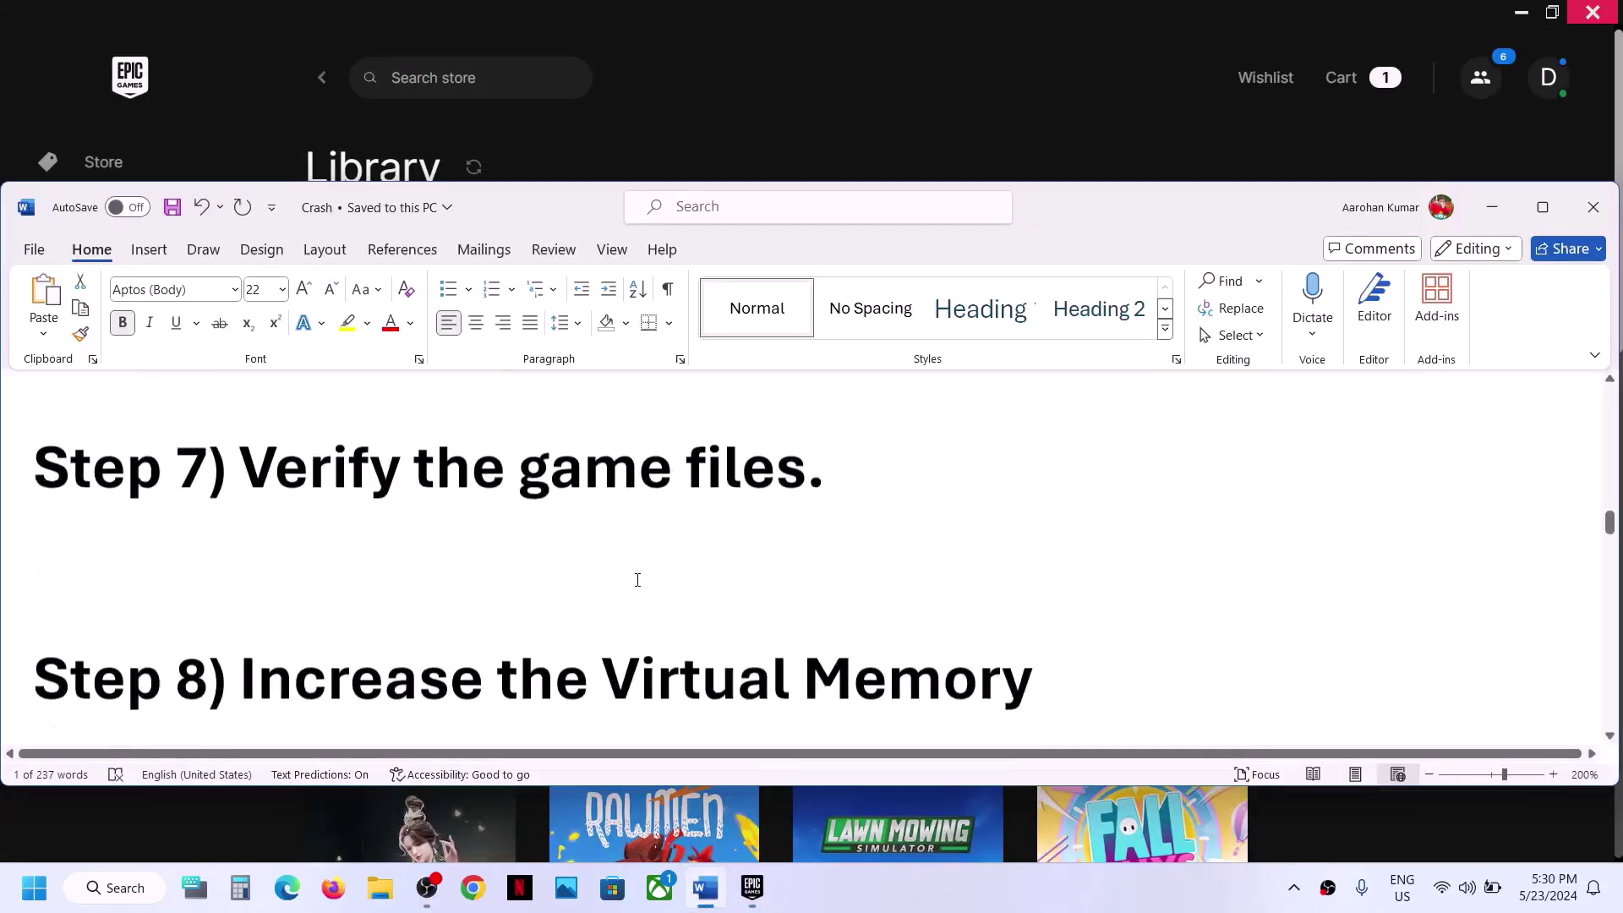
scroll(637, 580, down, 5)
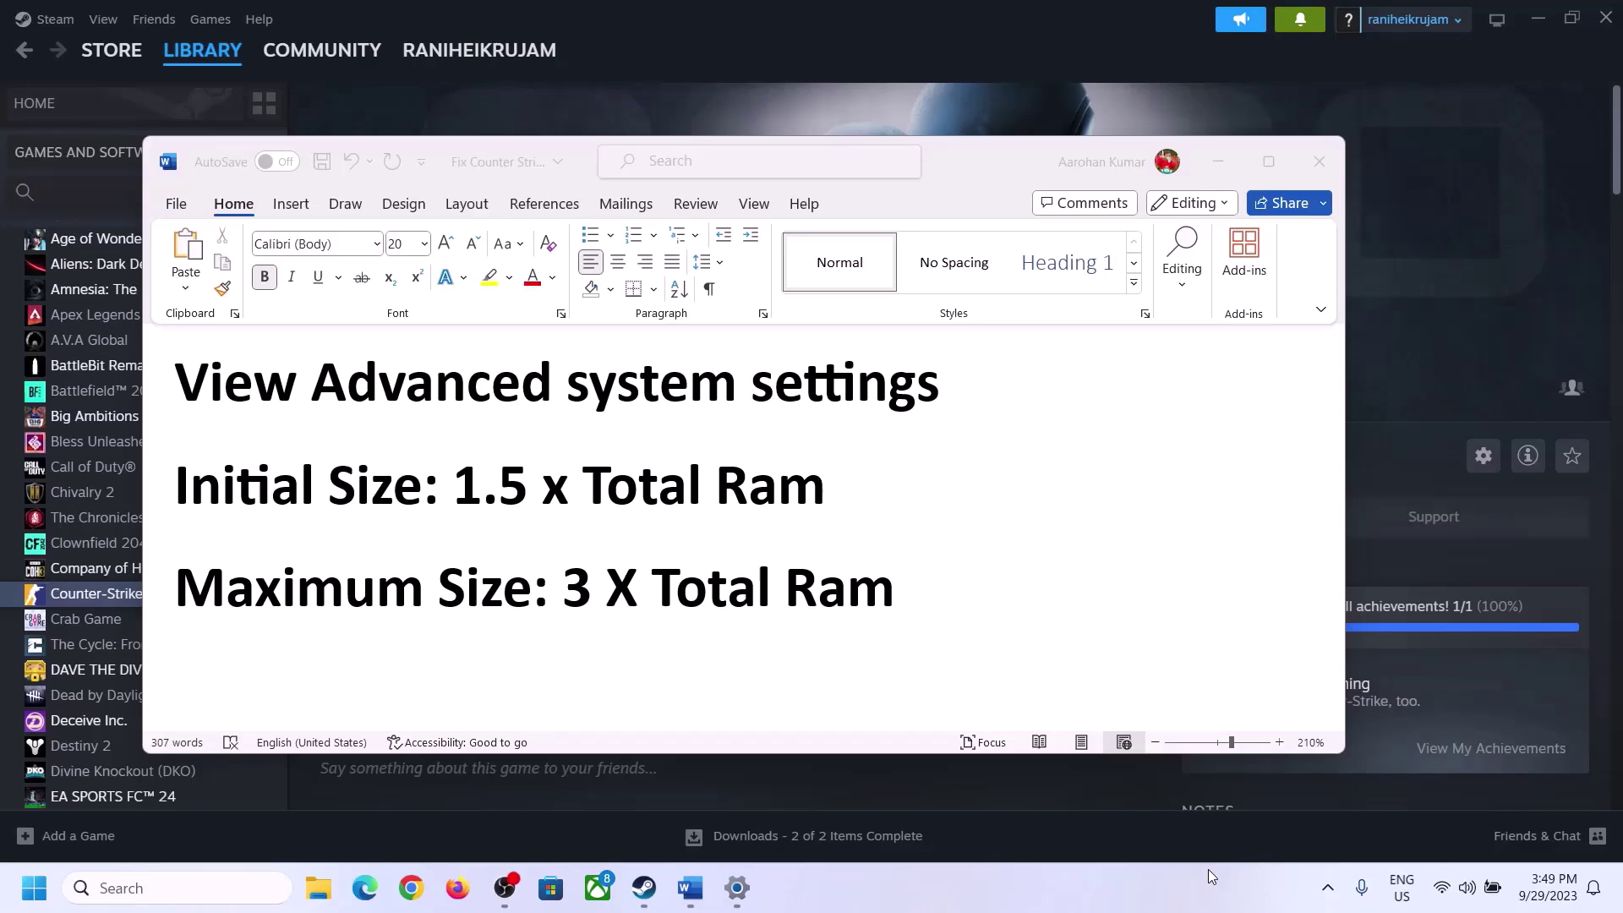
click(233, 394)
drag(193, 390, 879, 415)
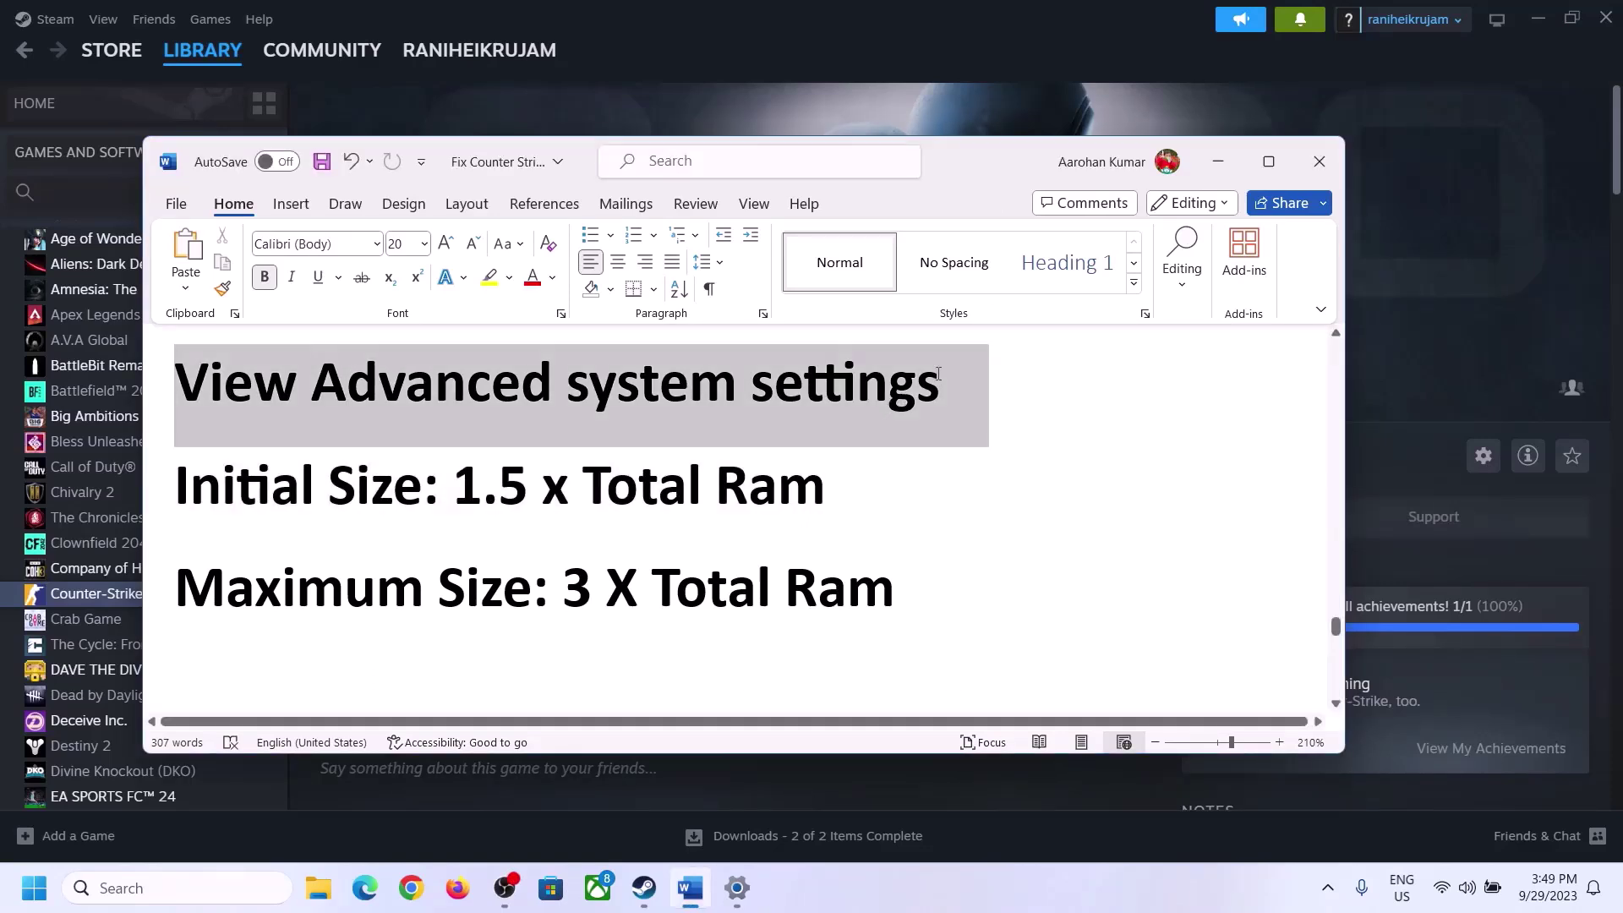
key(ctrl+c)
Search Windows for the copied phrase and open the advanced System Properties, moving the dialog over the document
click(190, 887)
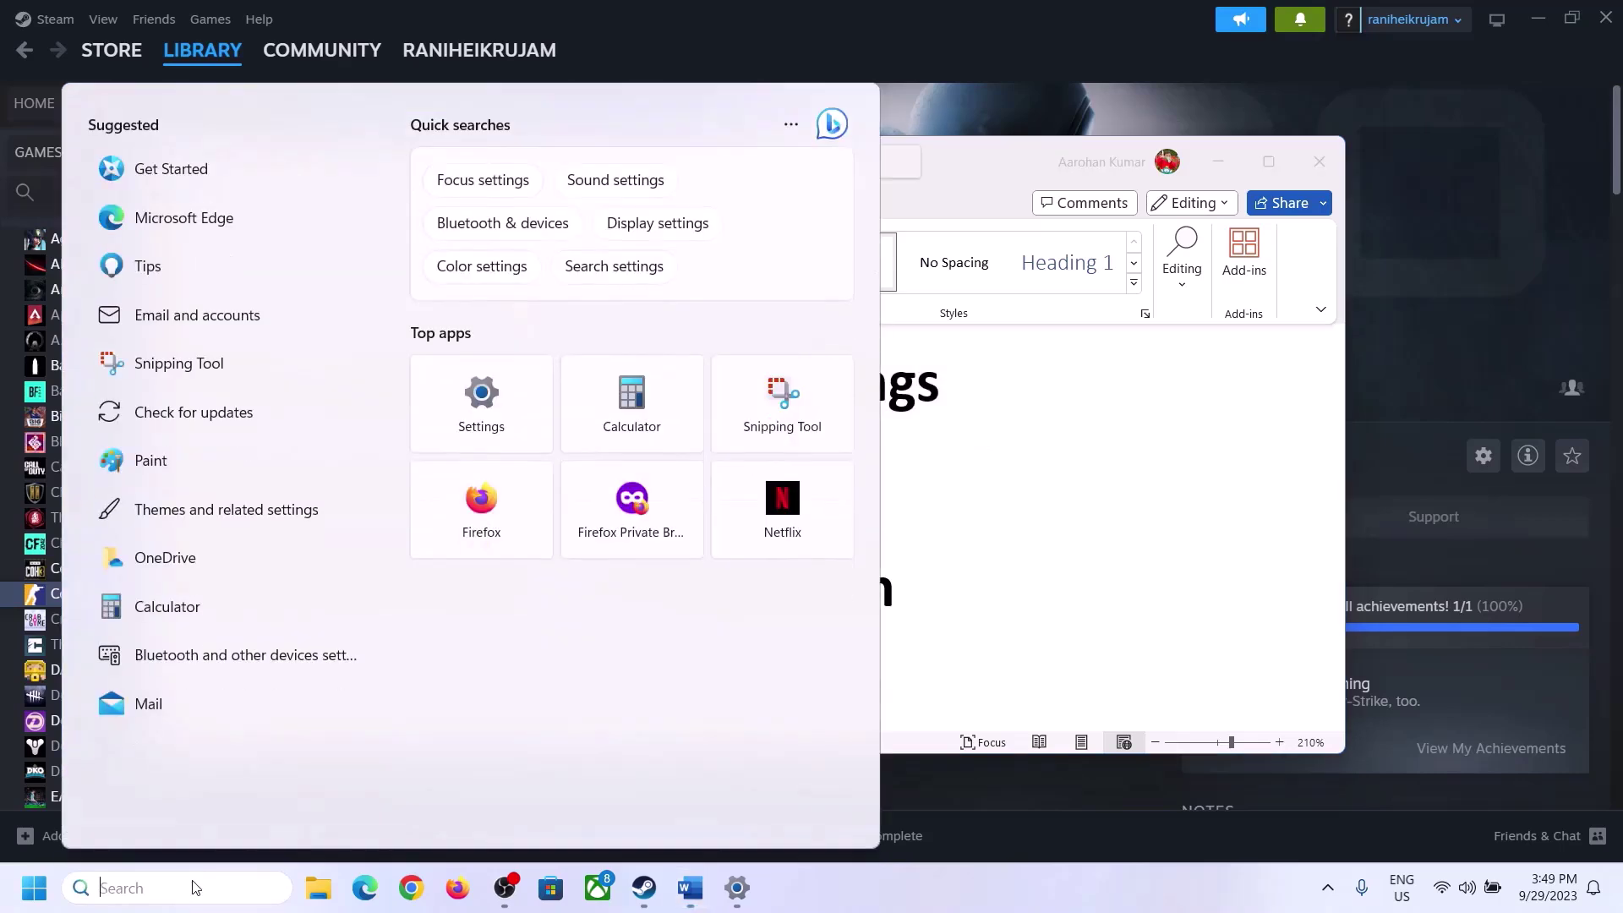
key(ctrl+v)
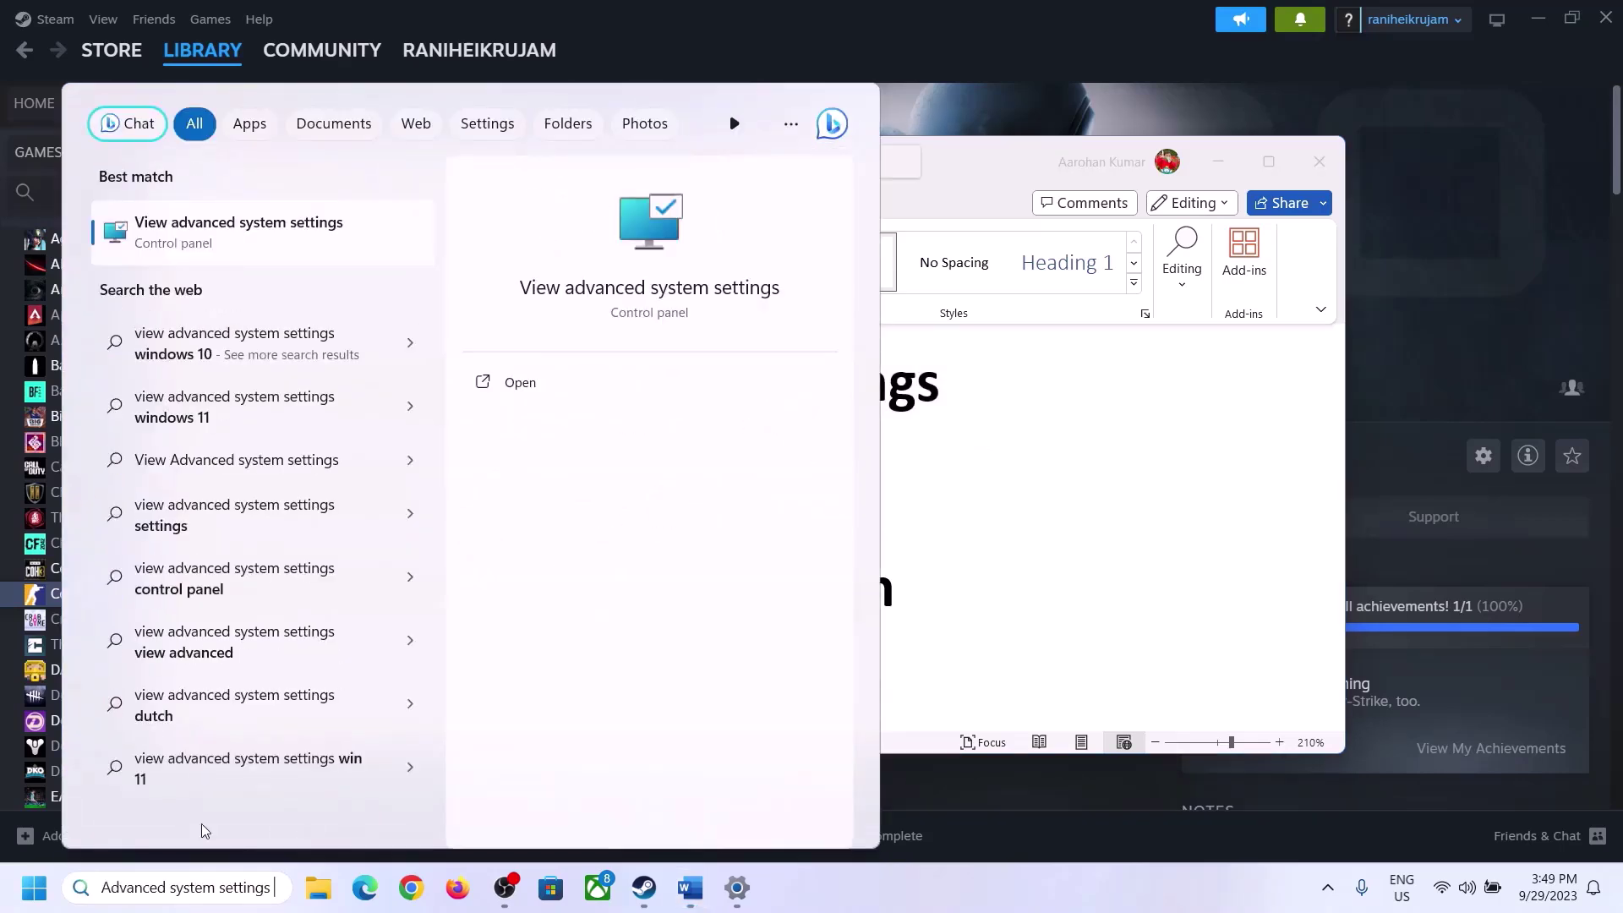
click(225, 241)
drag(340, 166, 728, 294)
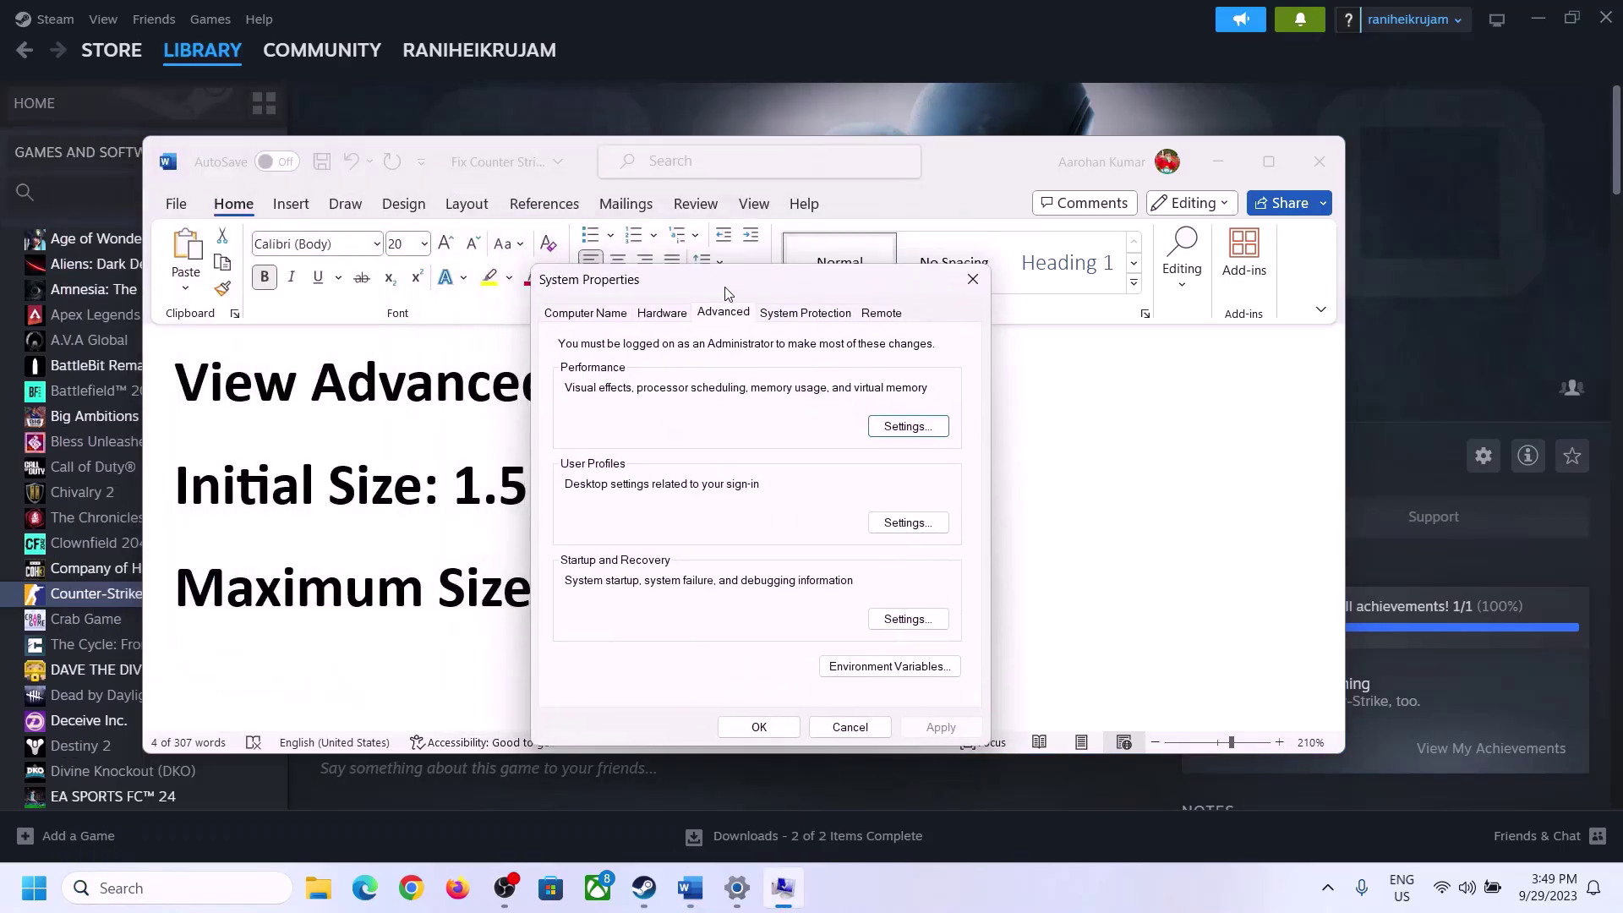
Open the Virtual Memory settings, turn off automatic paging file management and choose a custom size for drive C:
click(908, 427)
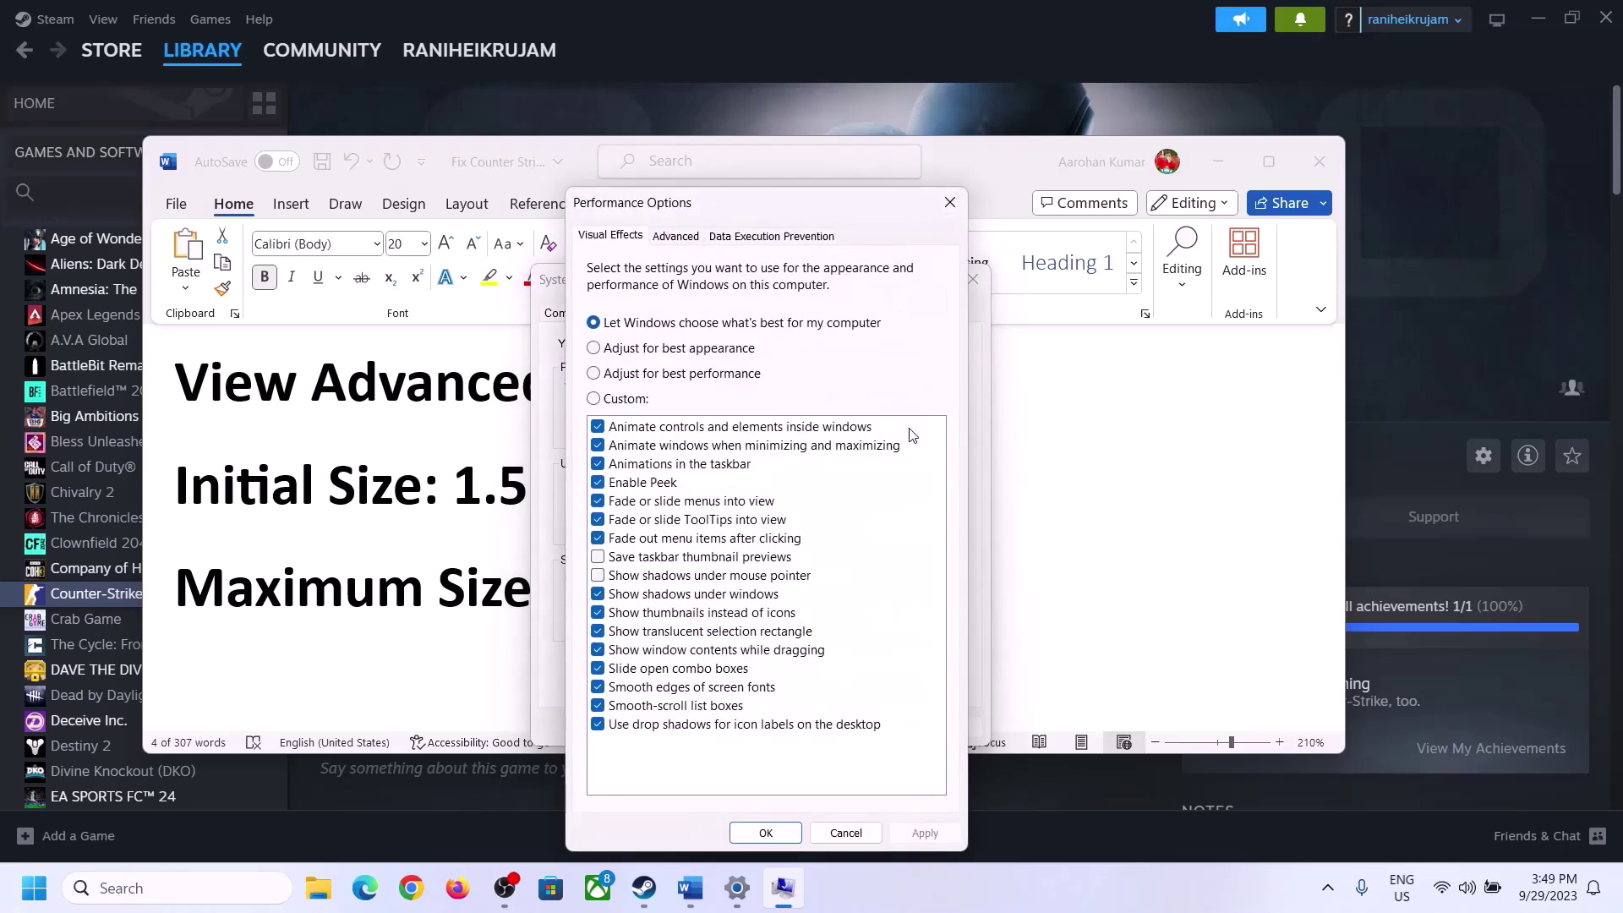
click(681, 239)
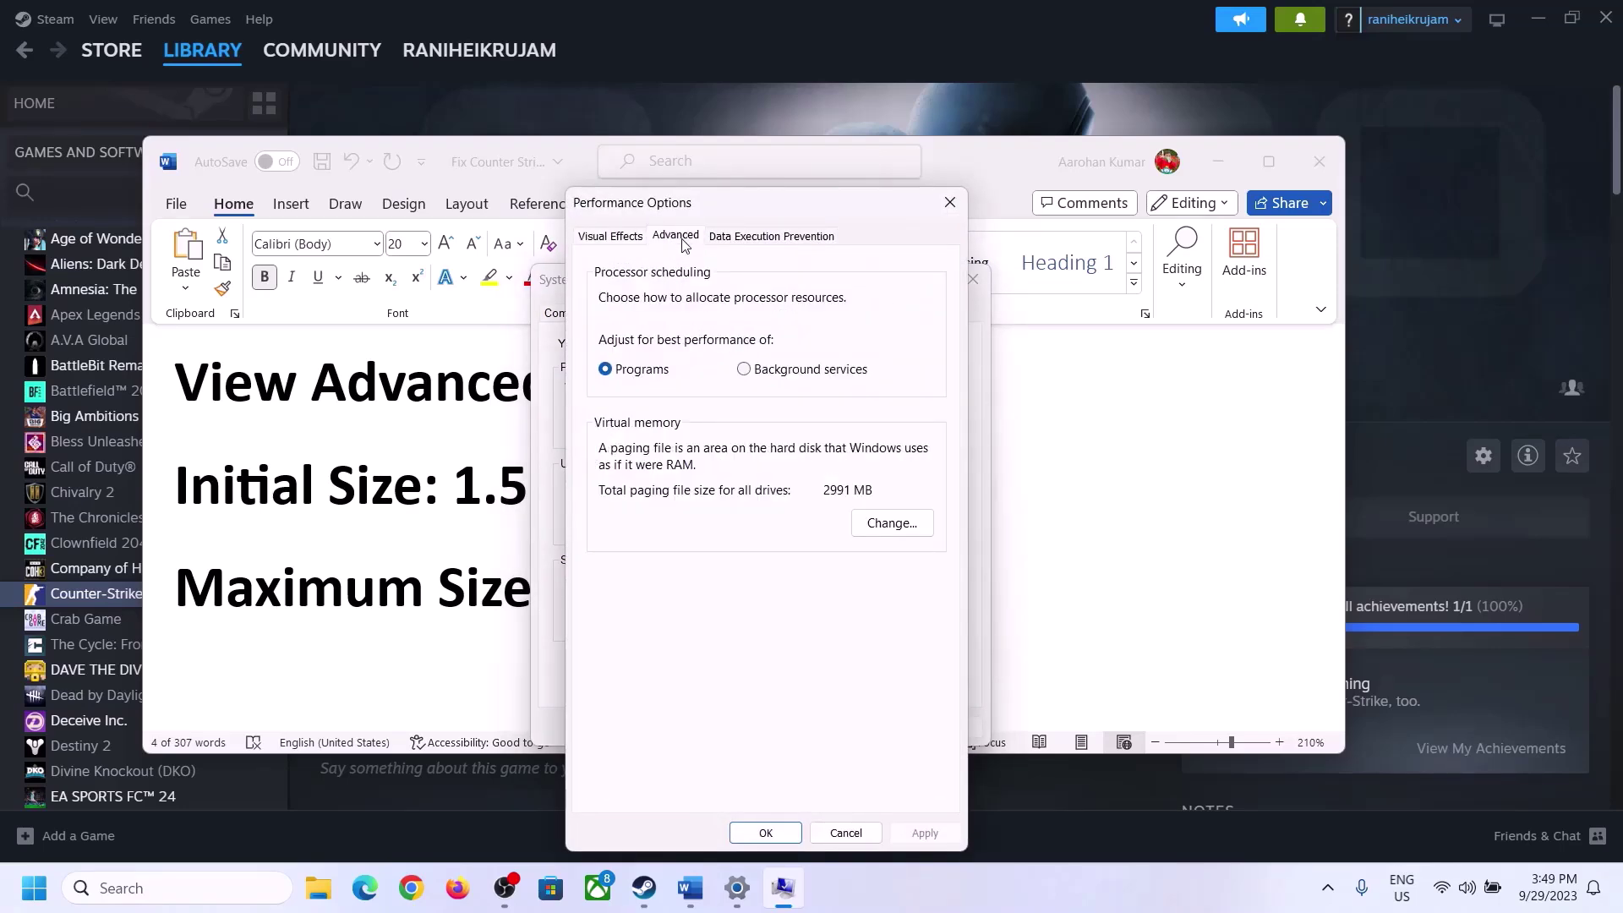
click(897, 525)
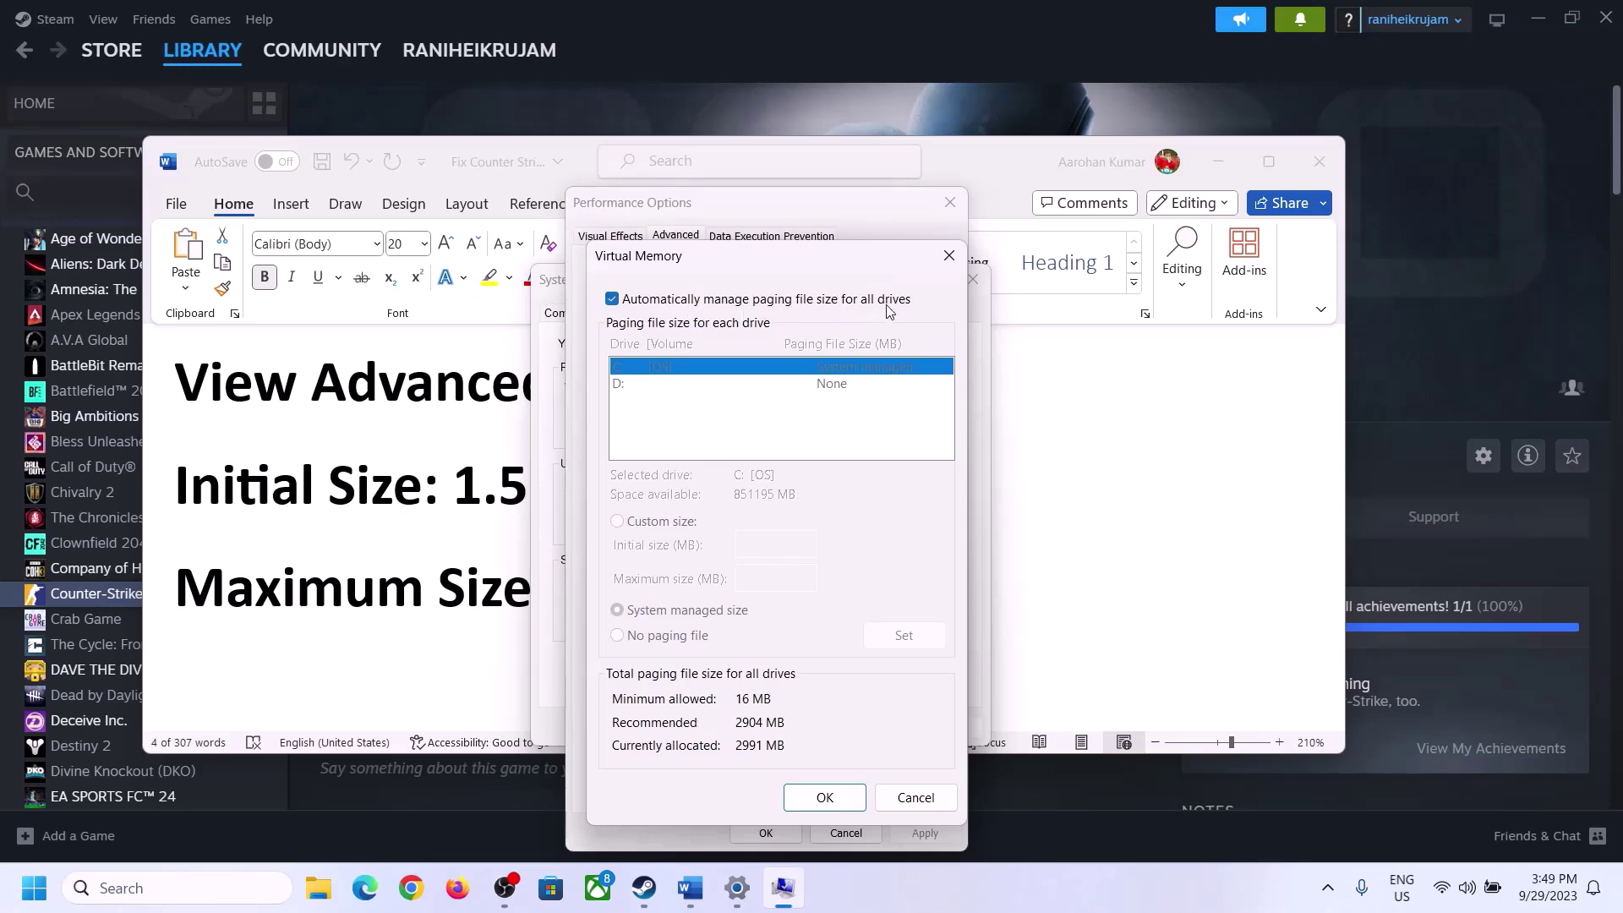
click(612, 299)
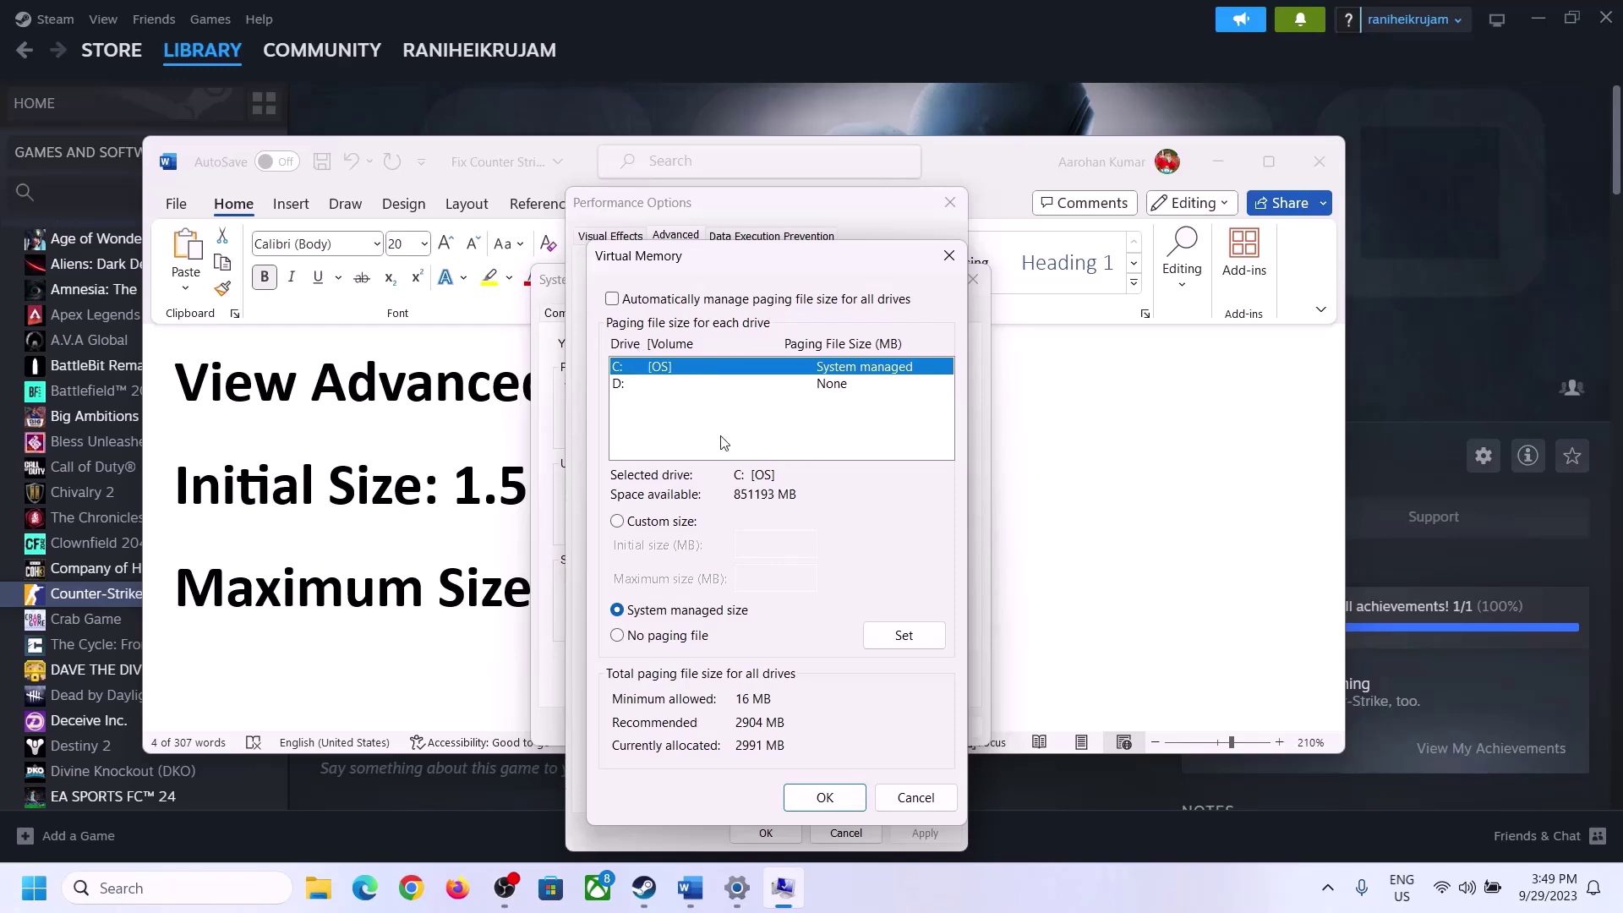
click(618, 523)
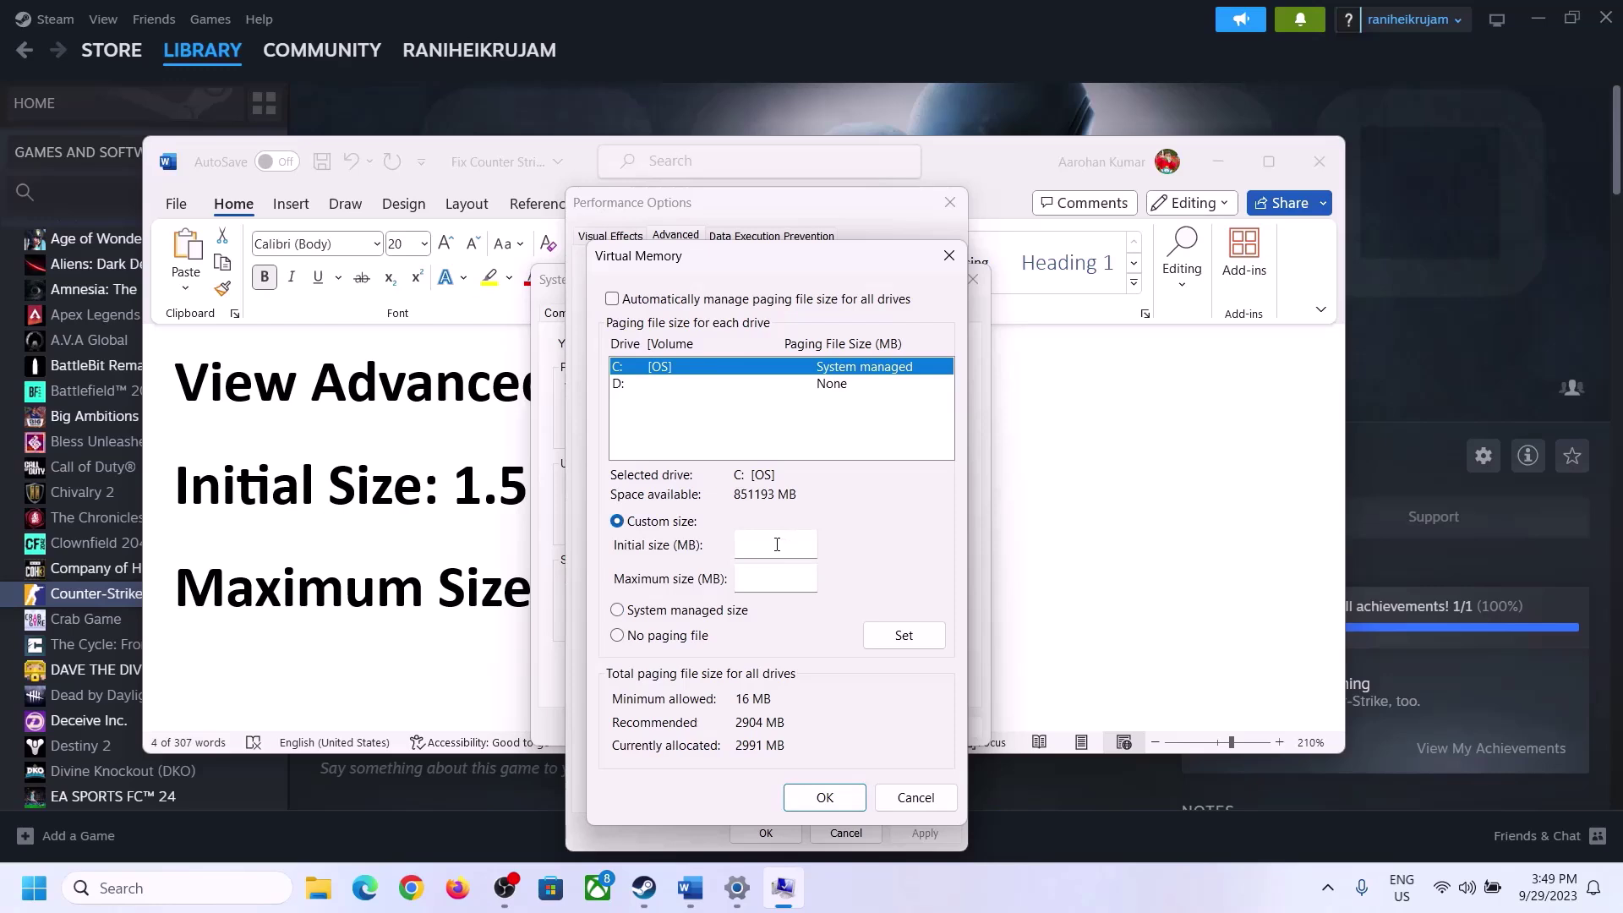
Highlight the initial size formula "1.5 x Total Ram" in the document and open the System About page to check the installed RAM
click(487, 503)
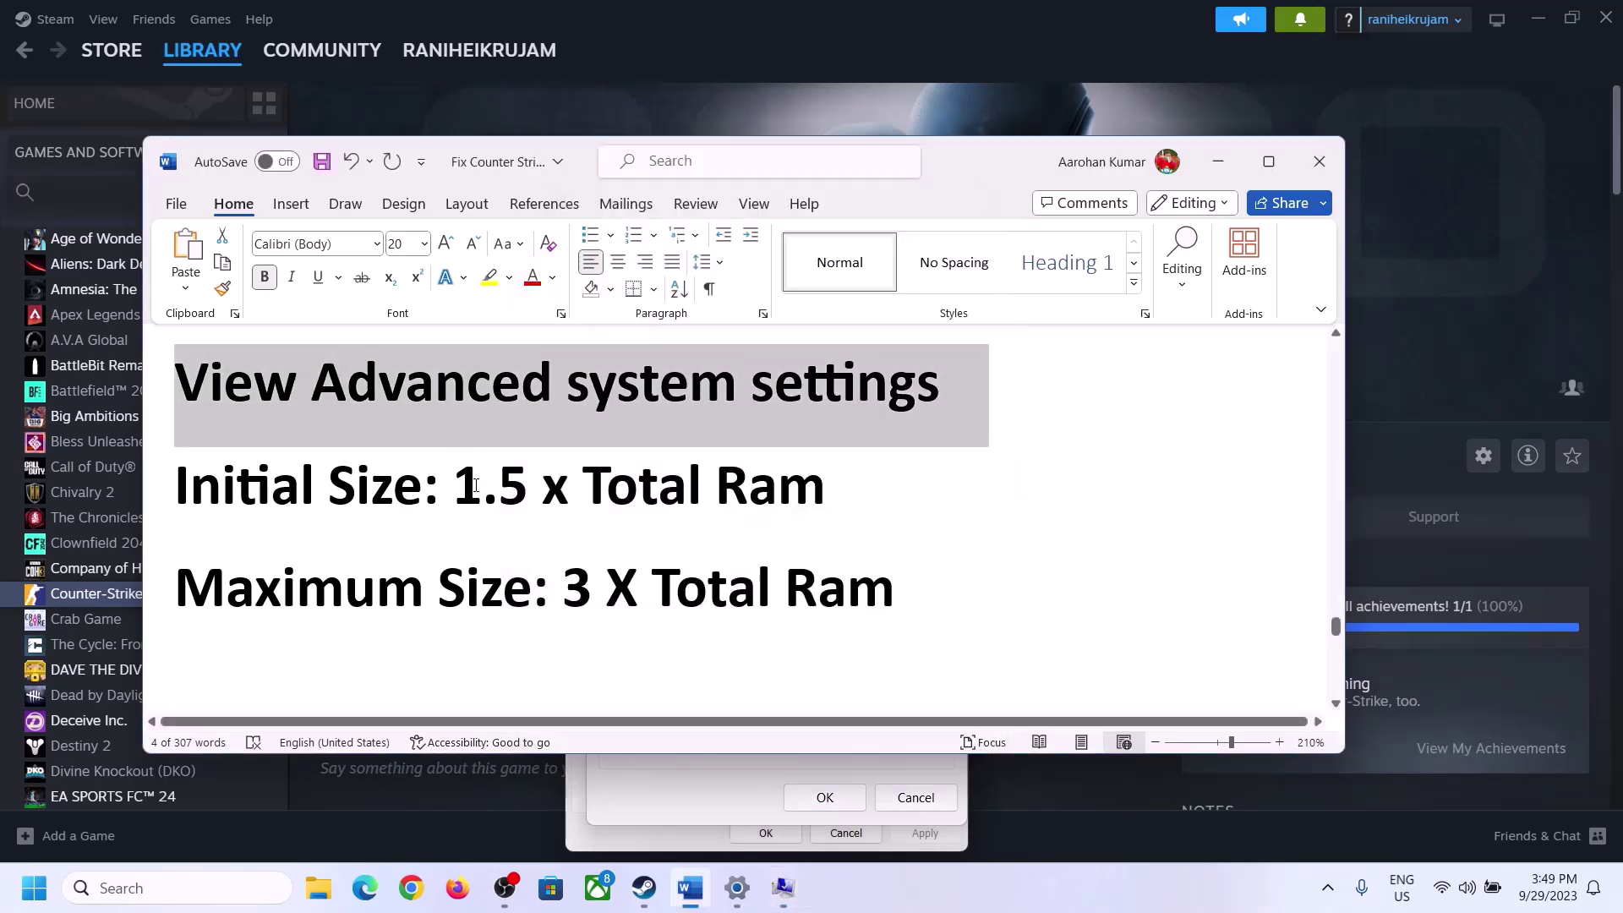
drag(475, 486, 753, 505)
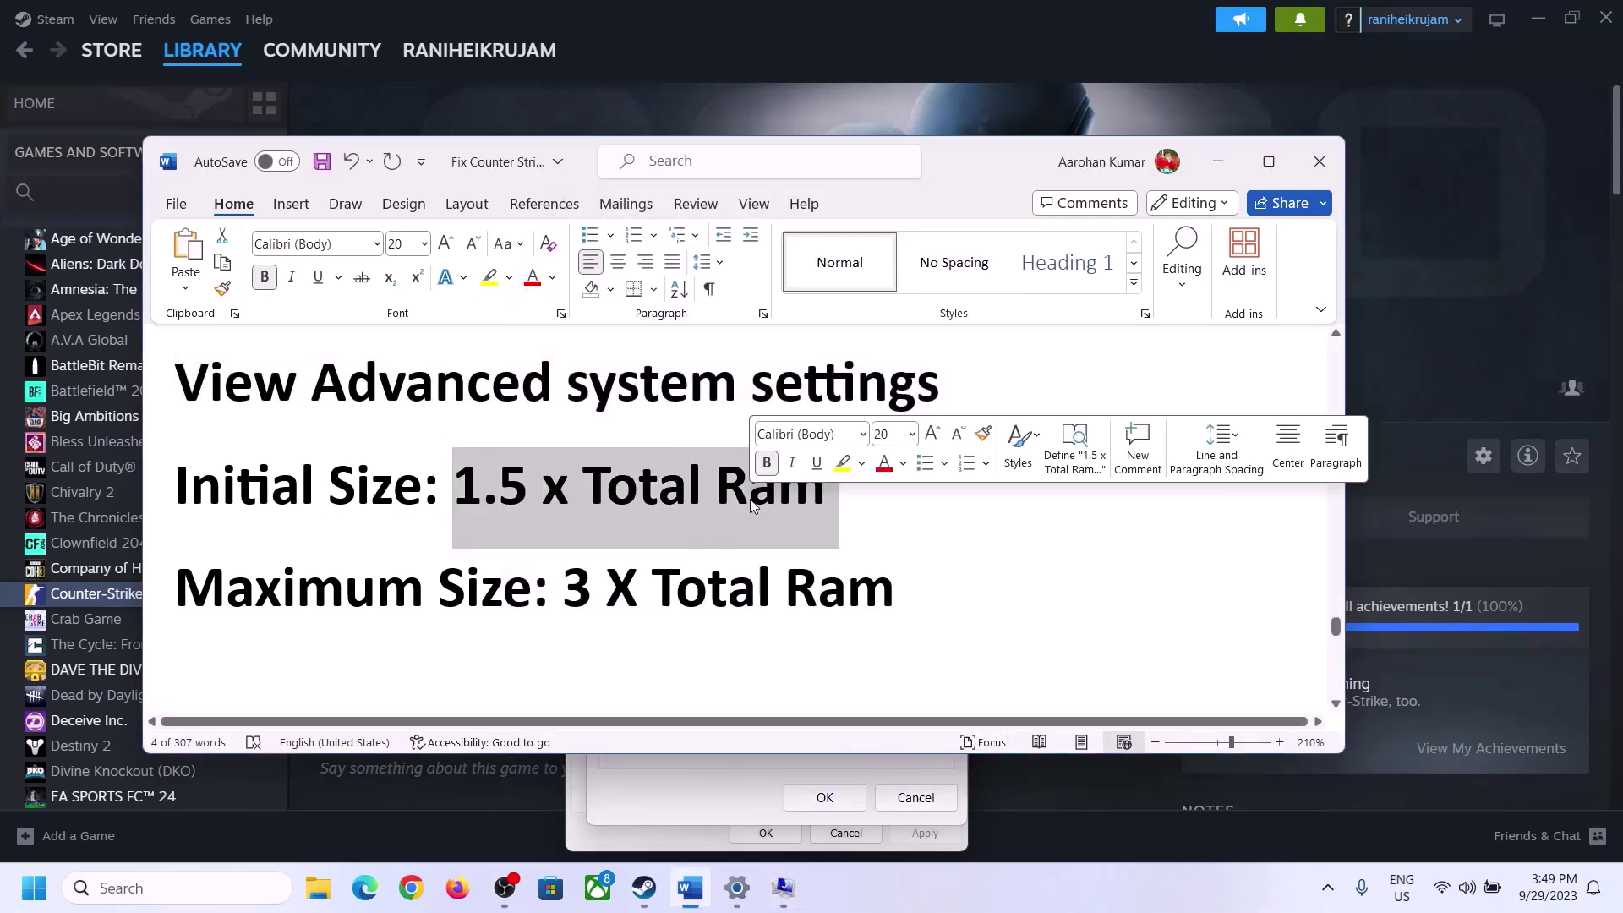
click(737, 892)
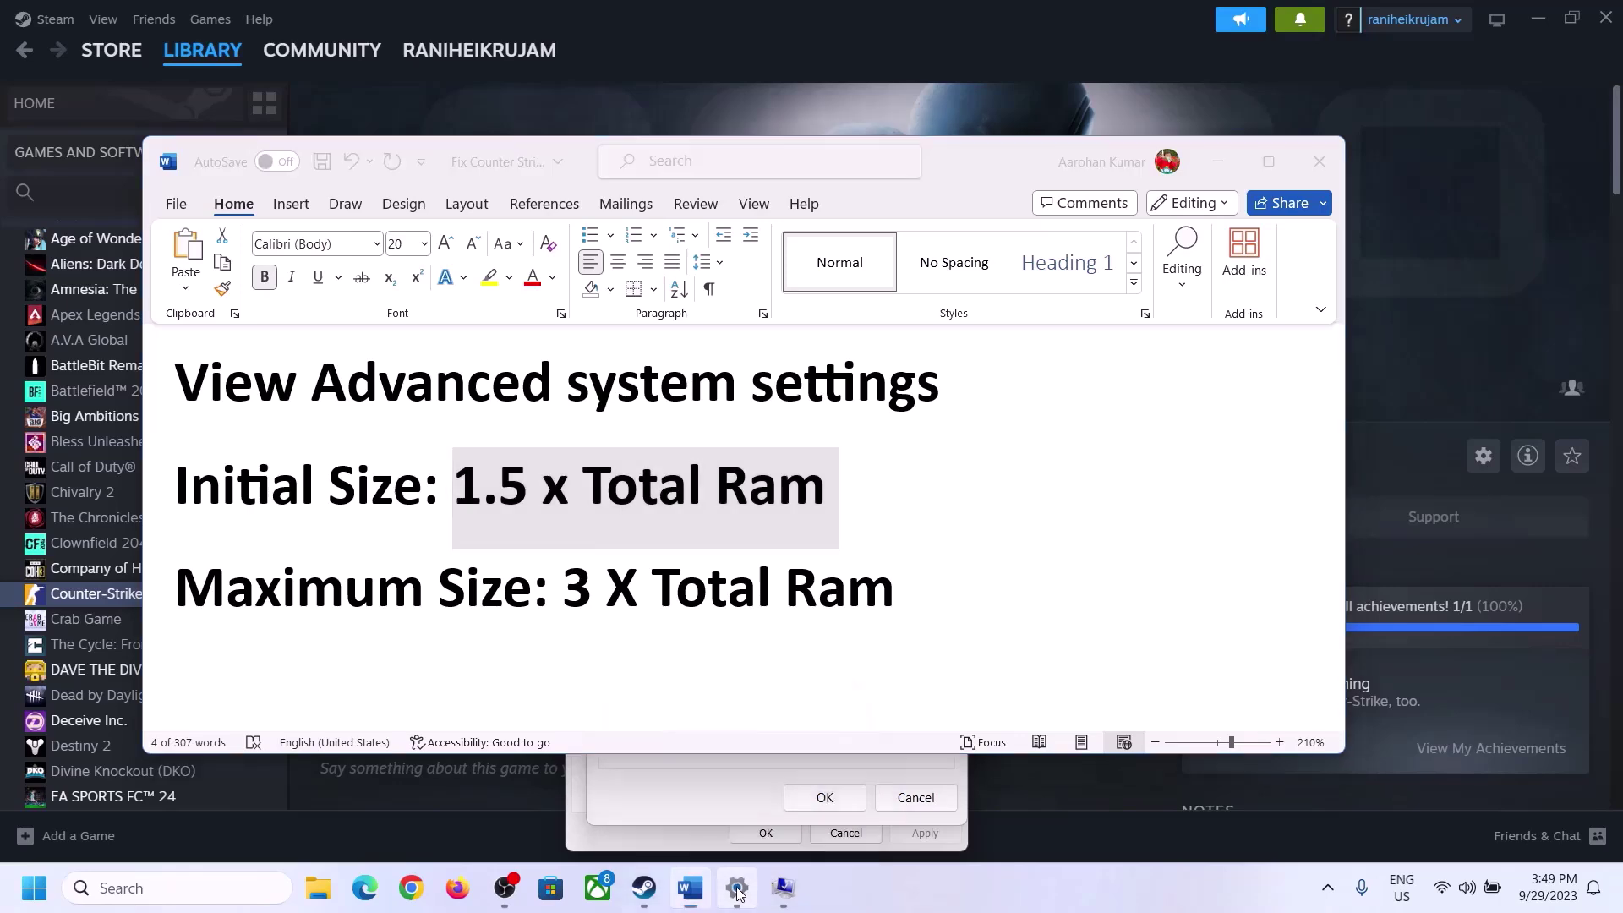
click(73, 274)
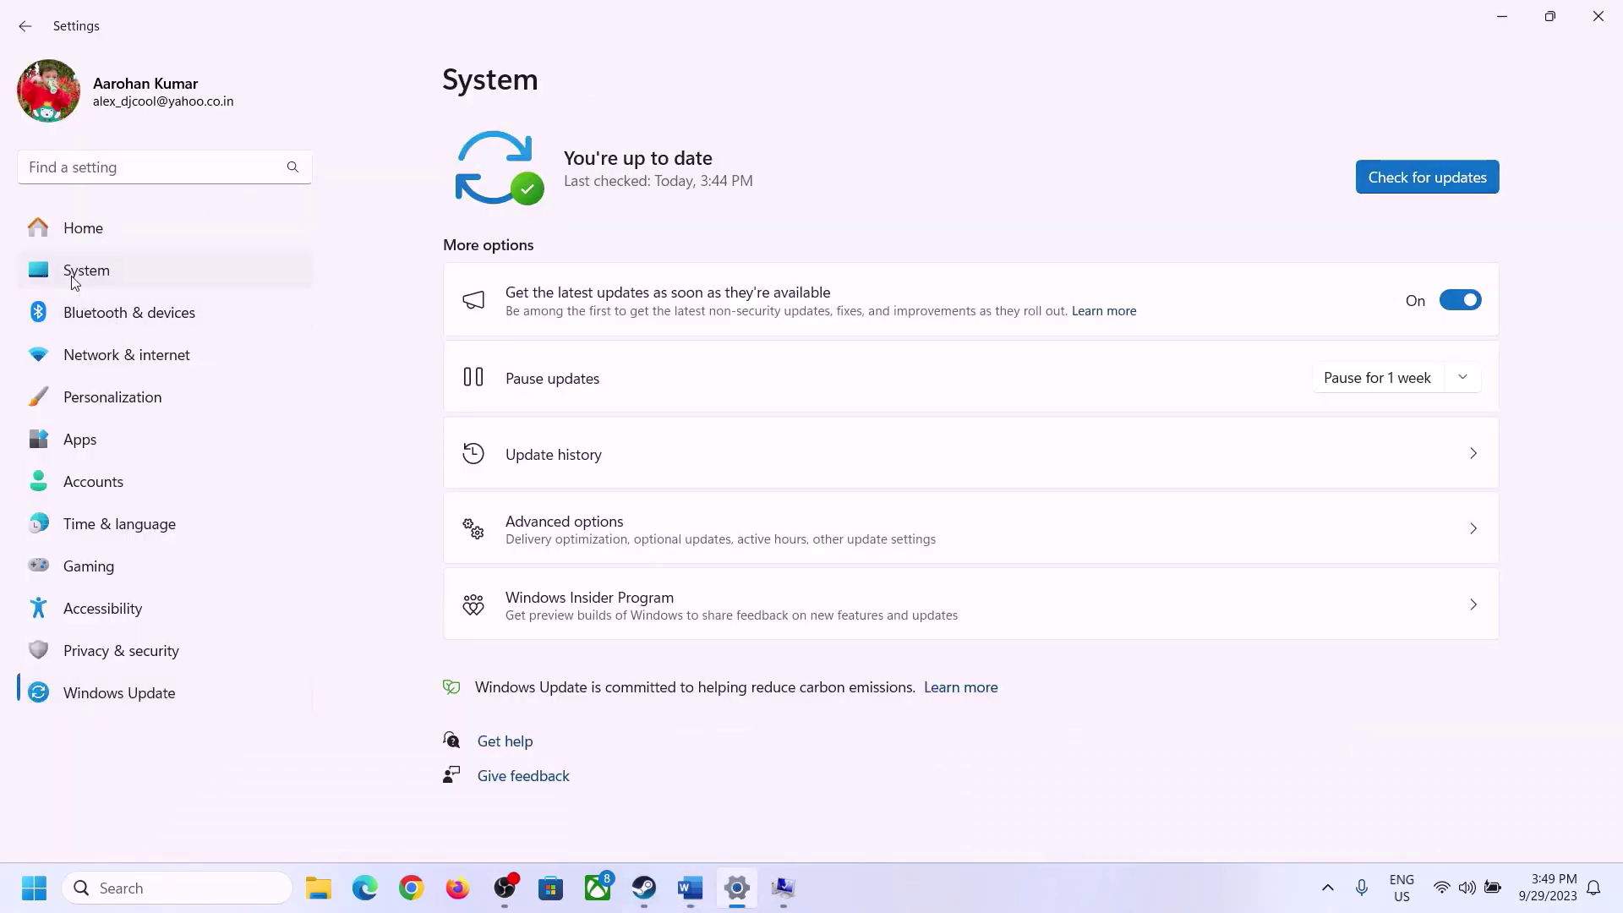
scroll(489, 670, down, 8)
click(534, 803)
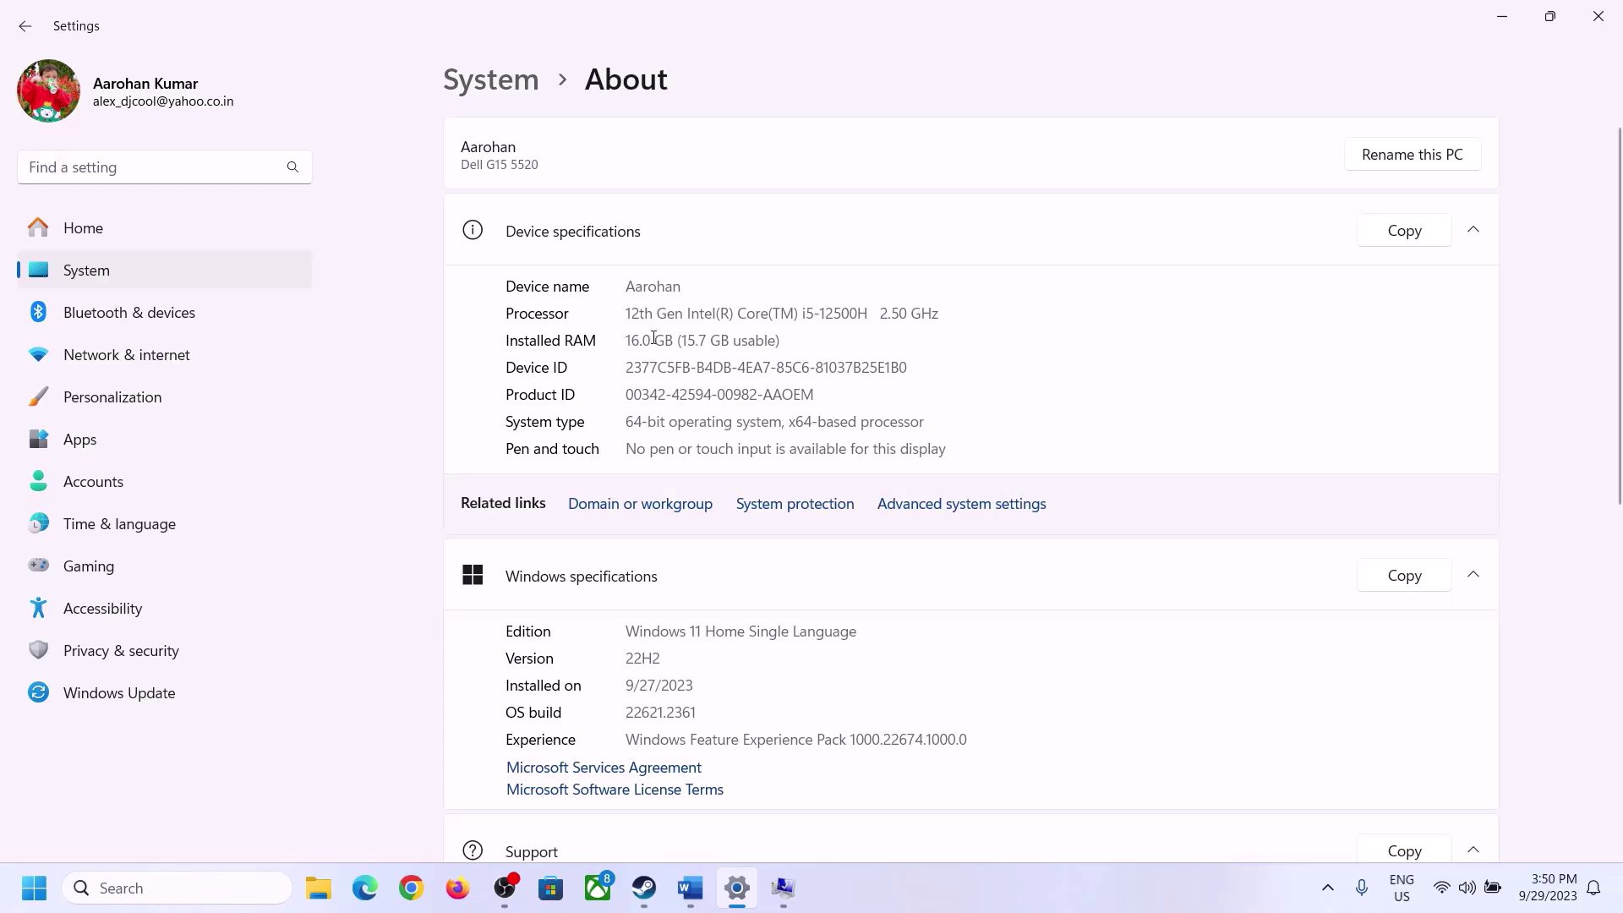
Highlight the installed RAM amount on the About page and return to the Virtual Memory dialog
drag(638, 339, 617, 340)
click(652, 343)
drag(640, 338, 621, 340)
click(779, 888)
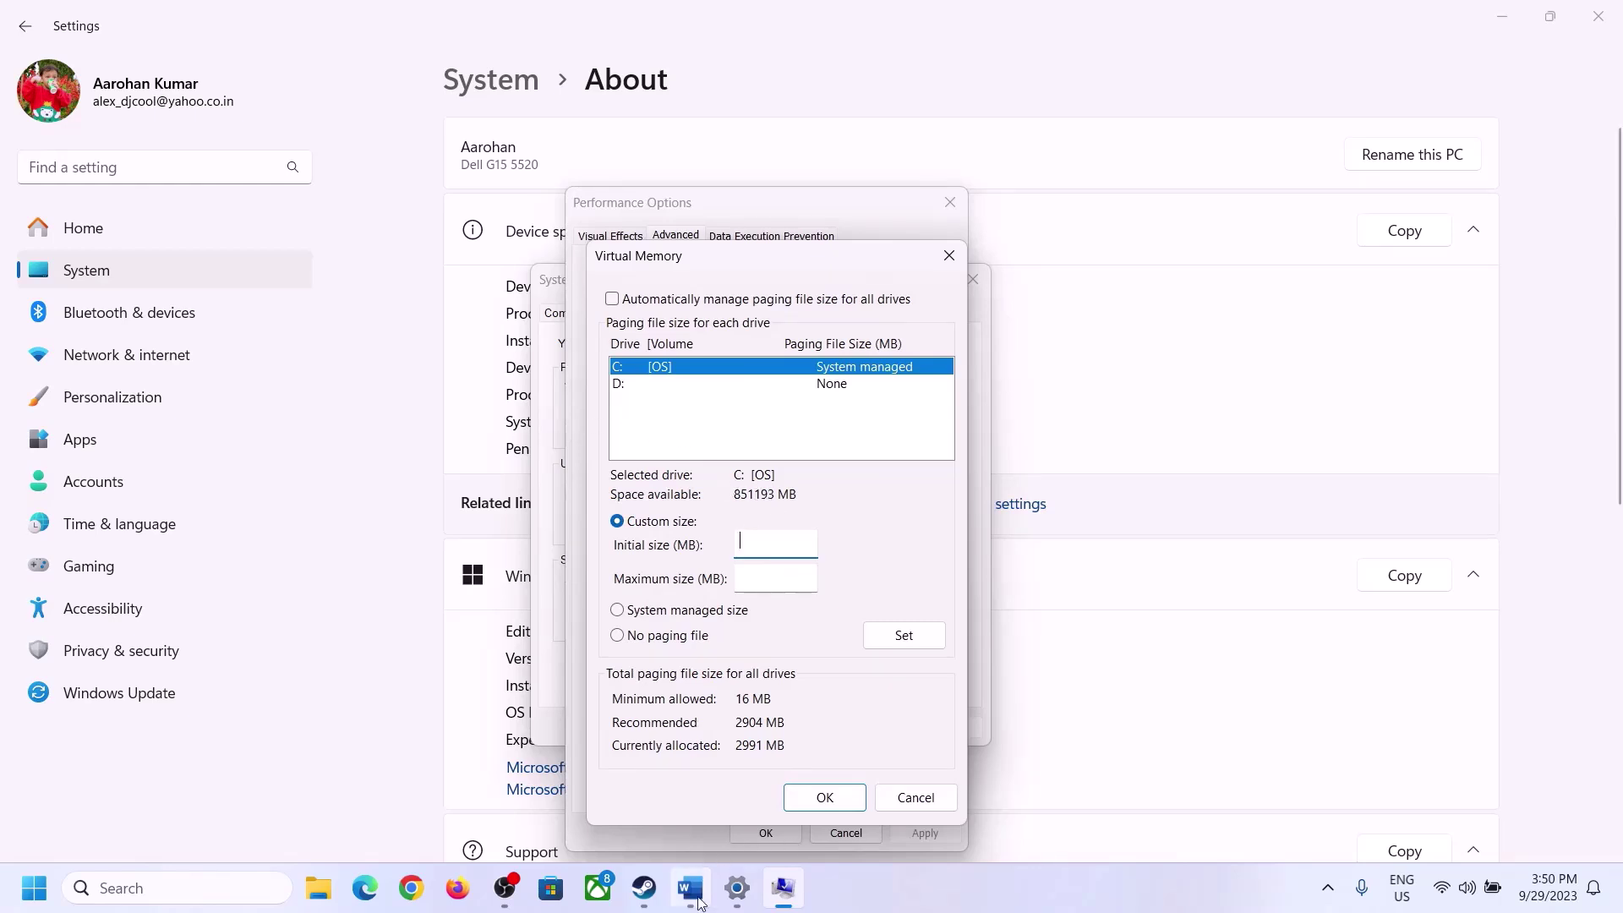
Launch Calculator with the Run command "calc" and place it beside the Virtual Memory dialog
mouse_move(737, 888)
key(super+r)
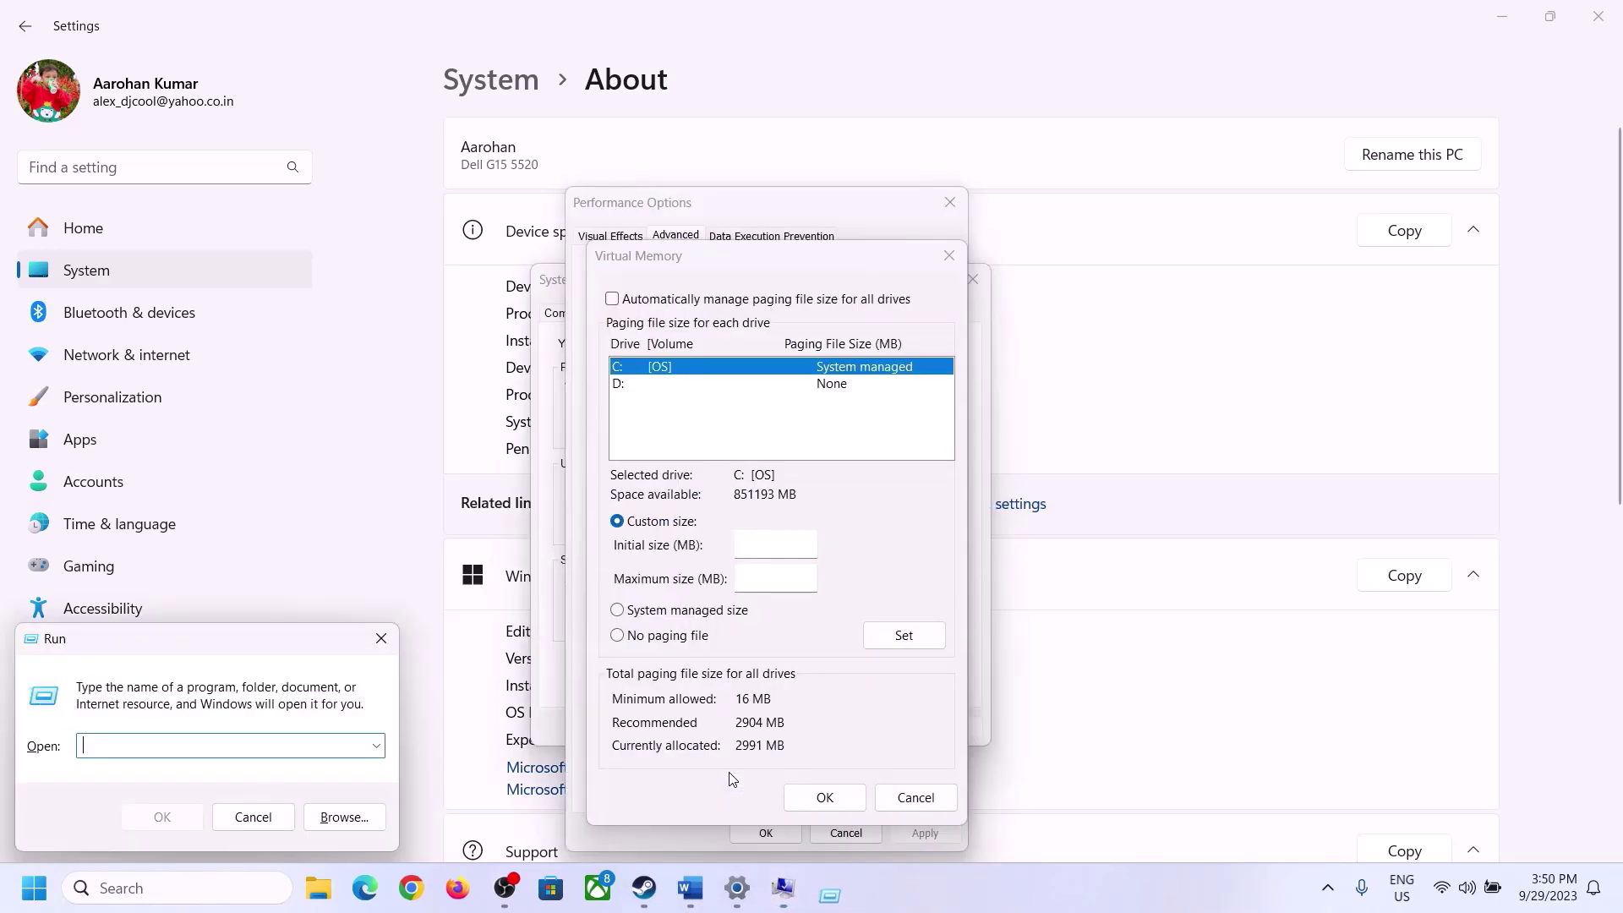
text(calc)
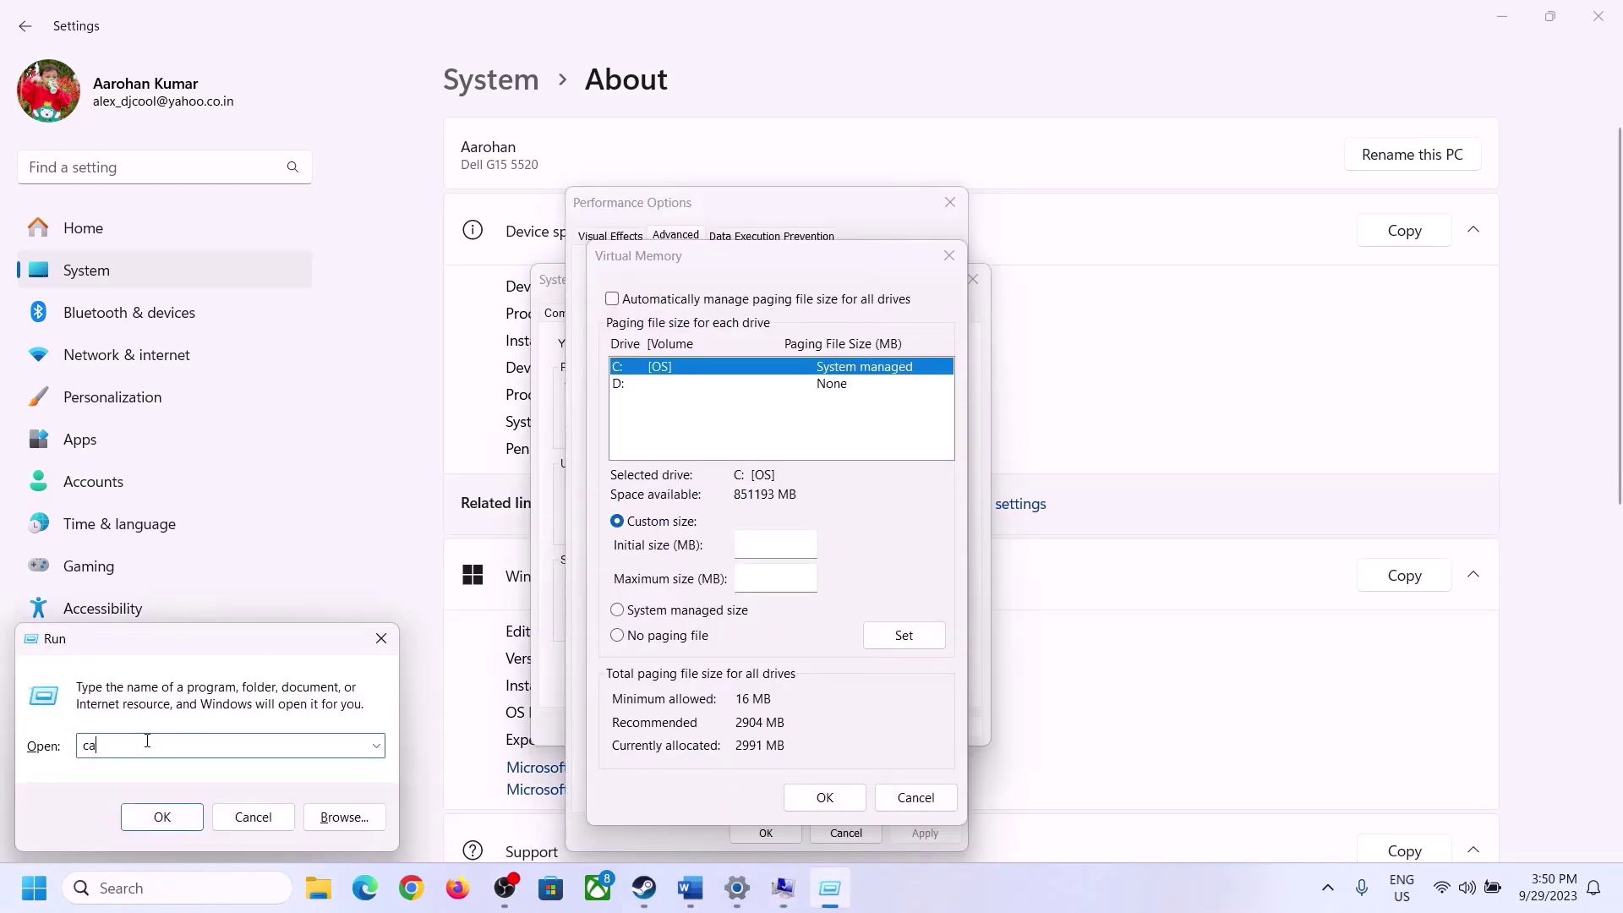
click(161, 818)
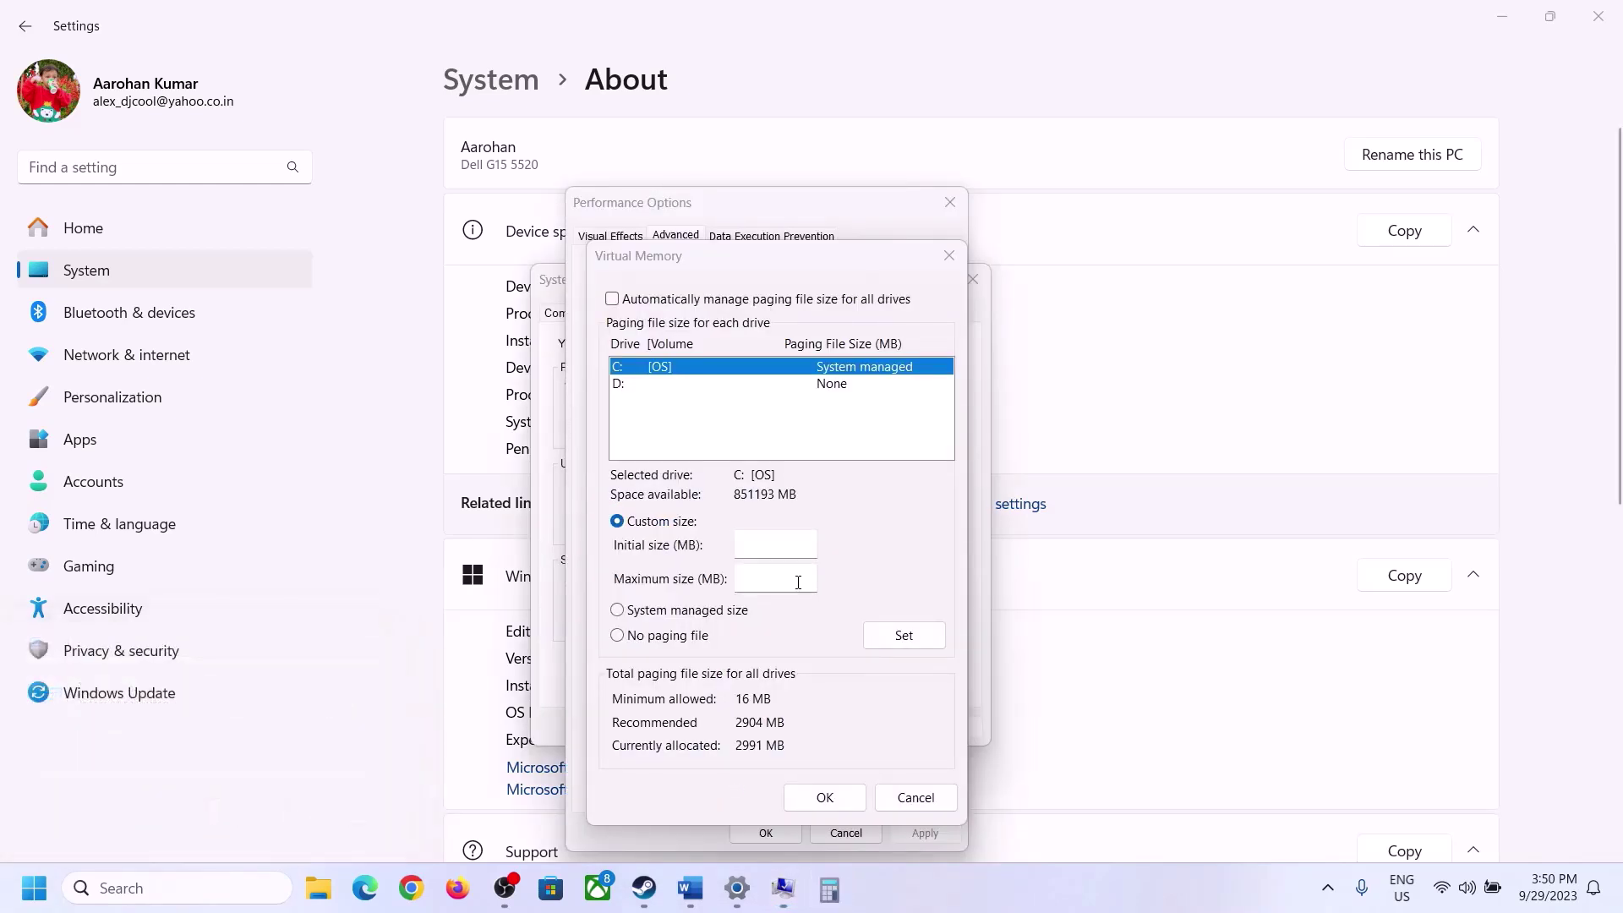
drag(200, 26, 1181, 270)
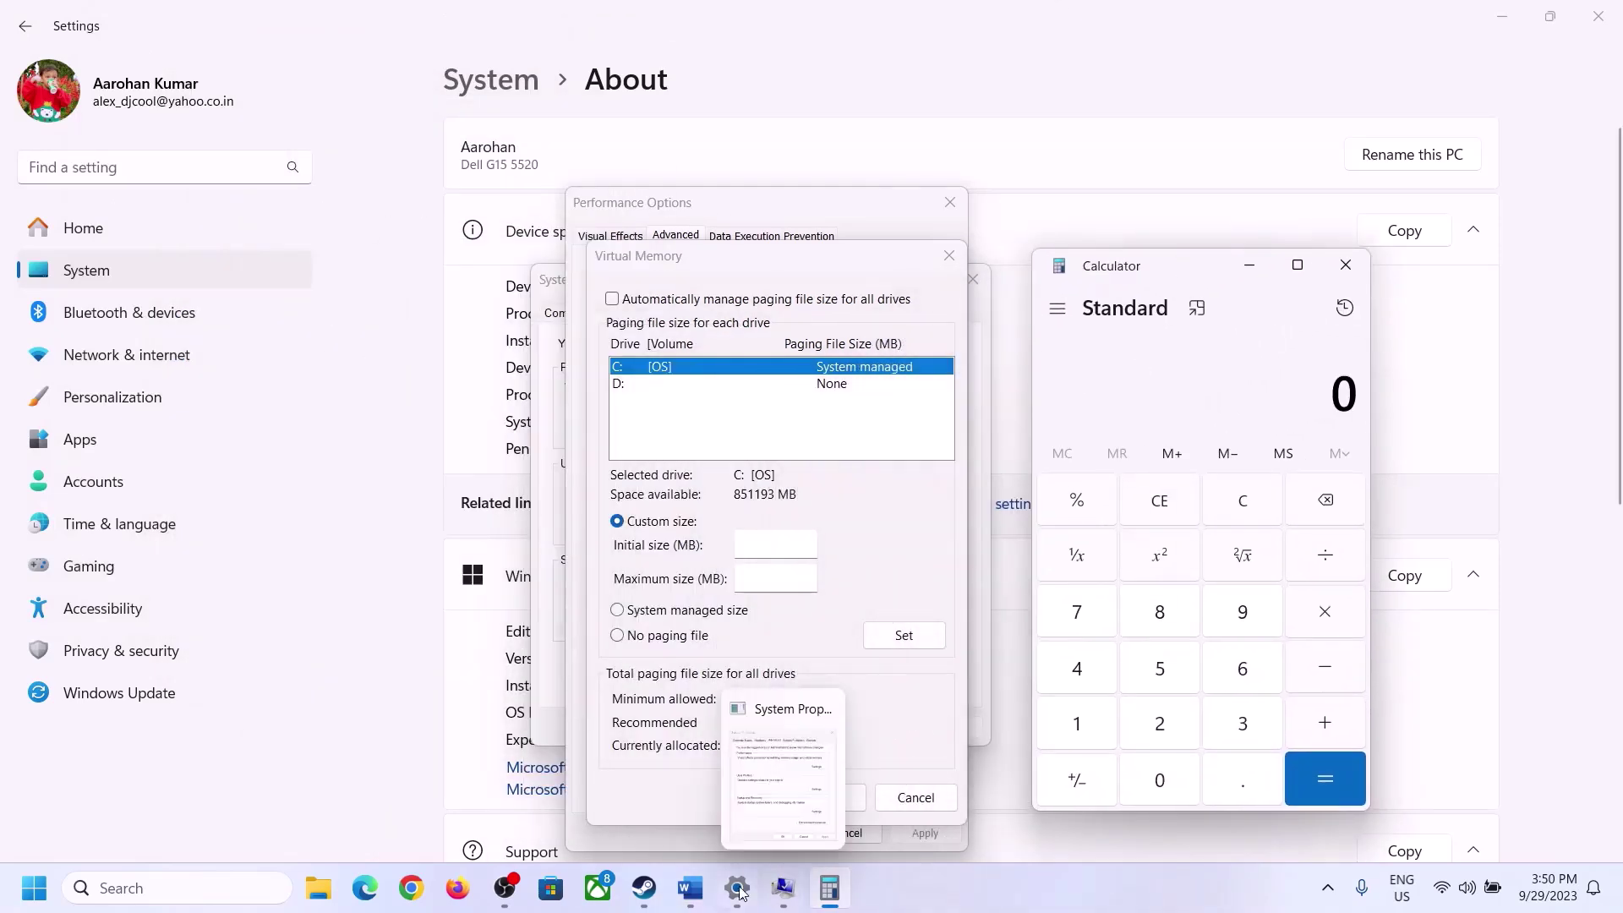
Highlight the initial size formula "1.5 x Total Ram" in the Word document and return to Calculator
click(690, 888)
drag(837, 507, 448, 529)
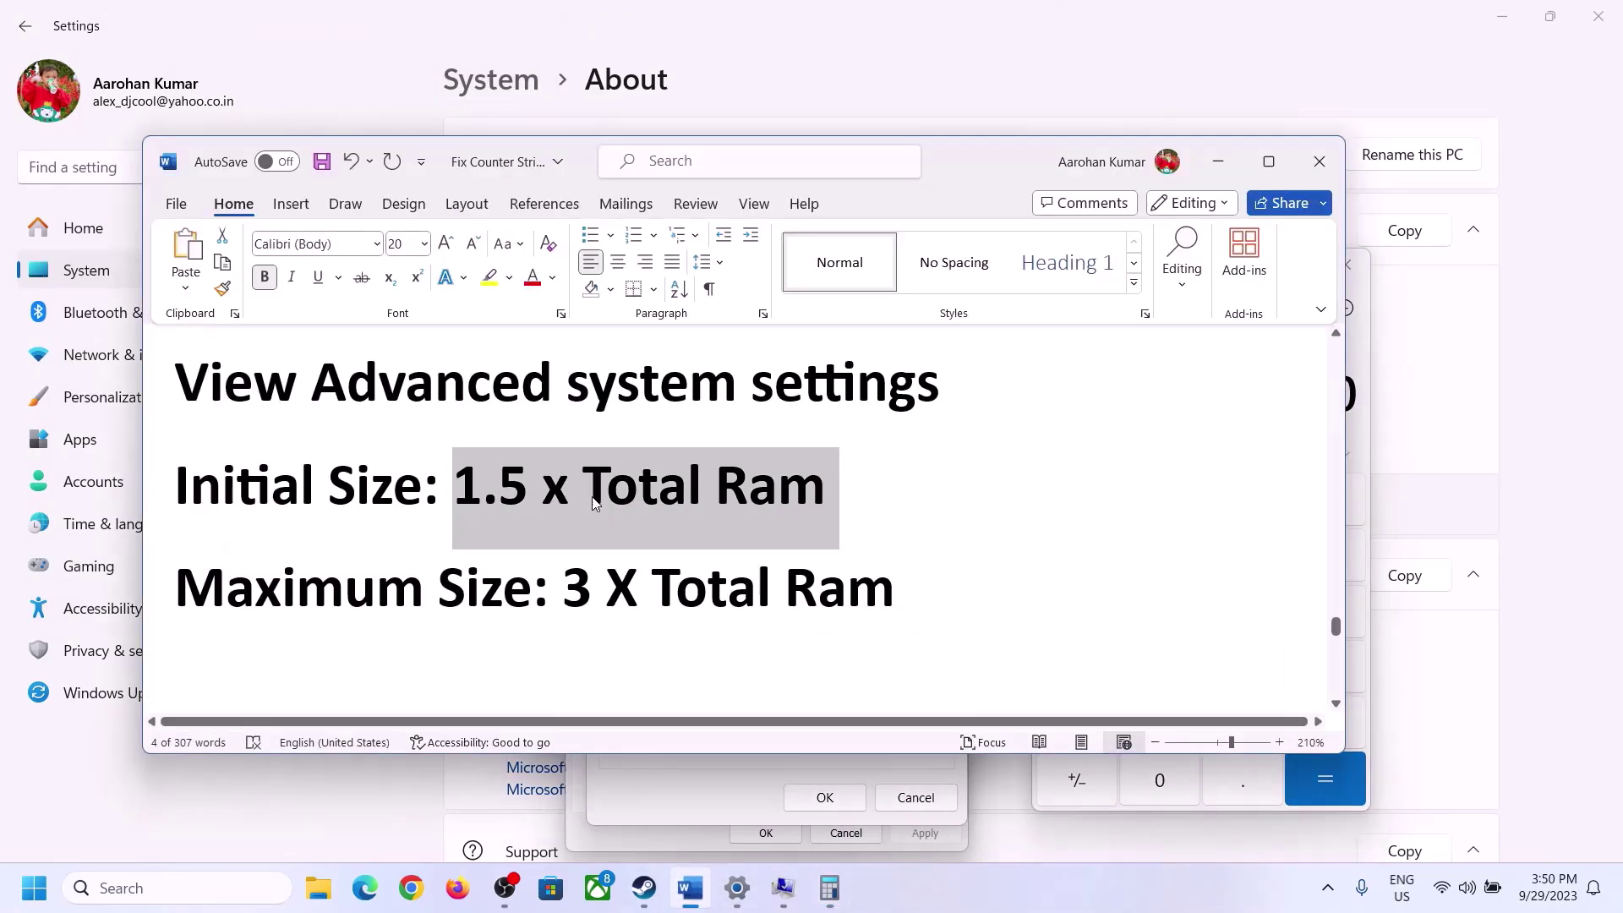
click(832, 887)
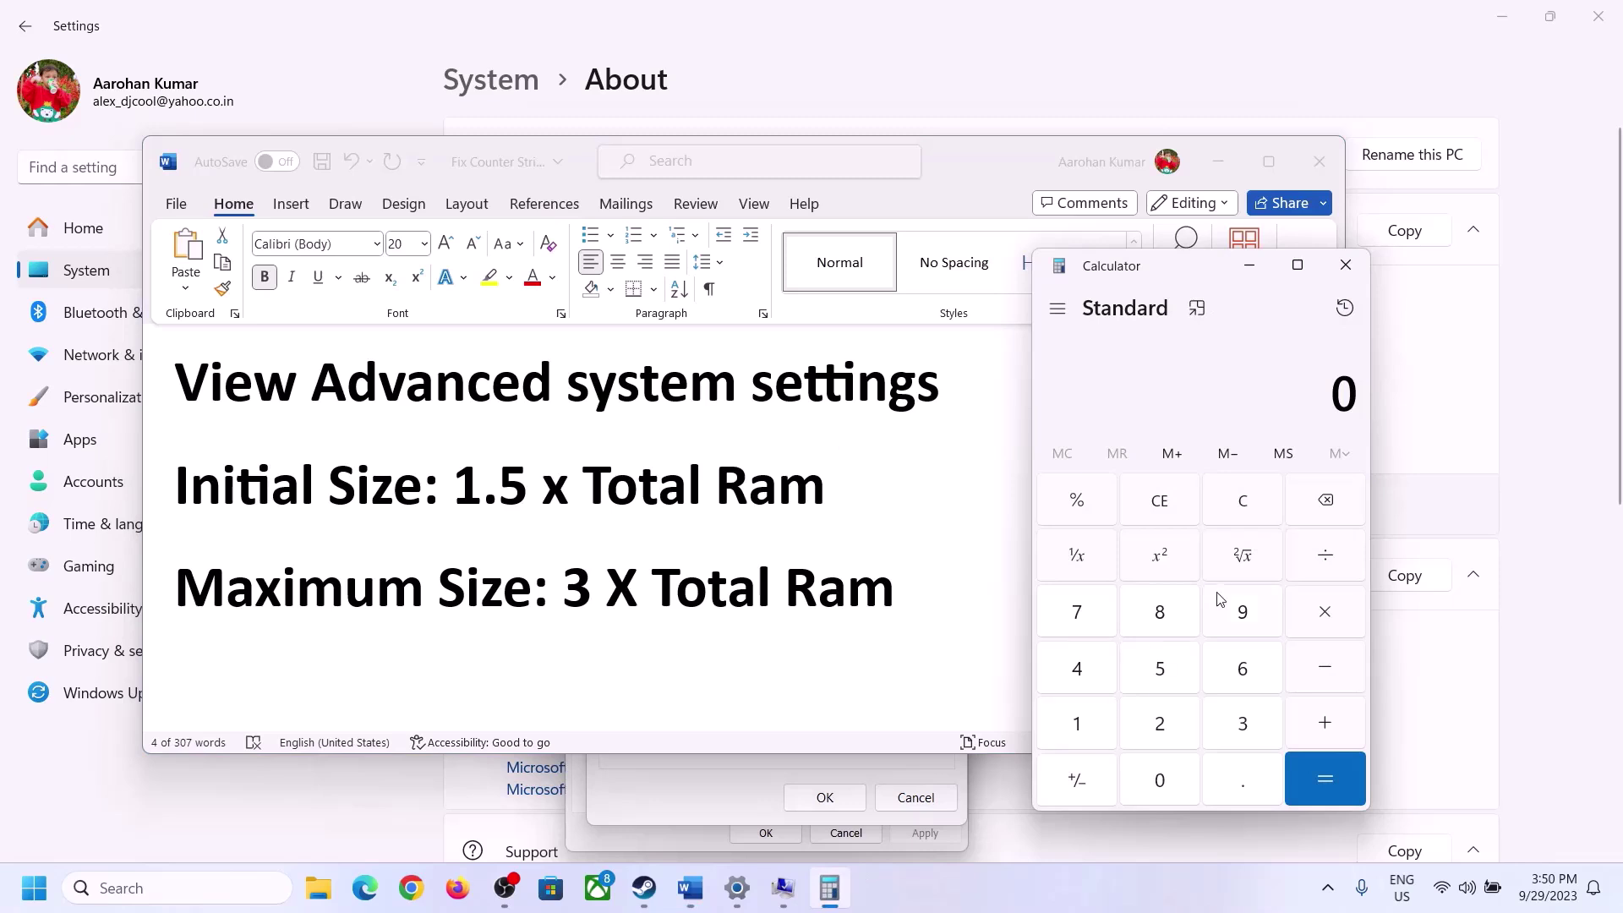
click(1076, 725)
click(1236, 681)
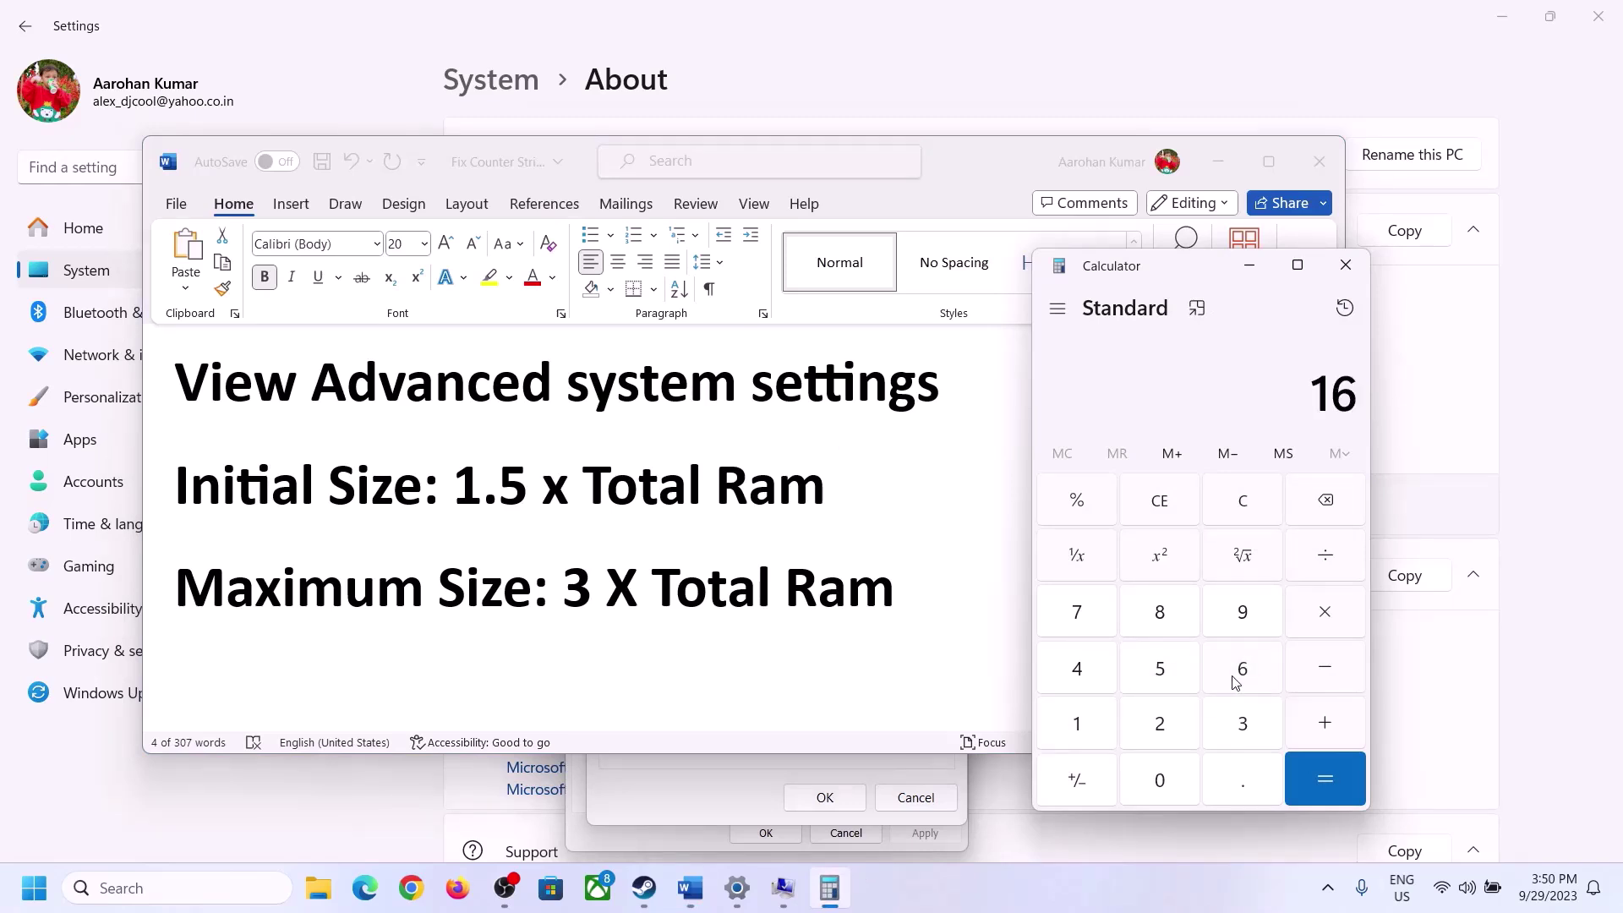
click(1244, 511)
Calculate 16 × 1024 to convert the installed RAM from gigabytes to megabytes
click(1088, 725)
click(1213, 678)
click(1326, 626)
click(1075, 731)
click(1161, 781)
click(1159, 725)
click(1085, 676)
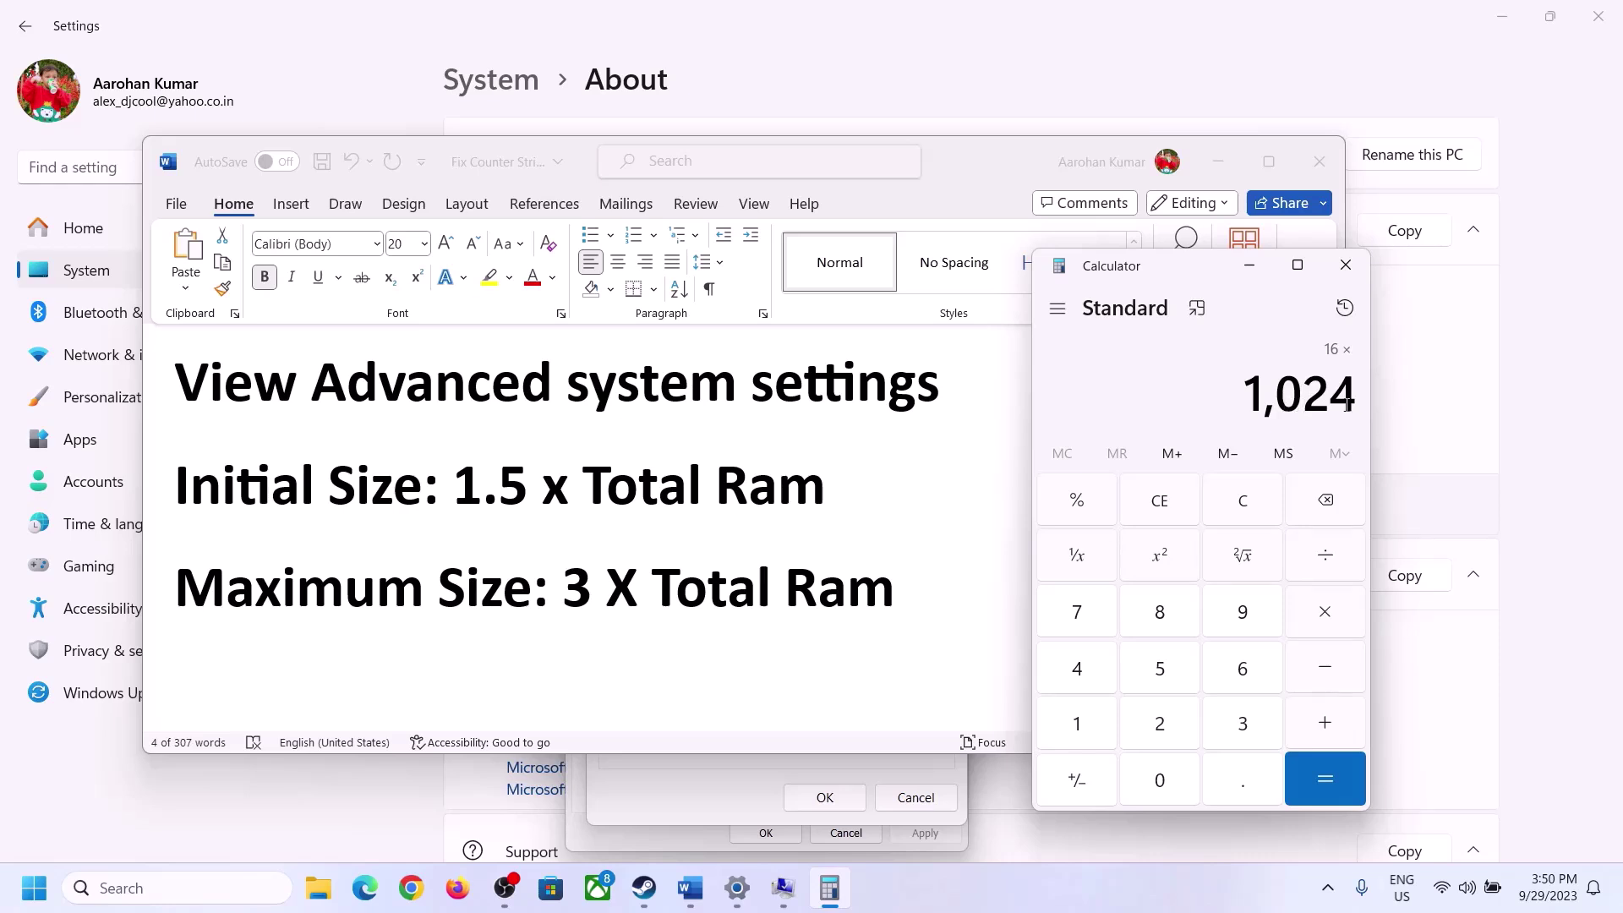
click(1324, 779)
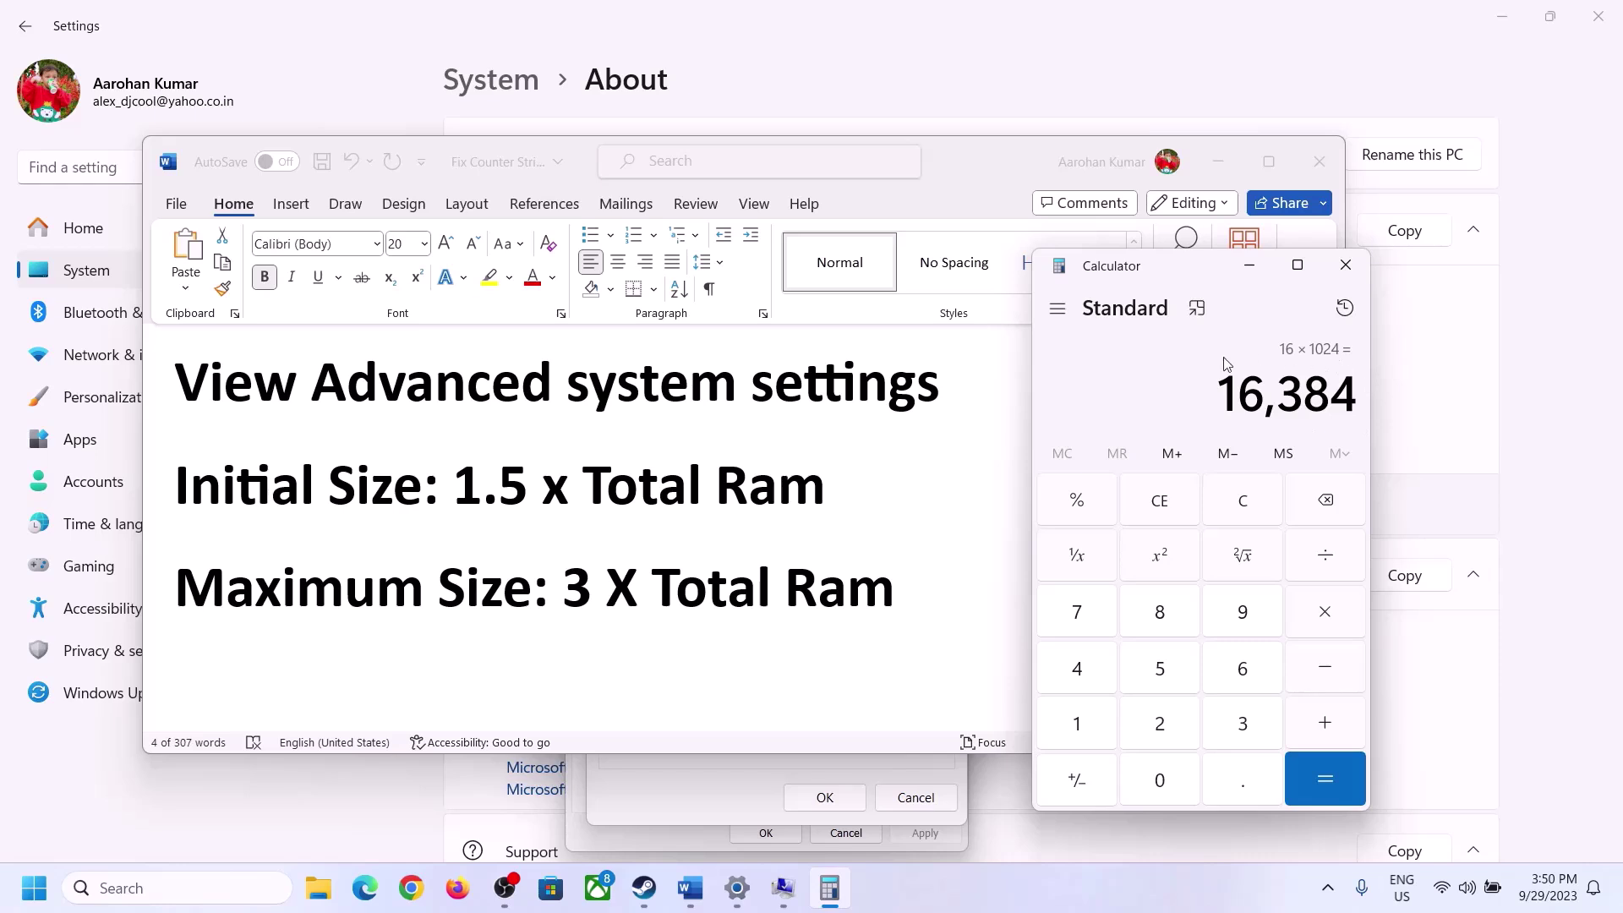
Multiply the RAM in megabytes by 1.5 to get the initial paging file size
click(1327, 617)
click(1081, 725)
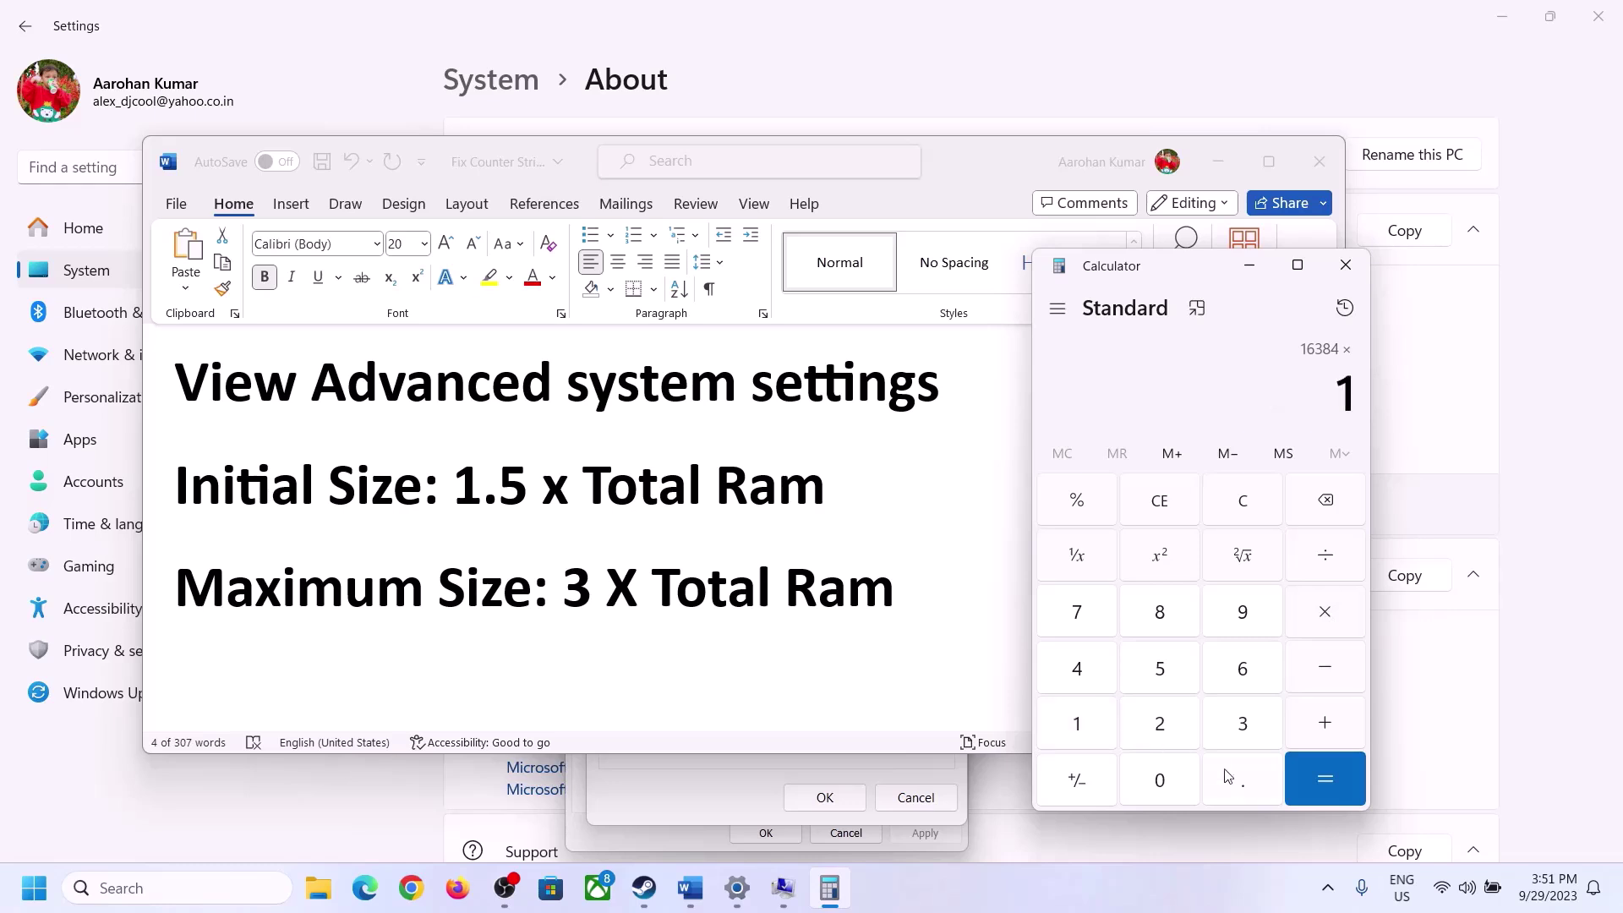
click(1238, 782)
click(1164, 672)
click(1320, 773)
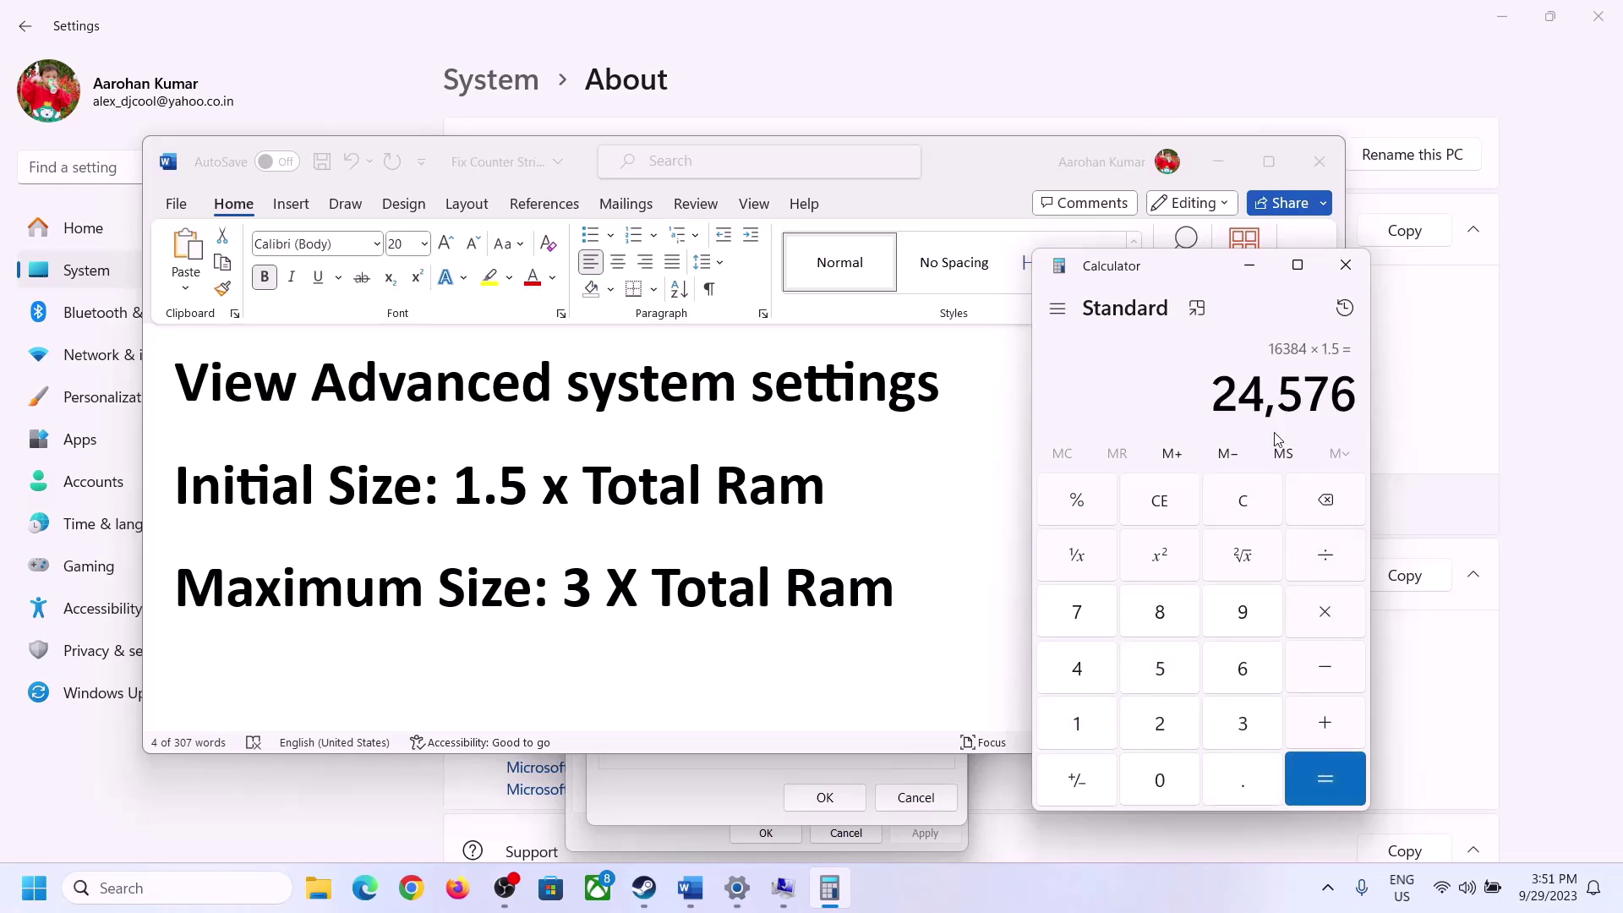
Set the initial paging file size for drive C: to 24576 MB and make the maximum size ready for entry
click(717, 788)
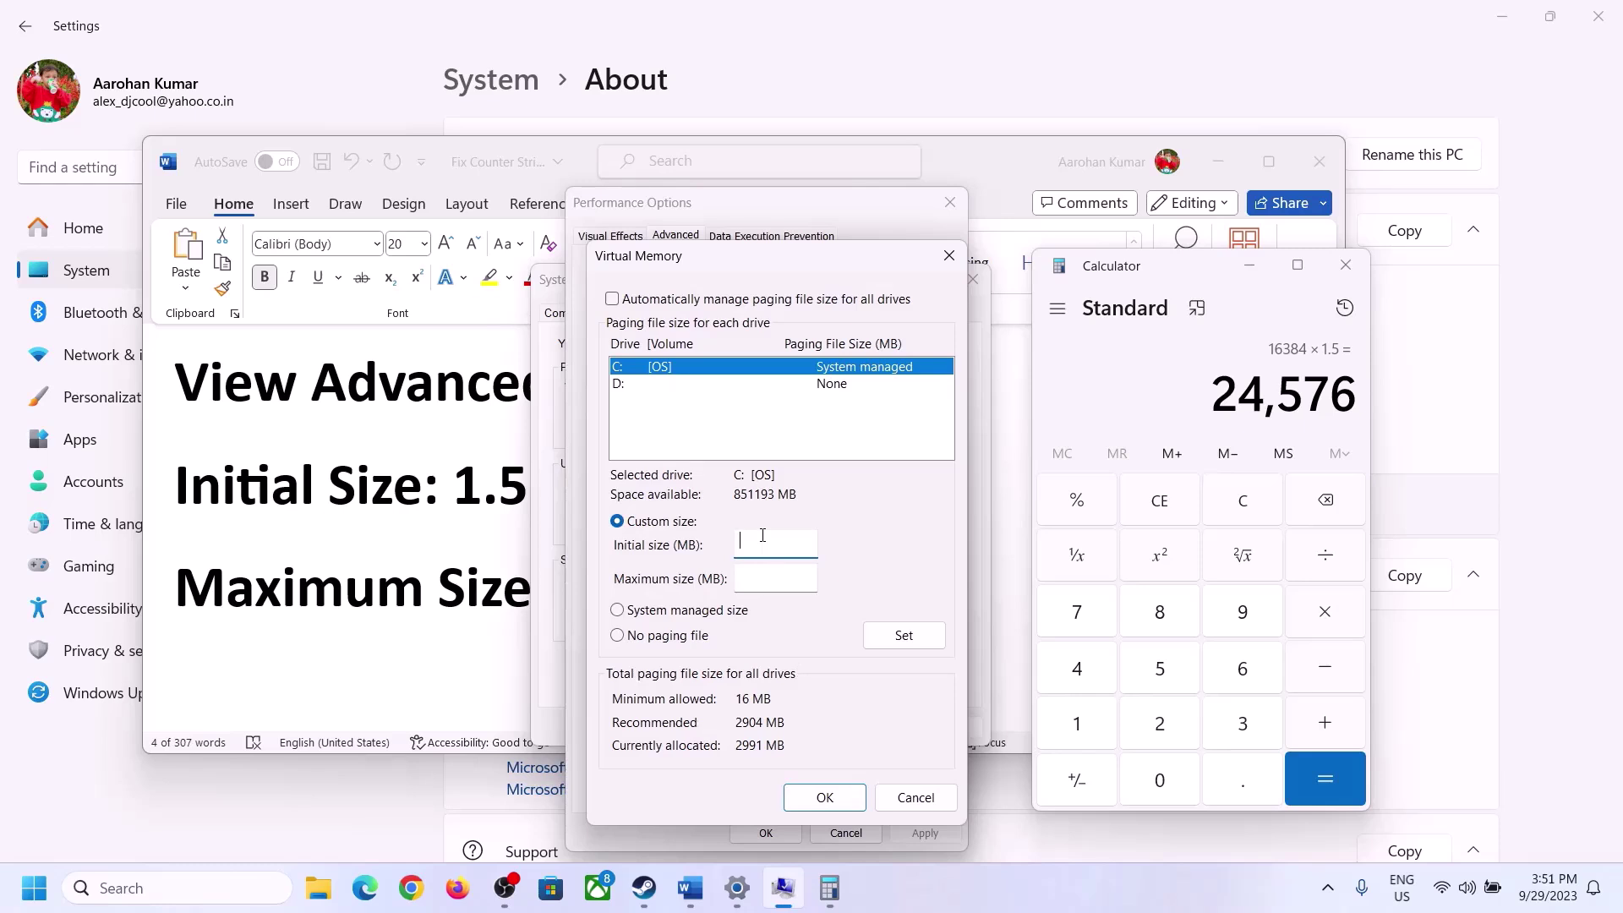
text(24576)
click(812, 576)
Check the maximum size formula in Word, clear the calculator and recheck the installed RAM on the About page
click(512, 596)
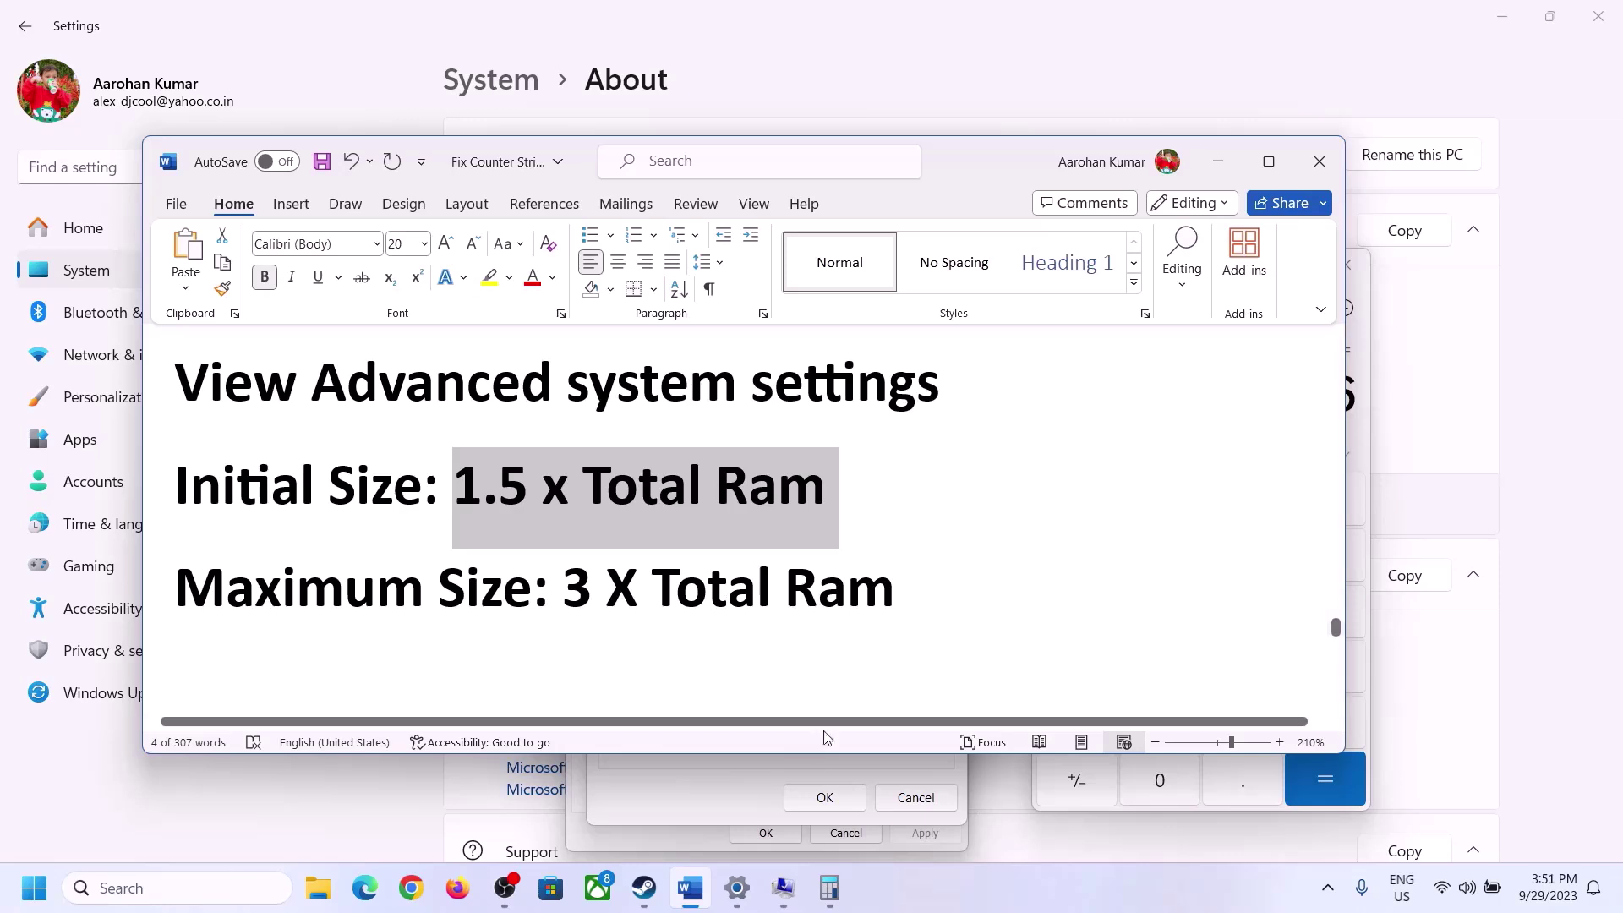
click(1359, 438)
click(1257, 503)
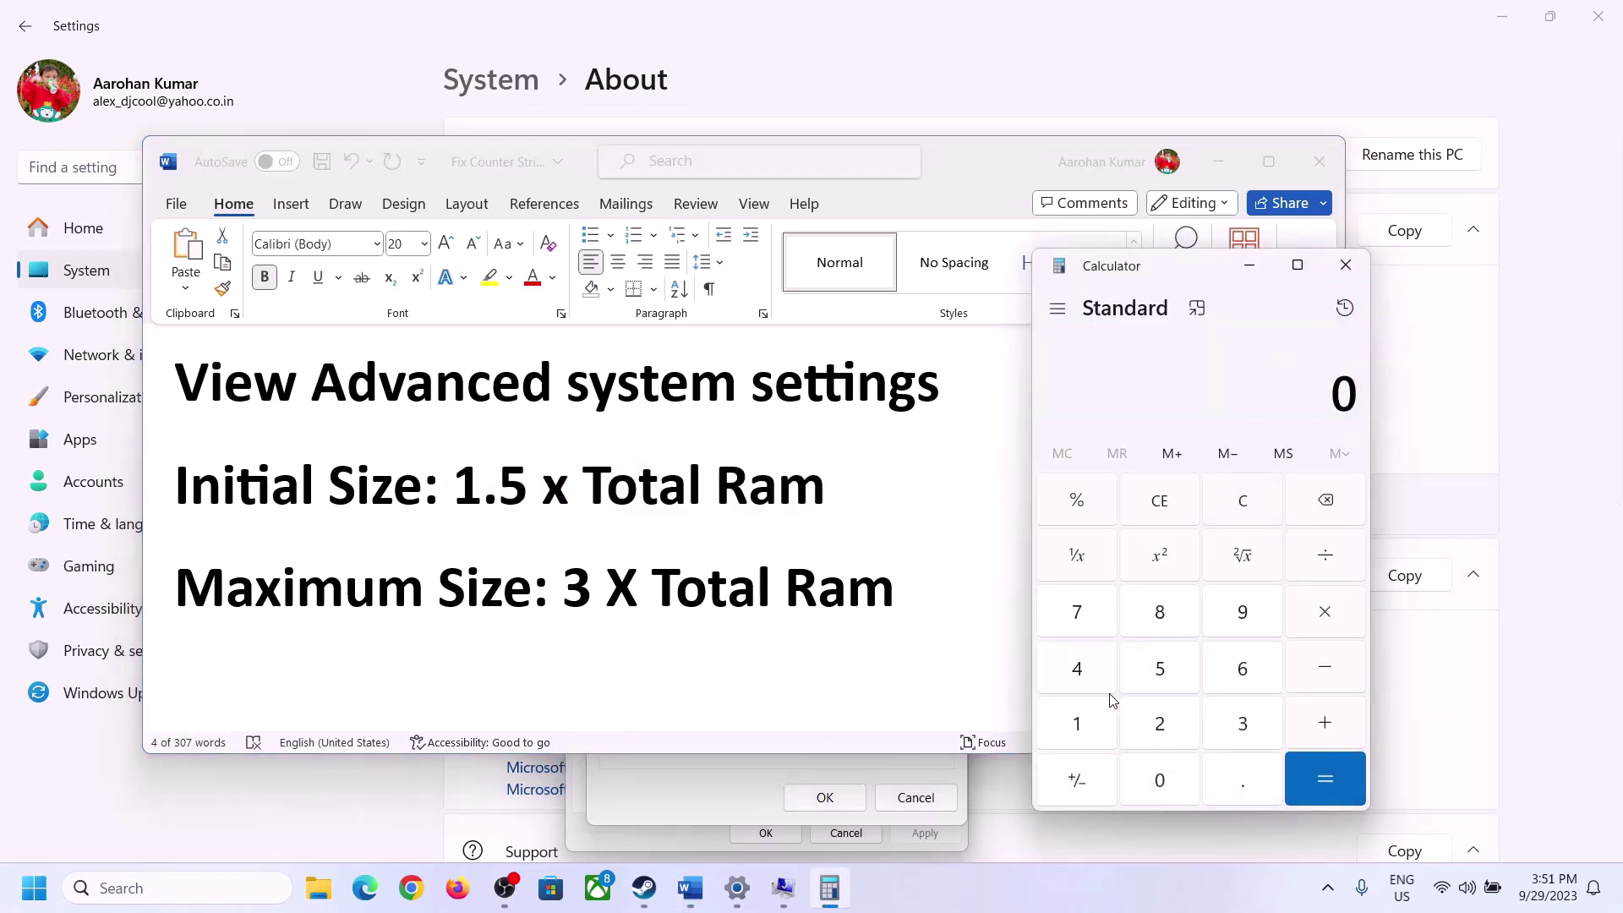
click(748, 887)
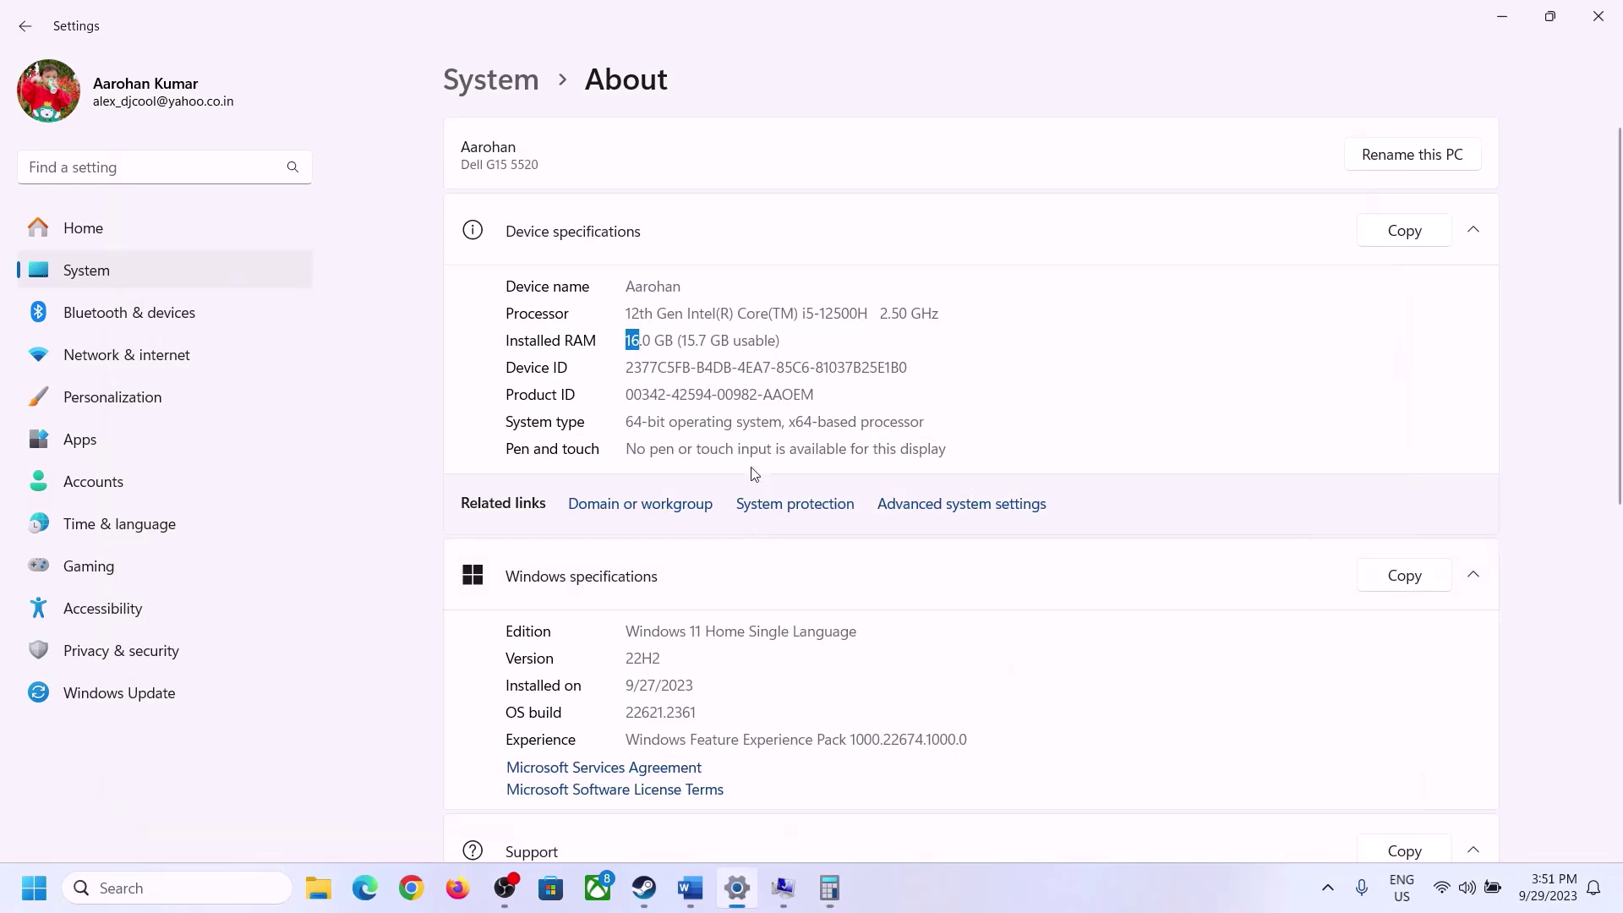
click(829, 879)
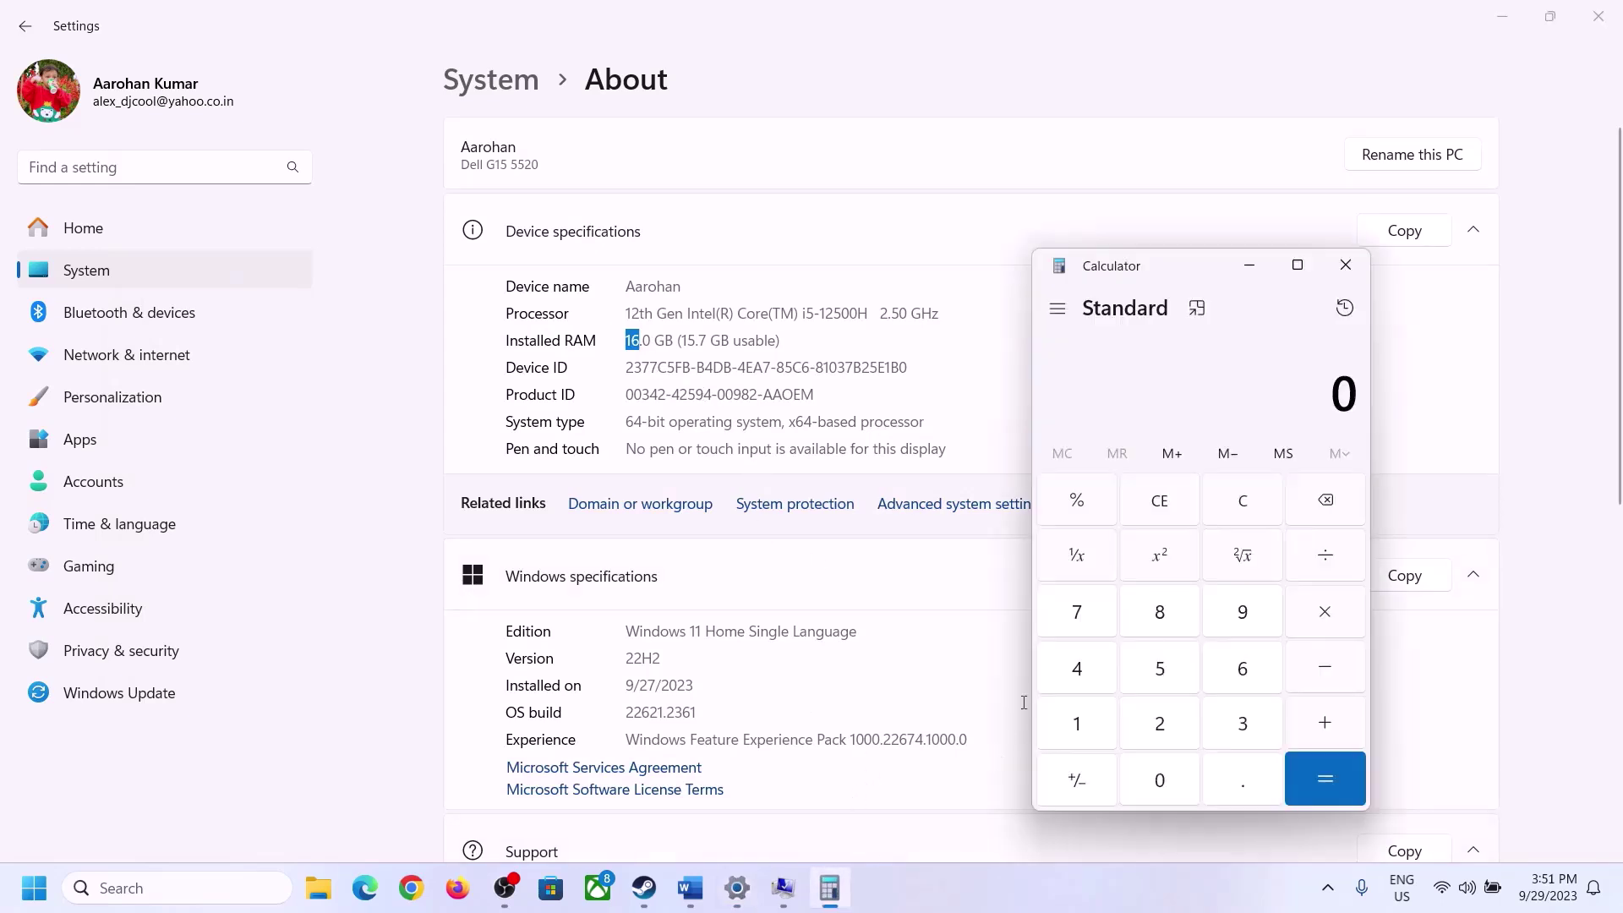
Calculate 16 × 1024 again as the base for the maximum paging file size
click(1094, 718)
click(1238, 671)
click(1320, 615)
click(1090, 717)
click(1146, 770)
click(1159, 724)
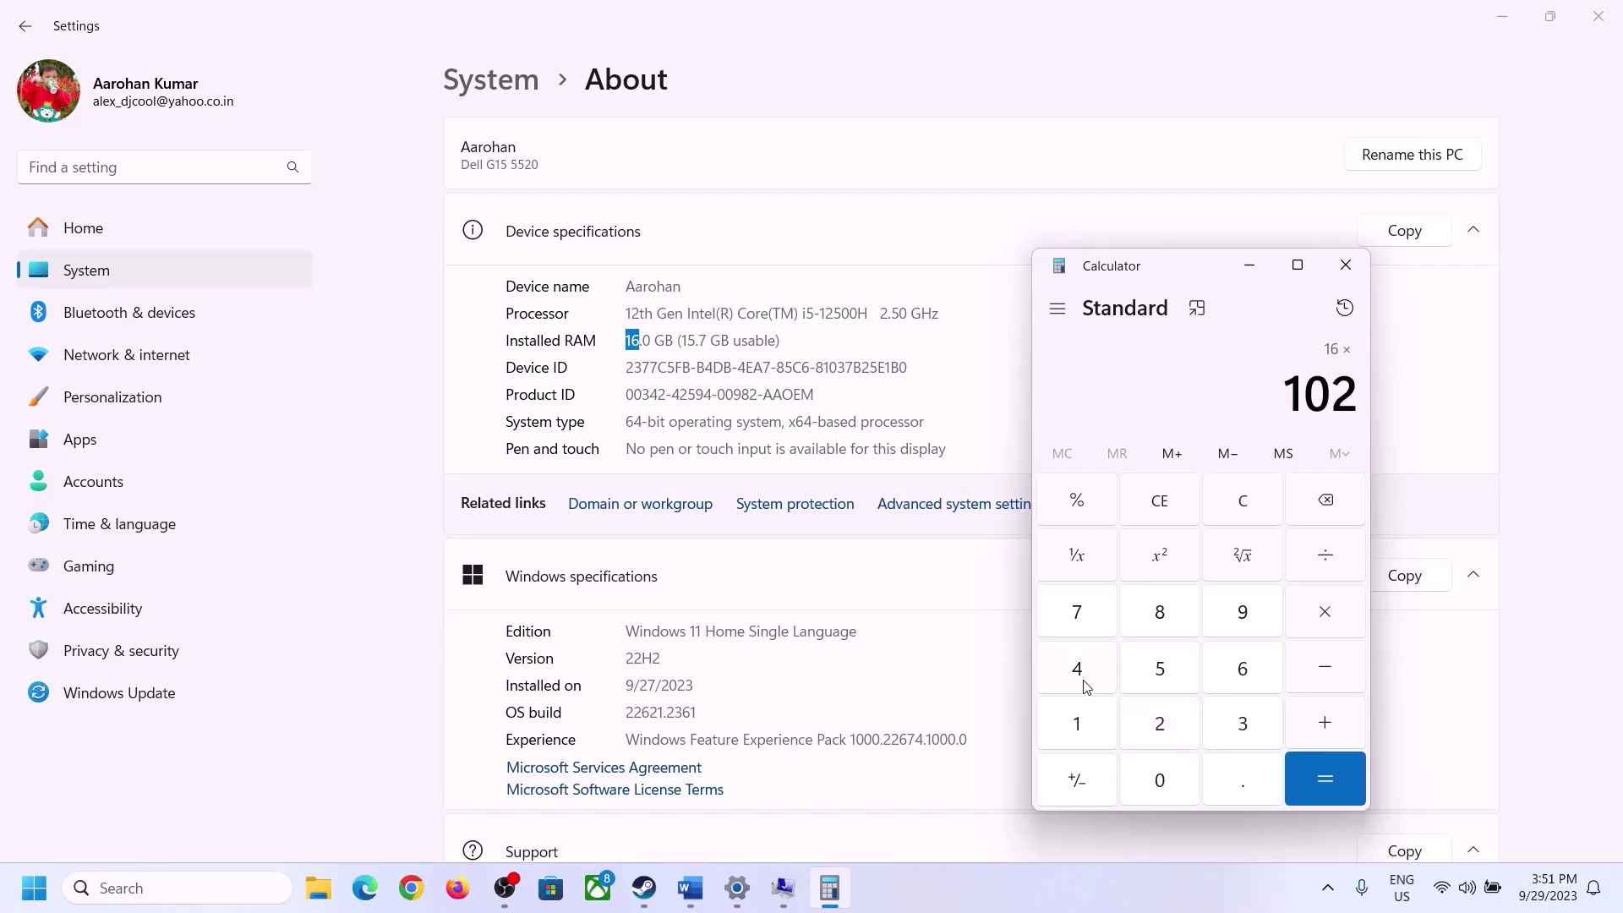
click(1084, 669)
click(1310, 794)
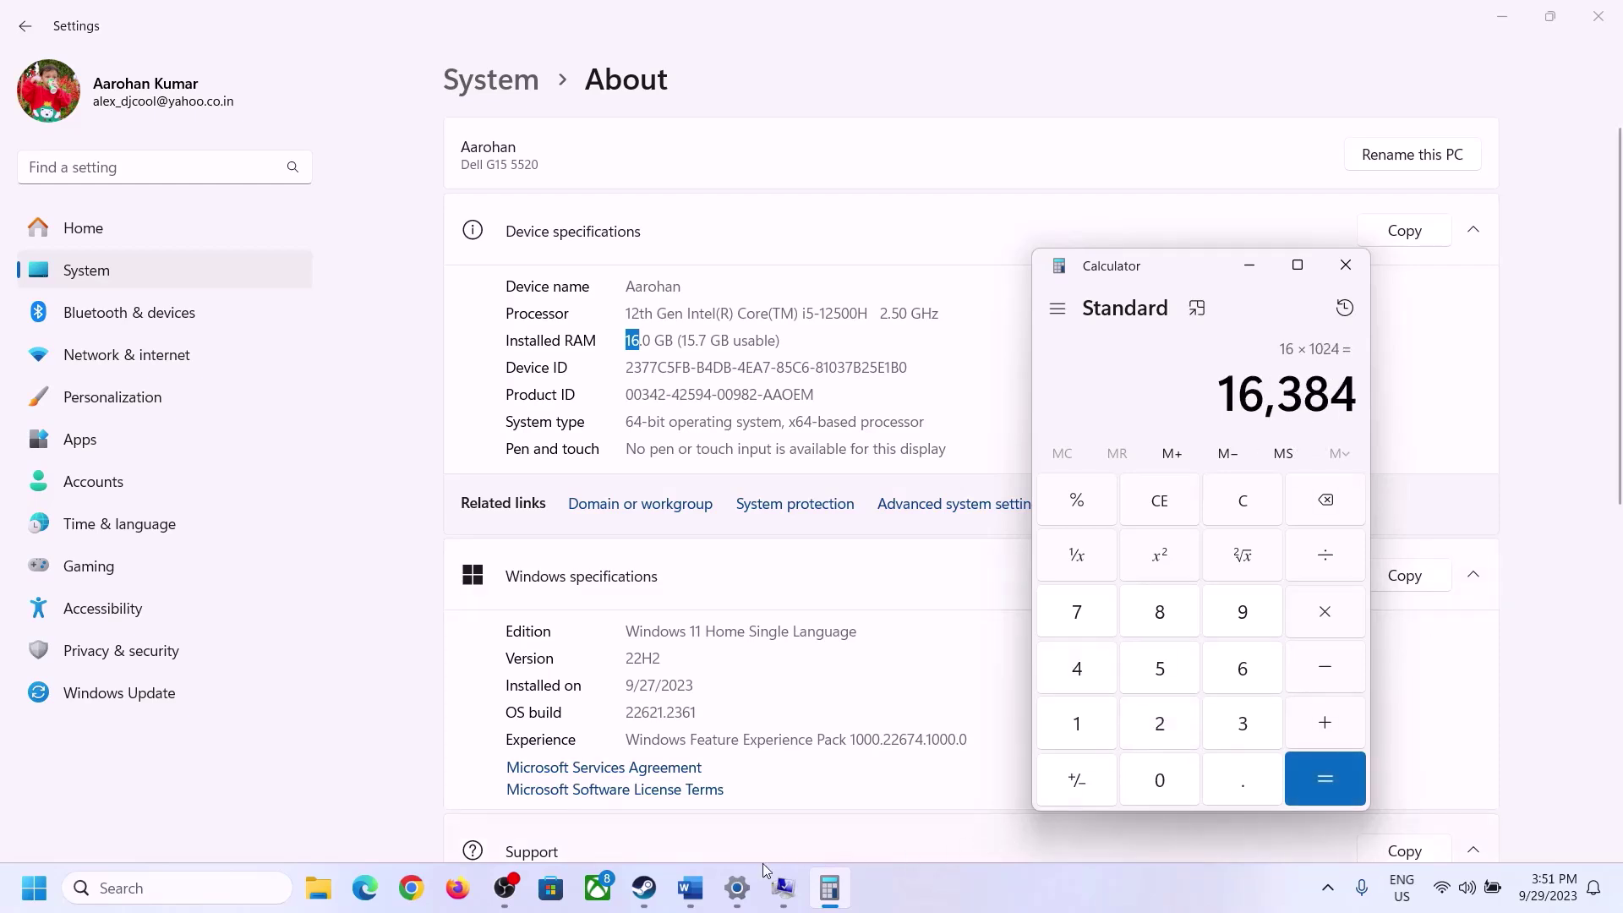
Recheck the size formulas in Word and multiply the RAM in megabytes by 3 for the maximum size
click(690, 888)
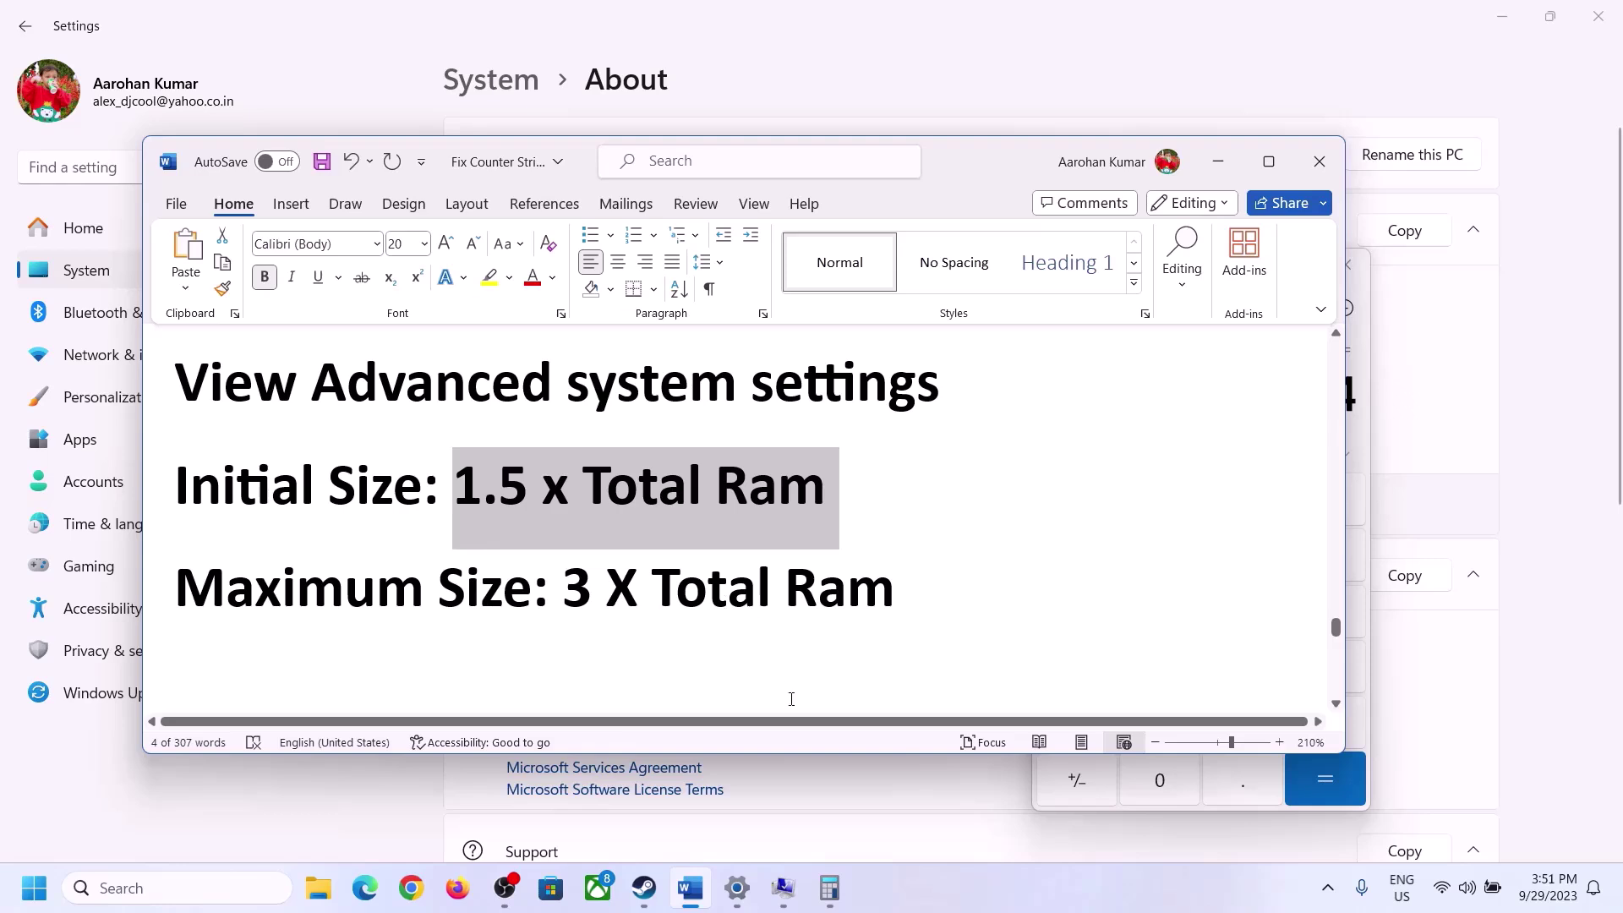
click(829, 887)
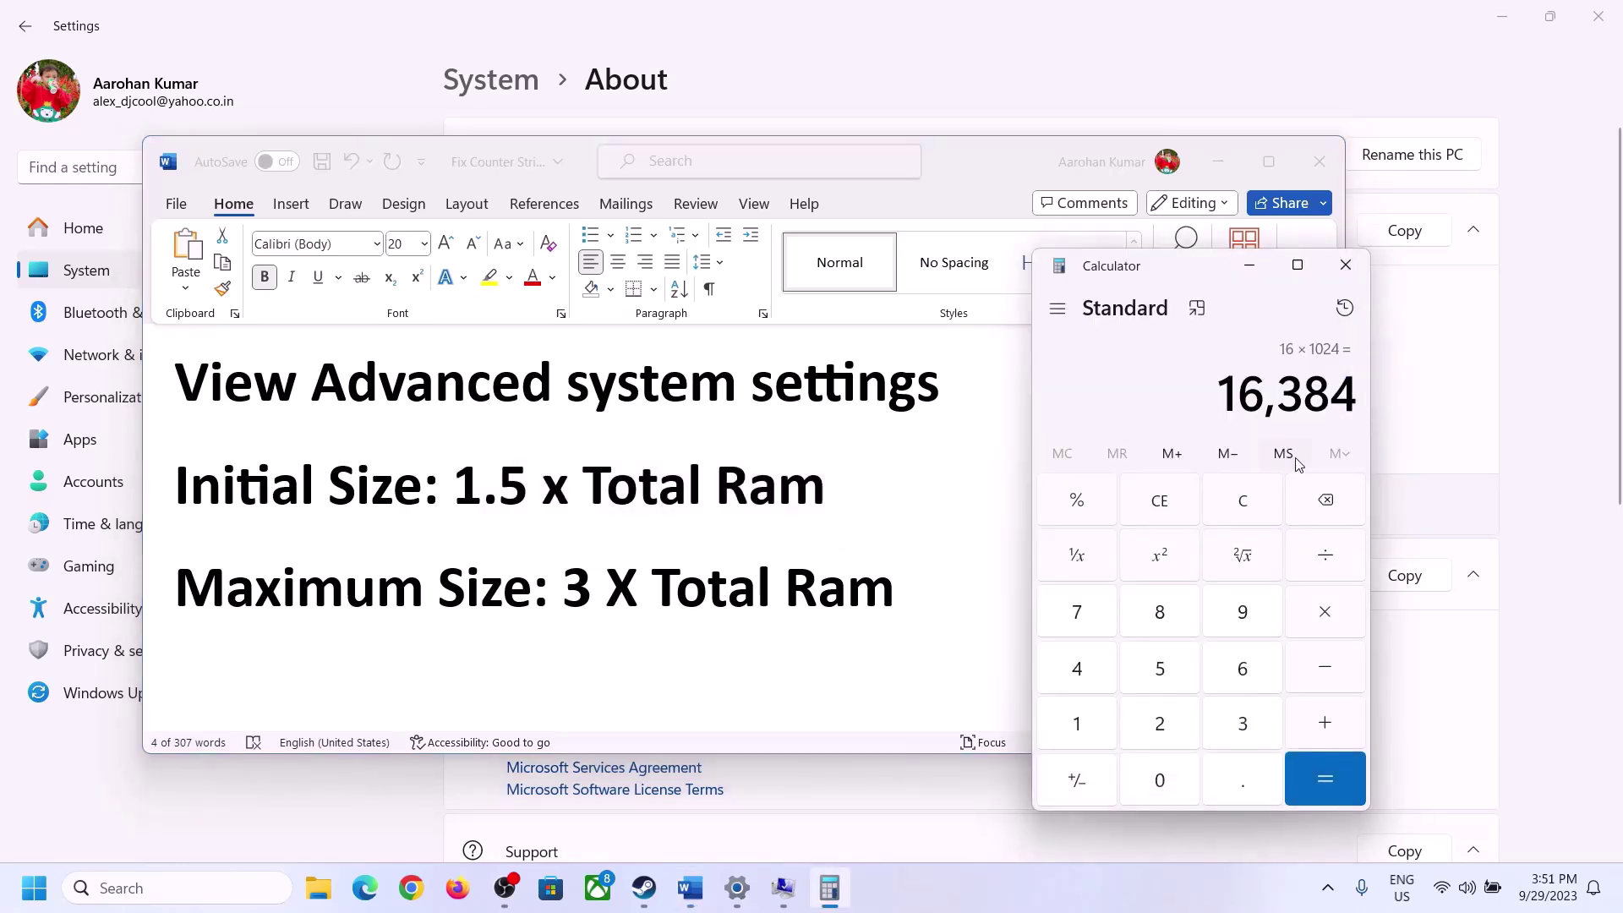
click(1325, 613)
click(1242, 723)
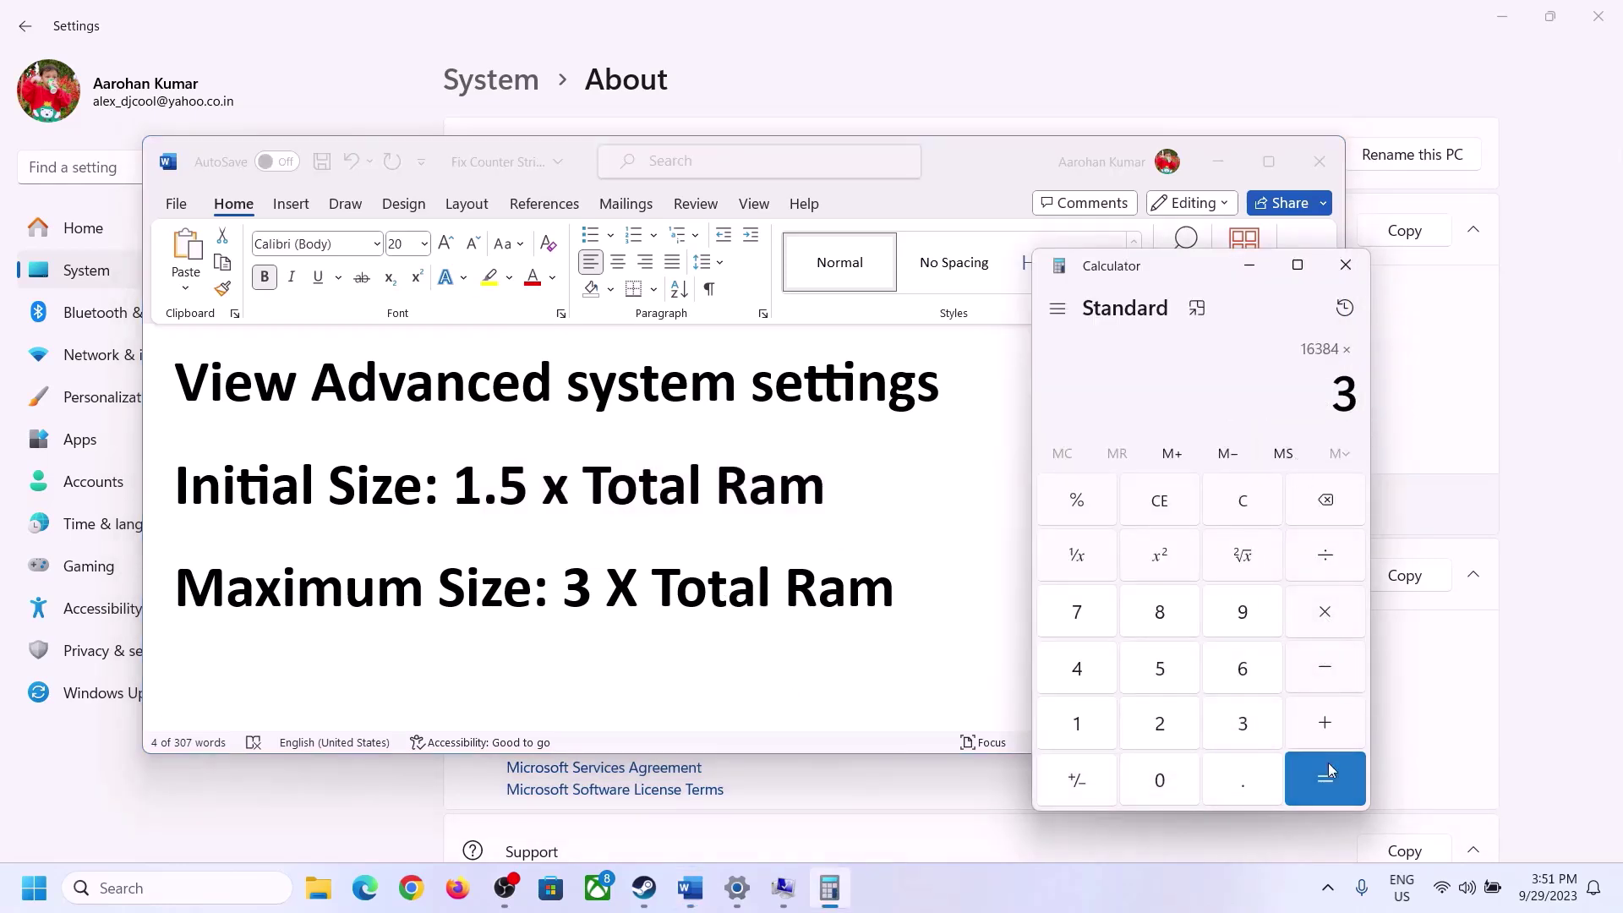
click(1326, 765)
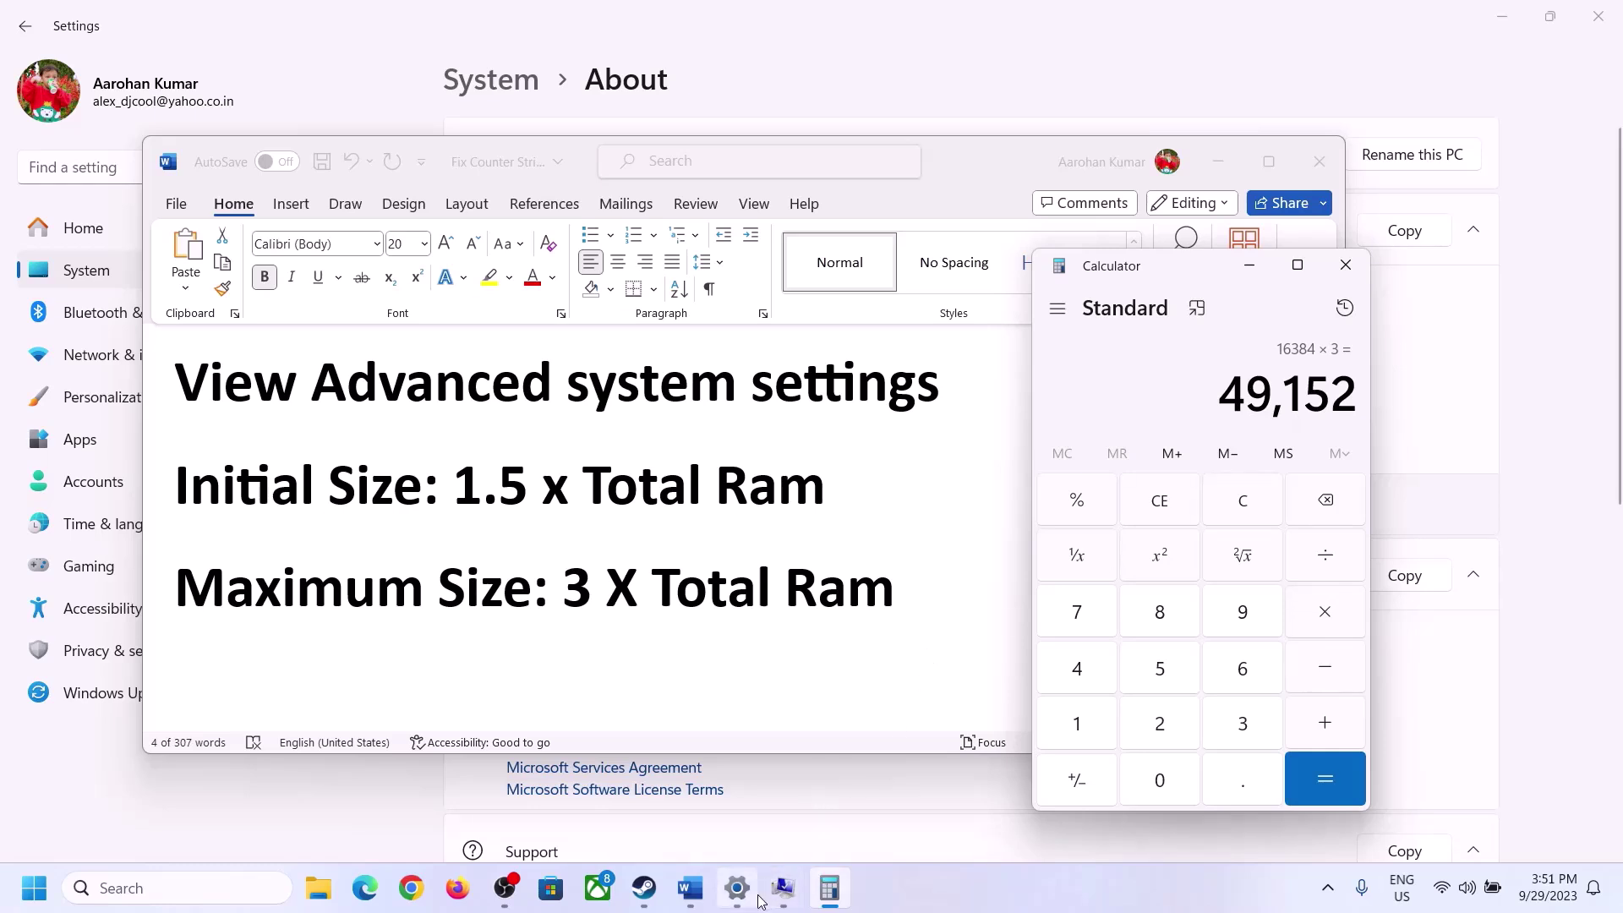
Set the maximum paging file size for drive C: to 49152 MB, apply the custom size and confirm the Virtual Memory settings
click(783, 887)
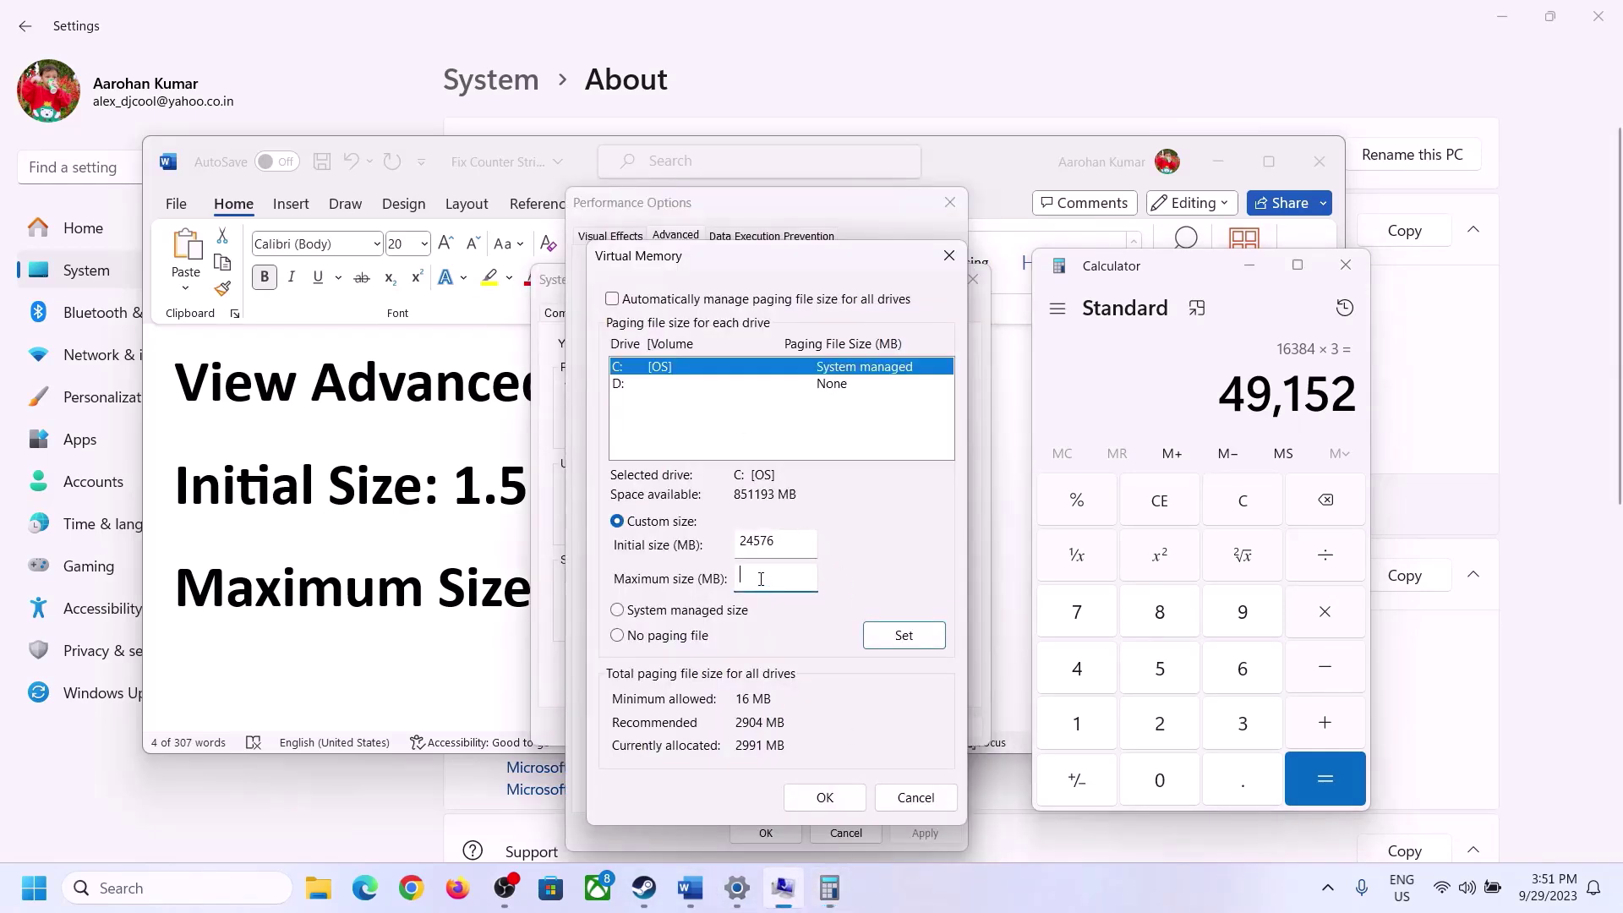
text(49152)
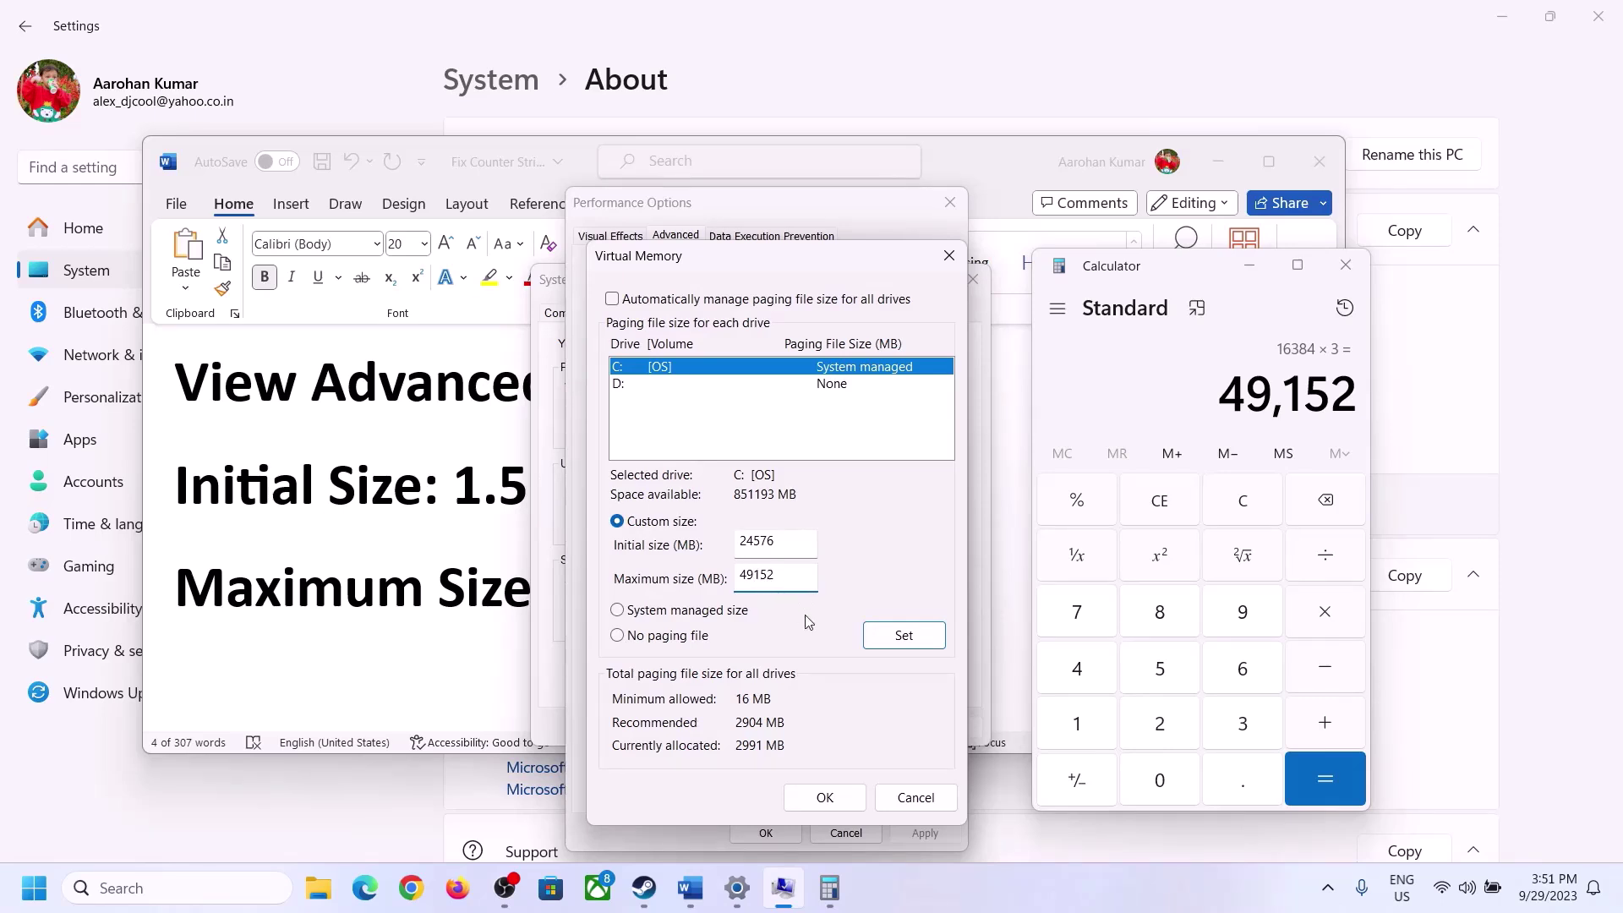
click(903, 636)
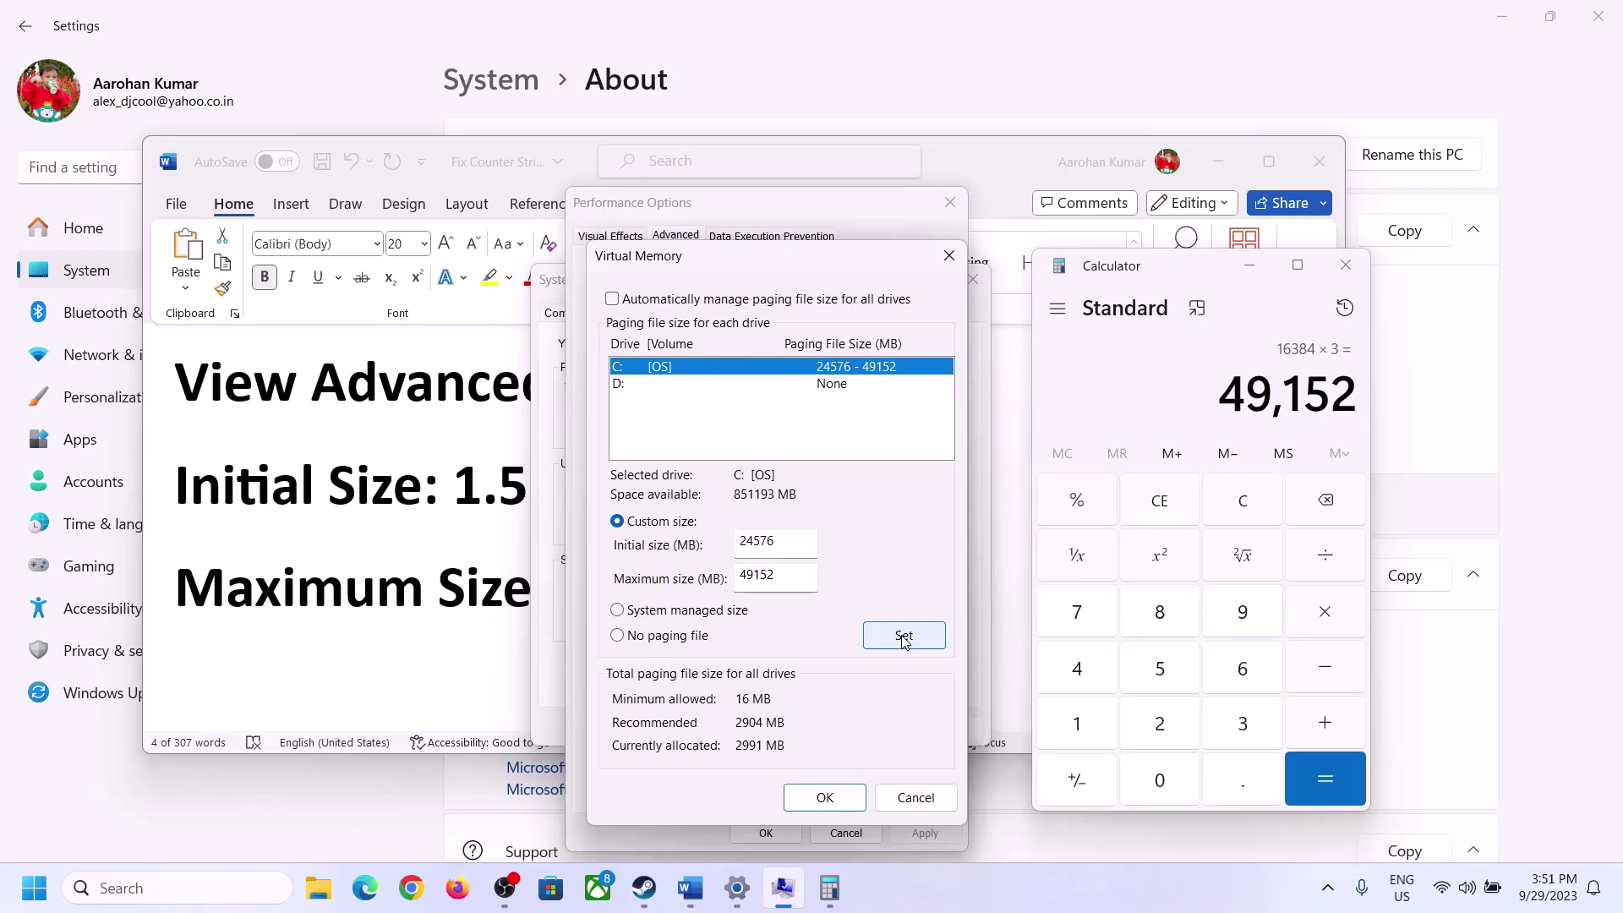
click(824, 798)
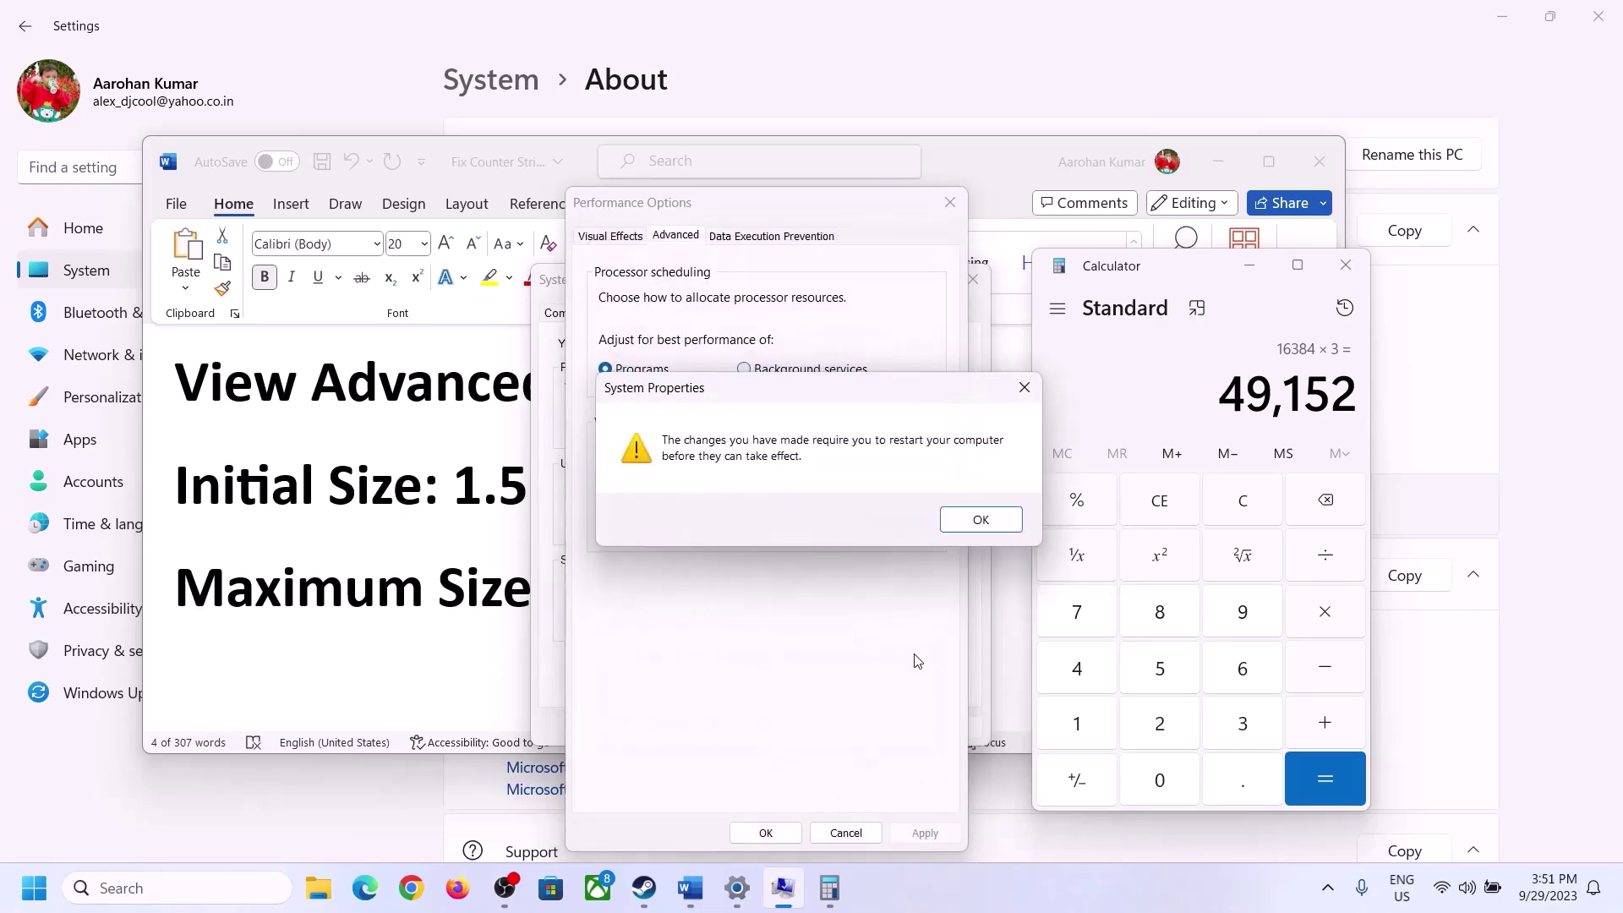
click(1004, 518)
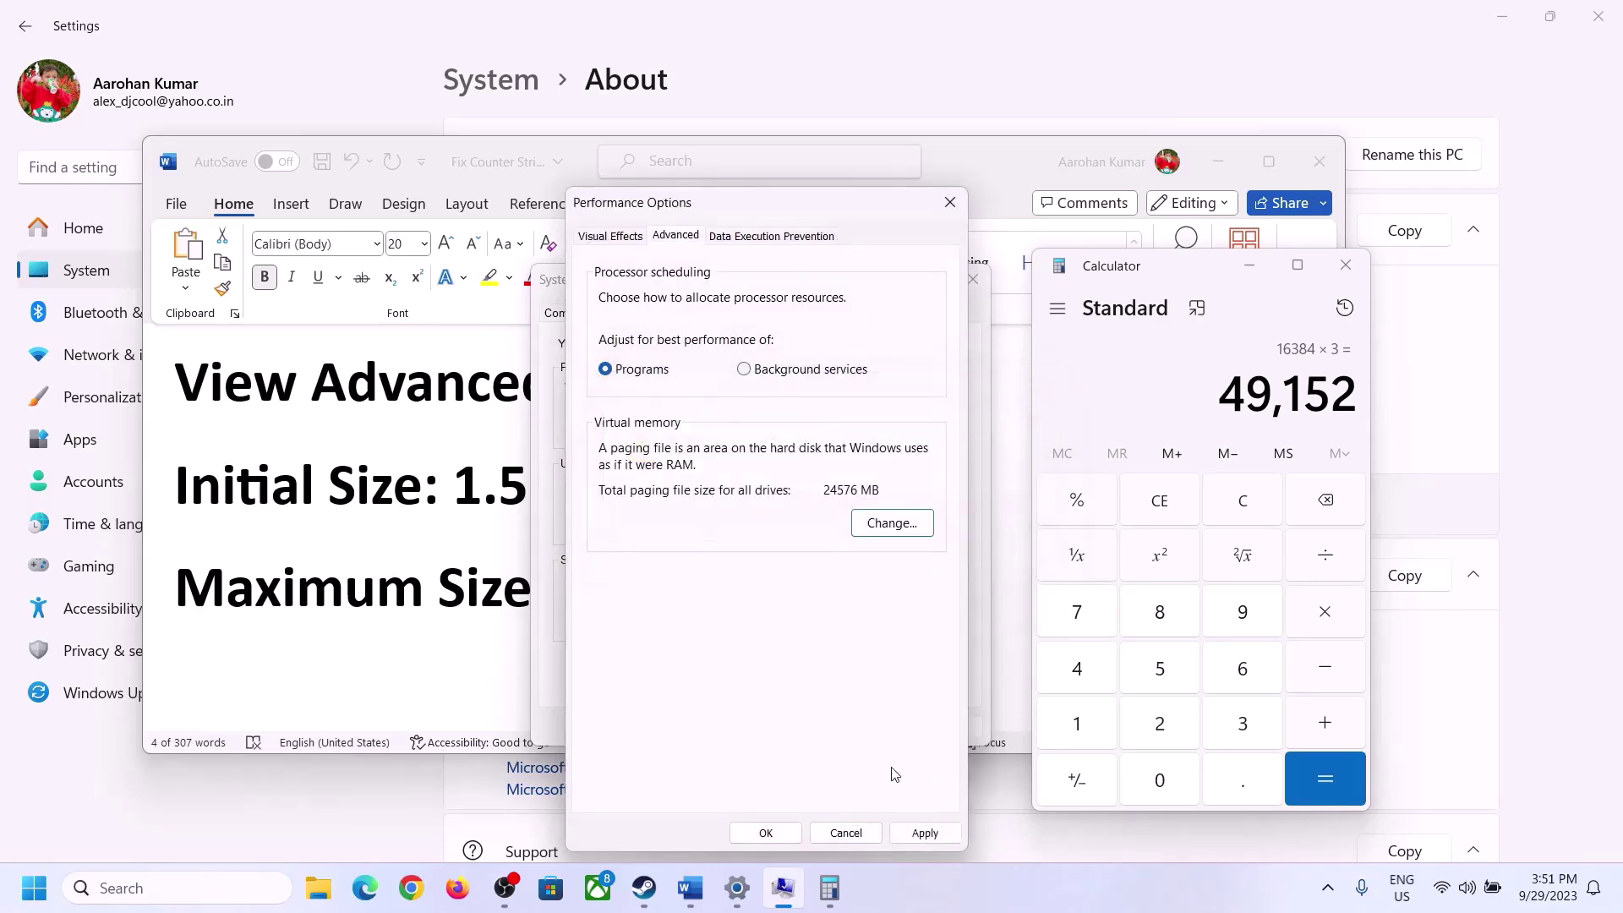
Accept the Performance Options and System Properties dialogs and dismiss the restart prompt without restarting
click(784, 834)
click(767, 724)
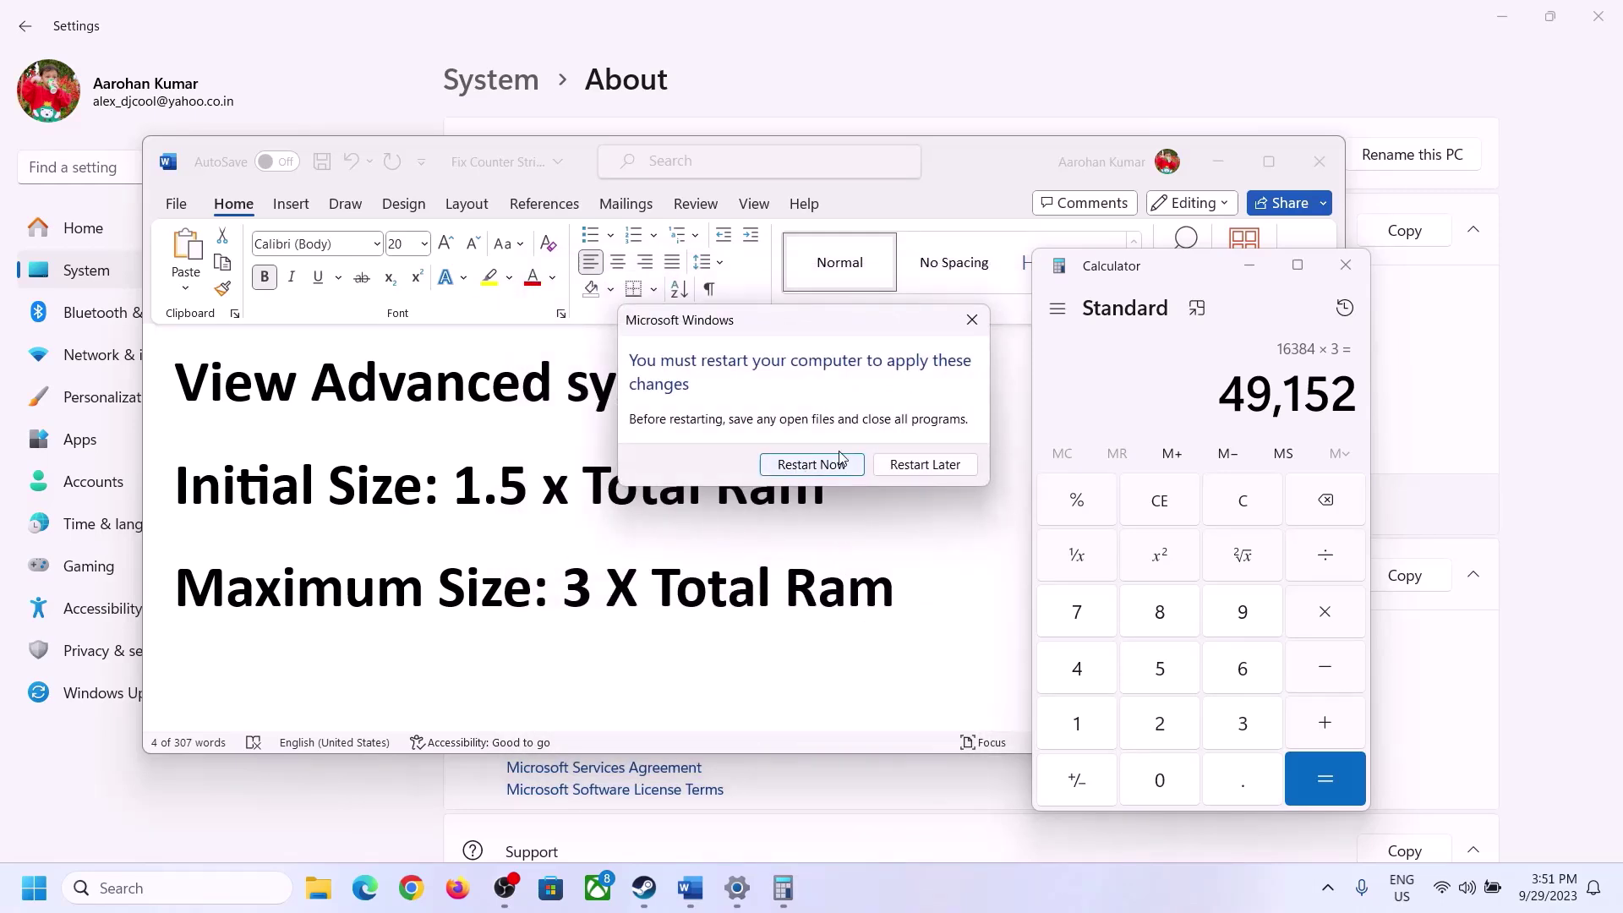
click(970, 318)
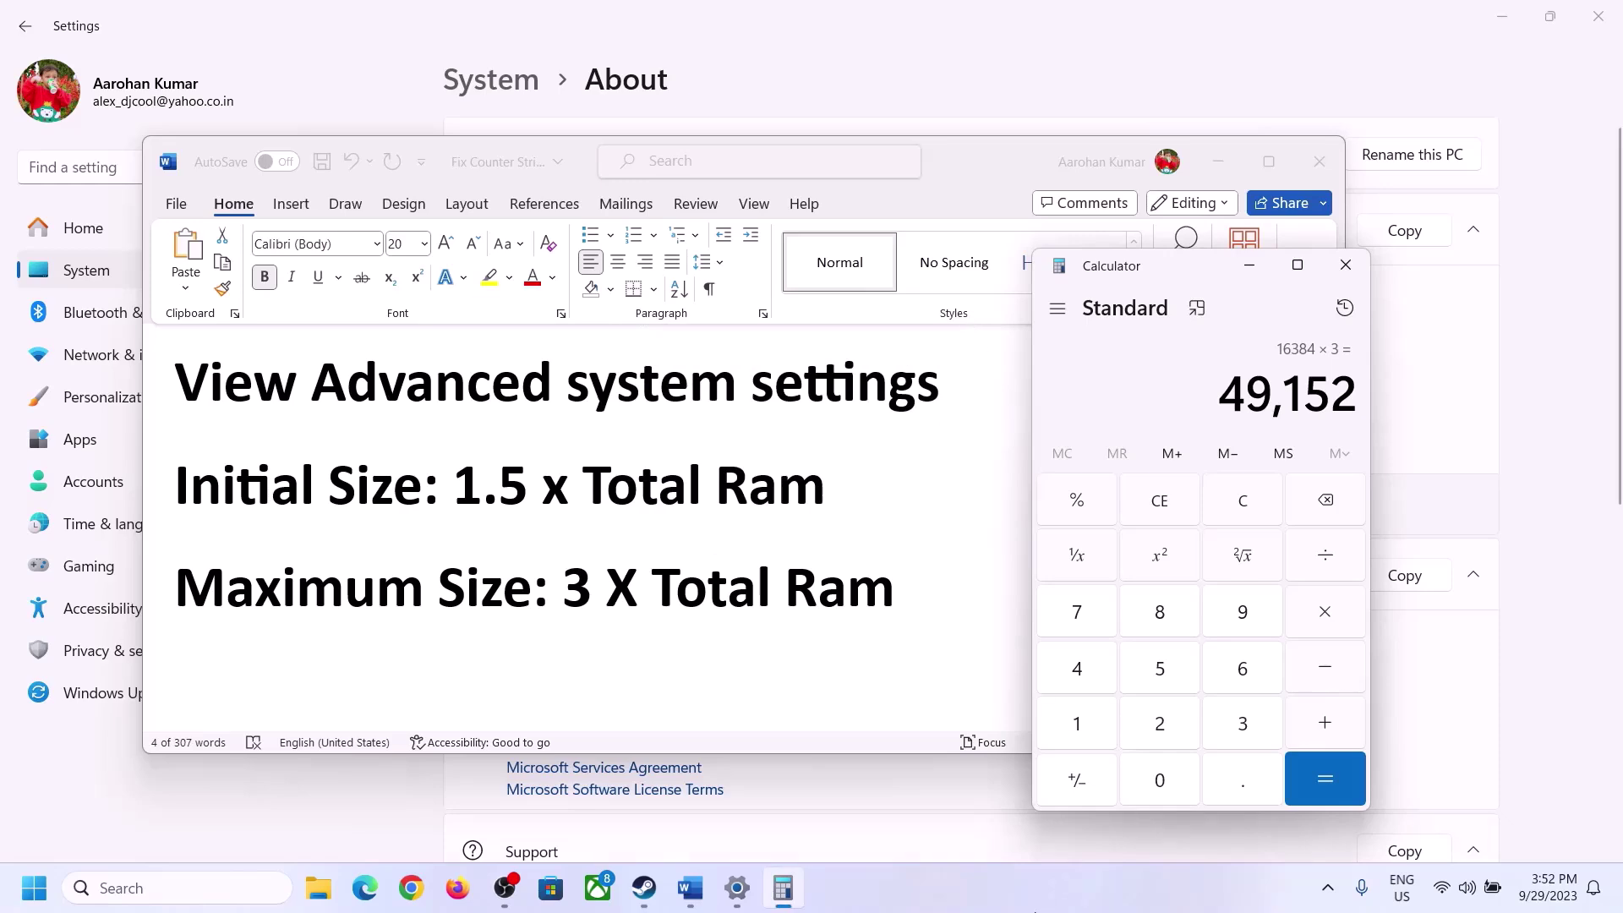
click(1033, 911)
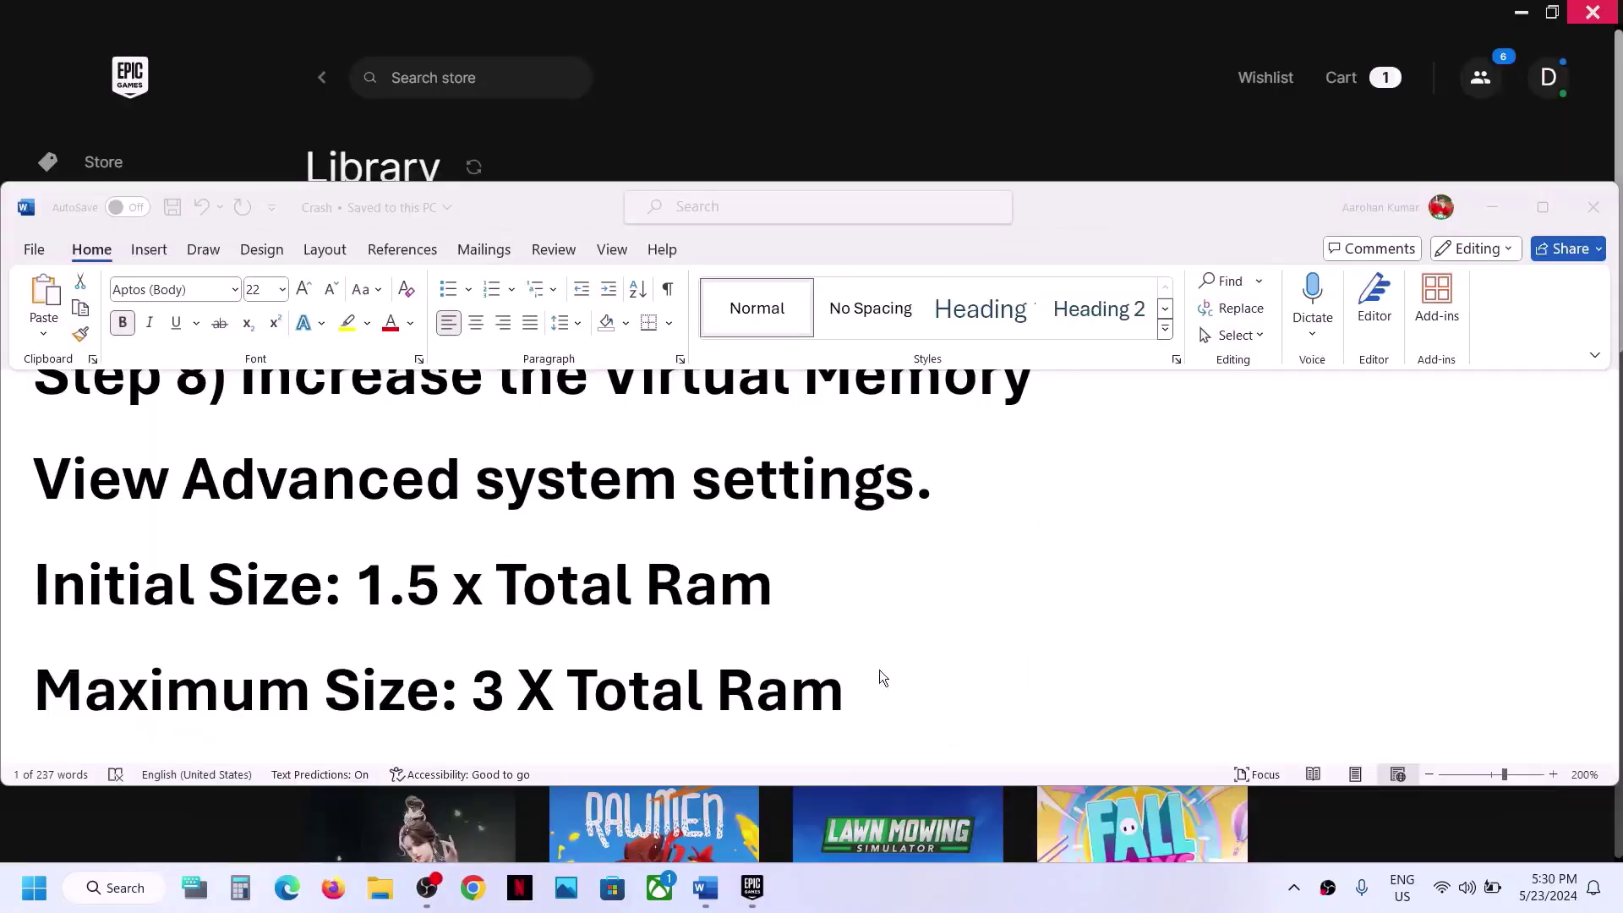
Maximize the Crash document and examine the Step 9 instructions on unplugging external devices, disconnecting multiple monitors and closing lighting software and third-party services
scroll(783, 658, down, 5)
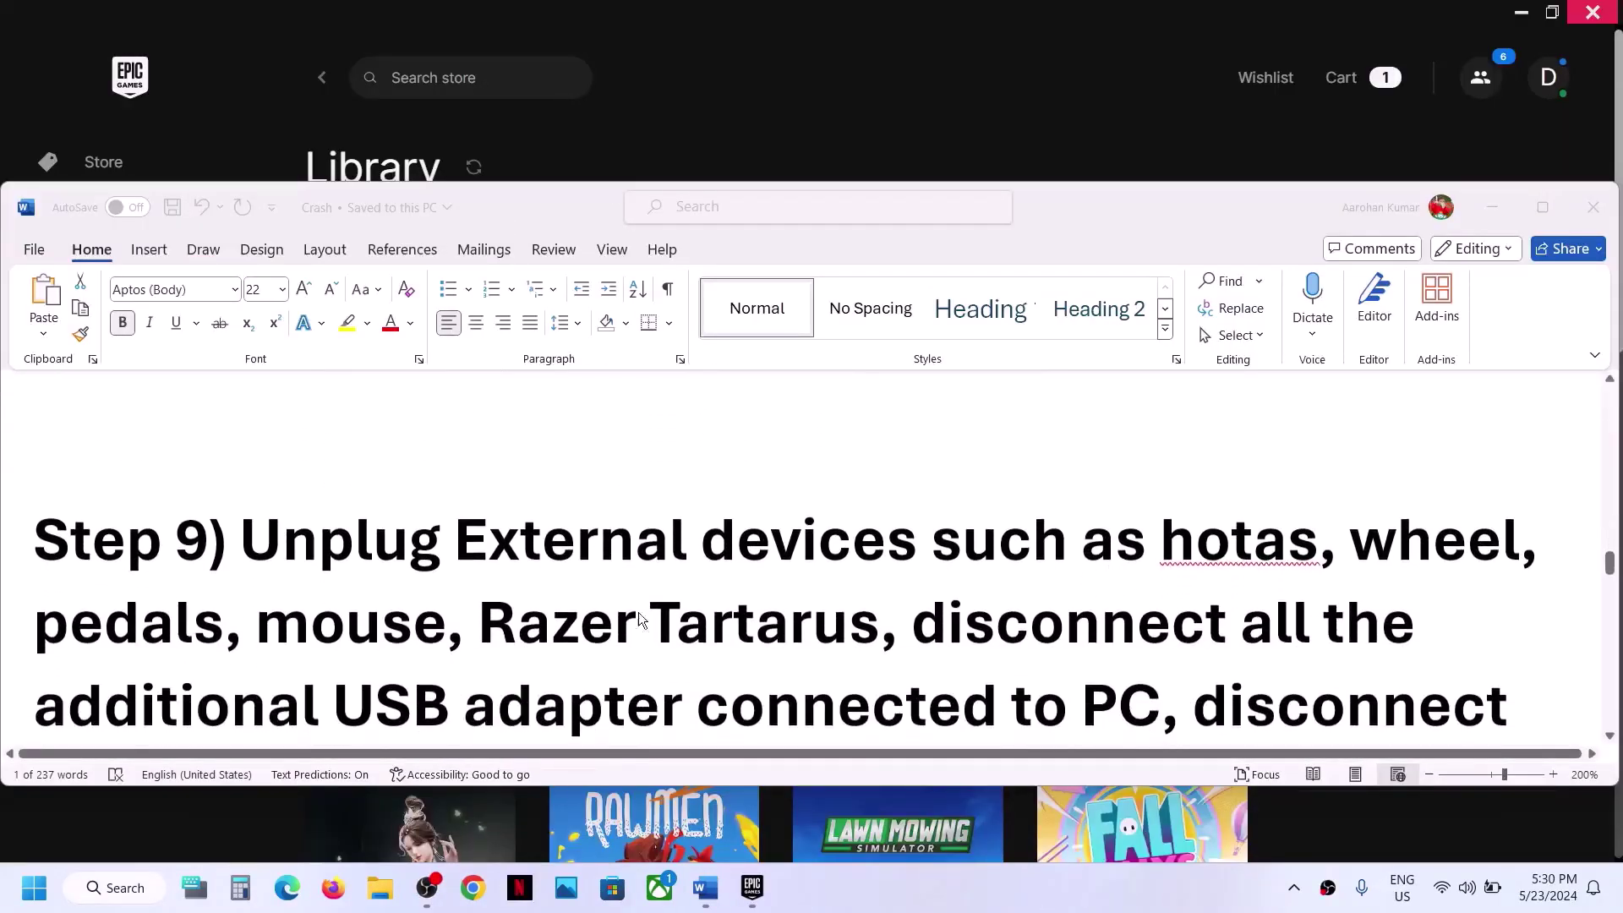
click(517, 573)
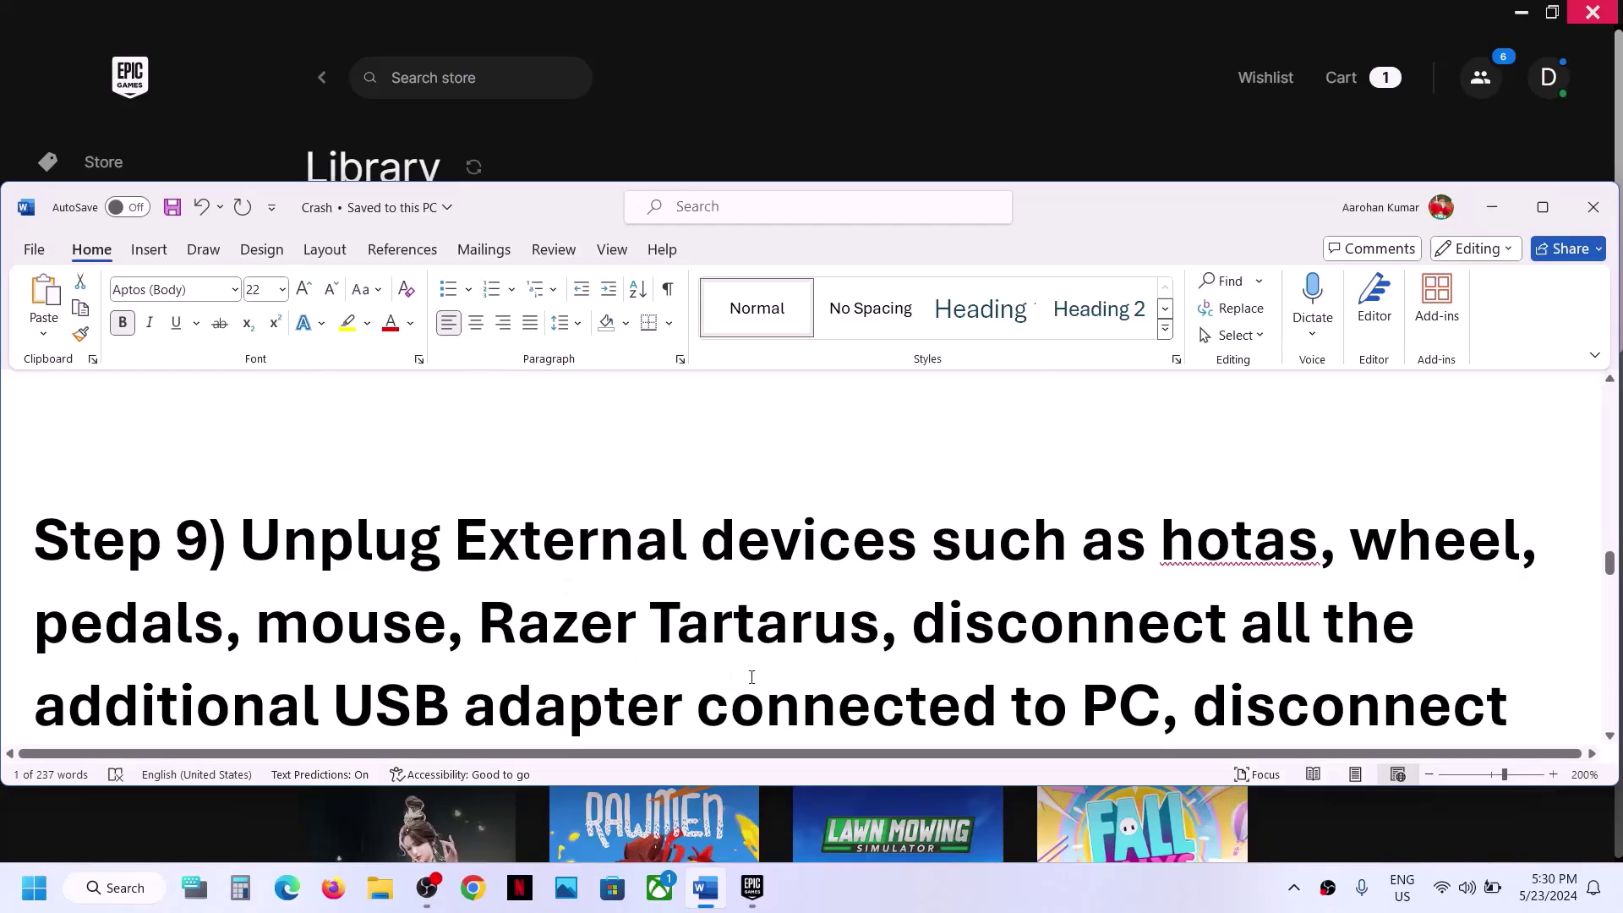
click(1542, 207)
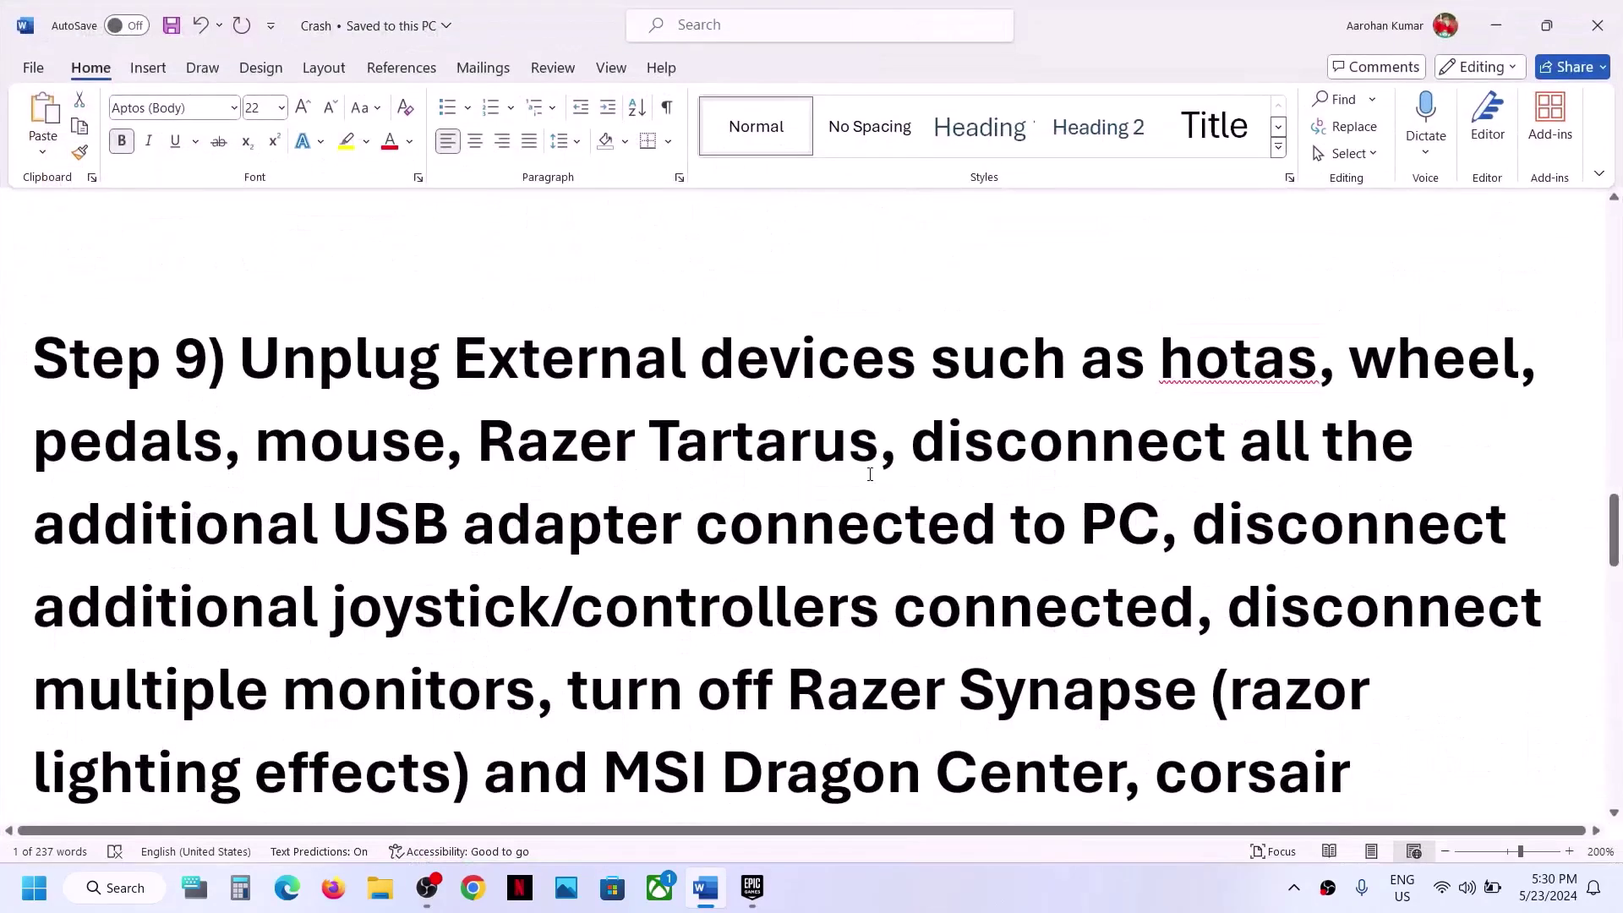
drag(249, 358, 1156, 528)
drag(1203, 531, 1194, 600)
drag(1493, 607, 535, 689)
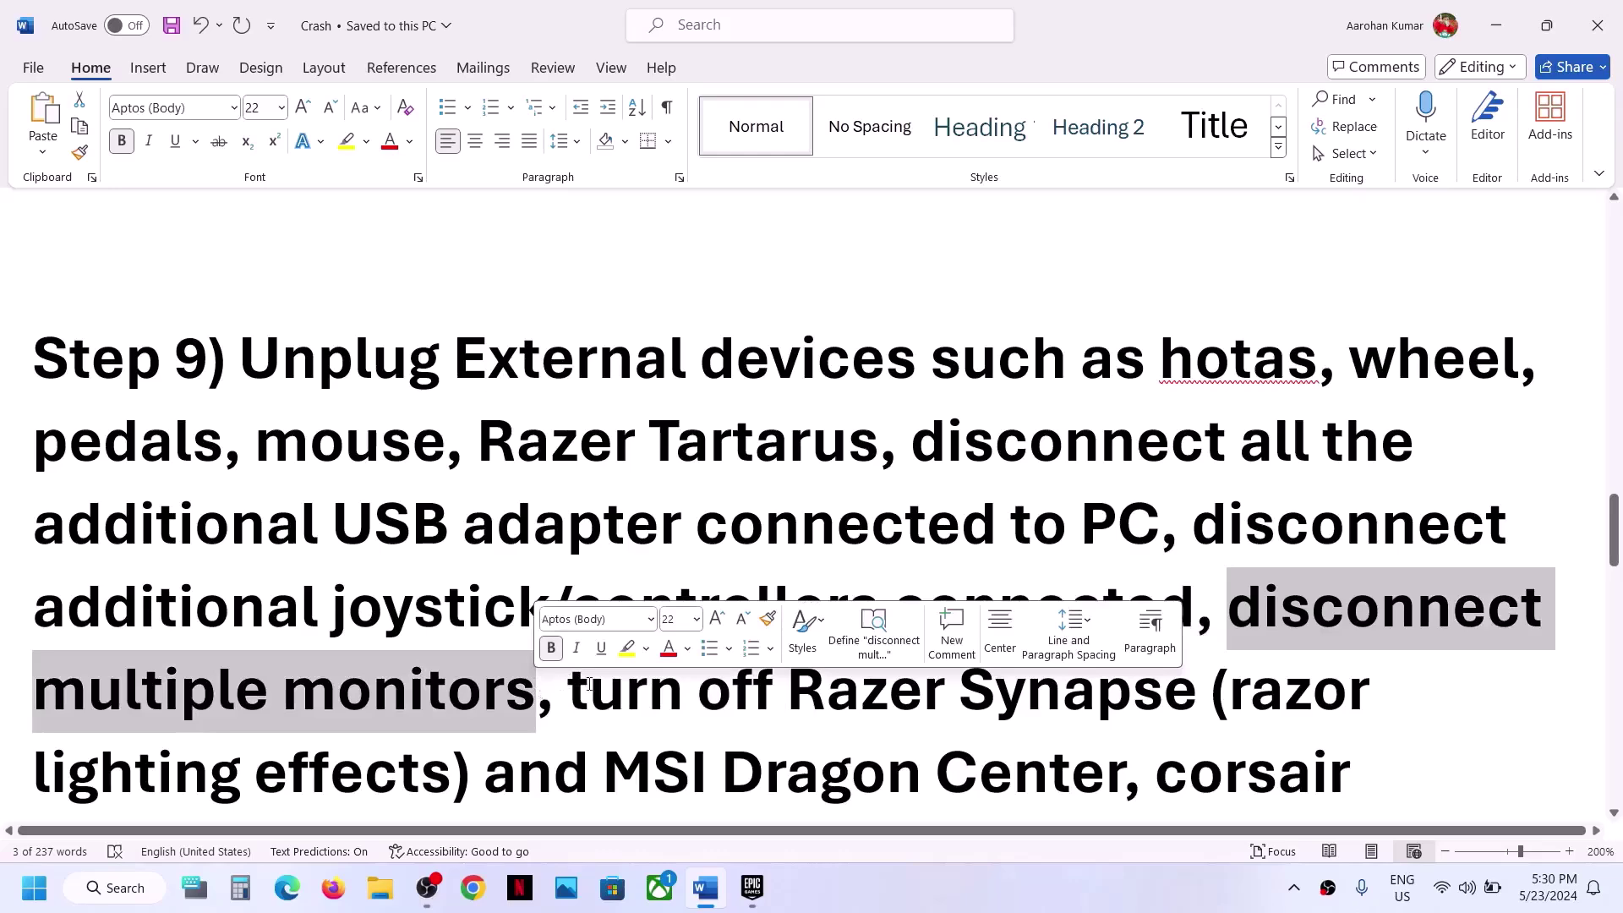
scroll(590, 683, down, 3)
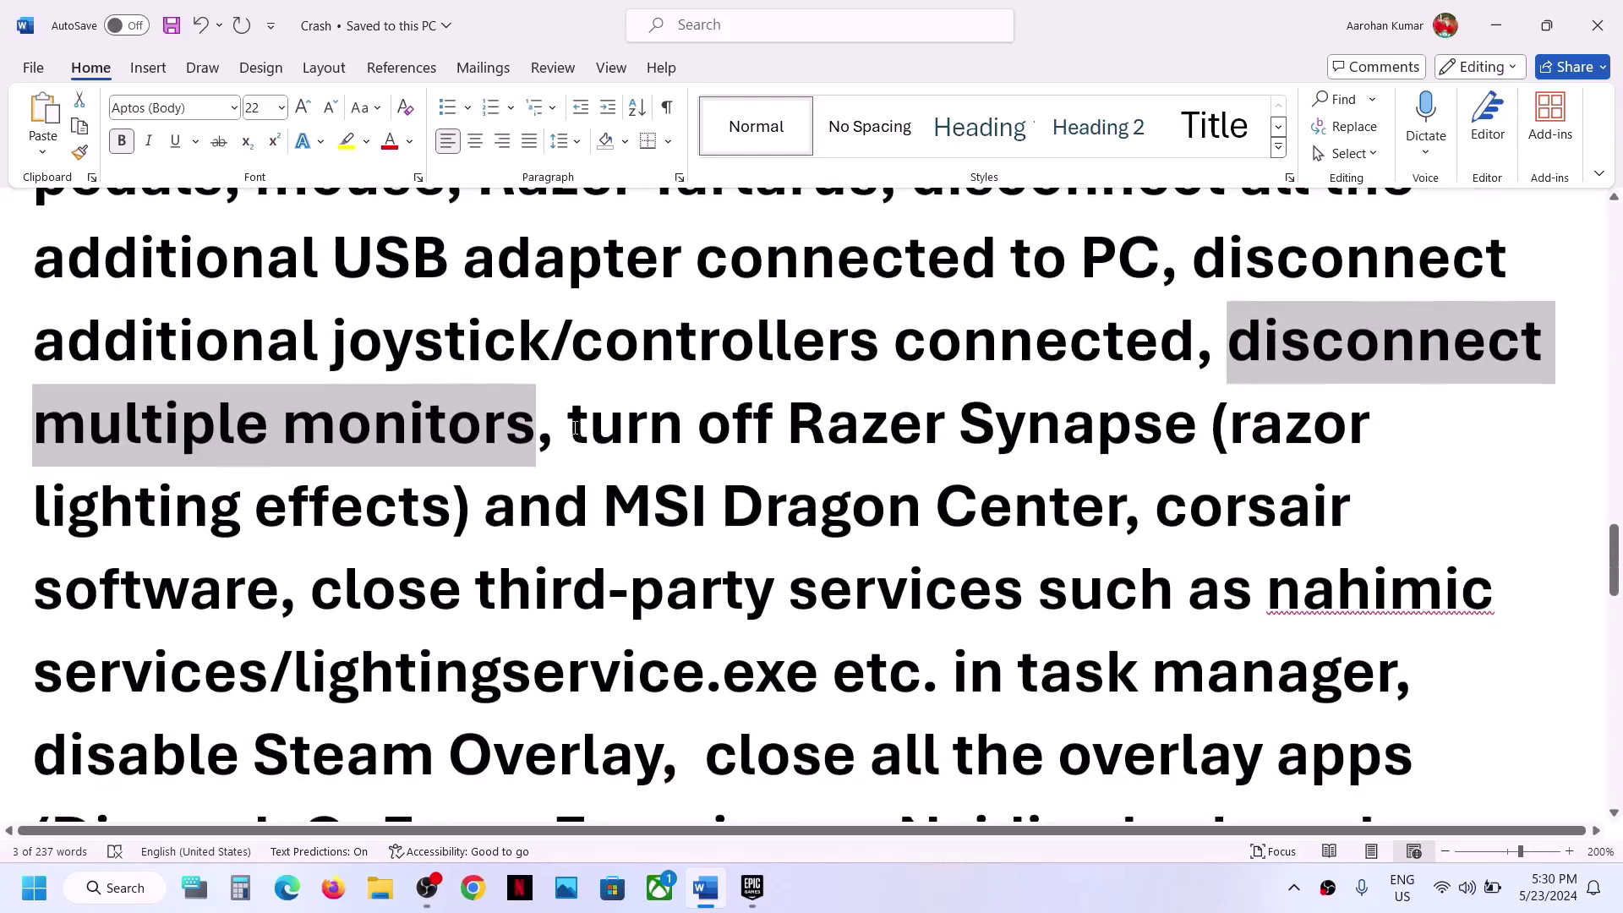
drag(574, 425, 1393, 676)
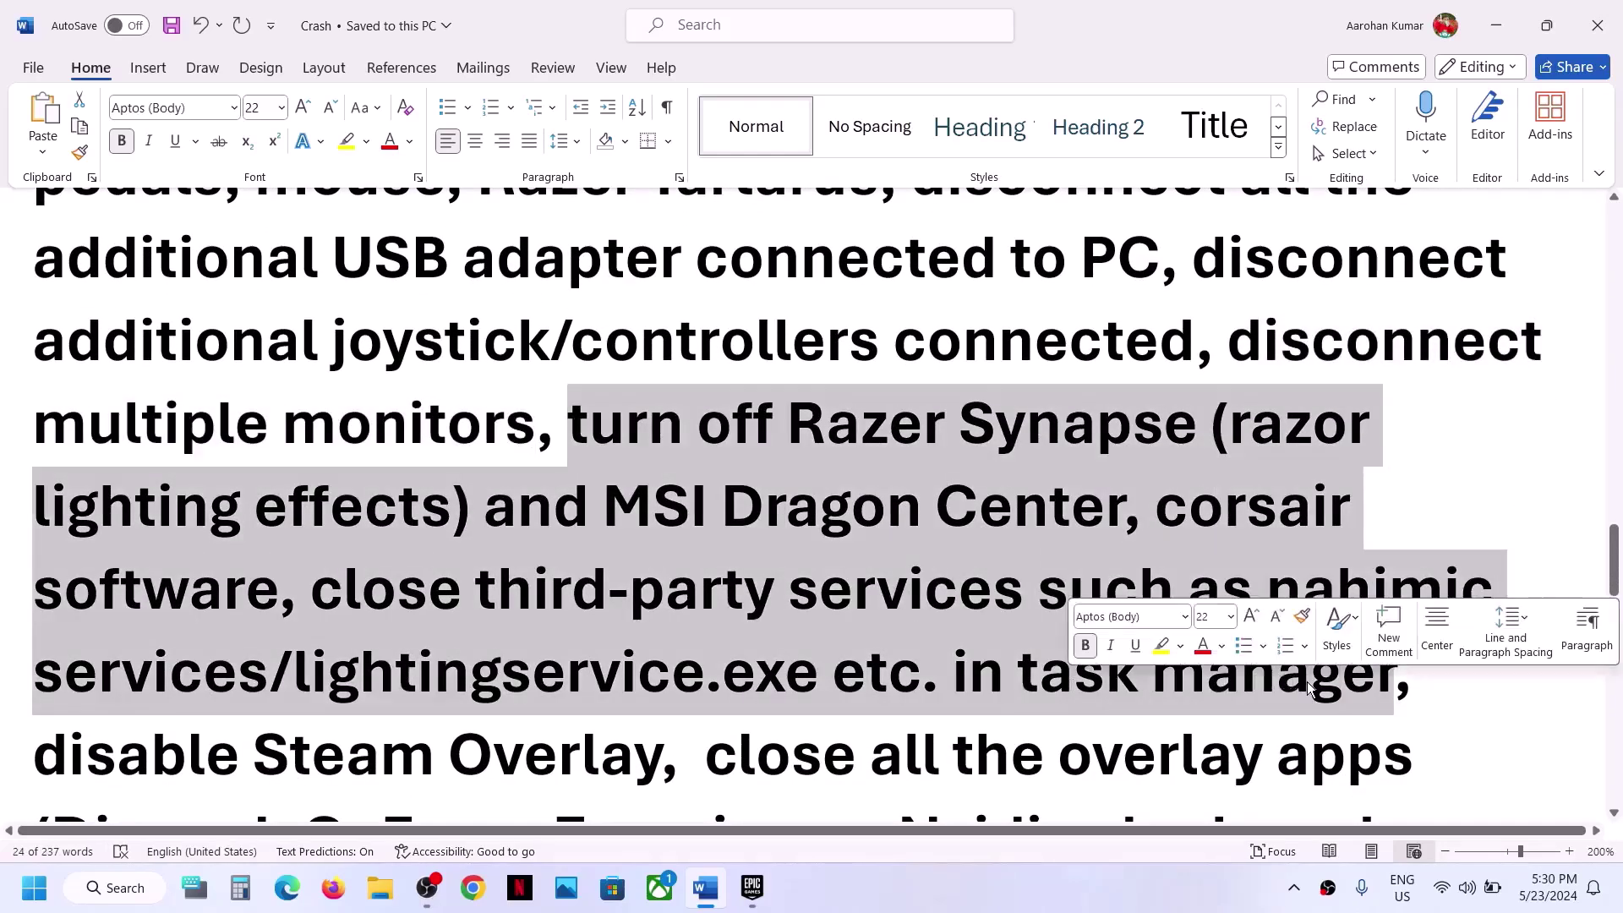
Delete the word "Steam" from the phrase "disable Steam Overlay" in the Step 9 instructions
scroll(333, 550, down, 3)
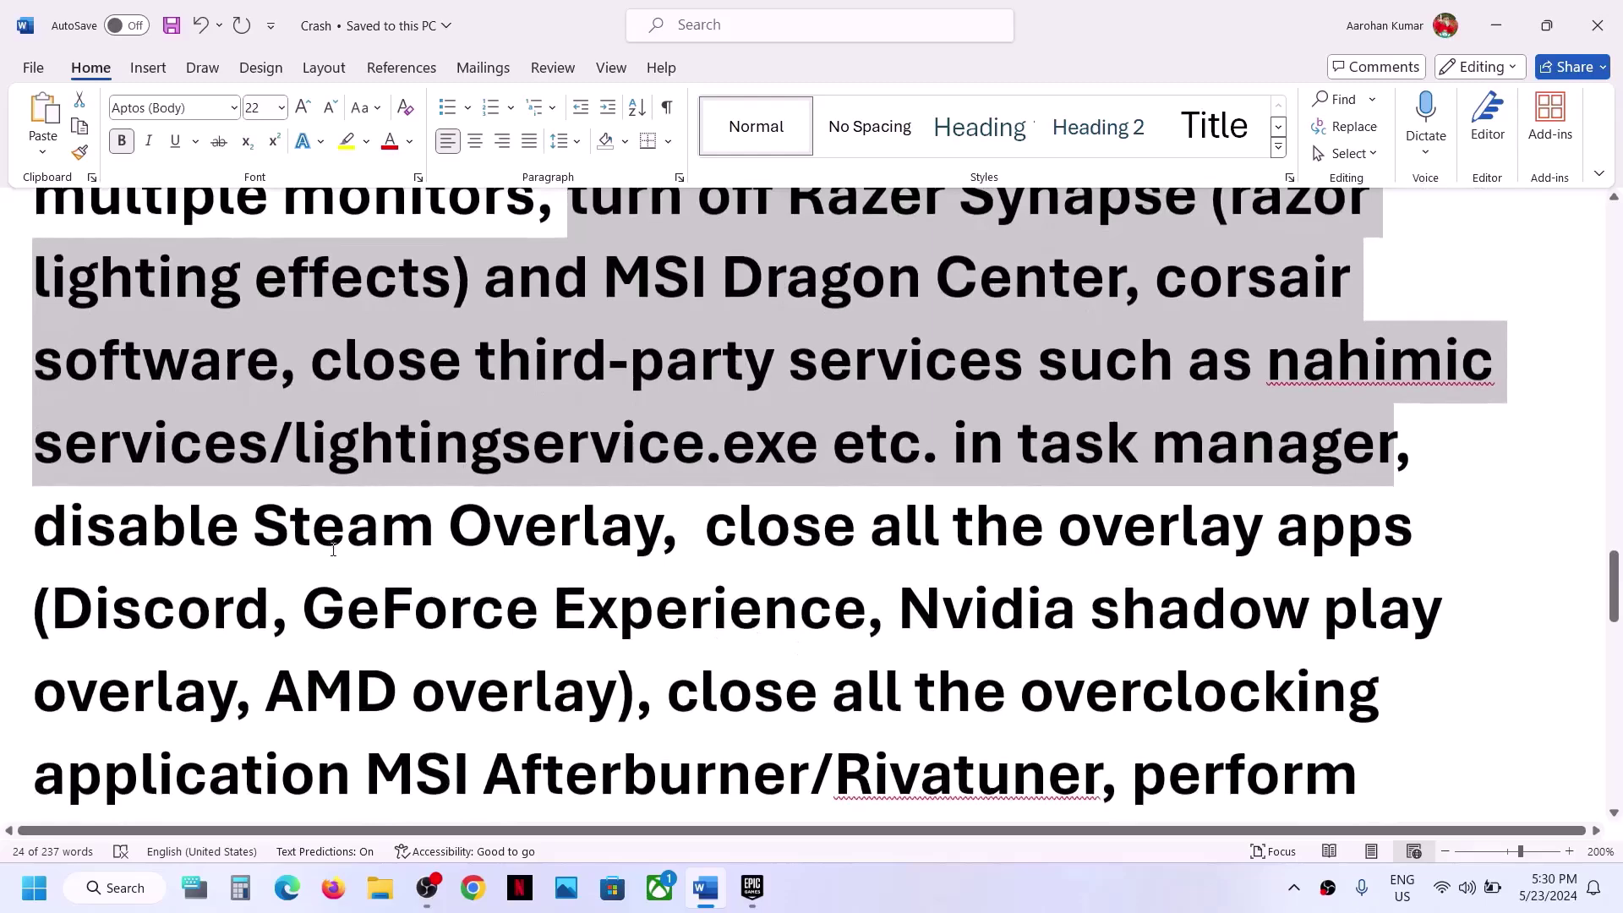
double_click(331, 545)
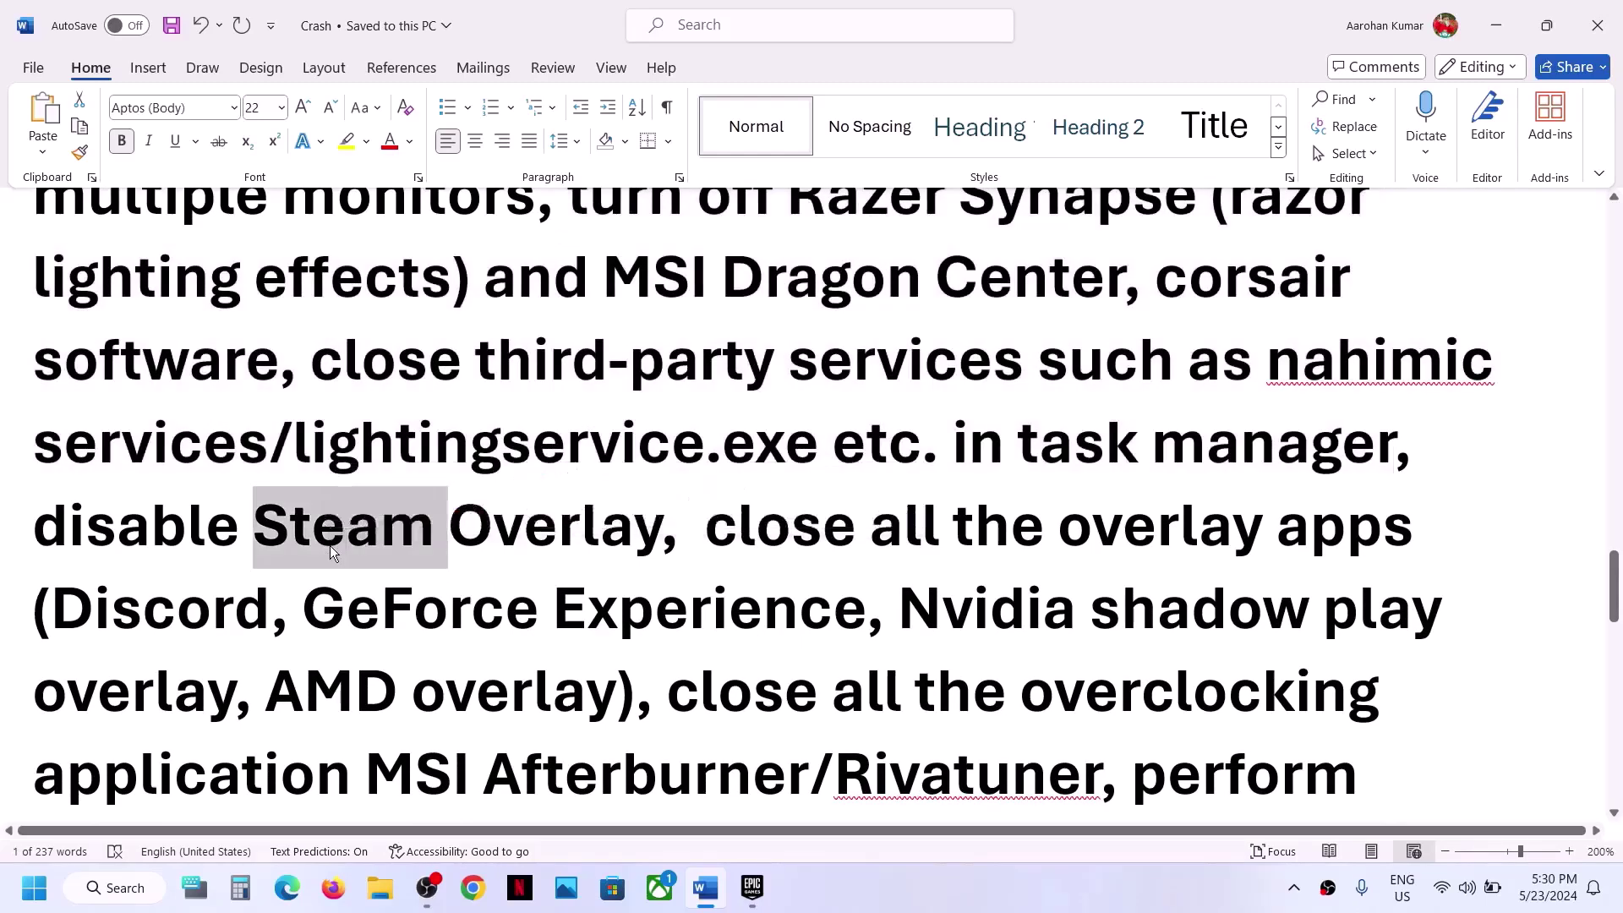
key(Delete)
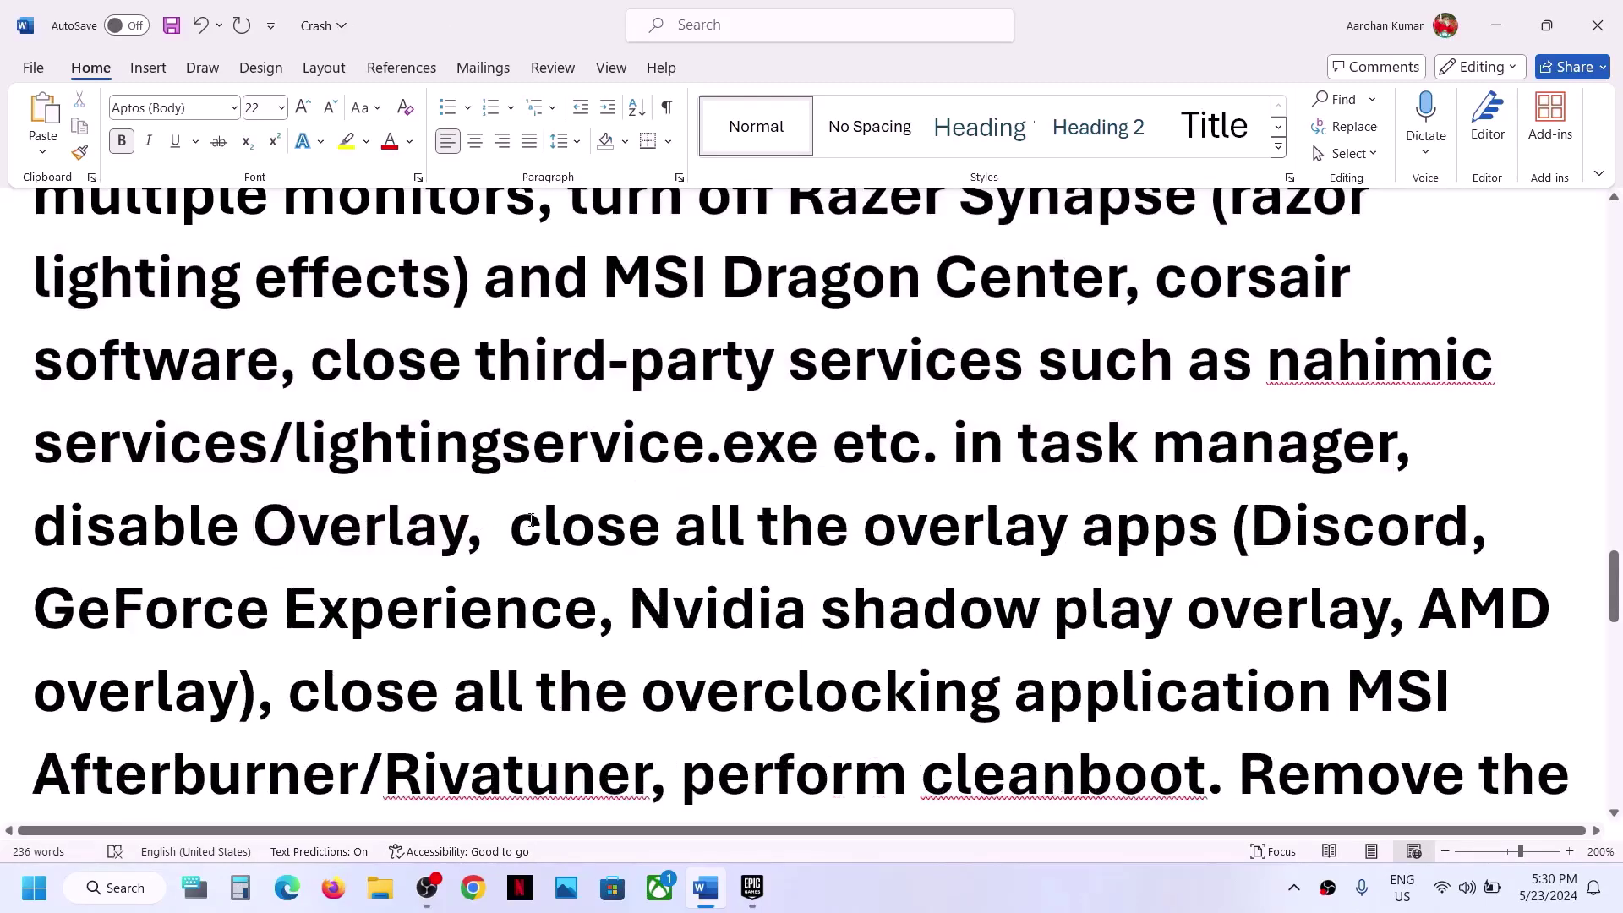
Highlight the instruction to close all overlay apps, and quit the Discord and NVIDIA apps running in the background
drag(531, 519, 1230, 532)
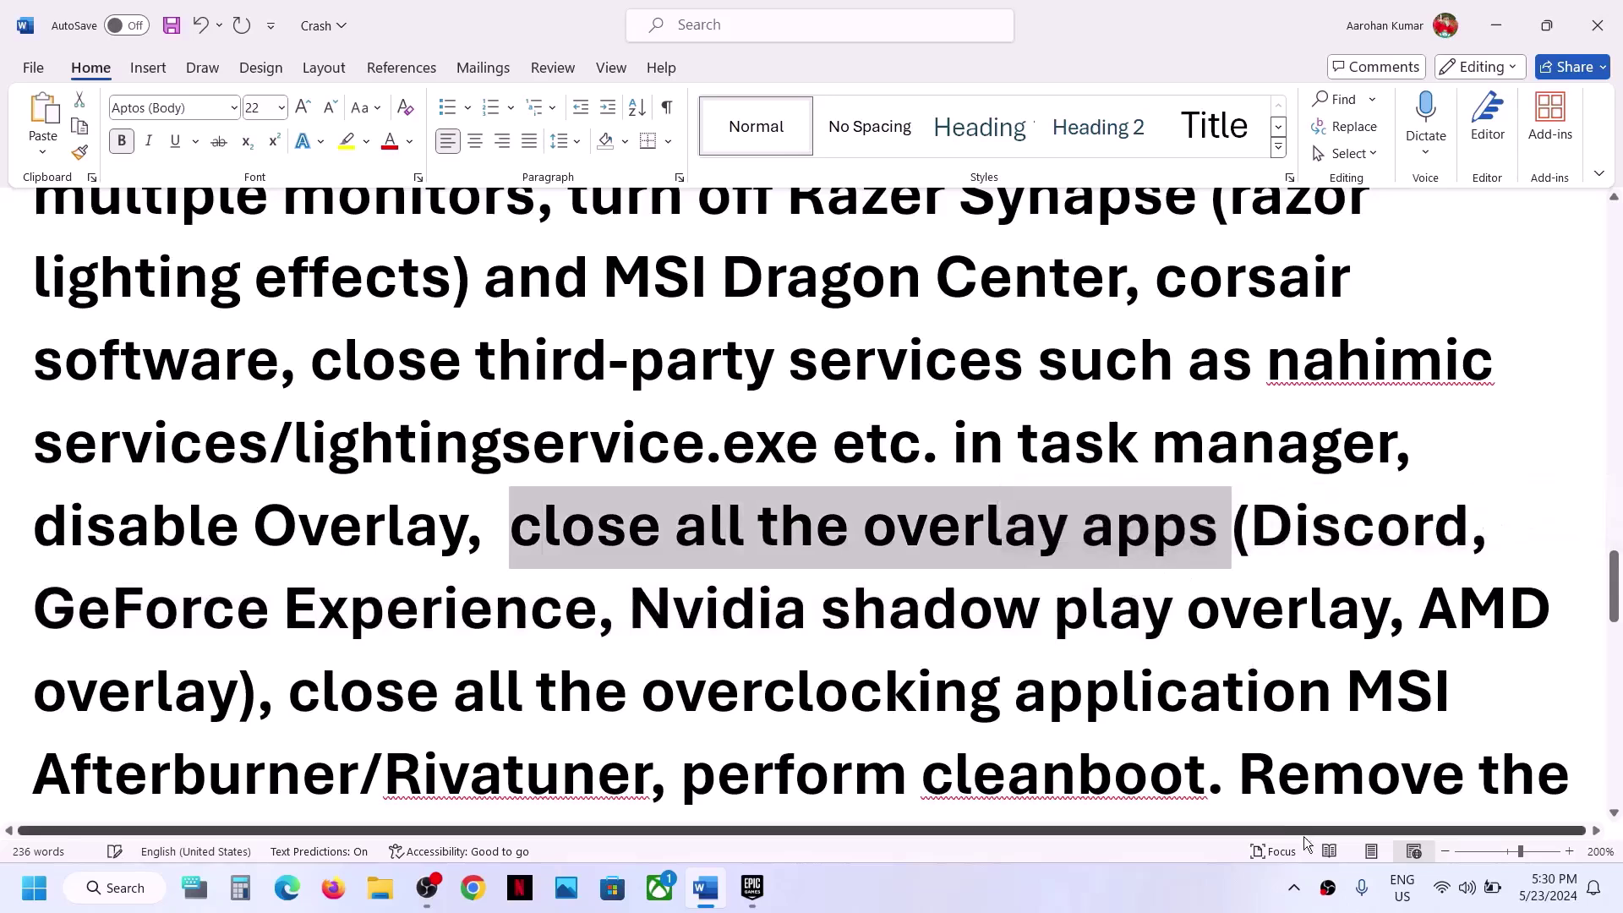
click(1296, 892)
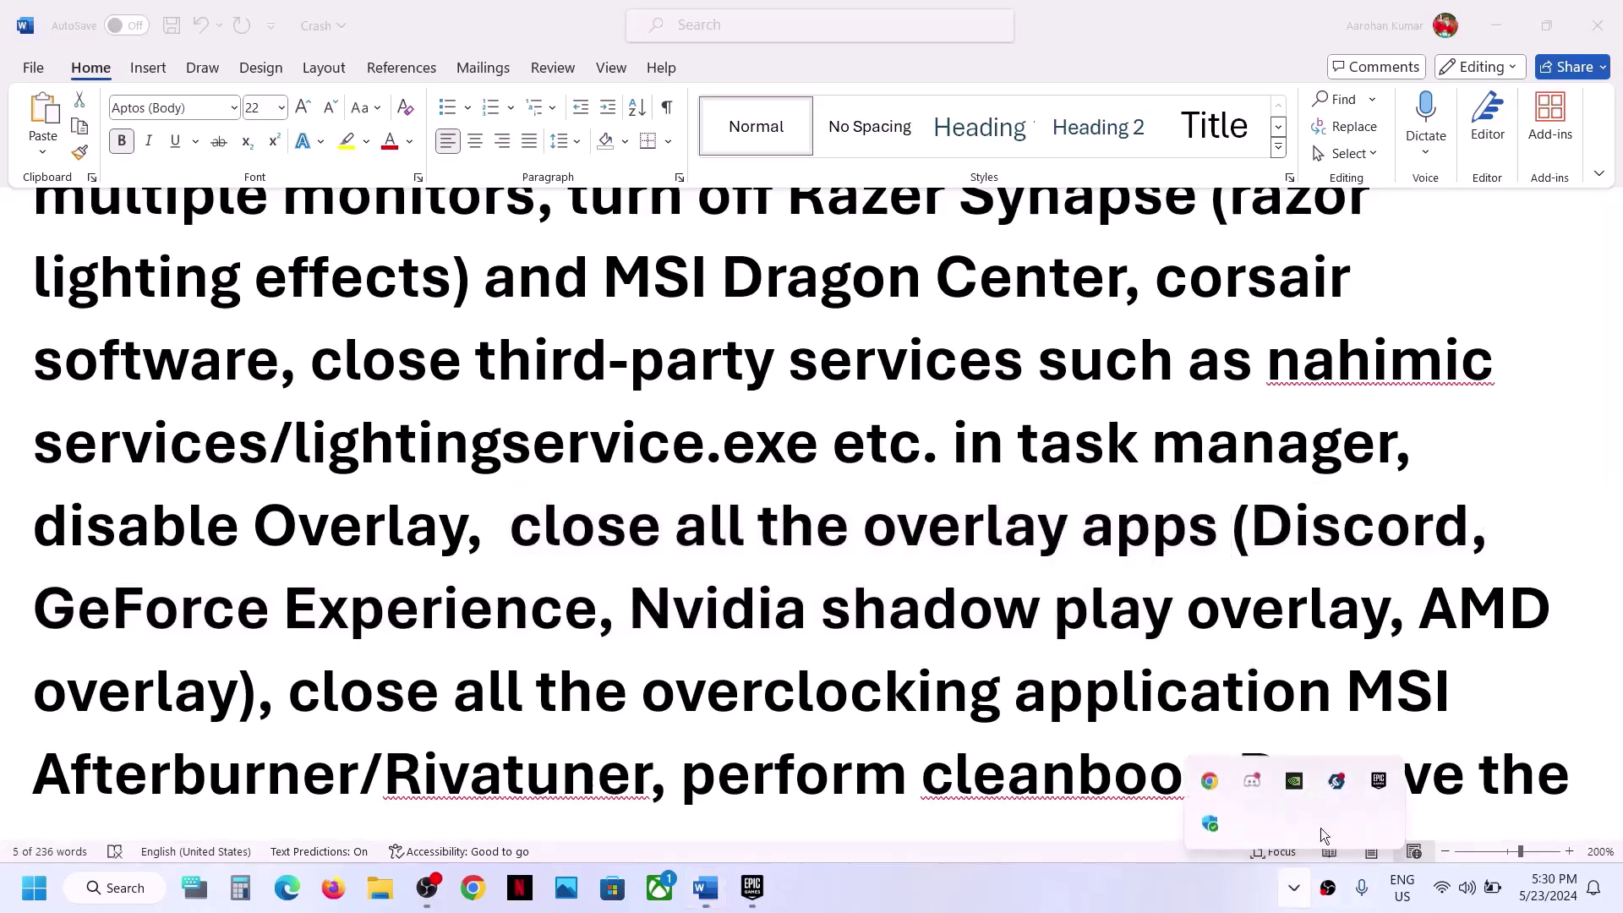
right_click(1254, 780)
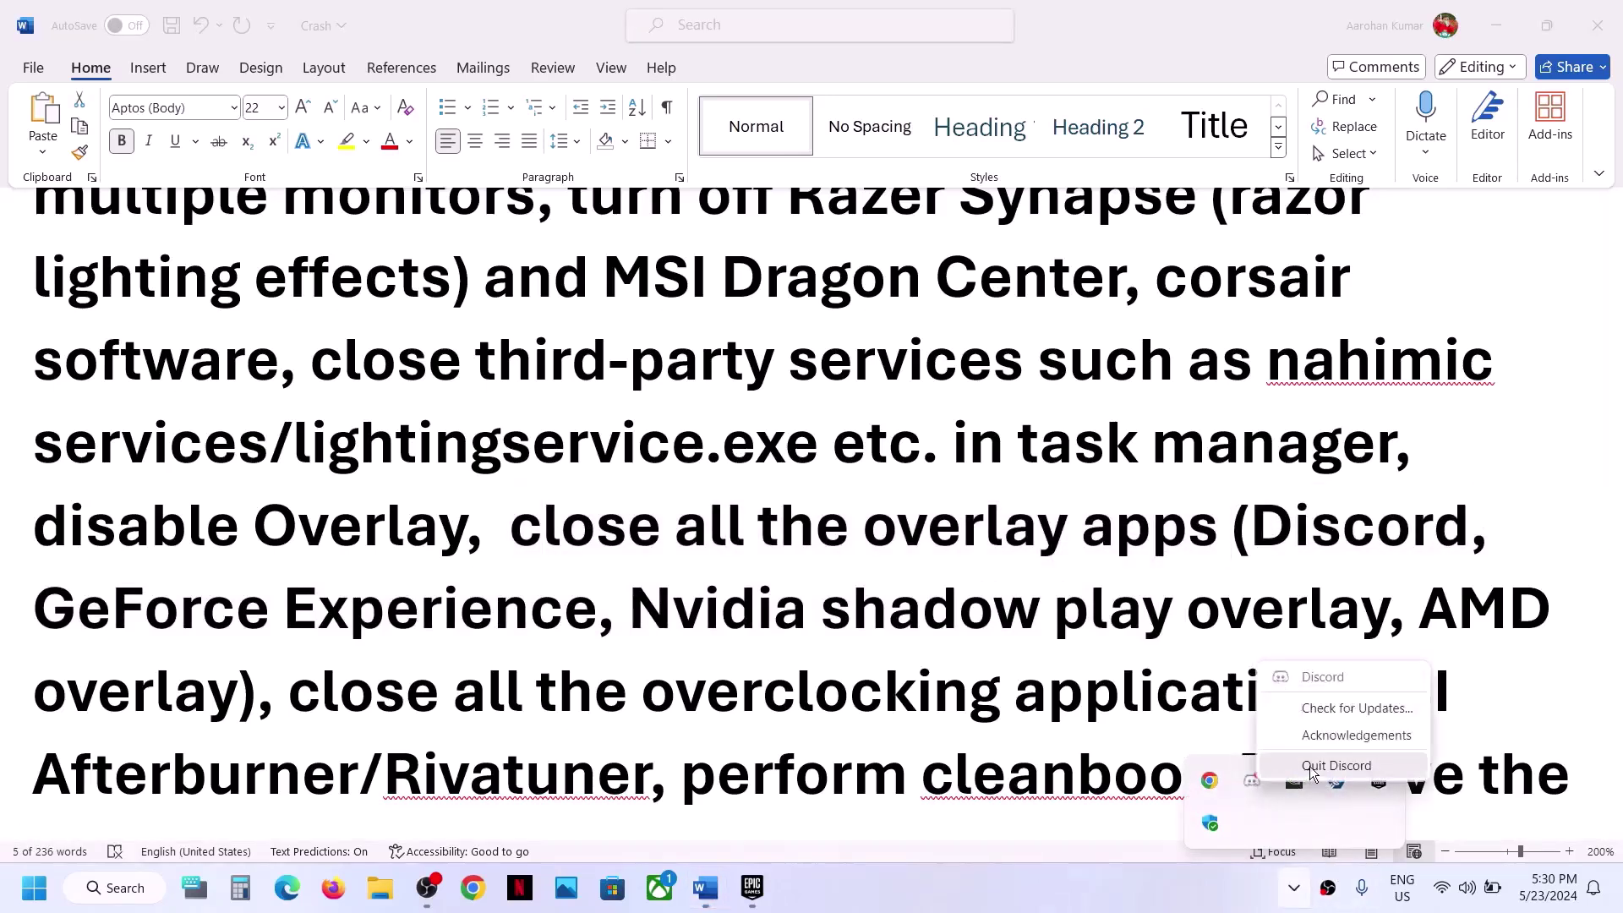
click(1333, 766)
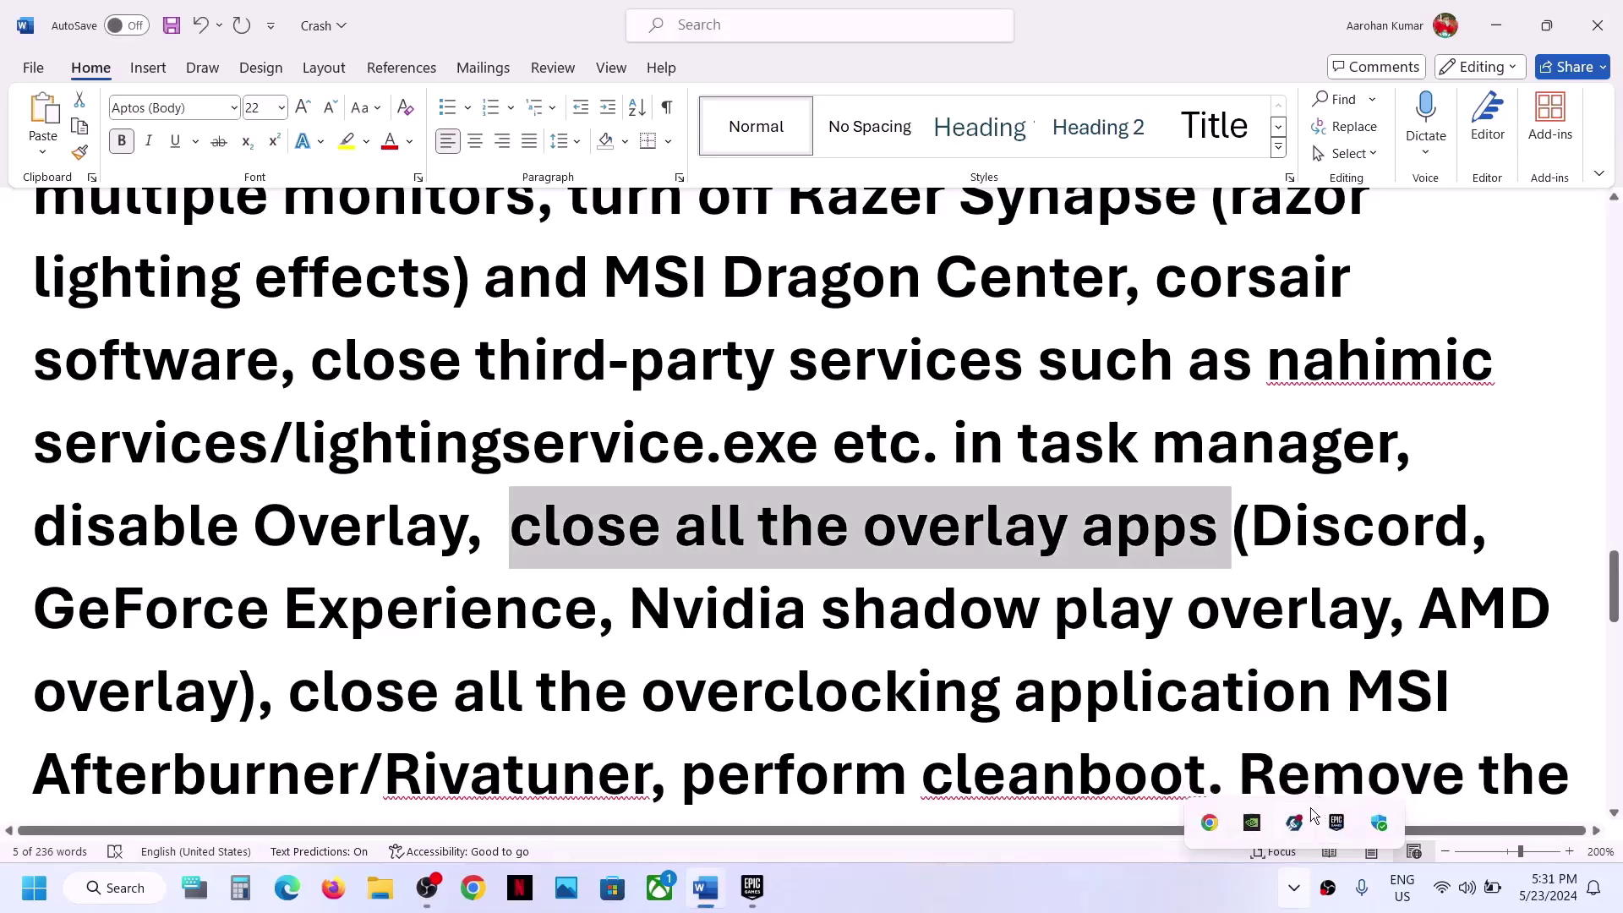
right_click(1257, 829)
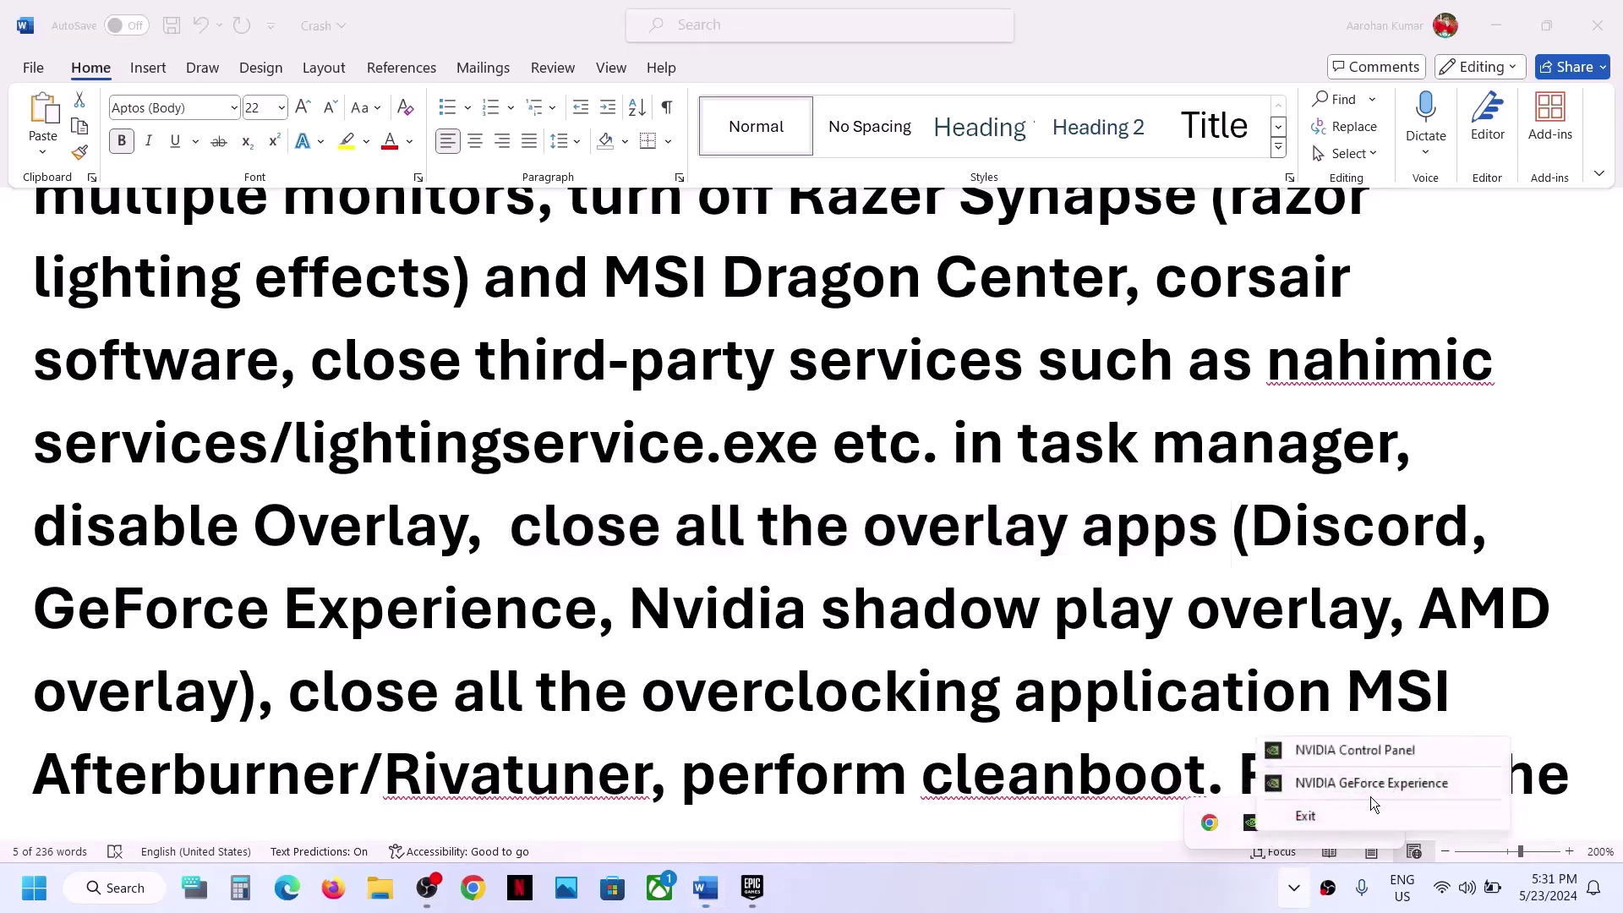
click(1322, 818)
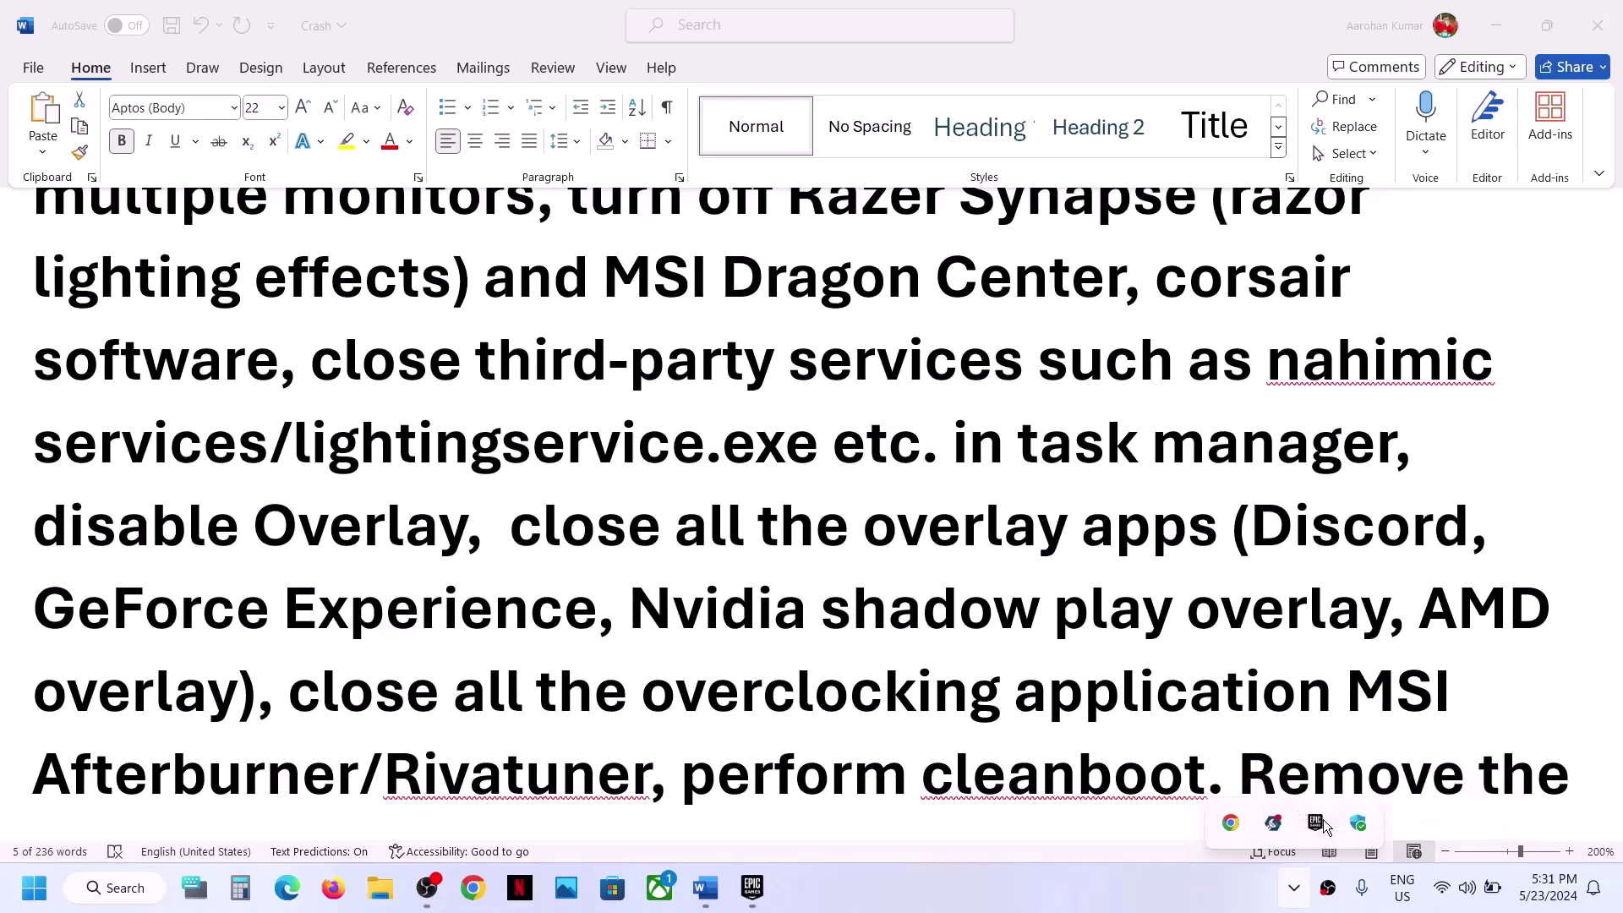
click(855, 650)
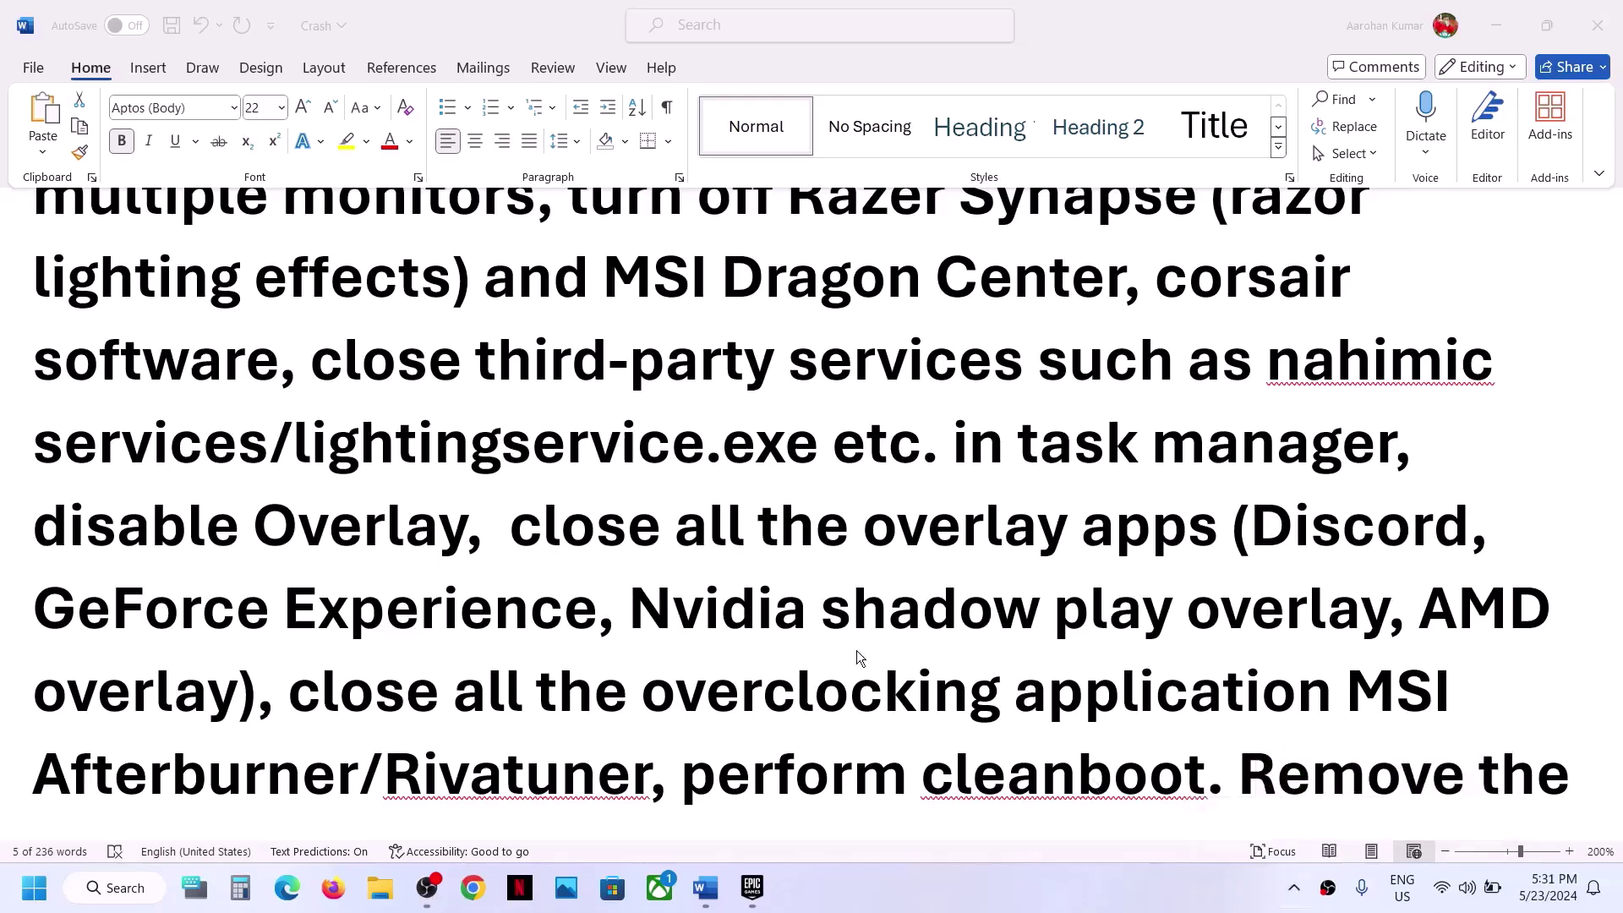
Examine the instructions on closing overclocking applications such as MSI Afterburner/Rivatuner and performing a clean boot
scroll(855, 651, down, 1)
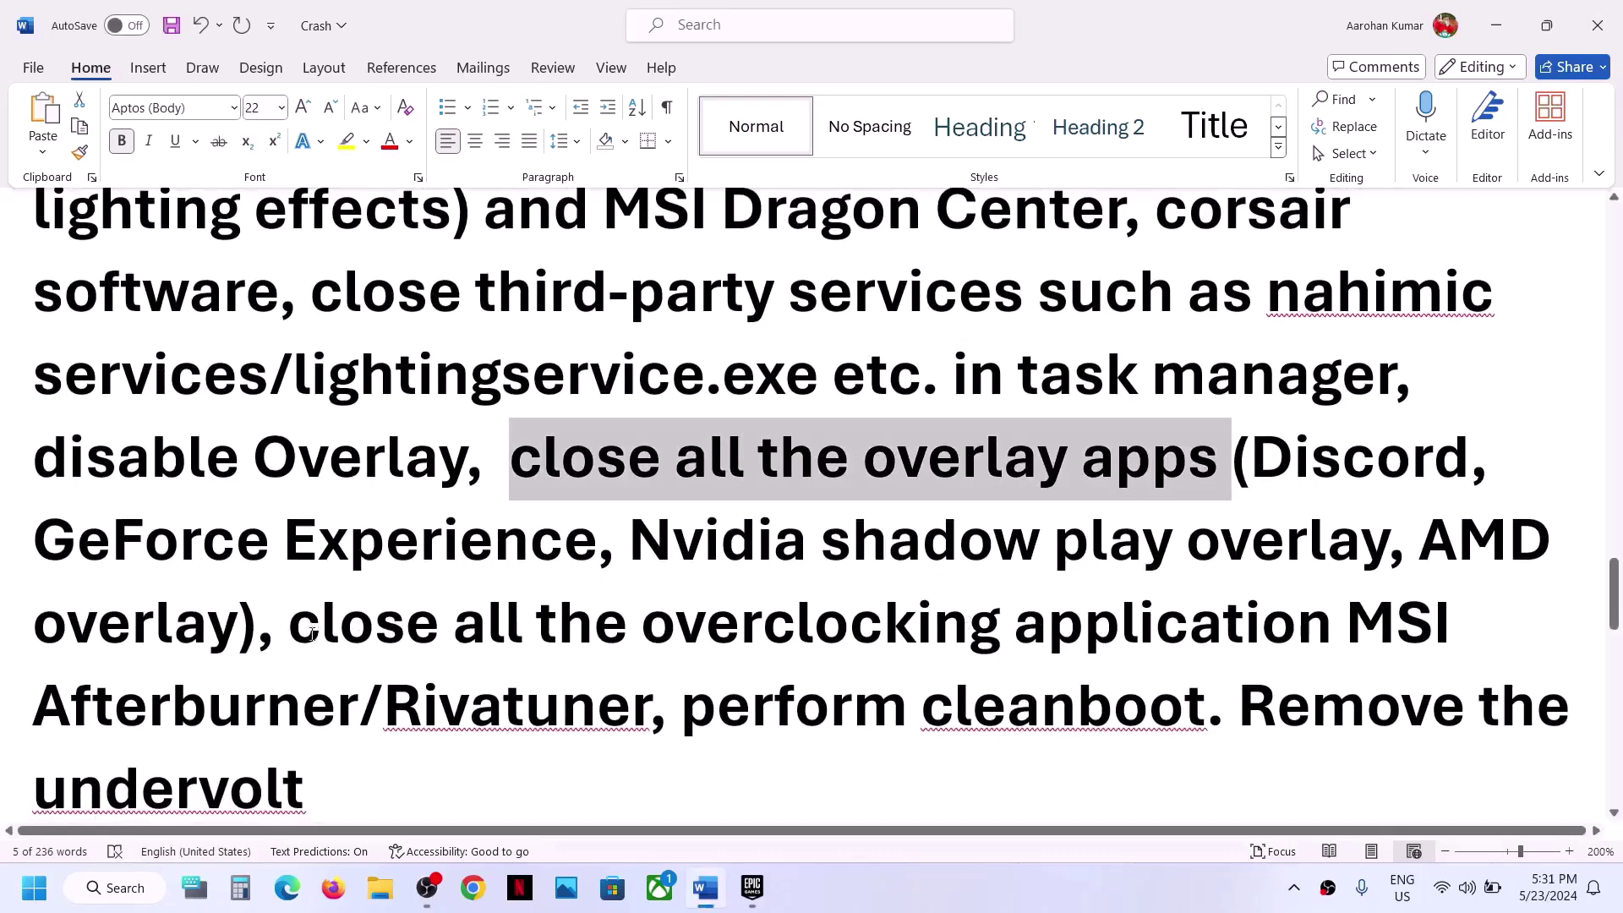
drag(287, 628, 439, 685)
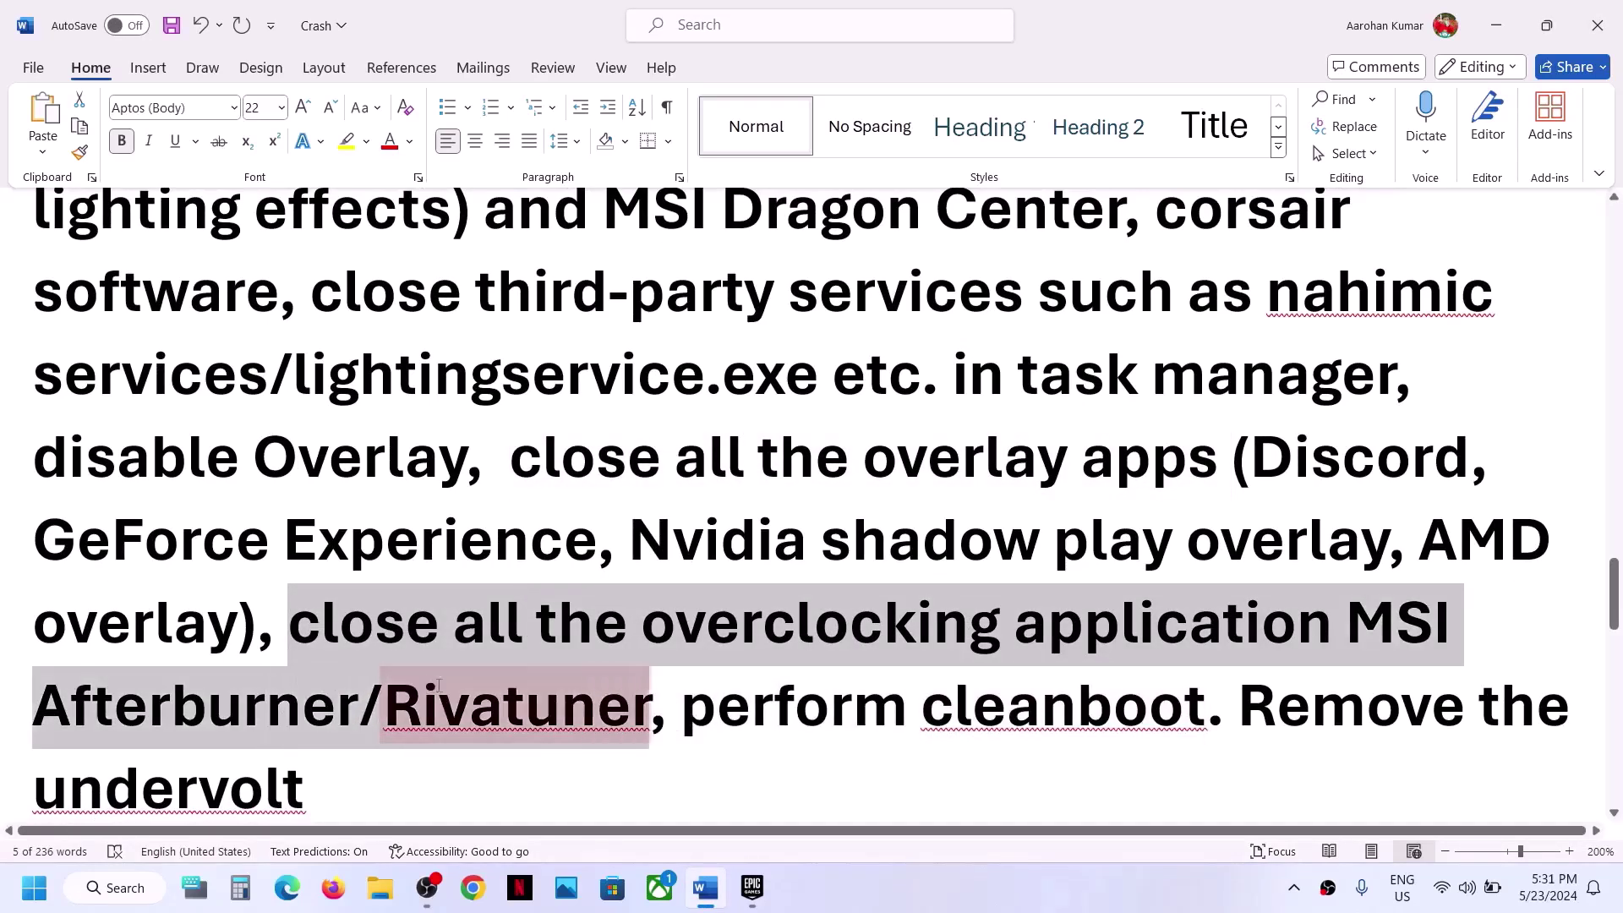
click(616, 676)
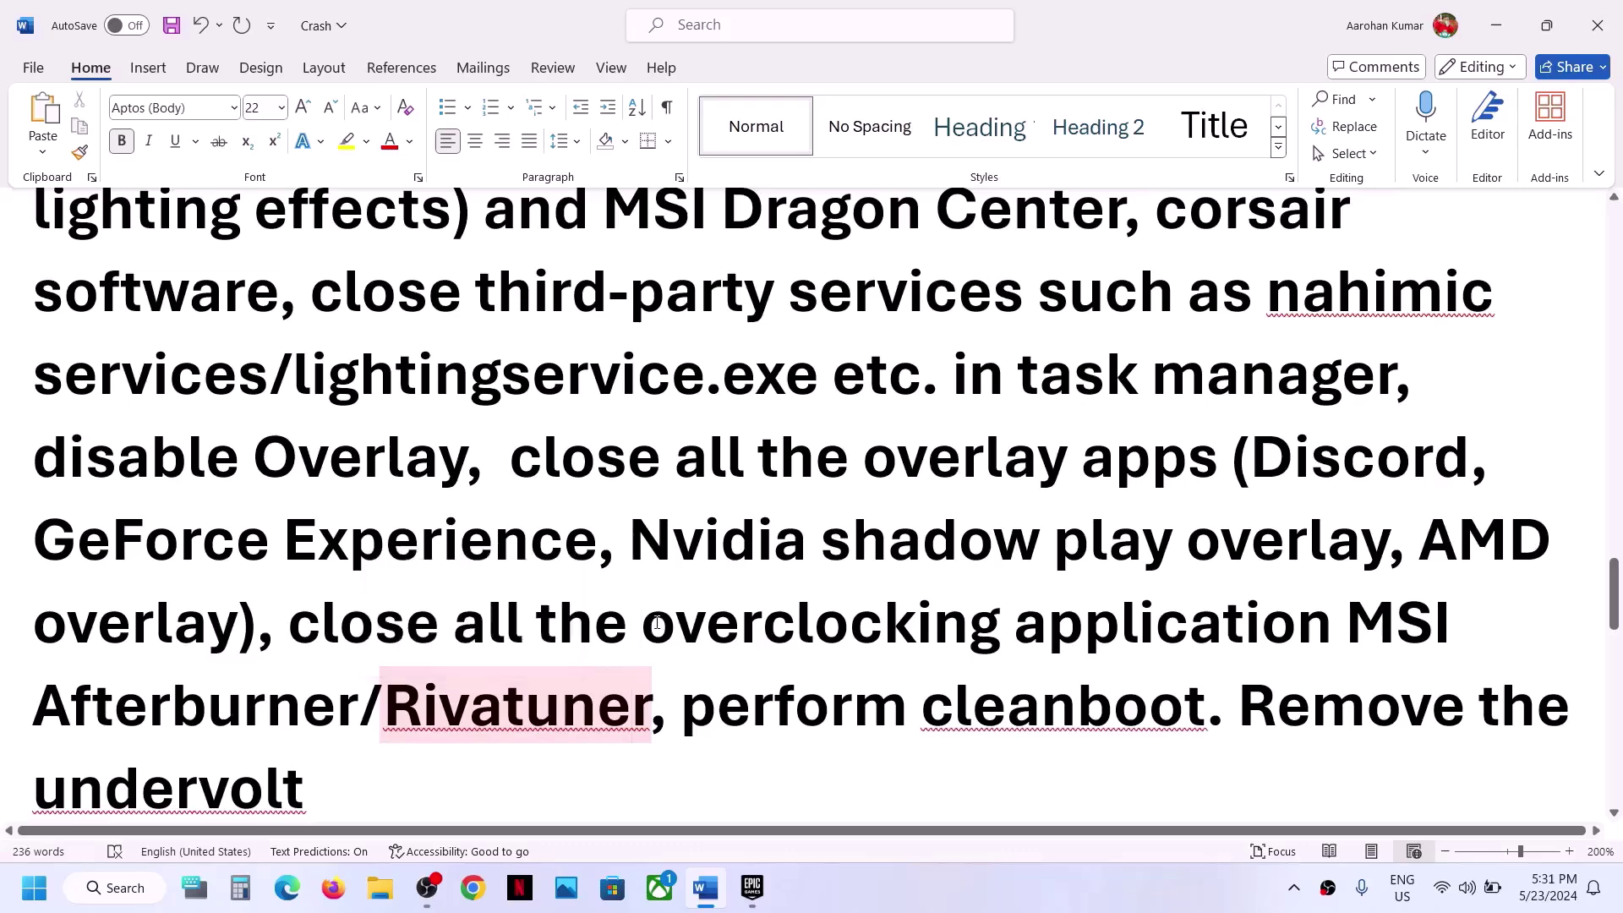
drag(657, 624, 969, 626)
drag(340, 625, 453, 625)
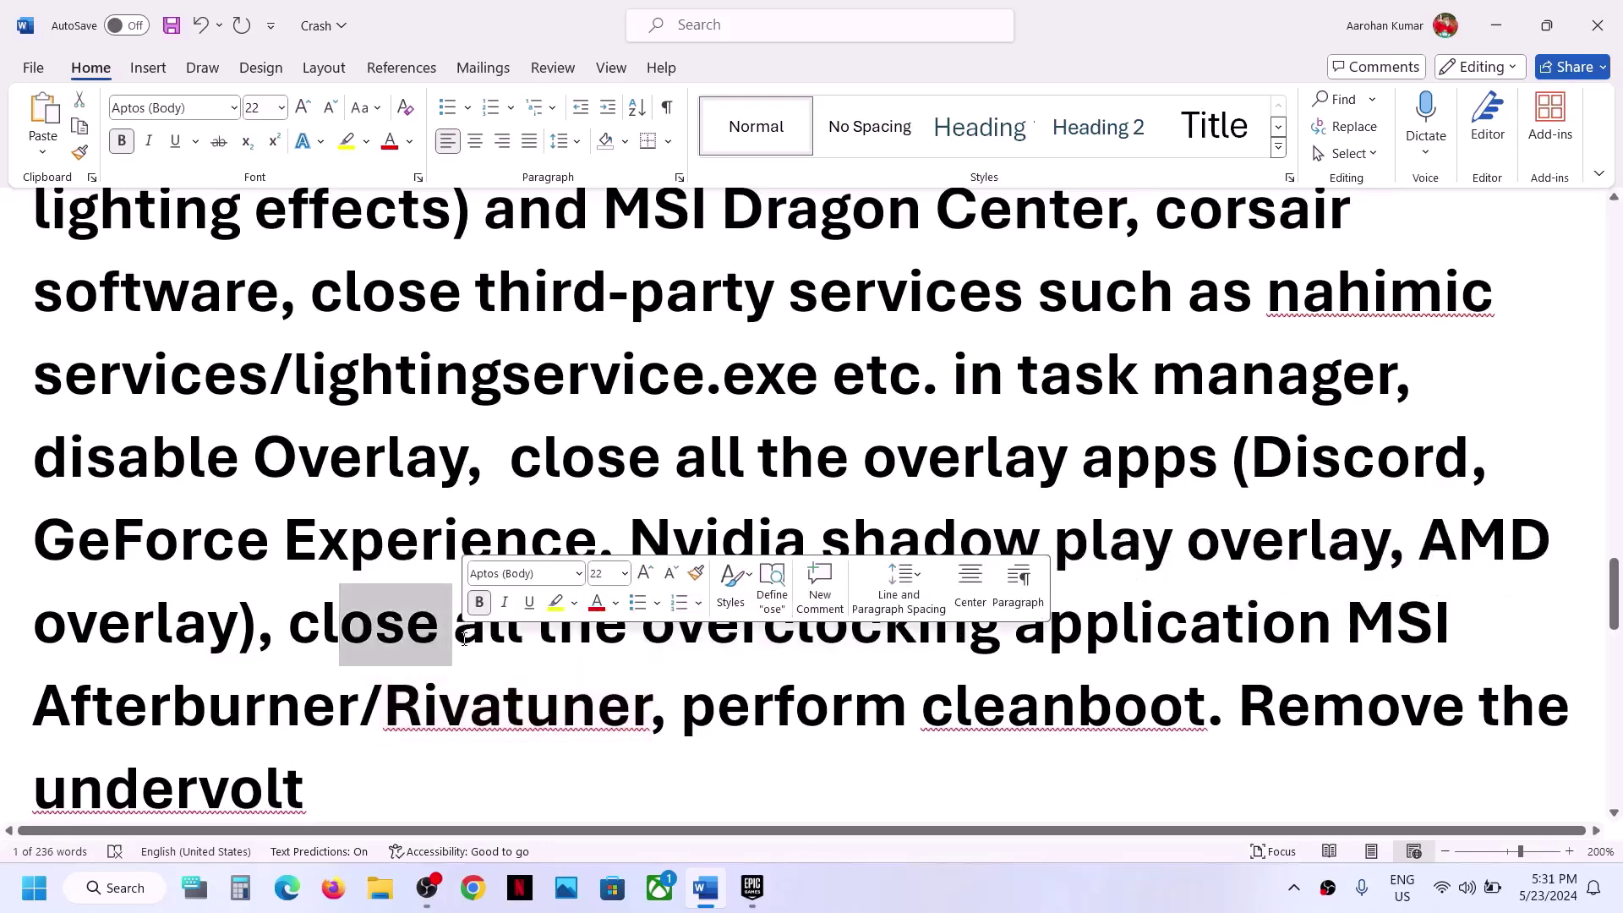
scroll(689, 611, down, 2)
drag(689, 611, 830, 608)
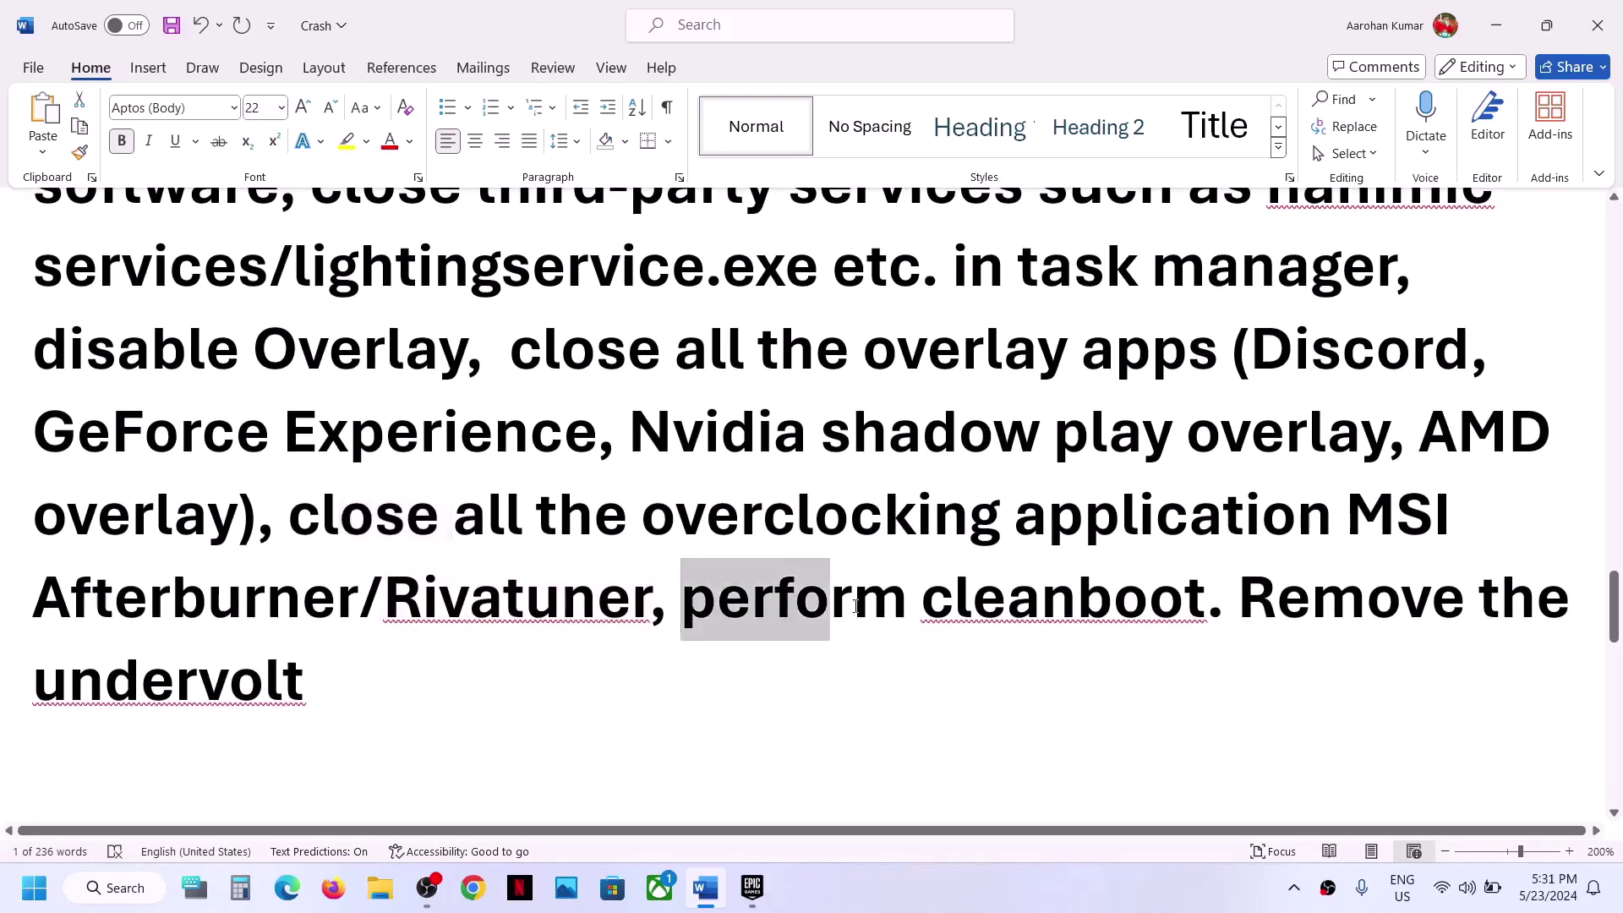
Open System Configuration and hide all Microsoft services in its list of services
click(25, 898)
text(system)
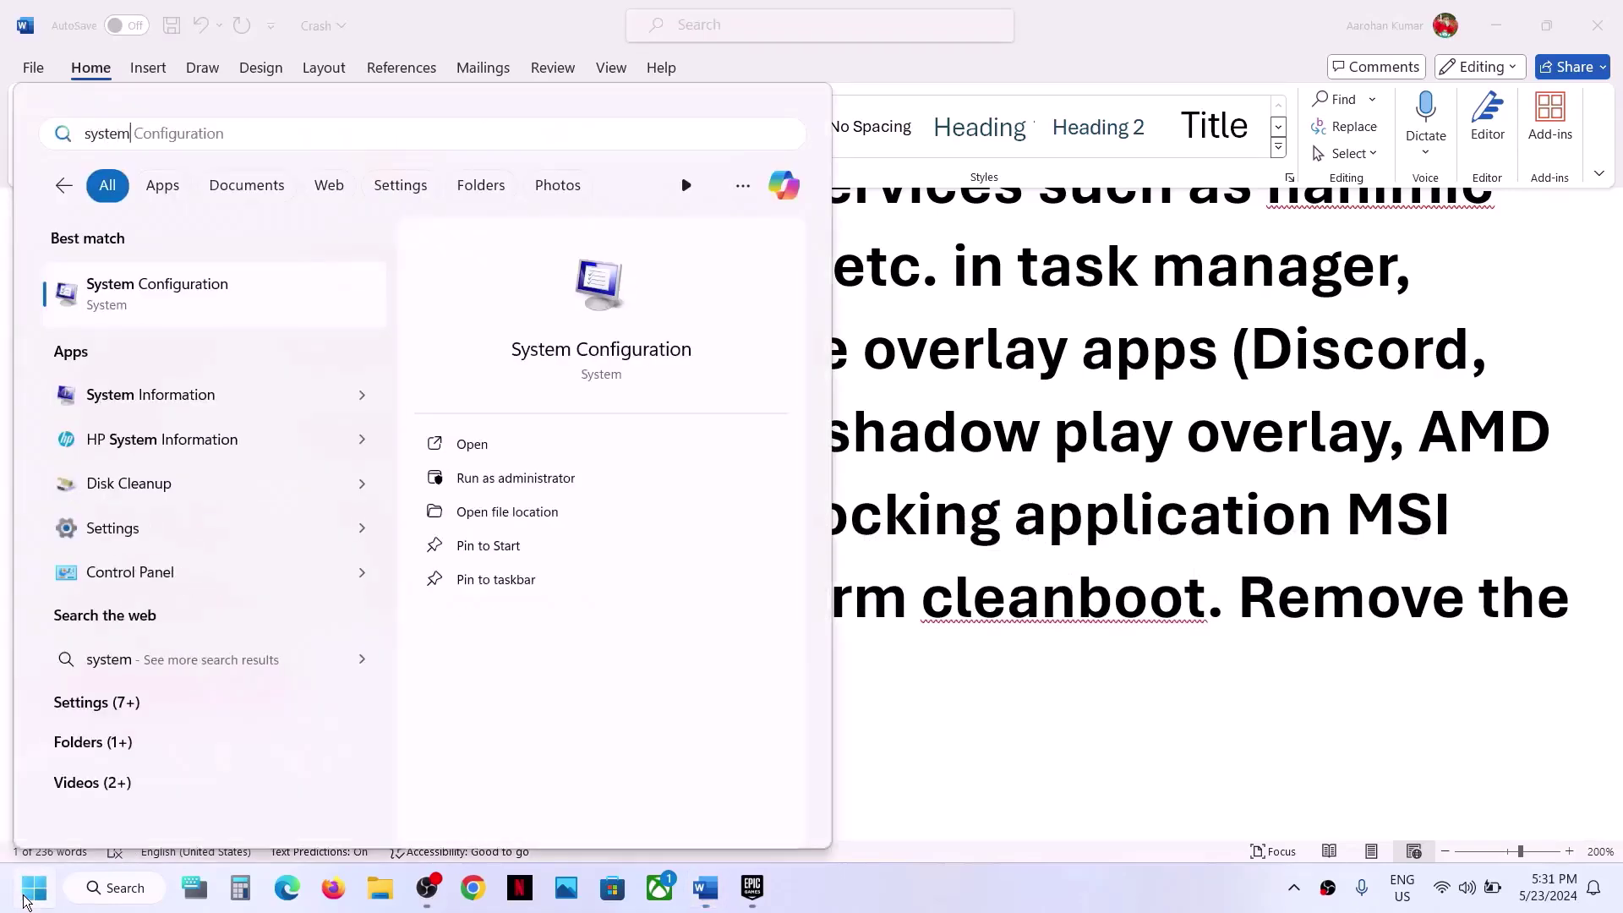
click(251, 300)
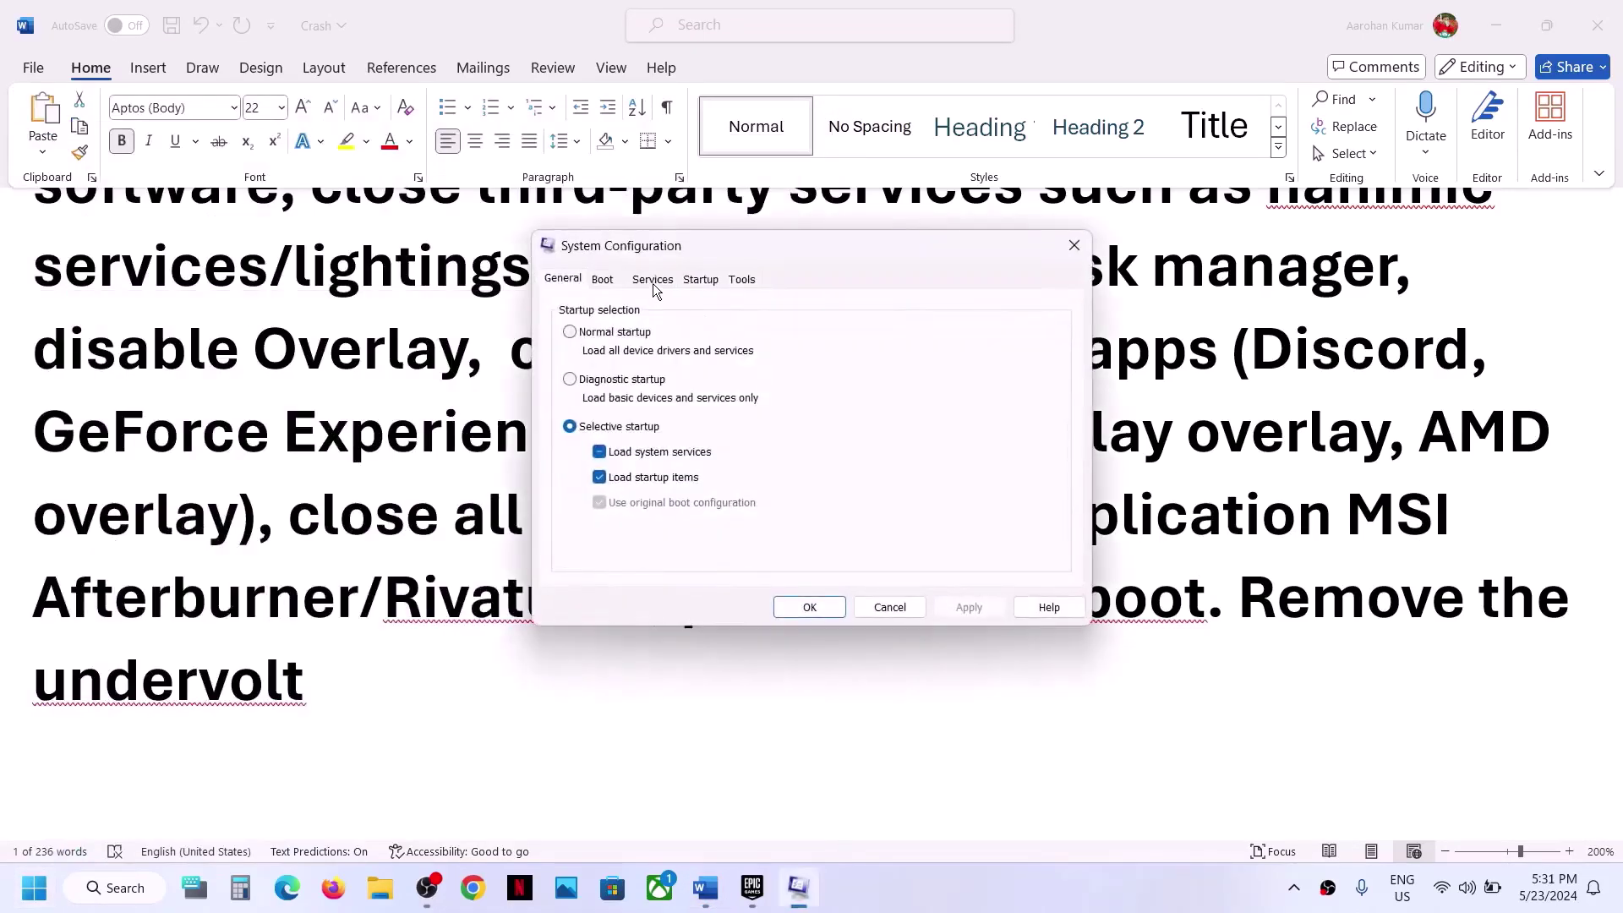
click(653, 281)
click(558, 571)
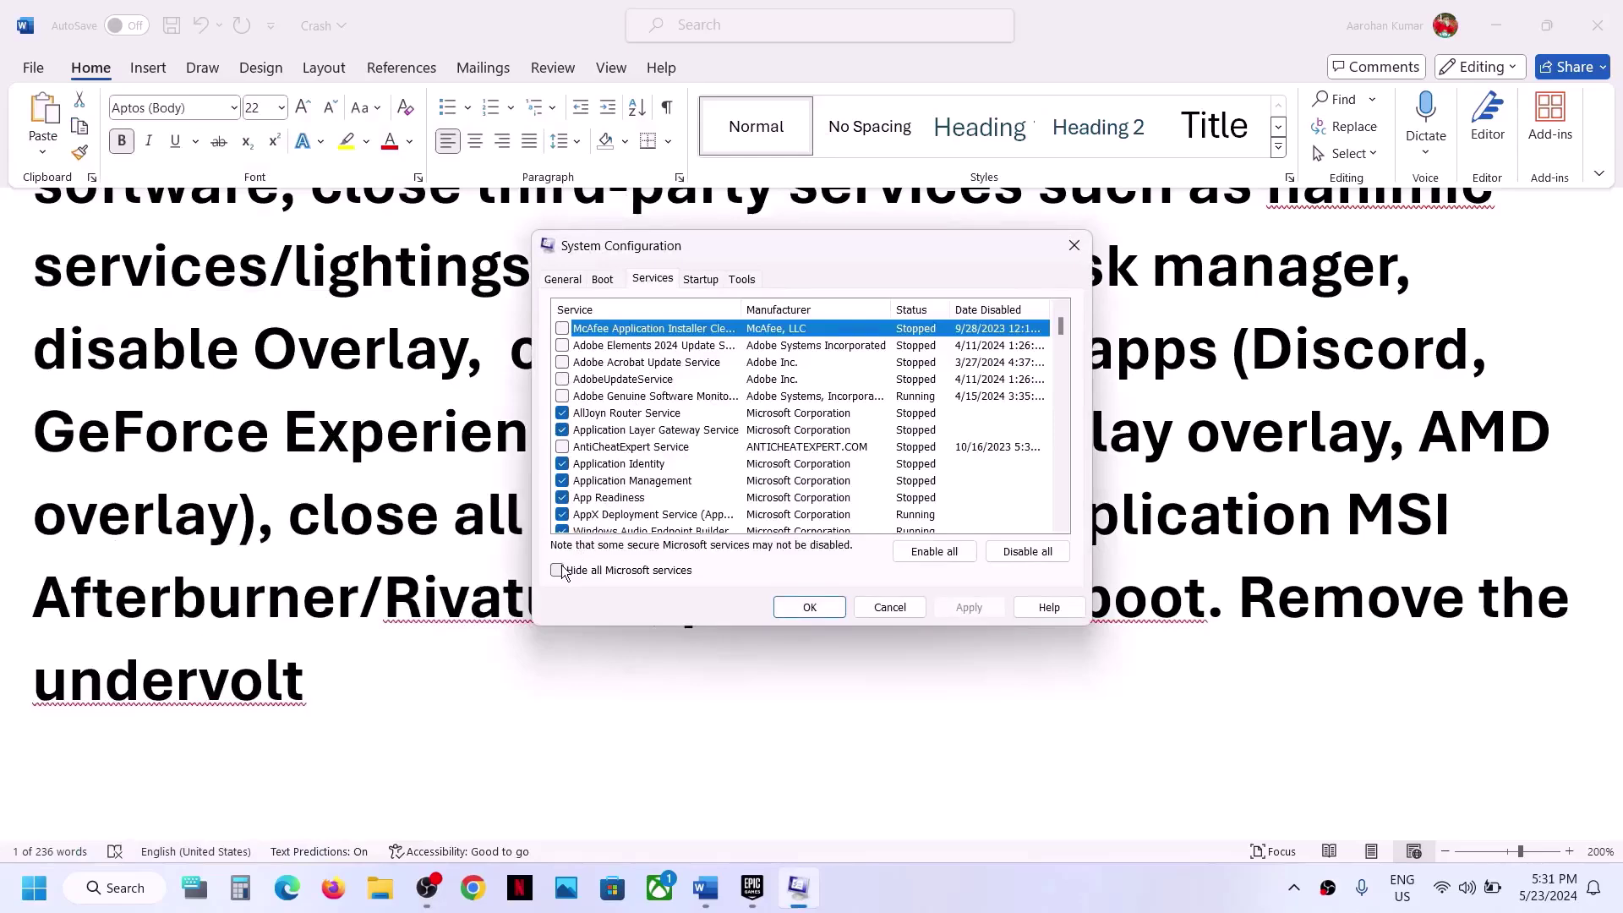